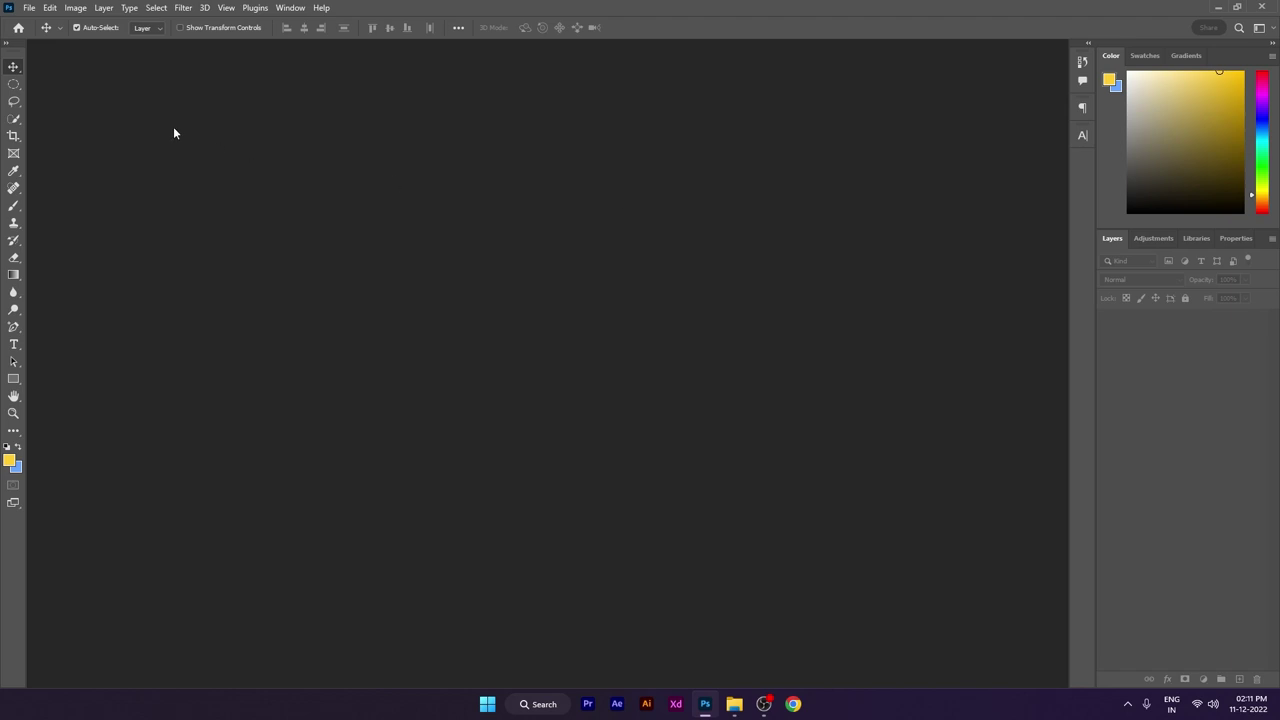
- Create a new portrait A4 print document, 210 x 297 mm at 300 ppi with a white background
{"action": "left_click", "coordinate": [29, 8]}
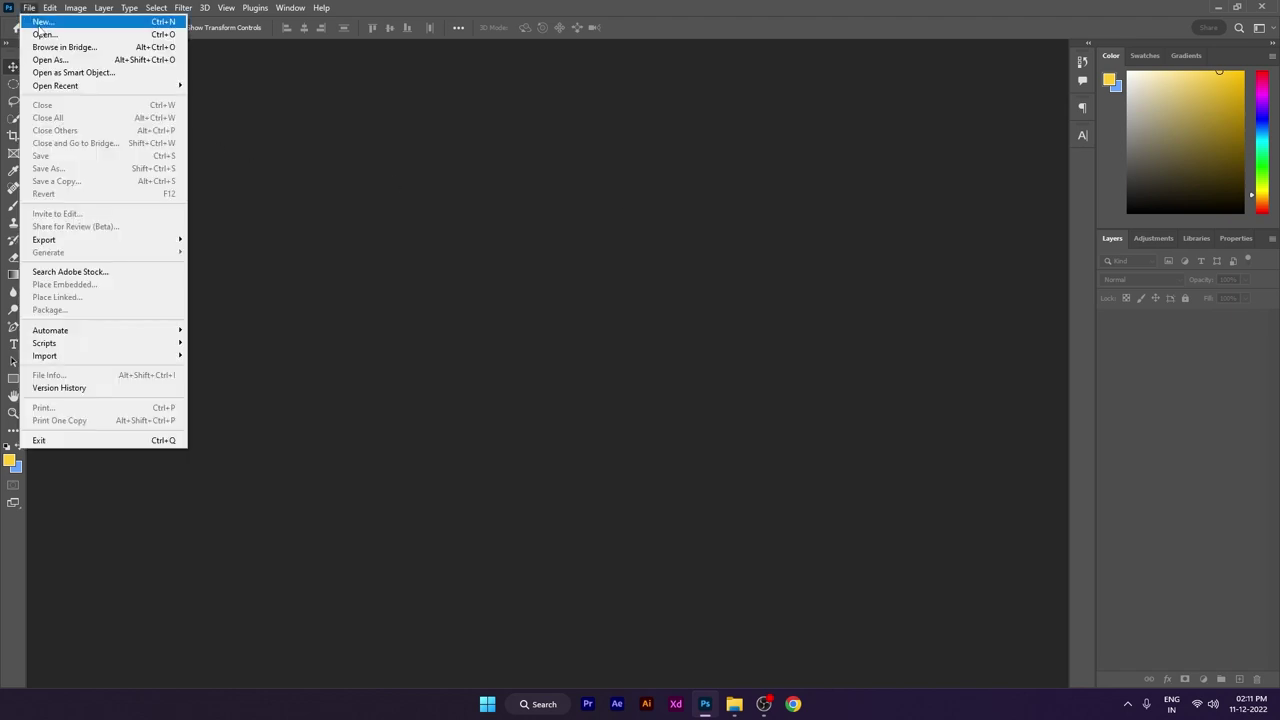
{"action": "left_click", "coordinate": [42, 22]}
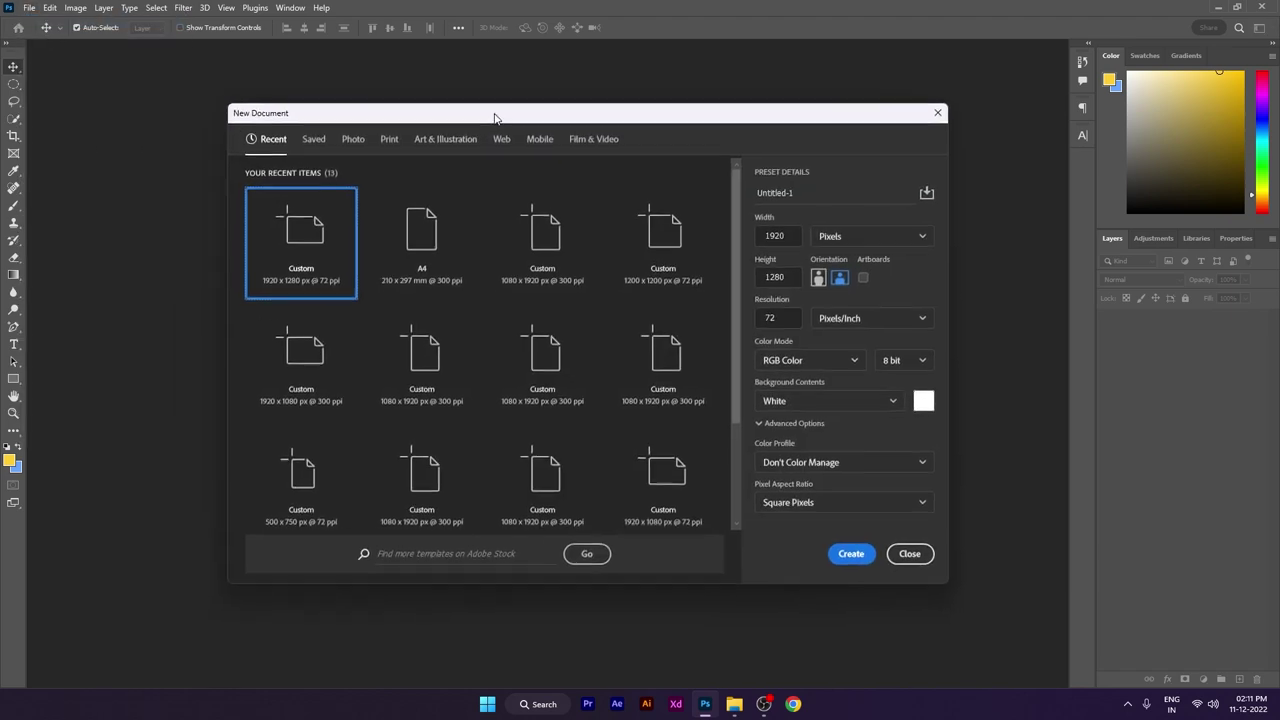
{"action": "left_click", "coordinate": [388, 141]}
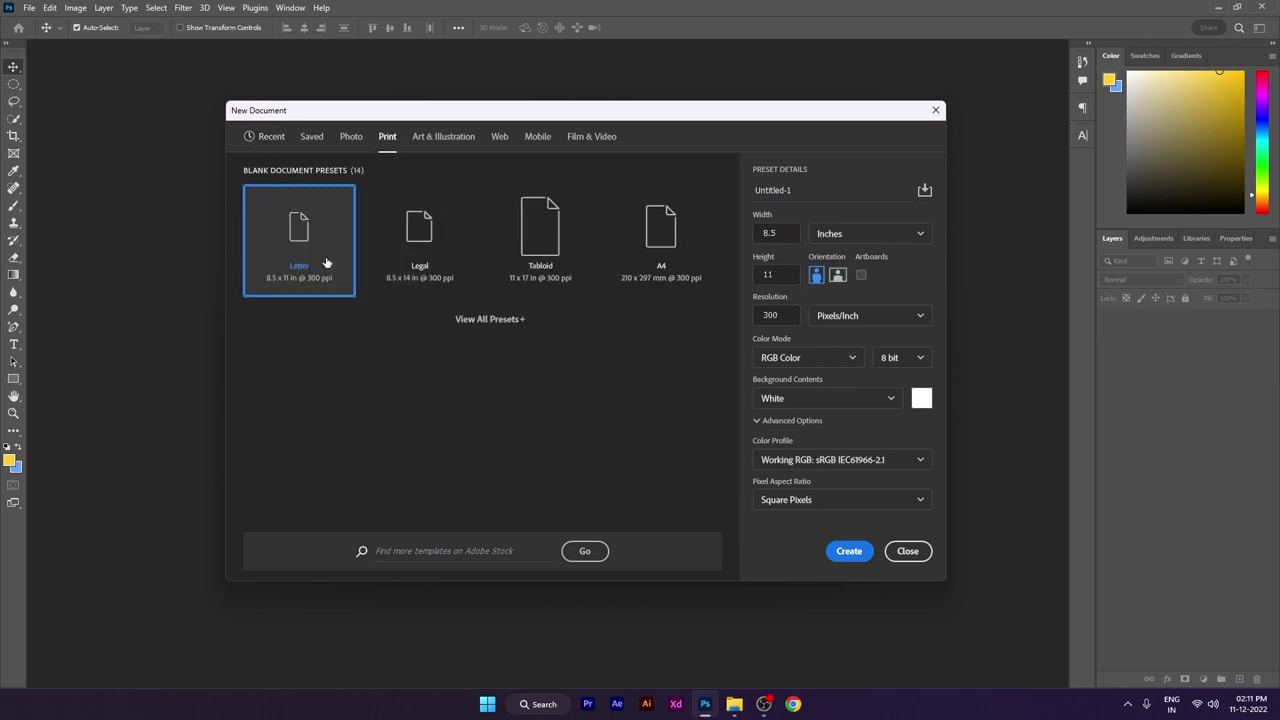
{"action": "left_click", "coordinate": [657, 259]}
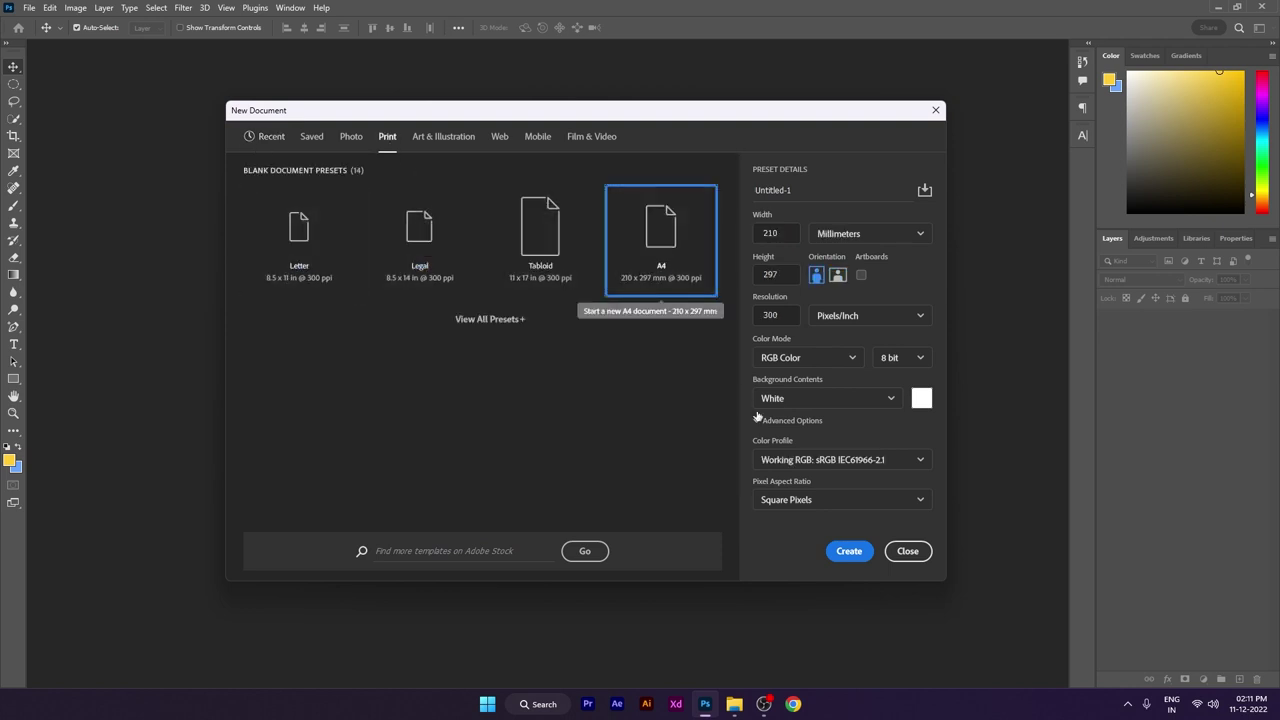
{"action": "left_click", "coordinate": [849, 554]}
{"action": "key", "text": "space"}
{"action": "left_click_drag", "start_coordinate": [561, 400], "coordinate": [567, 398]}
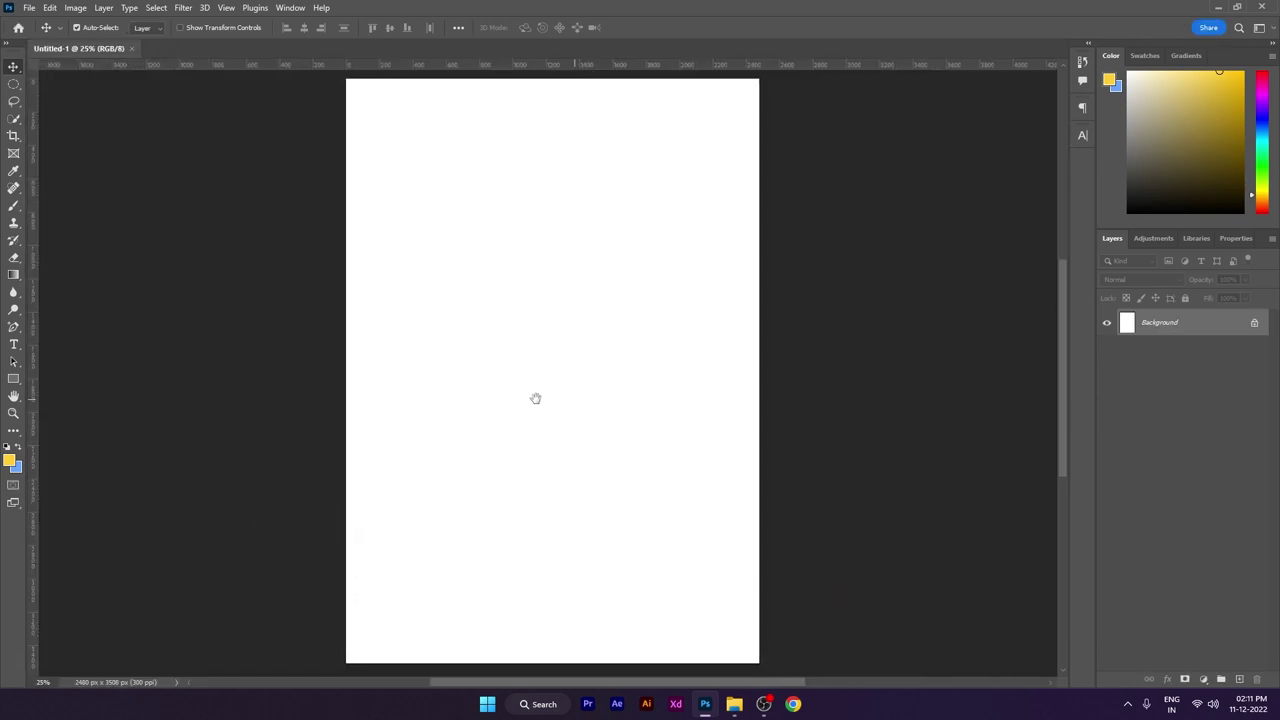
- Start a custom gradient from the Foreground to Background preset and set its starting color stop to #062b4e
{"action": "left_click", "coordinate": [13, 275]}
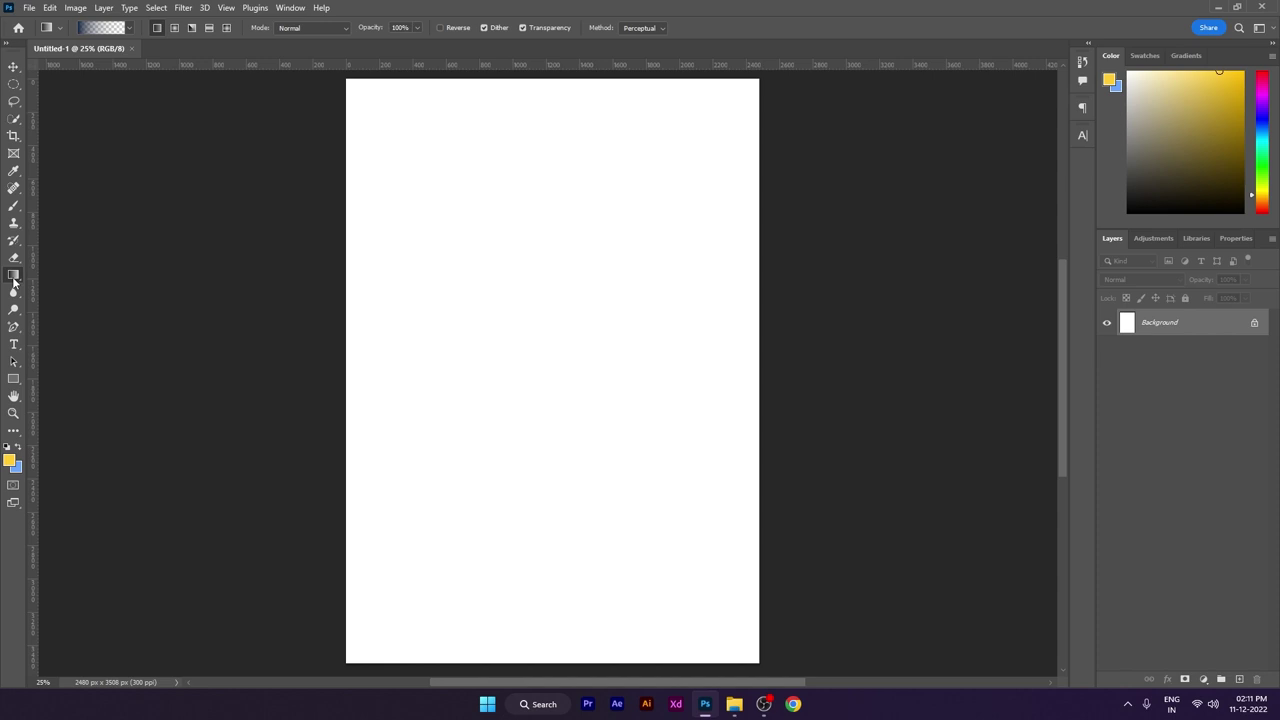
{"action": "left_click", "coordinate": [100, 28]}
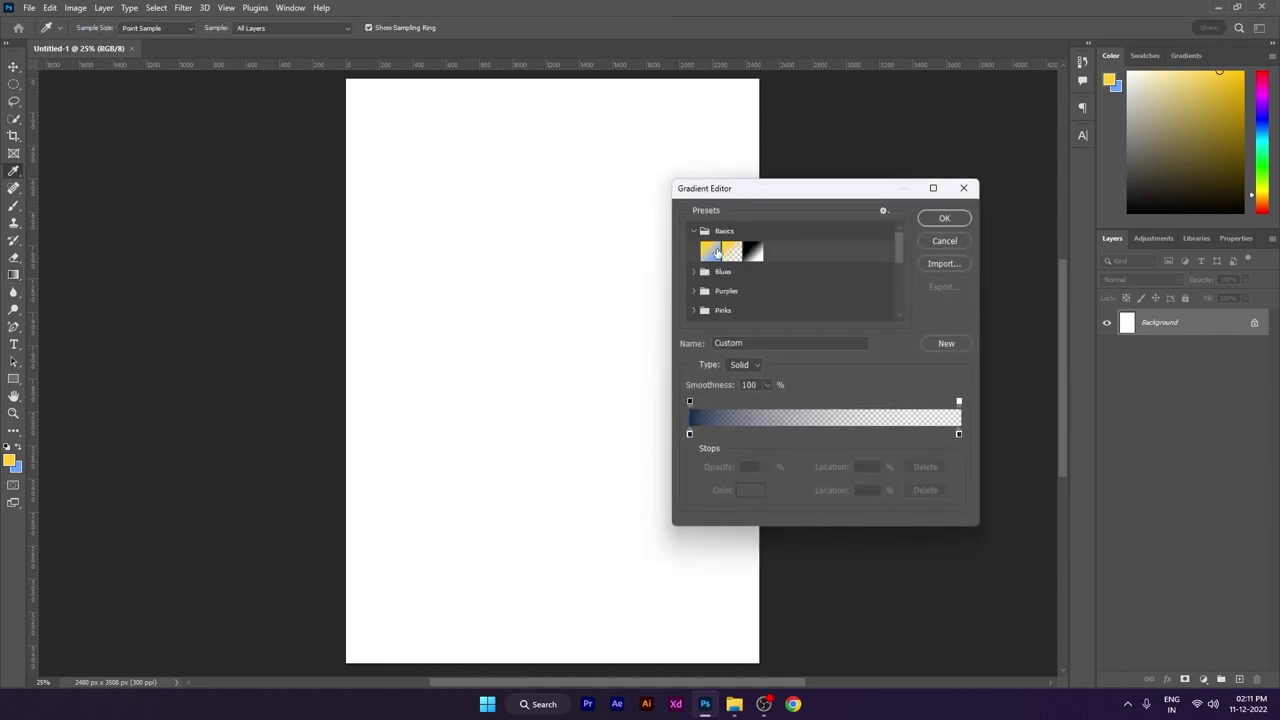
{"action": "left_click", "coordinate": [717, 253]}
{"action": "left_click_drag", "start_coordinate": [797, 193], "coordinate": [727, 156]}
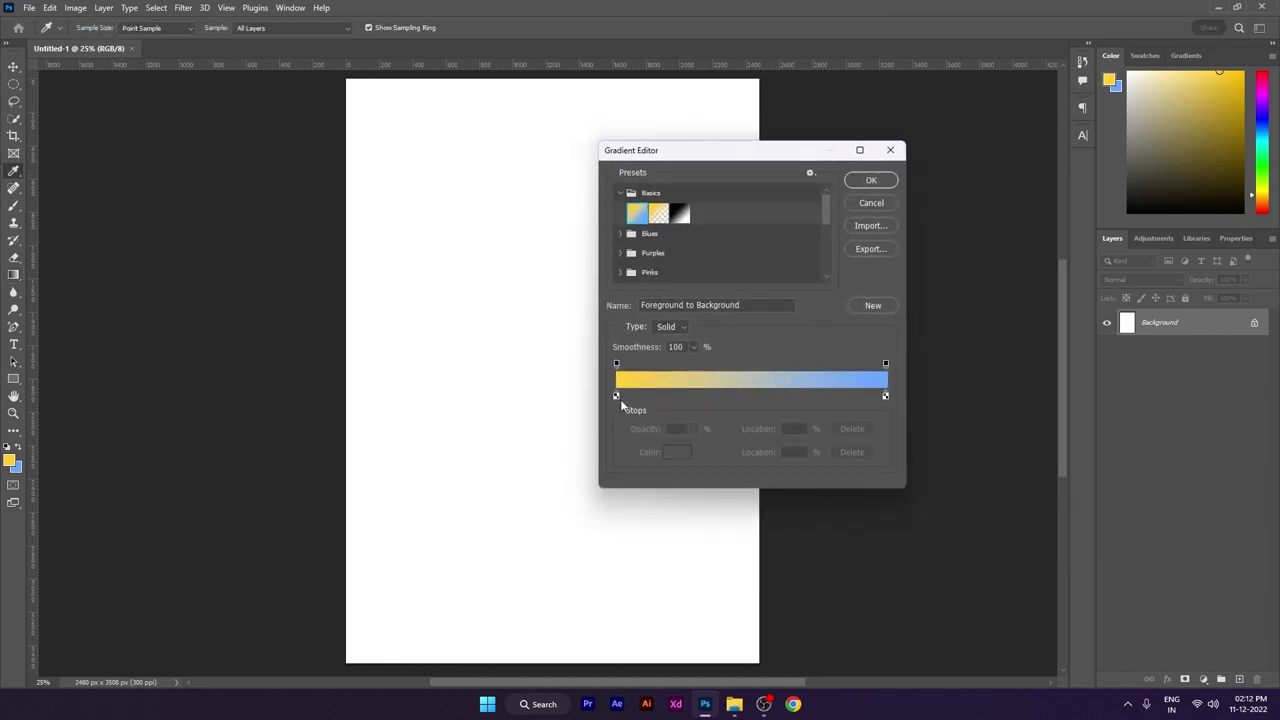
{"action": "left_click", "coordinate": [616, 396]}
{"action": "left_click", "coordinate": [677, 453]}
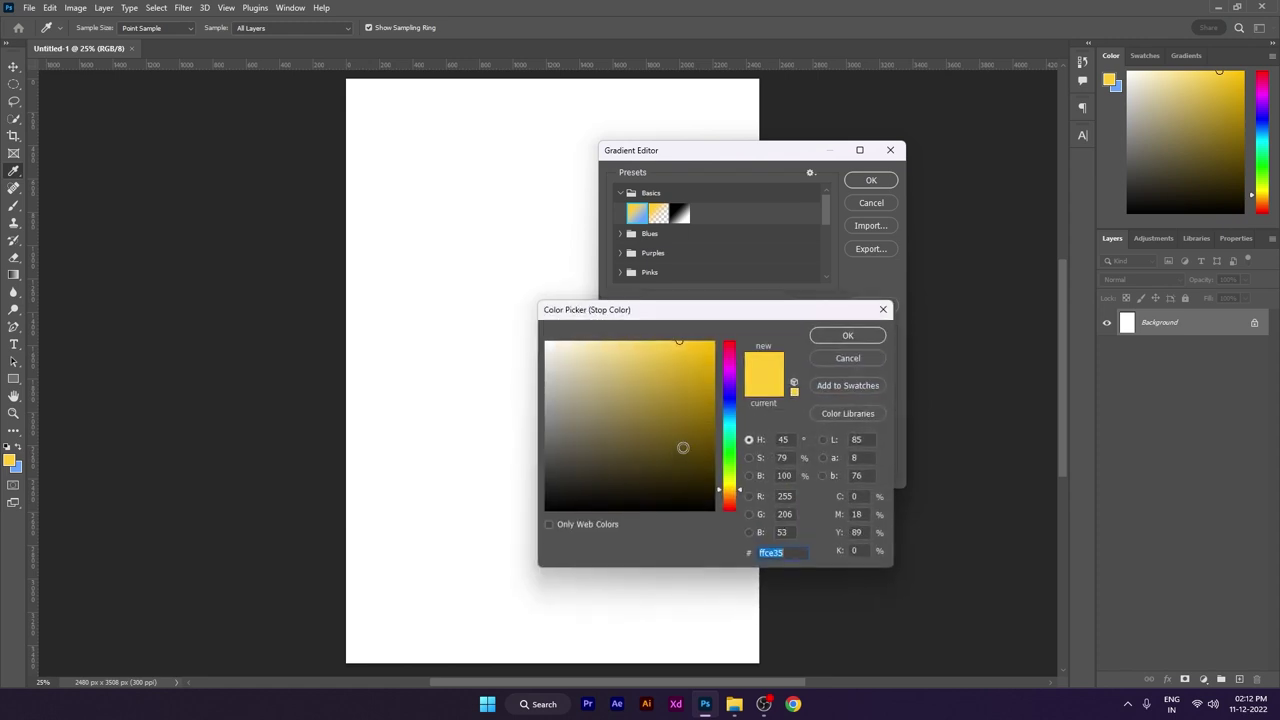
{"action": "type", "text": "06"}
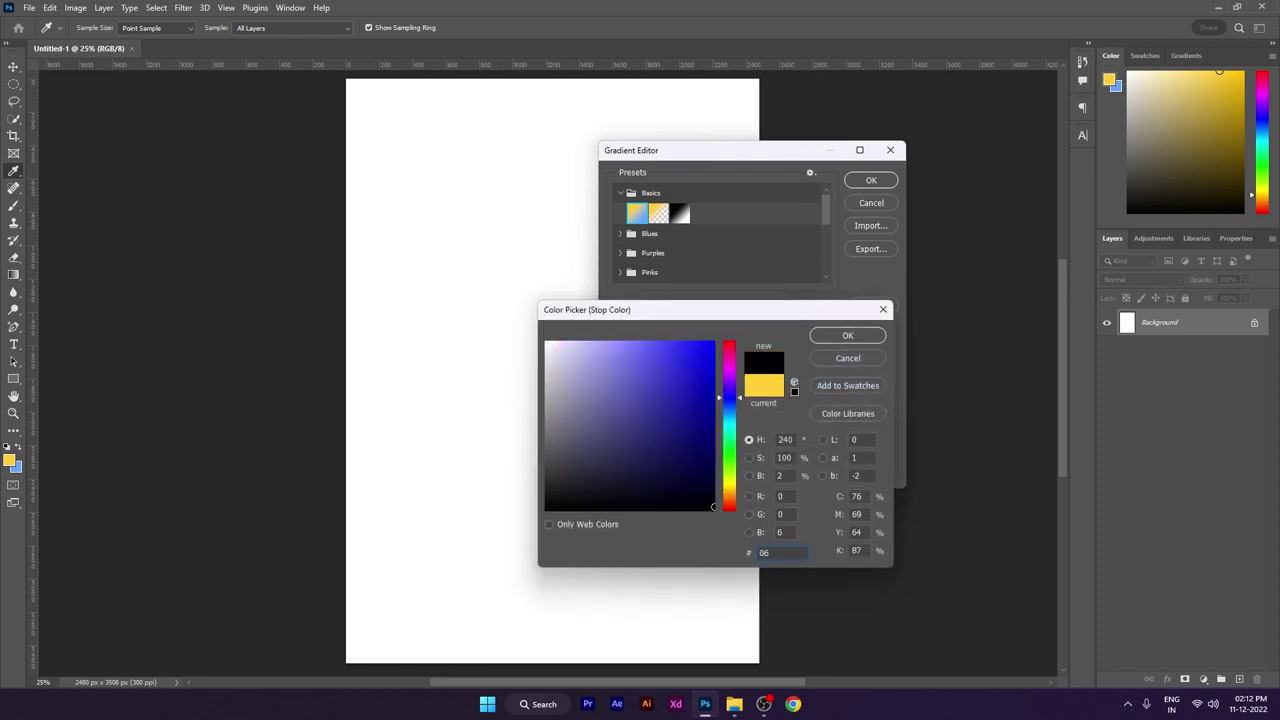
{"action": "type", "text": "2b"}
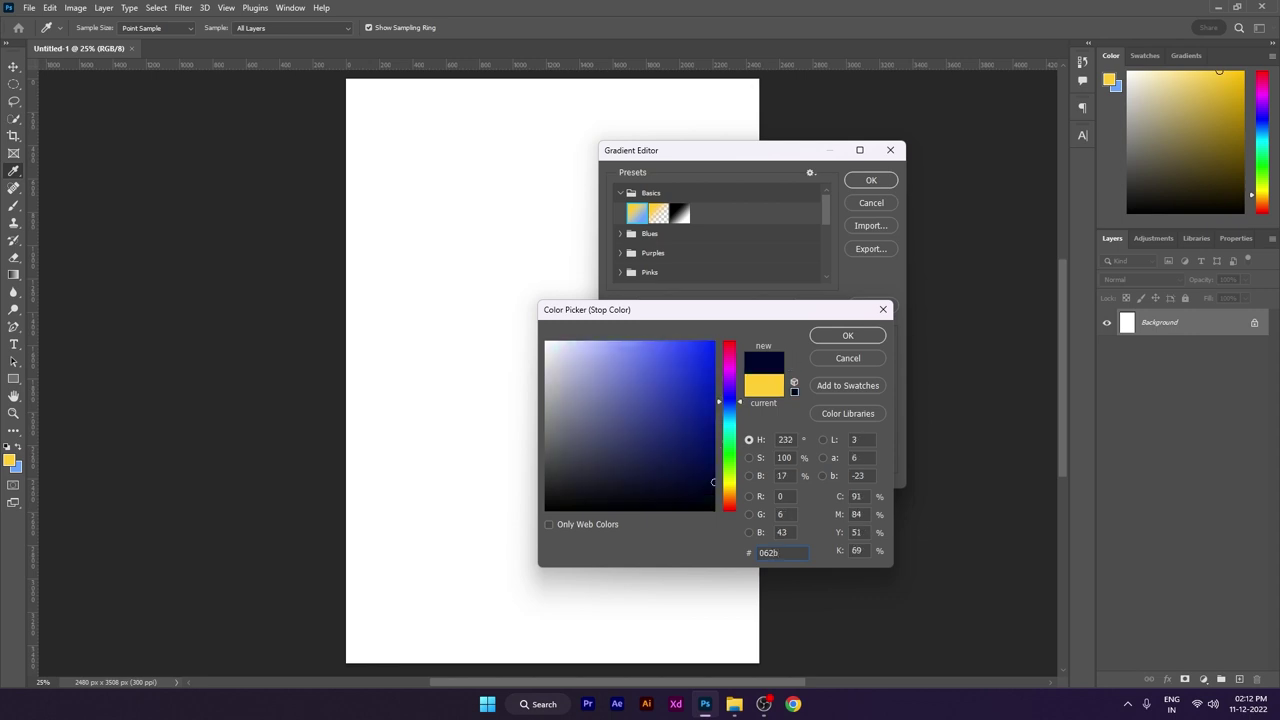
{"action": "type", "text": "4e"}
{"action": "key", "text": "Return"}
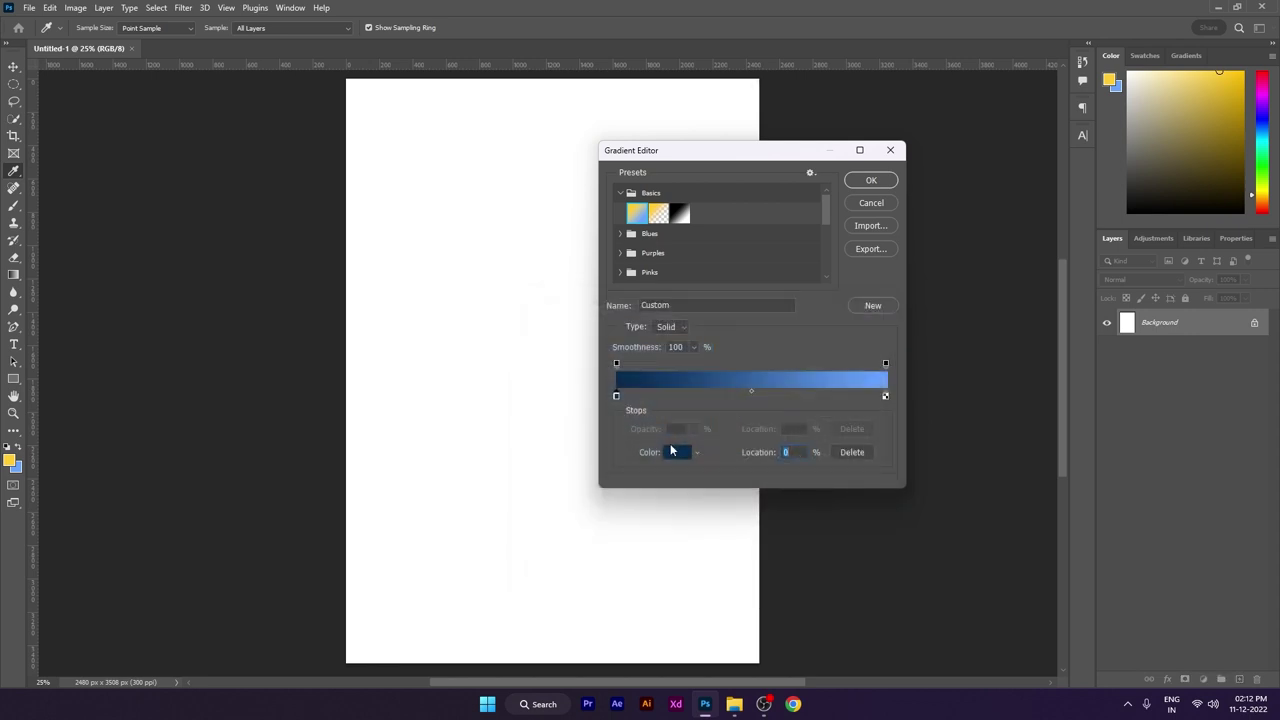
- Set the gradient's end color stop to #095ca6 and place it at location 100%
{"action": "left_click", "coordinate": [886, 396]}
{"action": "left_click", "coordinate": [678, 452]}
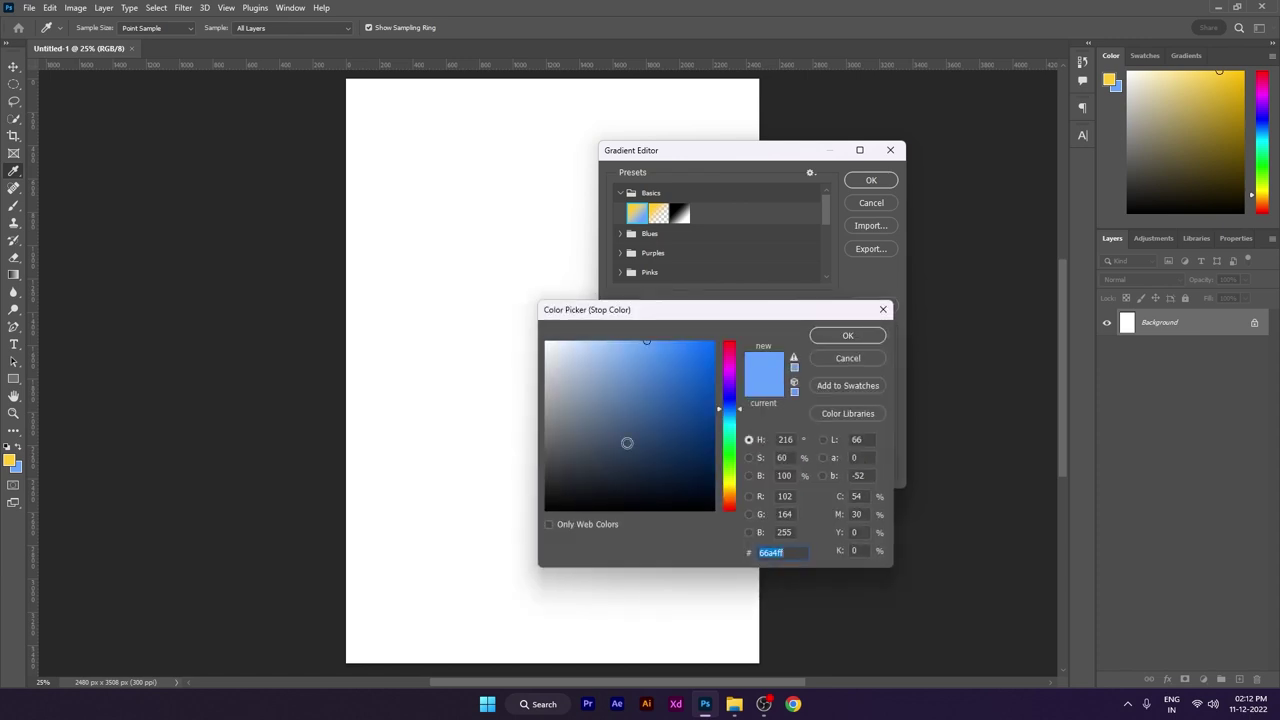
{"action": "type", "text": "09"}
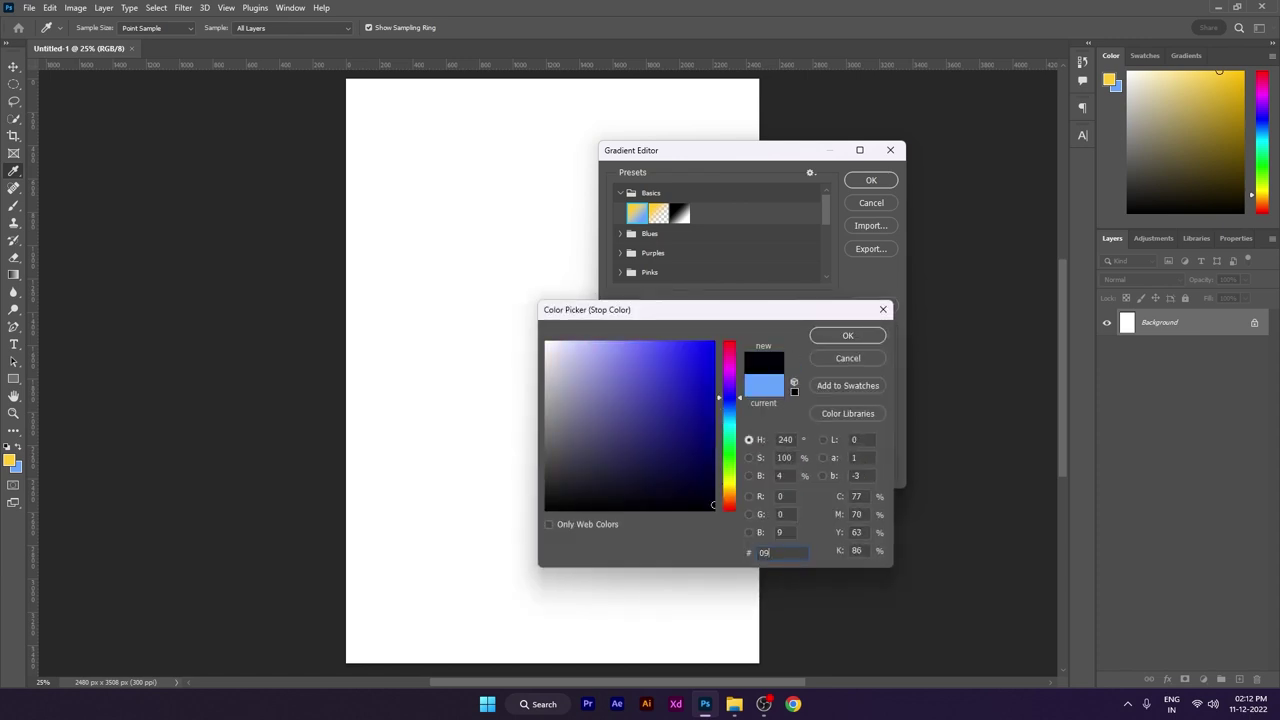
{"action": "type", "text": "5"}
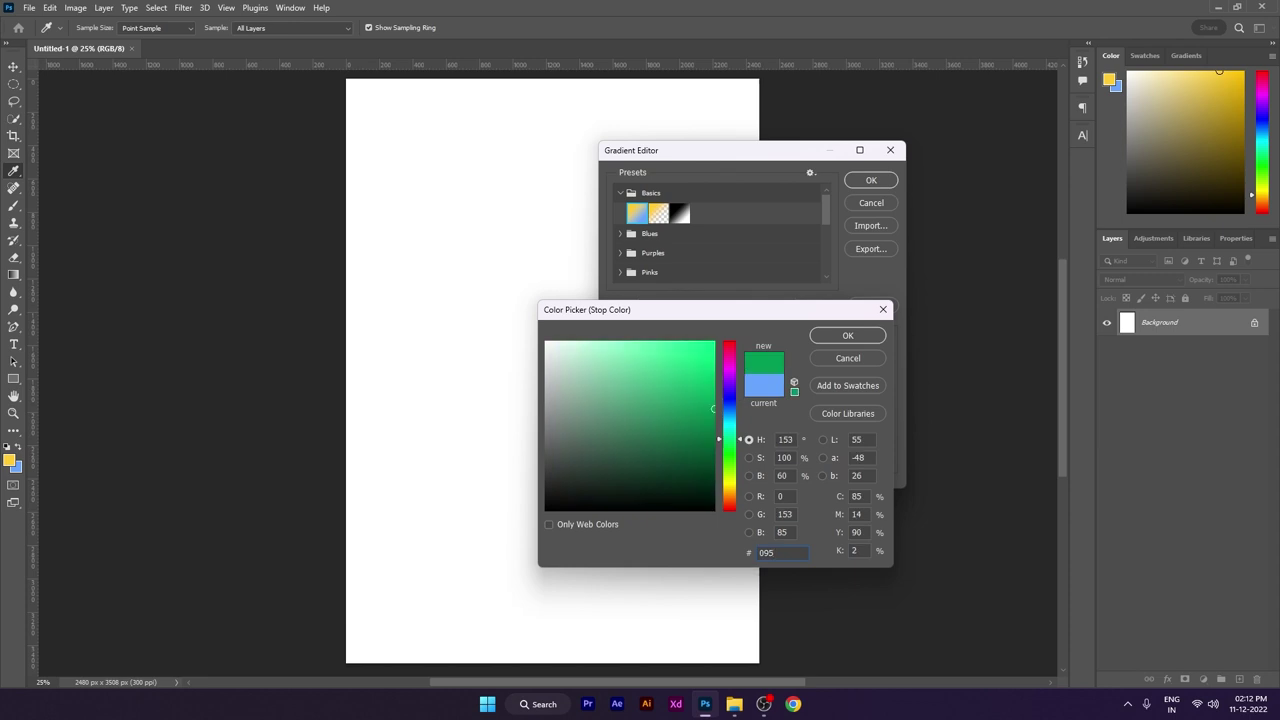
{"action": "type", "text": "ca6"}
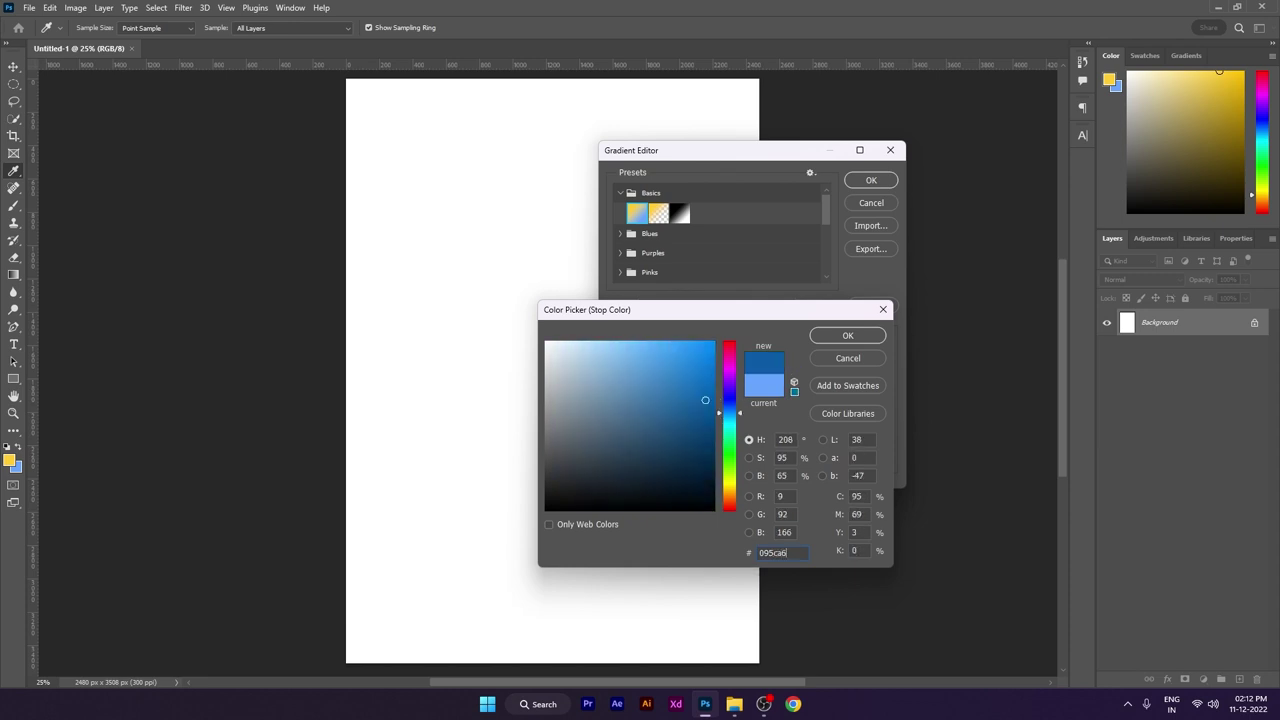
{"action": "left_click", "coordinate": [872, 341]}
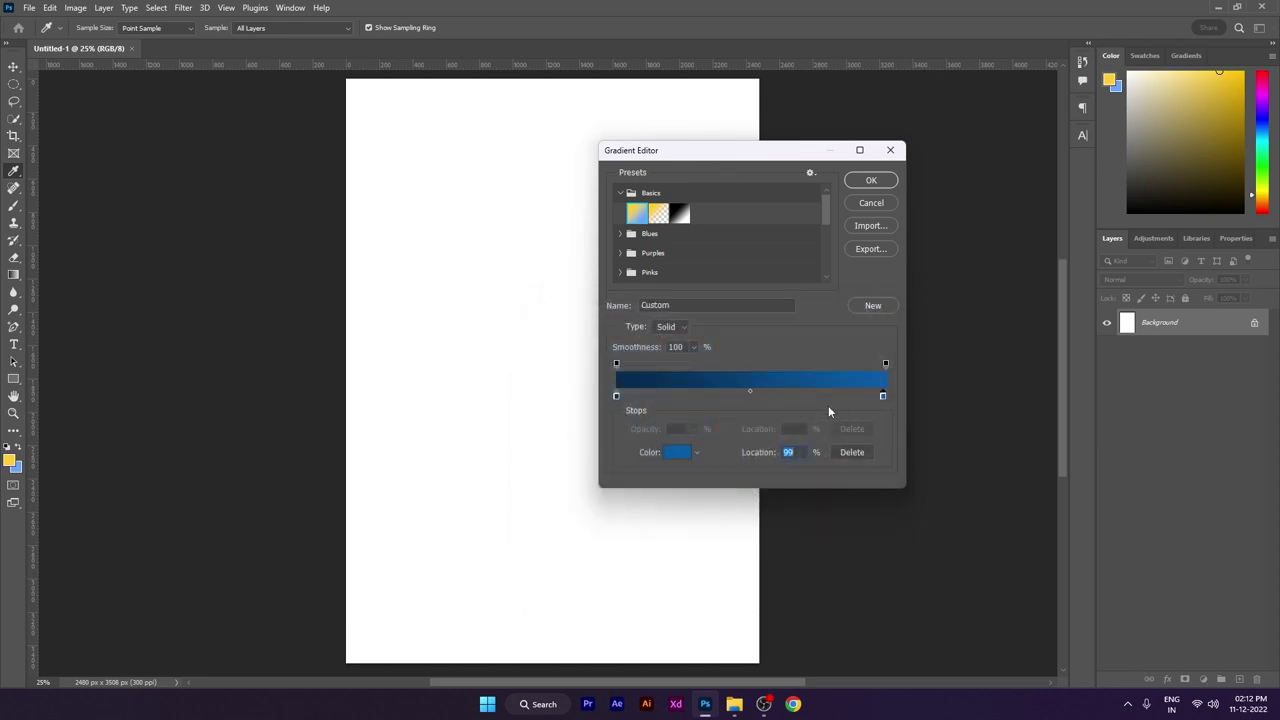
{"action": "left_click_drag", "start_coordinate": [883, 398], "coordinate": [889, 399]}
- Add a middle color stop at 50% in the same blue and change the end stop's color to #072b4c
{"action": "left_click", "coordinate": [751, 397]}
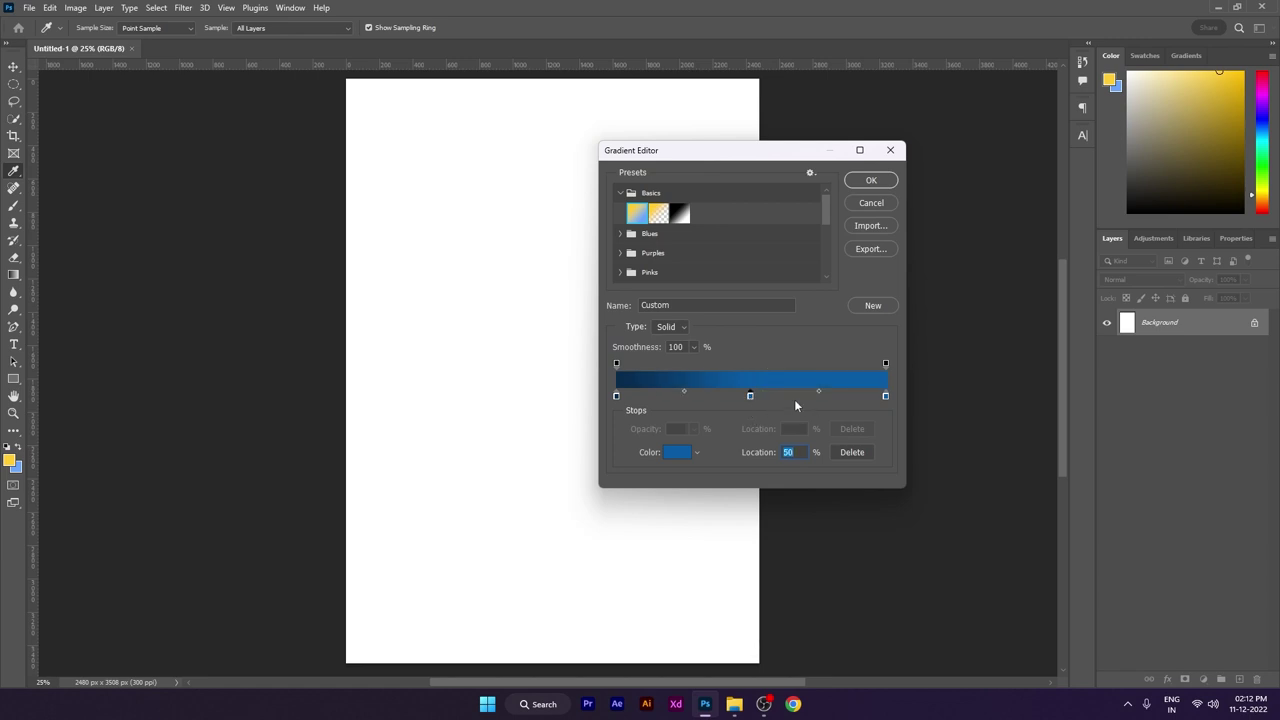
{"action": "left_click", "coordinate": [885, 396]}
{"action": "left_click", "coordinate": [676, 454]}
{"action": "type", "text": "07"}
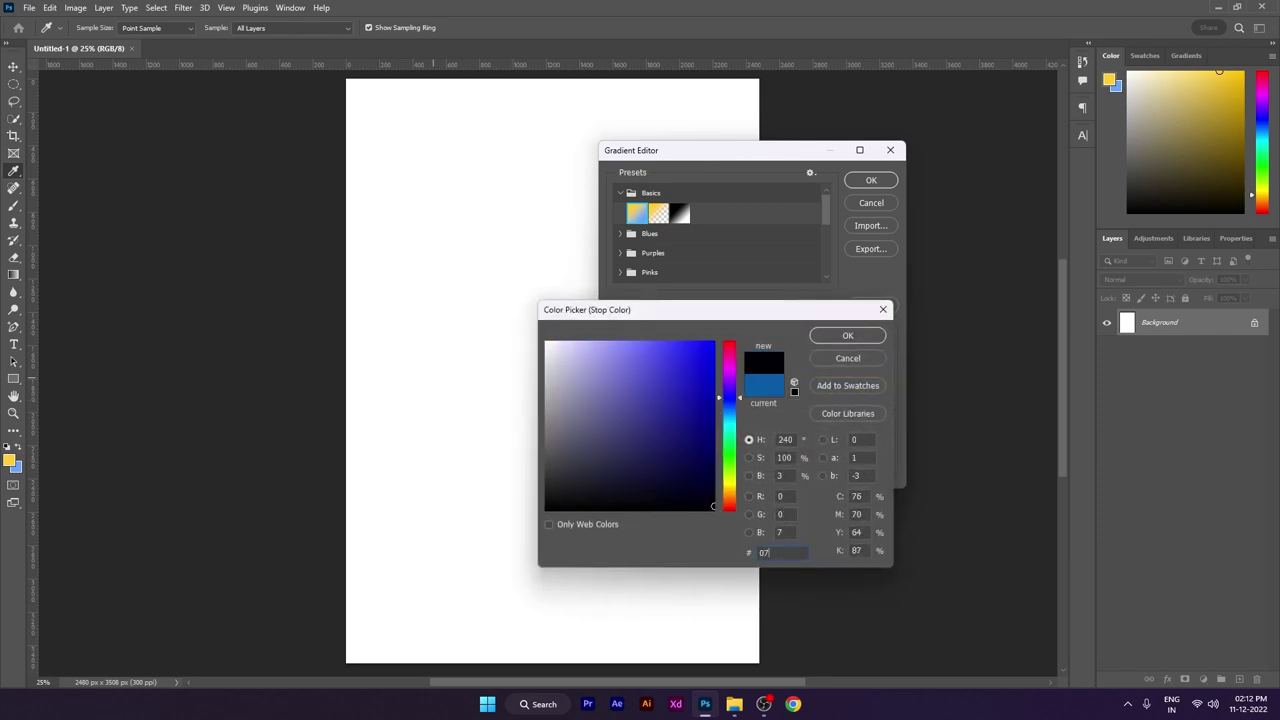
{"action": "type", "text": "2b"}
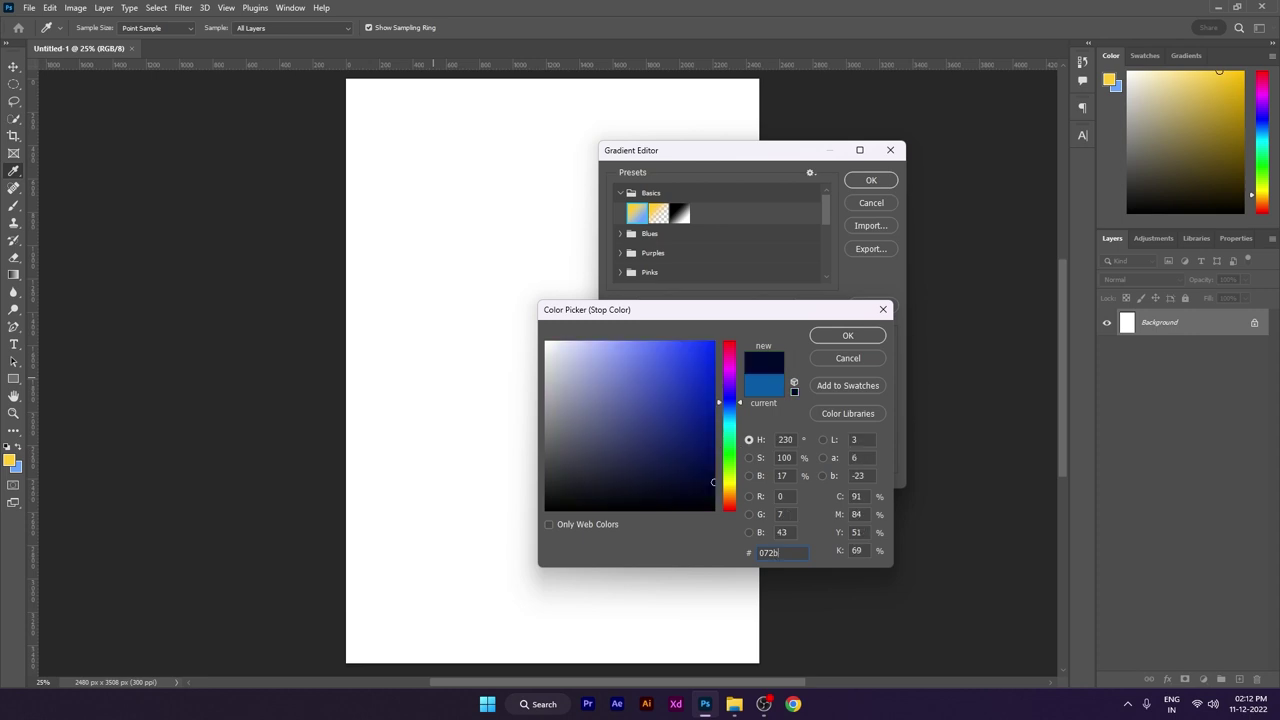
{"action": "type", "text": "4c"}
{"action": "key", "text": "Return"}
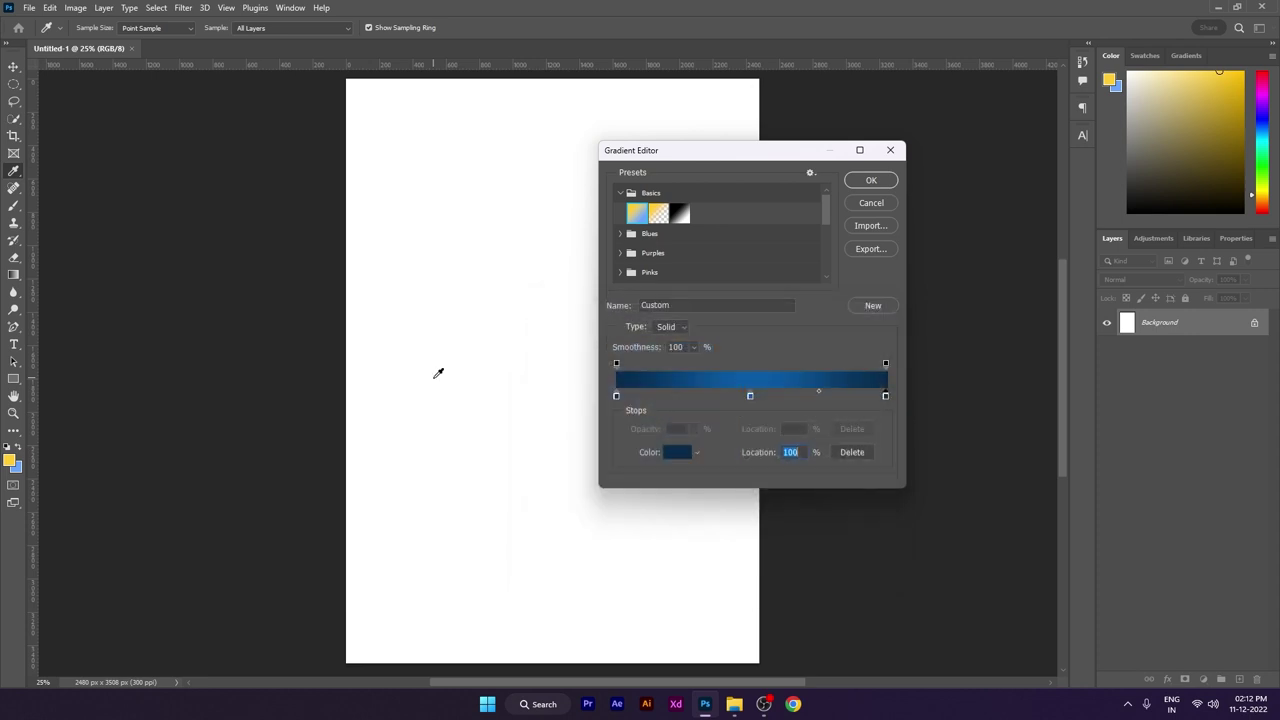
- Accept the gradient and fill the background with it diagonally from near the upper-left corner to the lower-right corner of the page
{"action": "left_click_drag", "start_coordinate": [789, 156], "coordinate": [694, 131]}
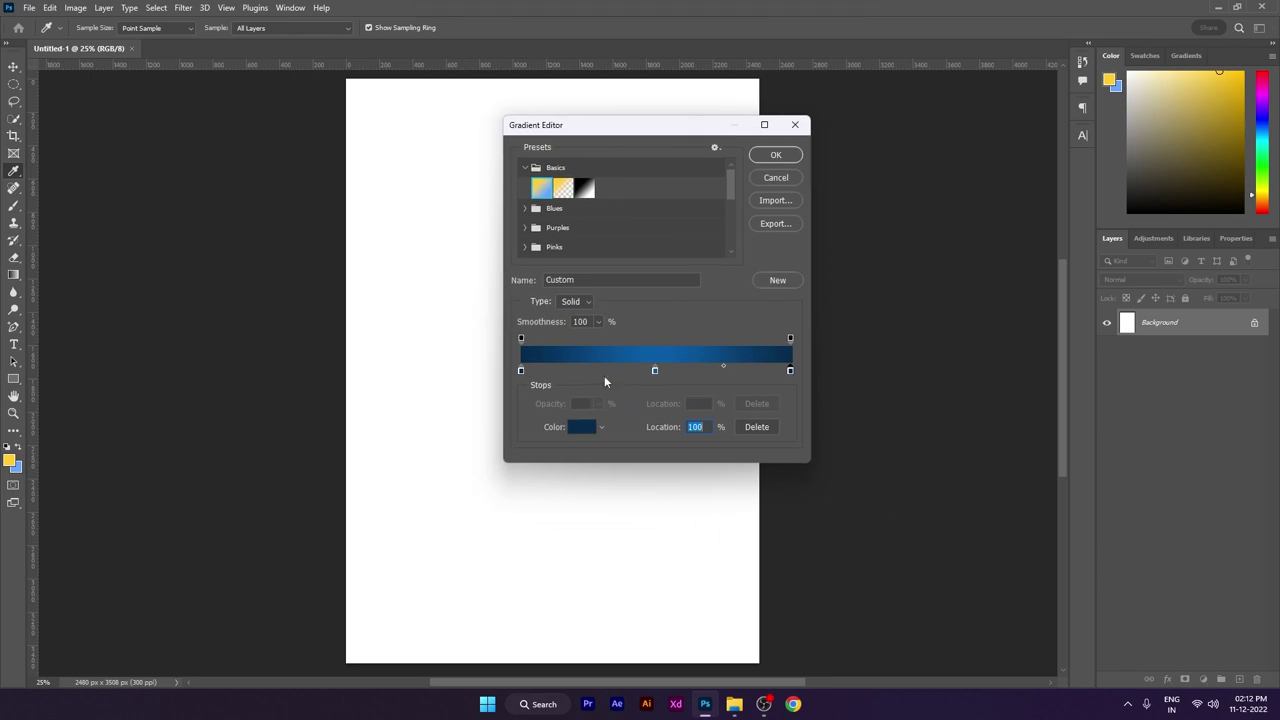
{"action": "left_click", "coordinate": [776, 156]}
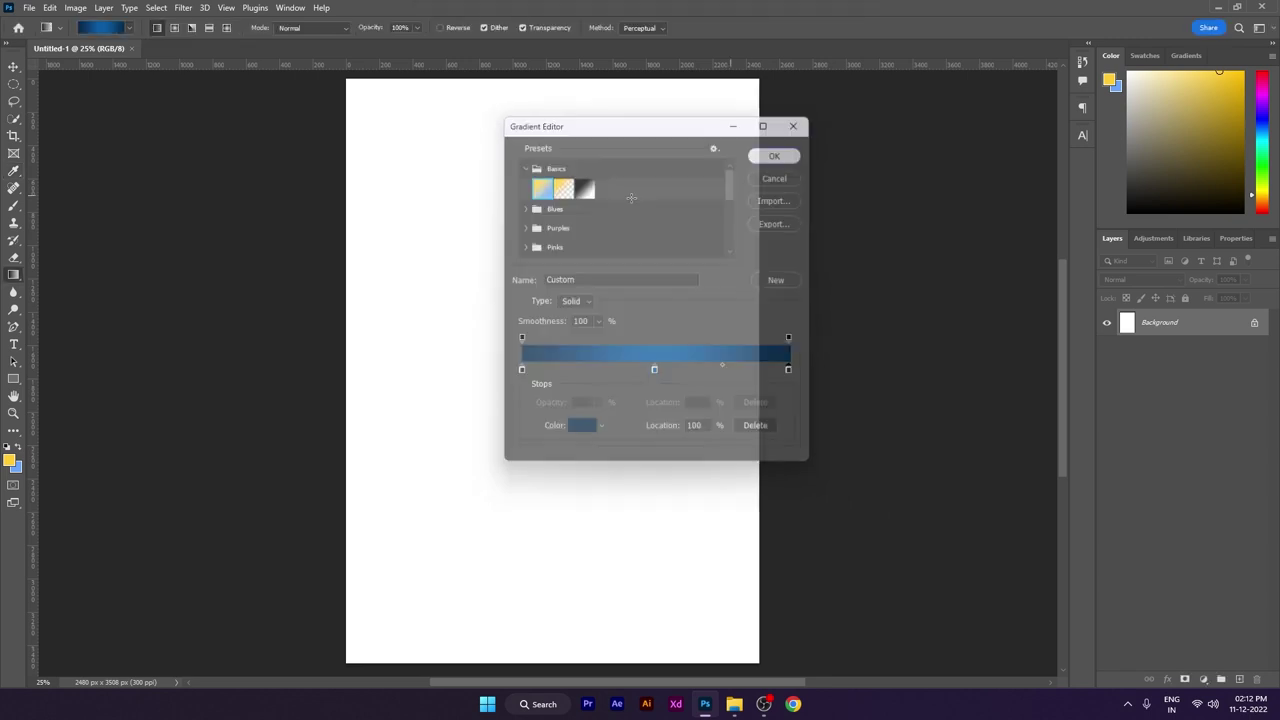
{"action": "left_click_drag", "start_coordinate": [374, 144], "coordinate": [761, 664]}
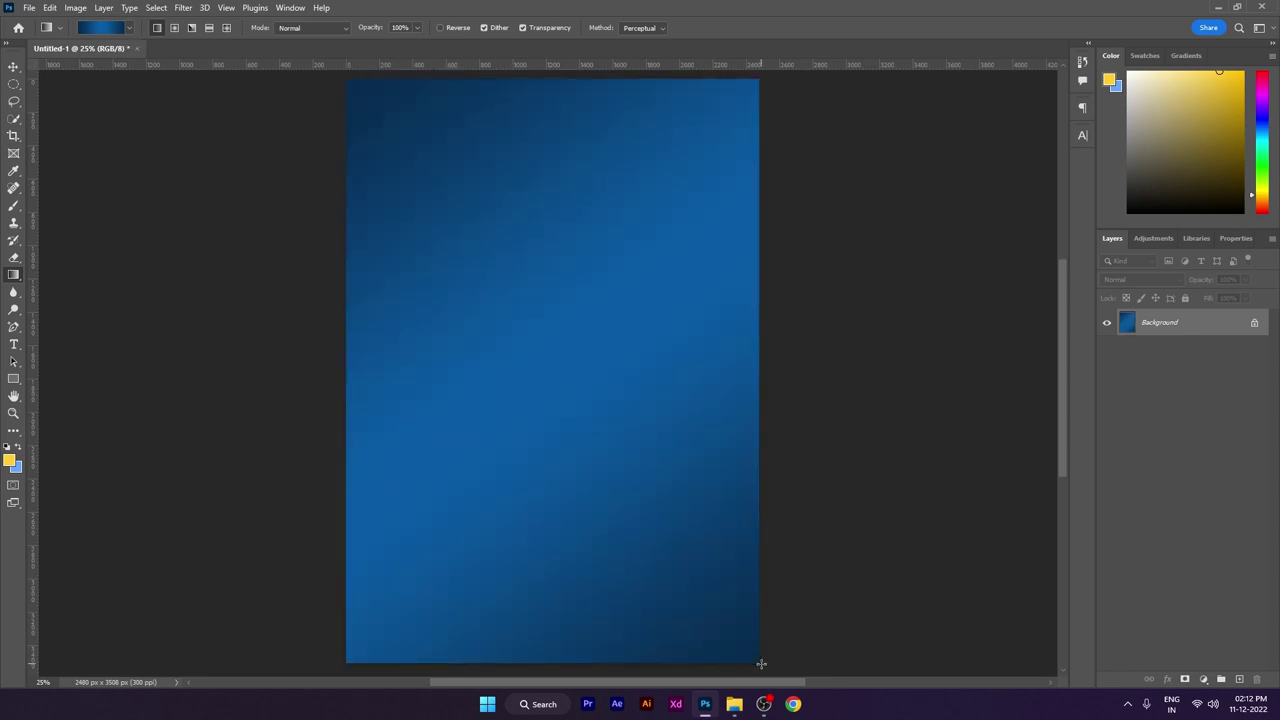
- Convert the Background into a regular layer named Layer 0 and duplicate it
{"action": "left_click", "coordinate": [13, 67]}
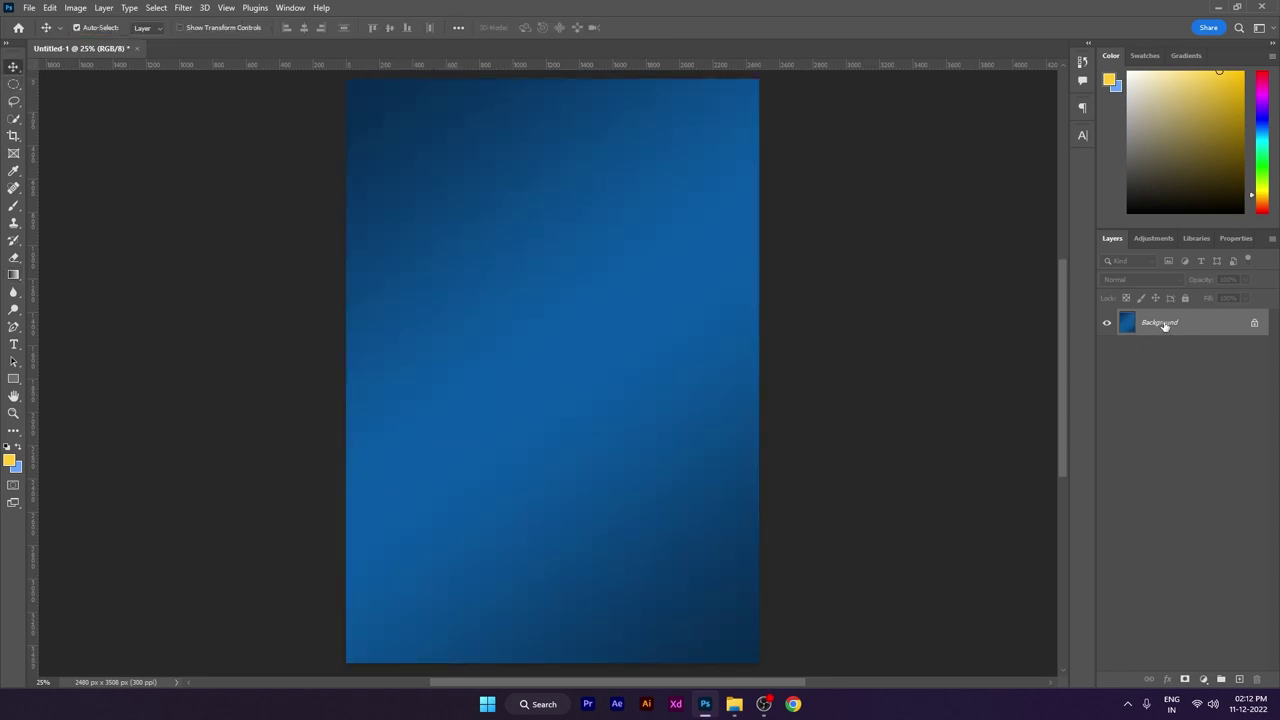
{"action": "double_click", "coordinate": [1166, 324]}
{"action": "left_click", "coordinate": [745, 208]}
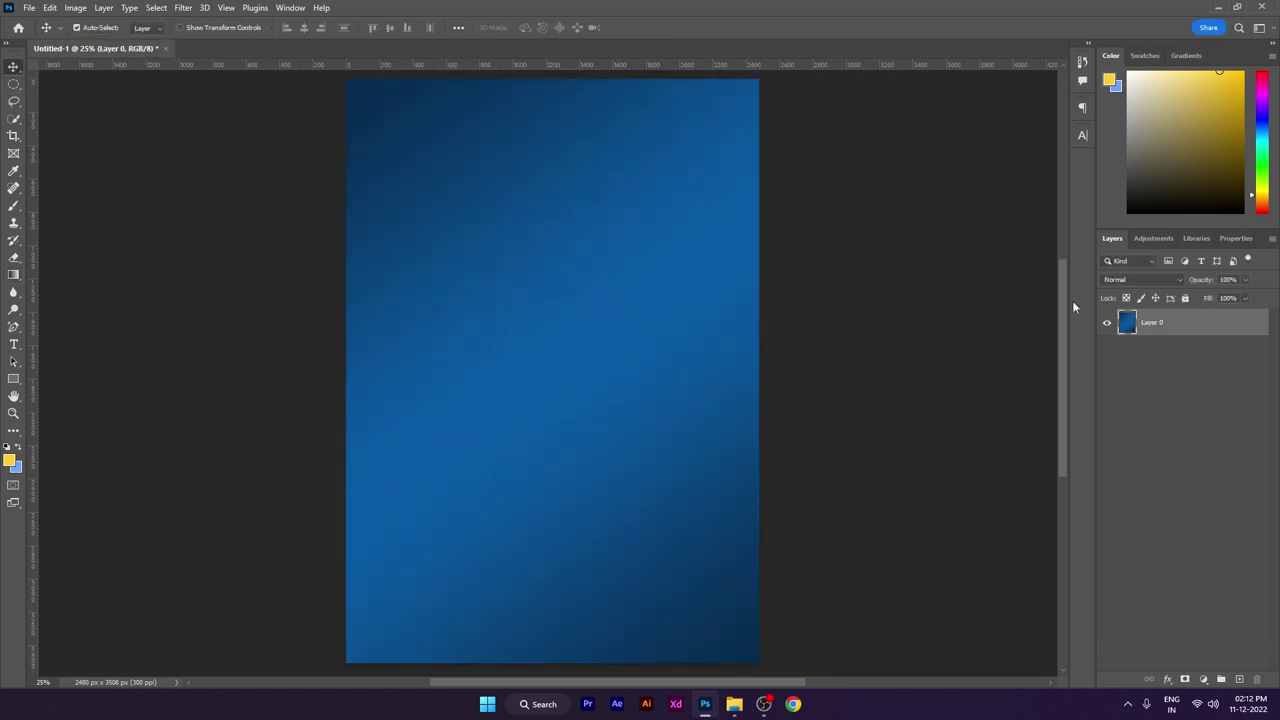
{"action": "left_click_drag", "start_coordinate": [1175, 328], "coordinate": [1240, 675]}
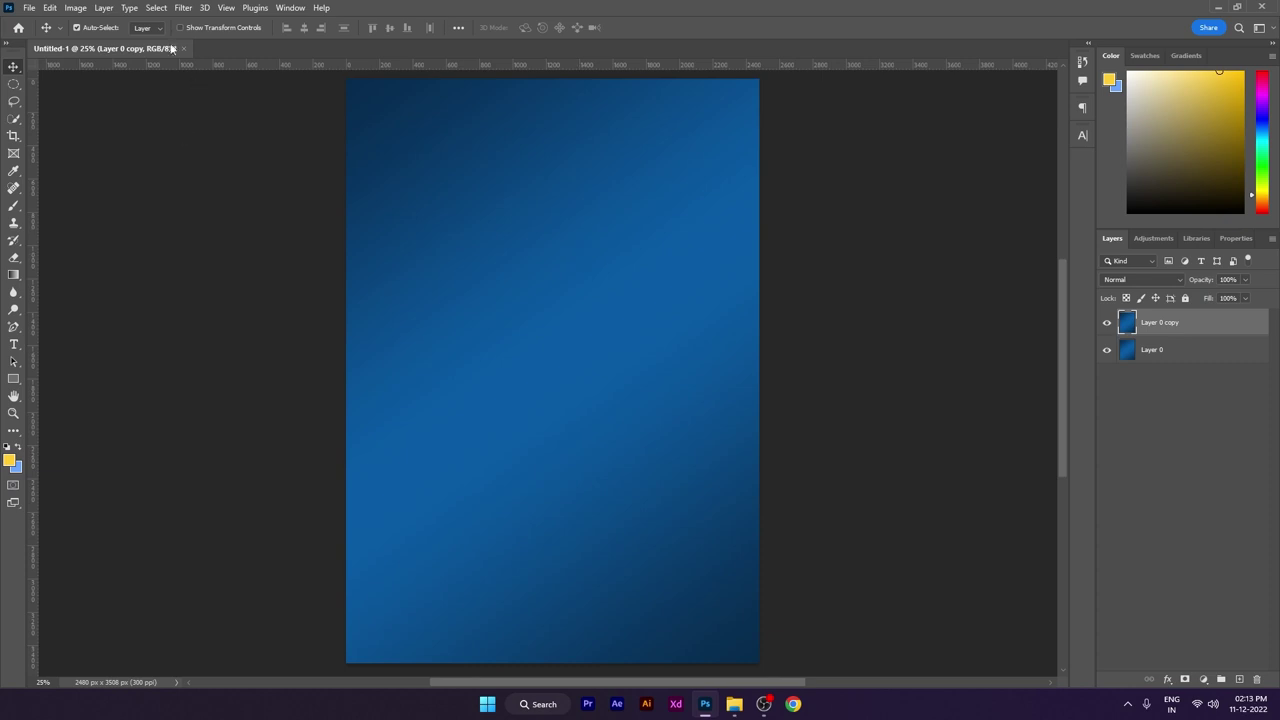
- Apply an Add Noise filter with Uniform distribution to the duplicated gradient layer
{"action": "left_click", "coordinate": [184, 8]}
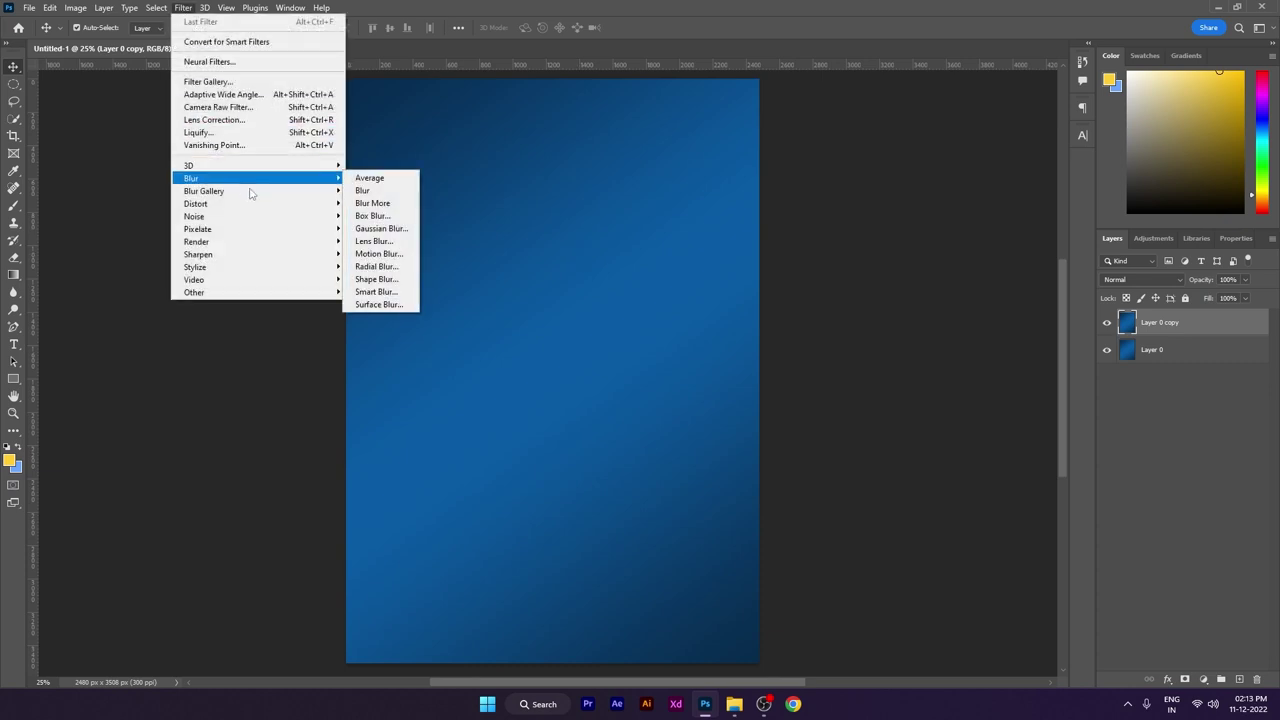
{"action": "mouse_move", "coordinate": [265, 217]}
{"action": "left_click", "coordinate": [405, 218]}
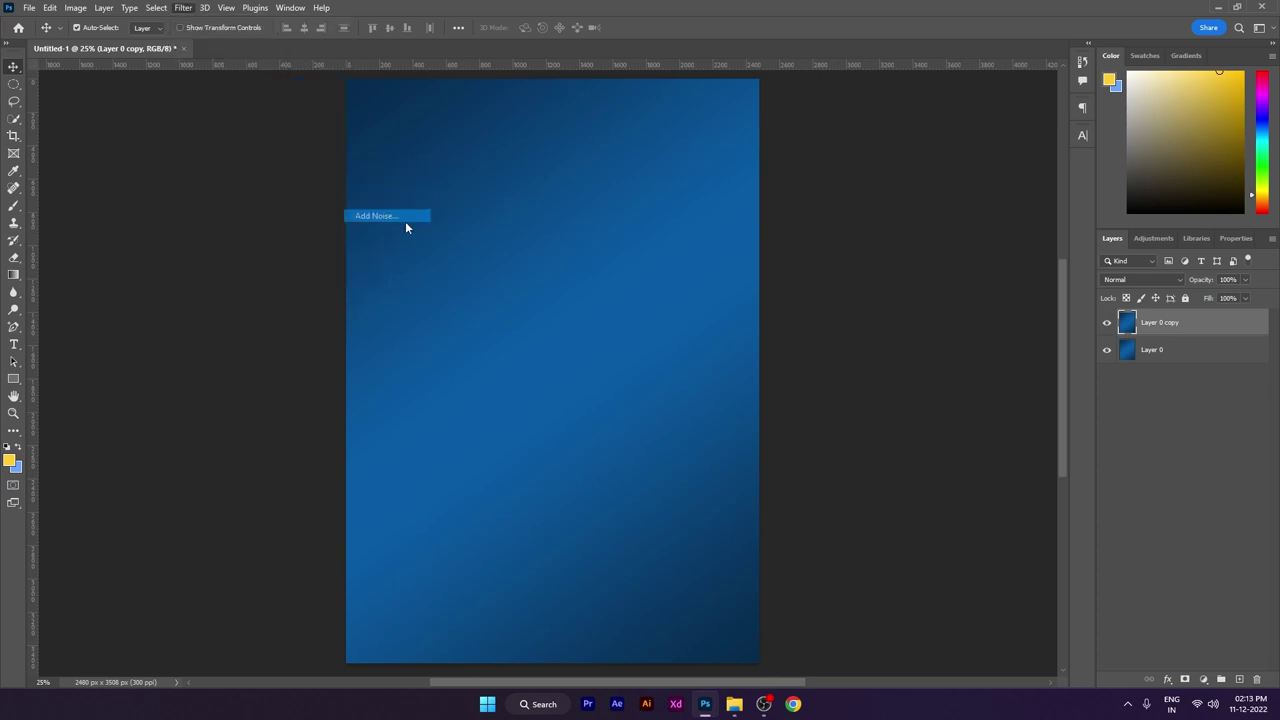
{"action": "left_click_drag", "start_coordinate": [579, 126], "coordinate": [586, 168]}
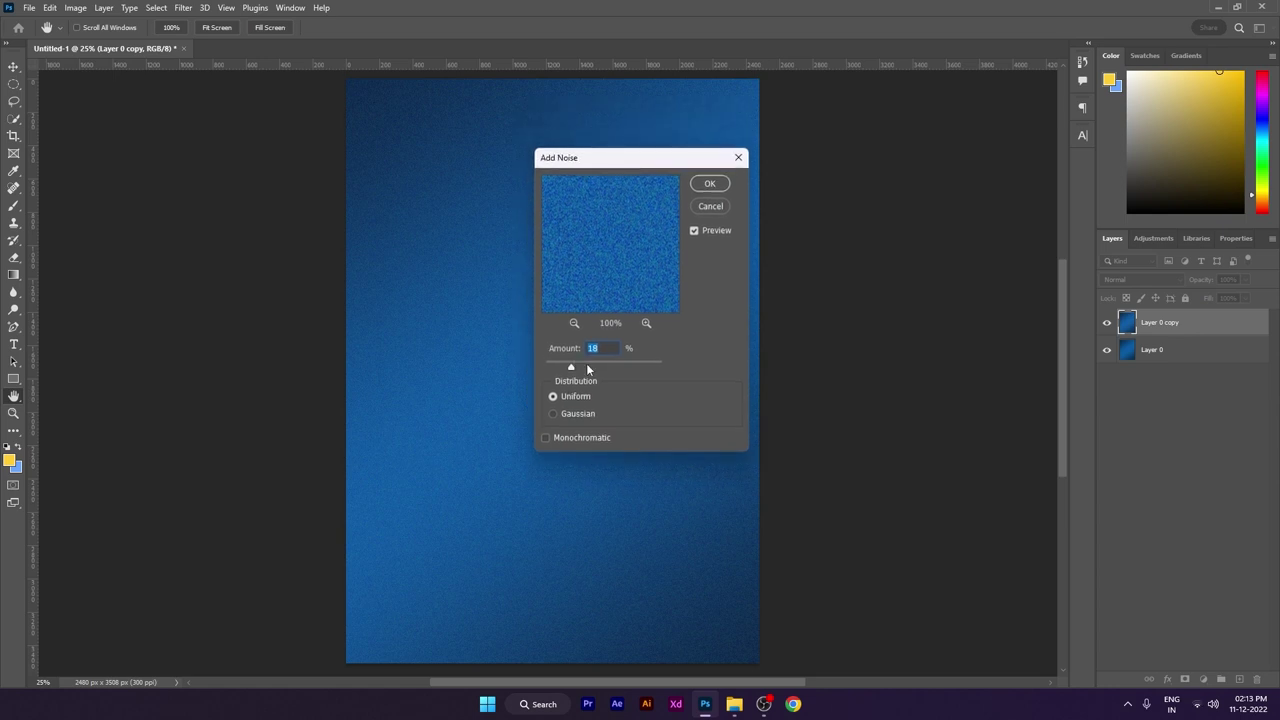
{"action": "left_click_drag", "start_coordinate": [603, 363], "coordinate": [574, 369]}
{"action": "type", "text": "1"}
{"action": "left_click", "coordinate": [709, 184]}
- Place a horizontal and a vertical guide through the center of the canvas, using the copied layer's transform box as reference
{"action": "left_click_drag", "start_coordinate": [631, 323], "coordinate": [617, 325]}
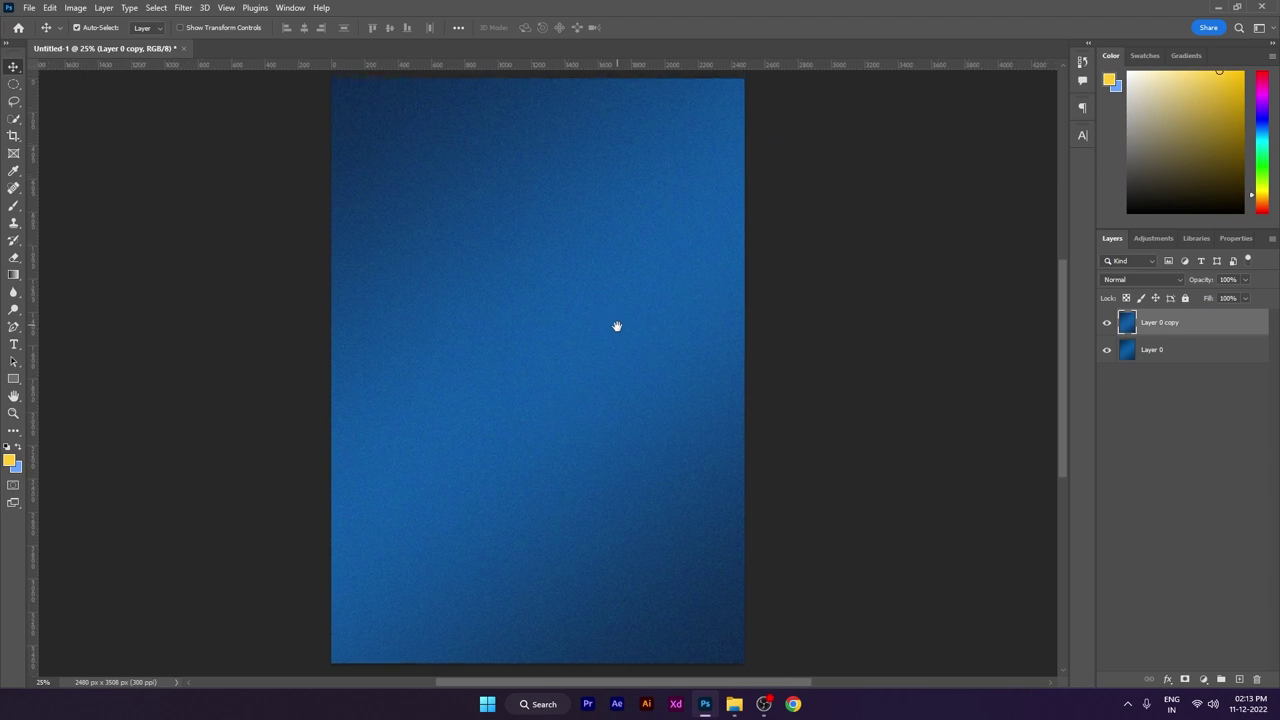
{"action": "key", "text": "ctrl+t"}
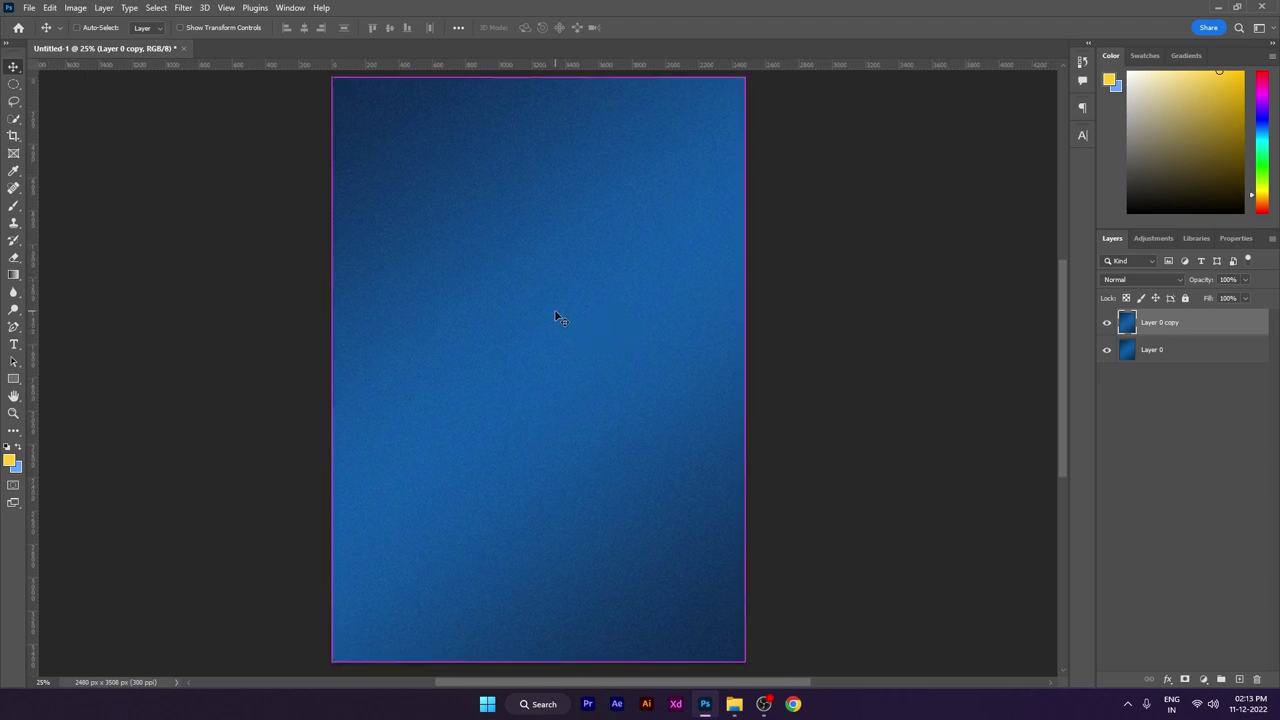
{"action": "left_click_drag", "start_coordinate": [586, 73], "coordinate": [464, 371]}
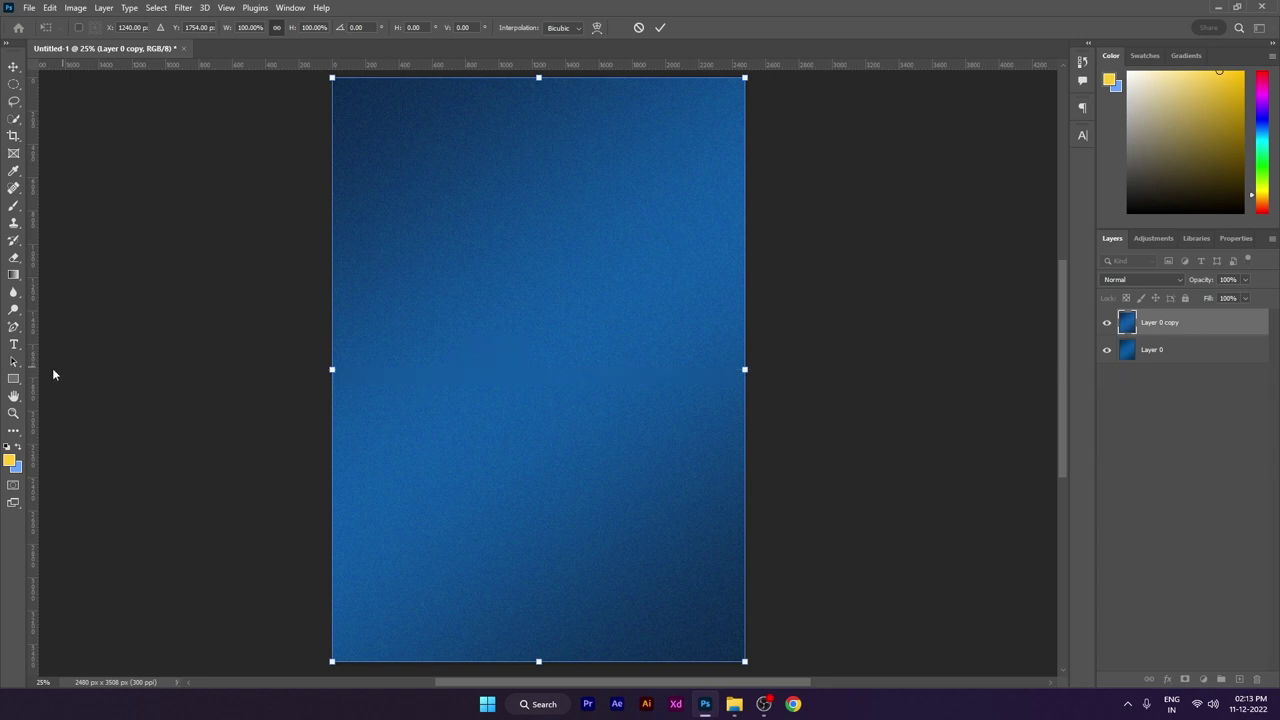
{"action": "left_click_drag", "start_coordinate": [35, 373], "coordinate": [538, 253]}
{"action": "key", "text": "Return"}
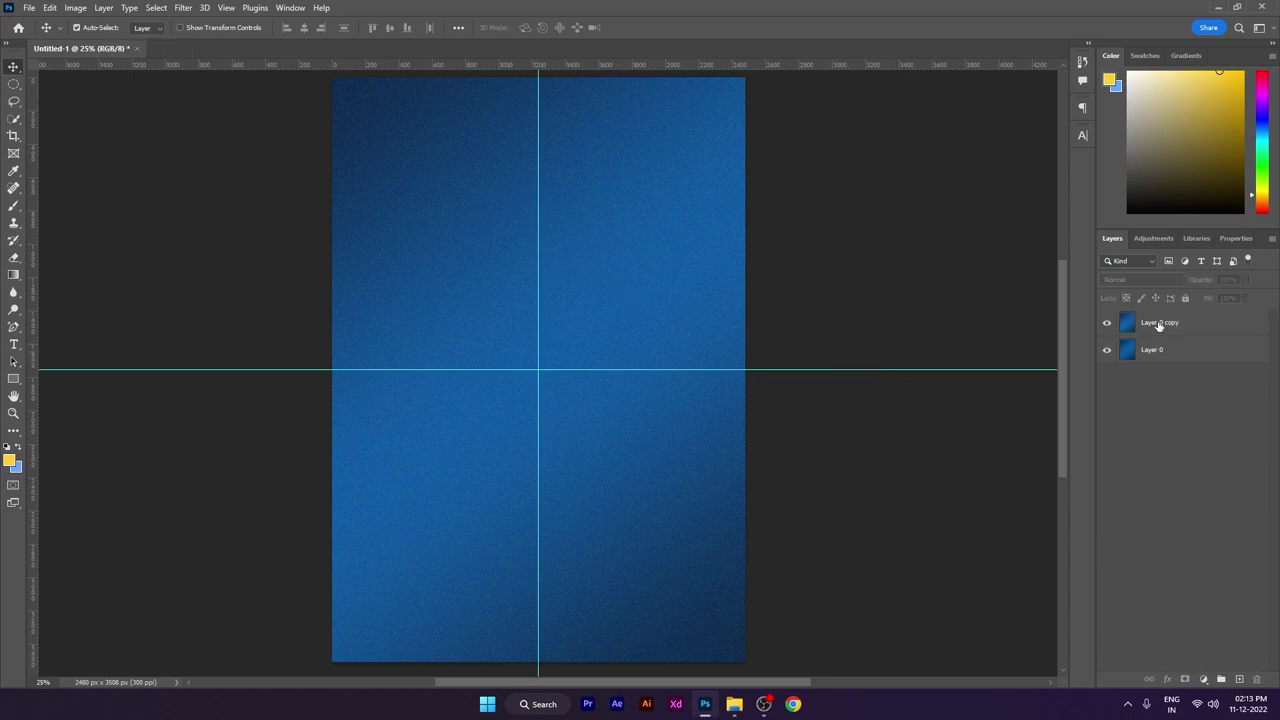
- Lock both gradient layers, Layer 0 and Layer 0 copy, against all edits
{"action": "left_click", "coordinate": [1174, 352], "text": "shift"}
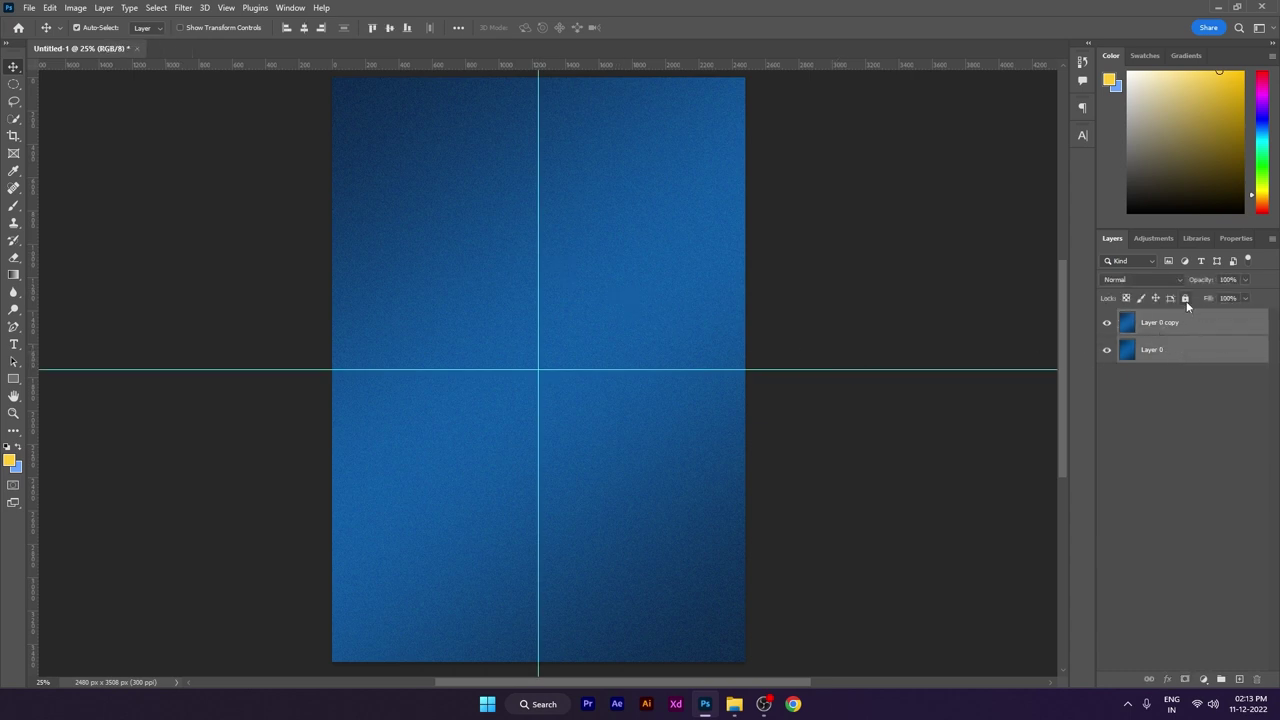
{"action": "left_click", "coordinate": [1185, 298]}
{"action": "left_click_drag", "start_coordinate": [777, 303], "coordinate": [777, 294]}
{"action": "left_click", "coordinate": [828, 305]}
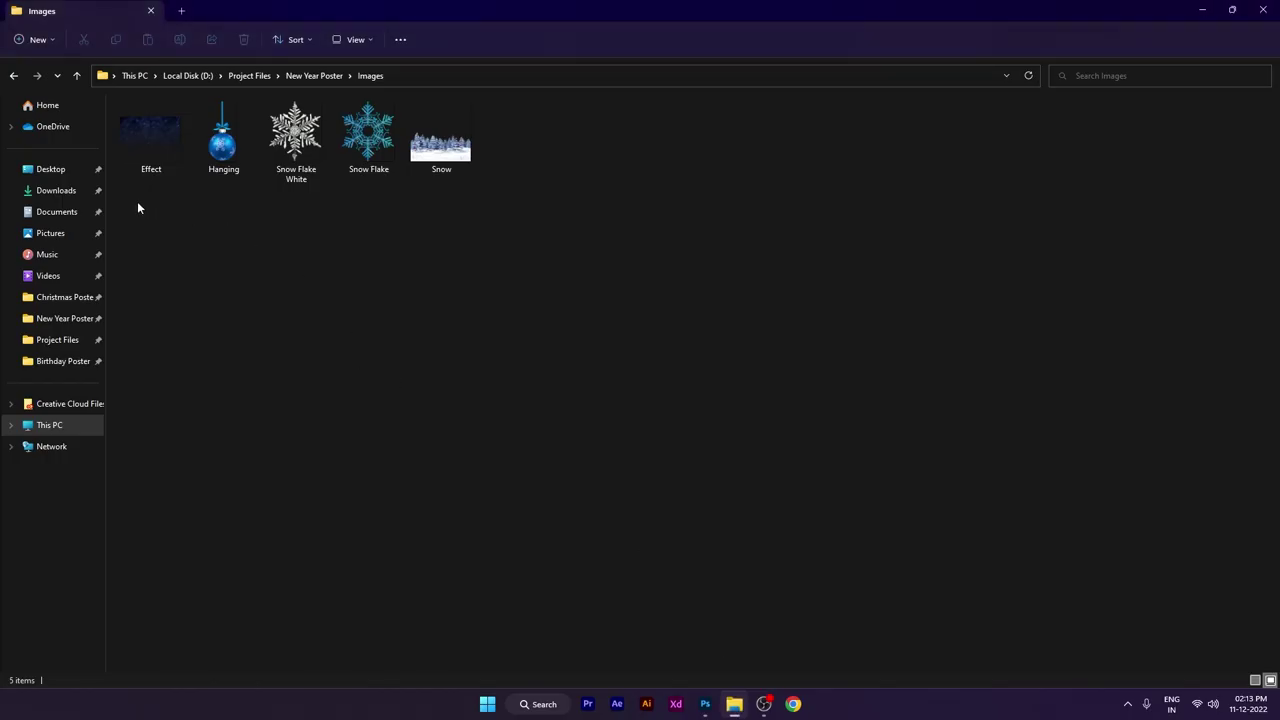
- Open all five images from the New Year Poster Images folder in Photoshop as separate documents and look through them
{"action": "left_click_drag", "start_coordinate": [138, 208], "coordinate": [551, 110]}
{"action": "left_click_drag", "start_coordinate": [450, 140], "coordinate": [600, 49]}
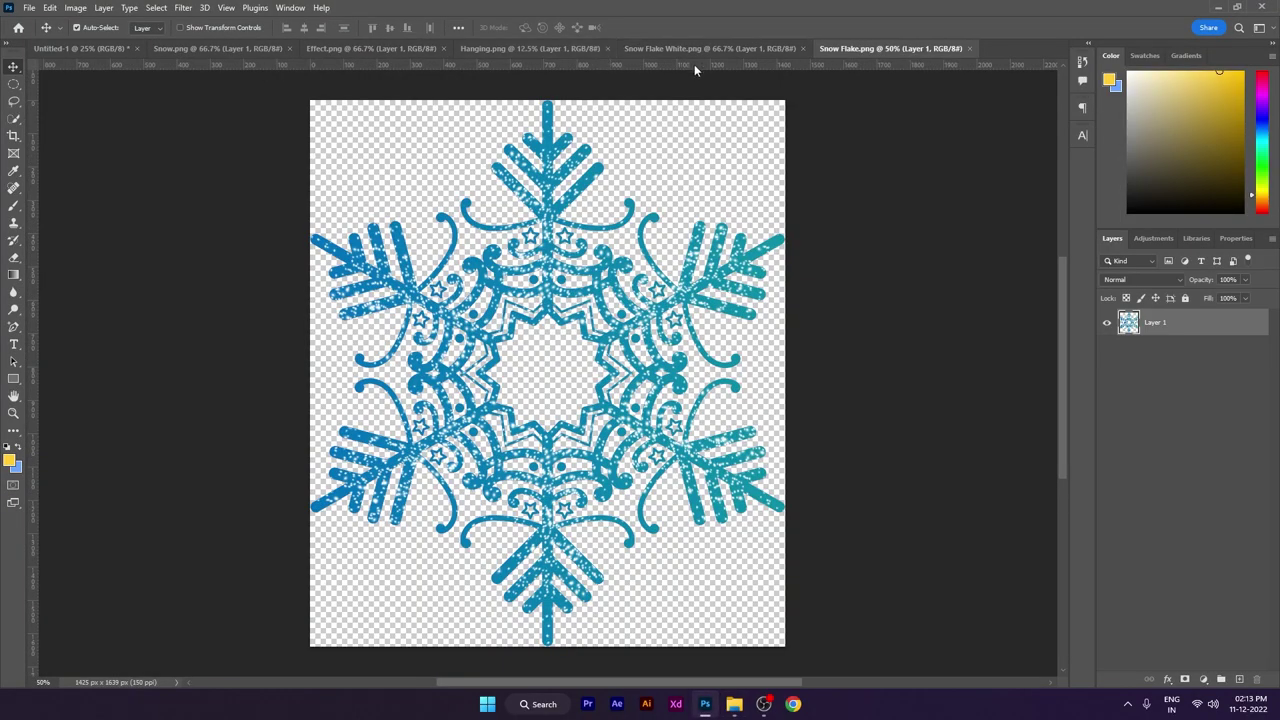
{"action": "left_click", "coordinate": [703, 56]}
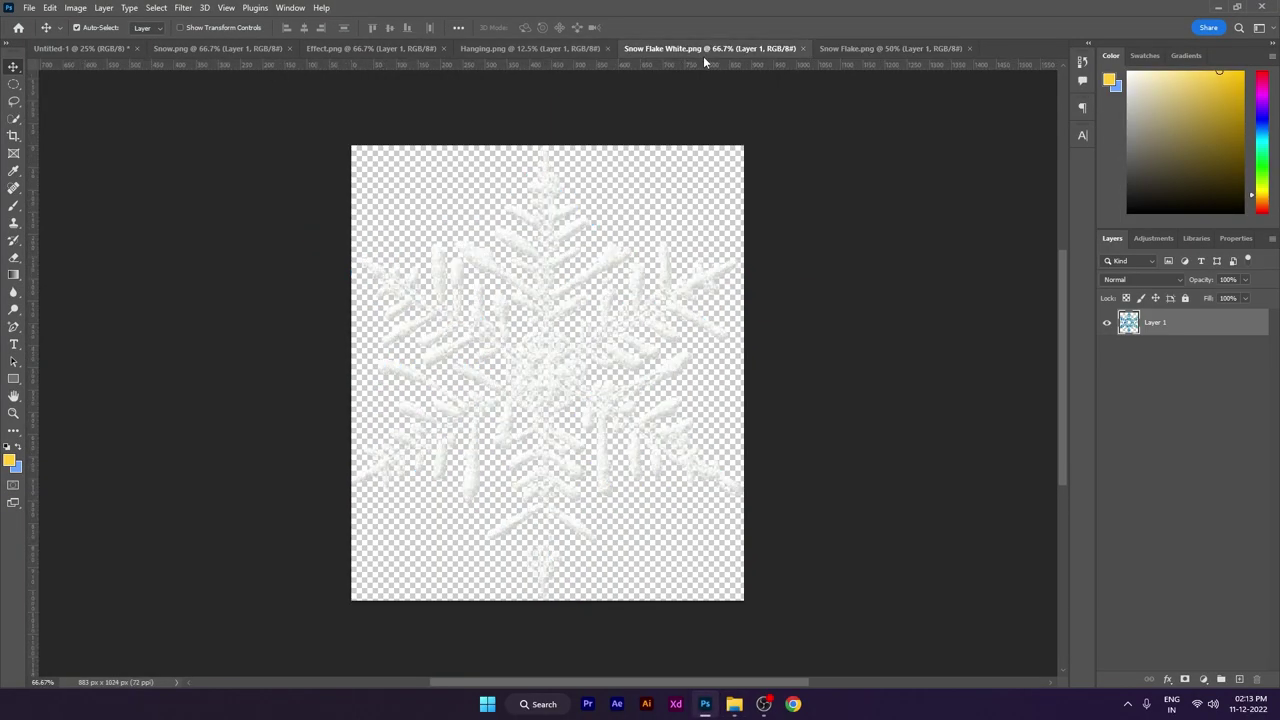
{"action": "left_click", "coordinate": [515, 46]}
{"action": "left_click", "coordinate": [372, 50]}
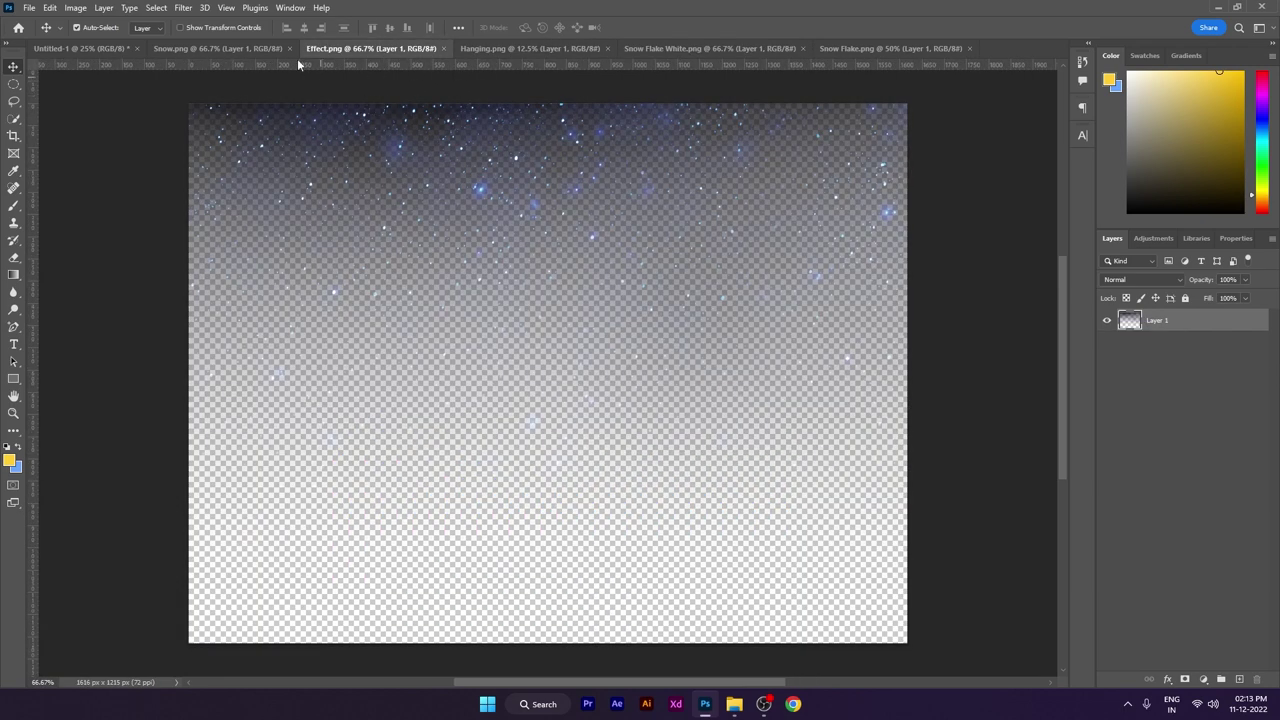
- Copy the snowy trees from Snow.png into the poster document and close Snow.png
{"action": "left_click_drag", "start_coordinate": [232, 49], "coordinate": [746, 250]}
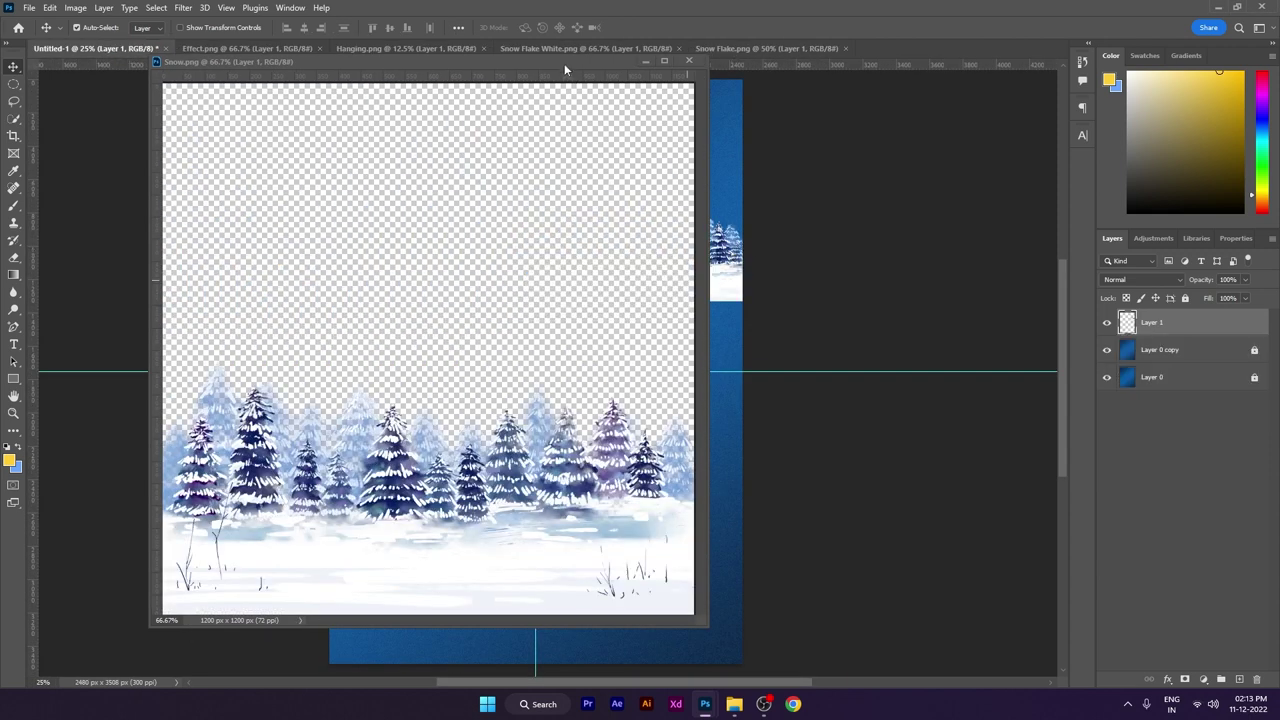
{"action": "left_click_drag", "start_coordinate": [564, 66], "coordinate": [553, 125]}
{"action": "left_click", "coordinate": [679, 120]}
- Move the snowy trees to the bottom of the page and scale them to 209.75% so they span its full width
{"action": "left_click_drag", "start_coordinate": [686, 266], "coordinate": [454, 569]}
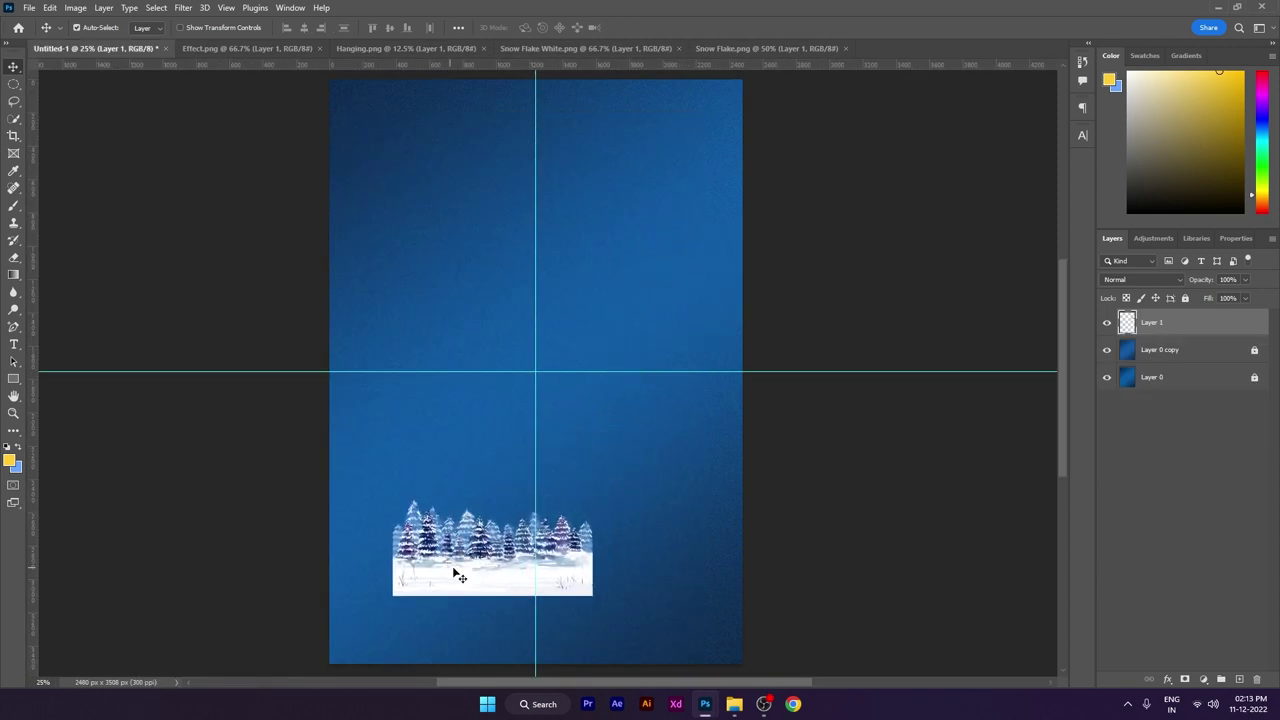
{"action": "key", "text": "ctrl+t"}
{"action": "left_click_drag", "start_coordinate": [592, 594], "coordinate": [704, 601]}
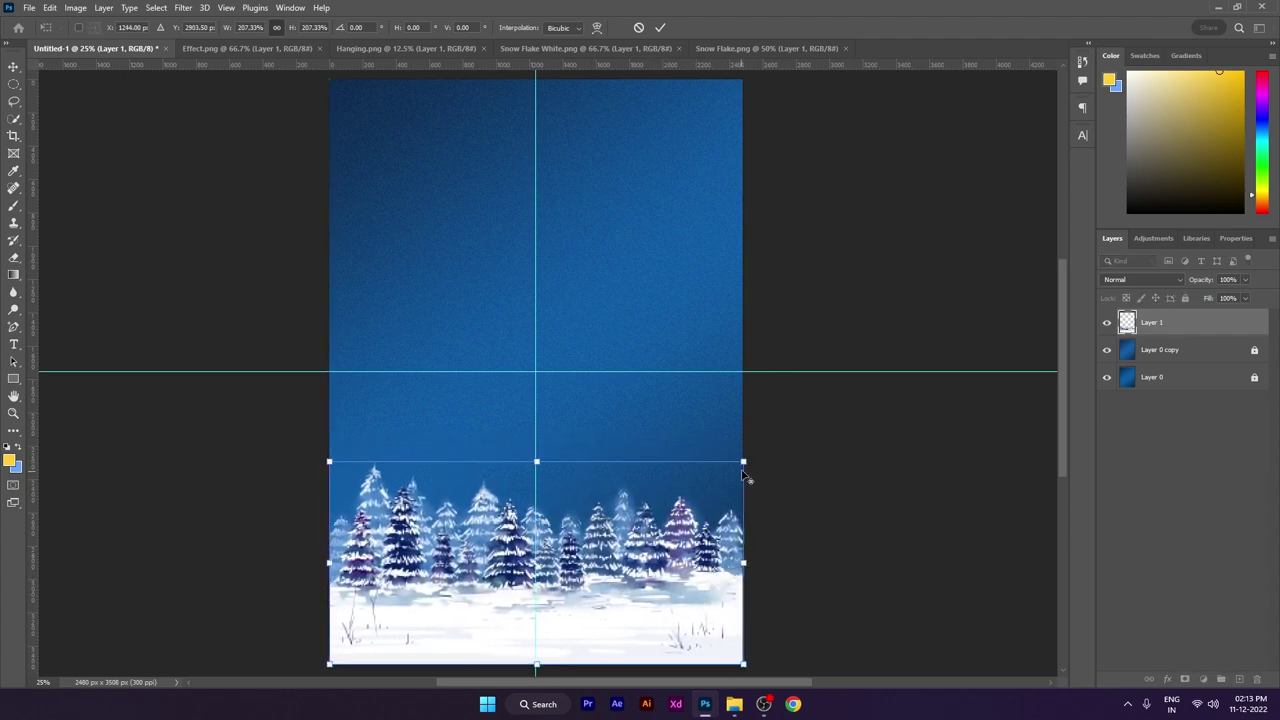
{"action": "left_click_drag", "start_coordinate": [743, 463], "coordinate": [747, 462]}
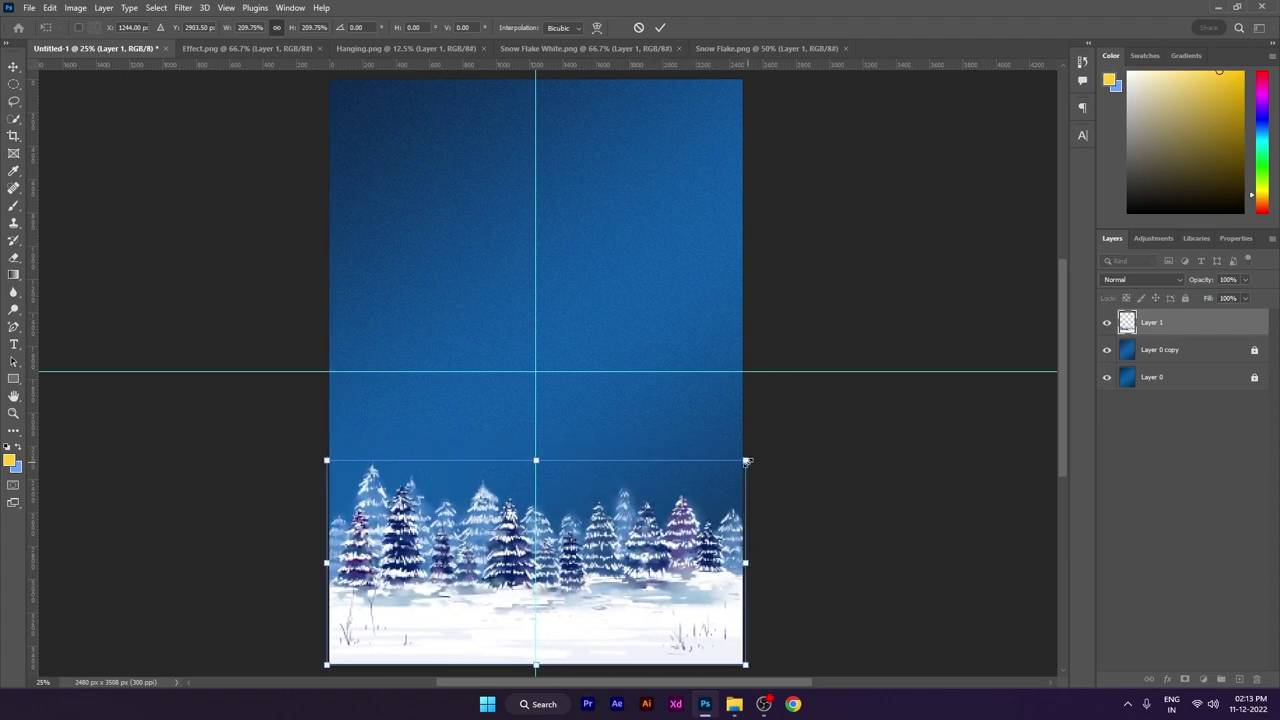
{"action": "key", "text": "Return"}
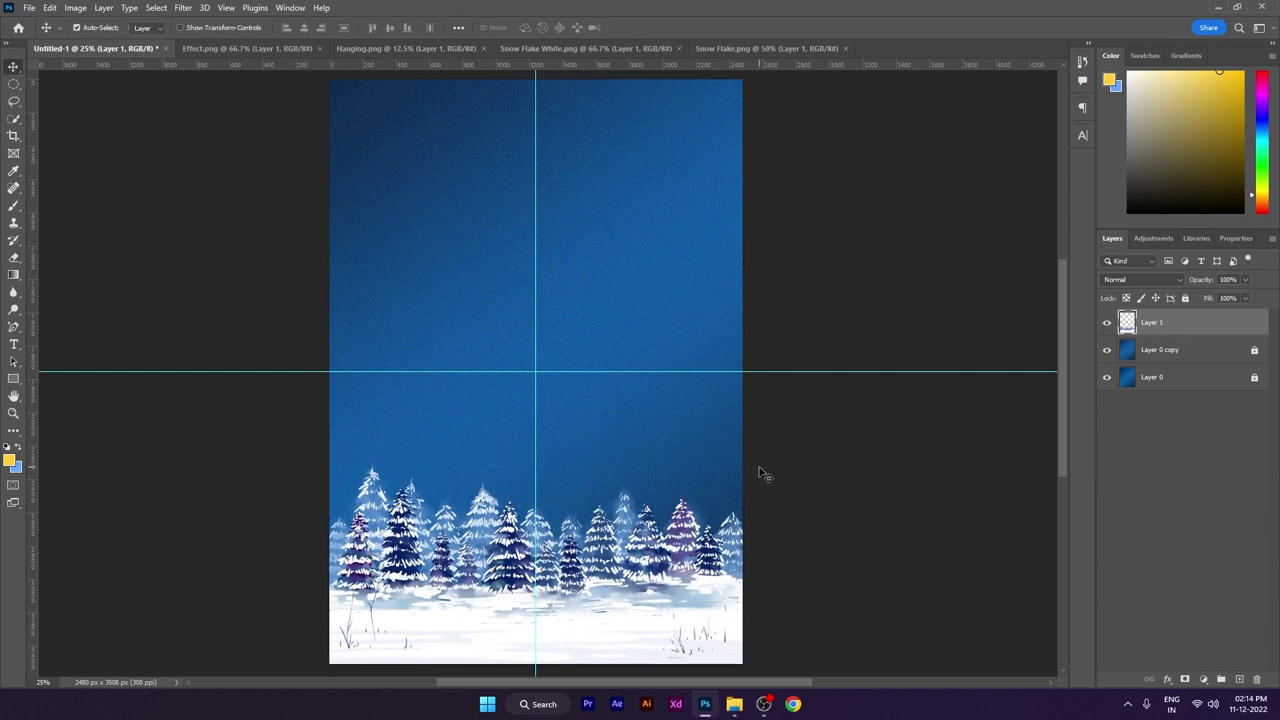
- Lower the tree layer so part of the snow runs past the page's bottom edge, and preview the page without guides
{"action": "key", "text": "shift+Down"}
{"action": "key", "text": "shift+Down"}
{"action": "key", "text": "shift+Down"}
{"action": "key", "text": "shift+Down"}
{"action": "key", "text": "shift+Down"}
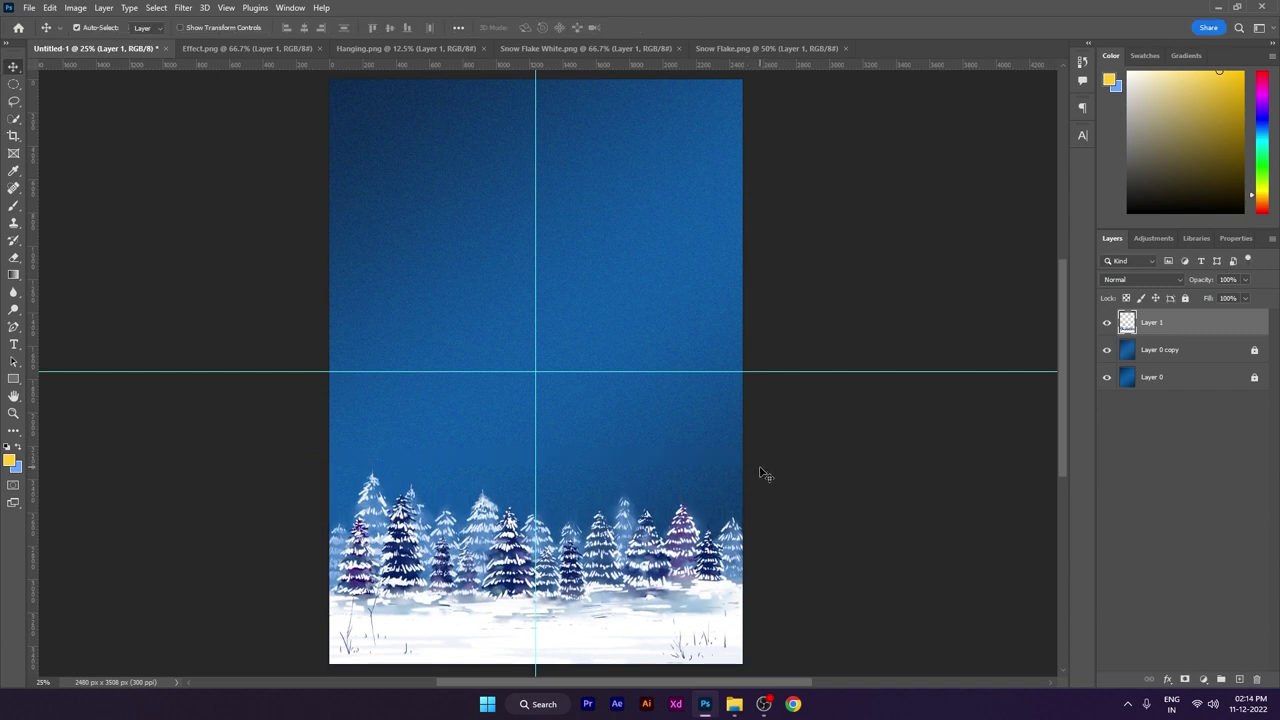
{"action": "key", "text": "shift+Down"}
{"action": "key", "text": "shift+Down"}
{"action": "key", "text": "shift+Down"}
{"action": "key", "text": "shift+Down"}
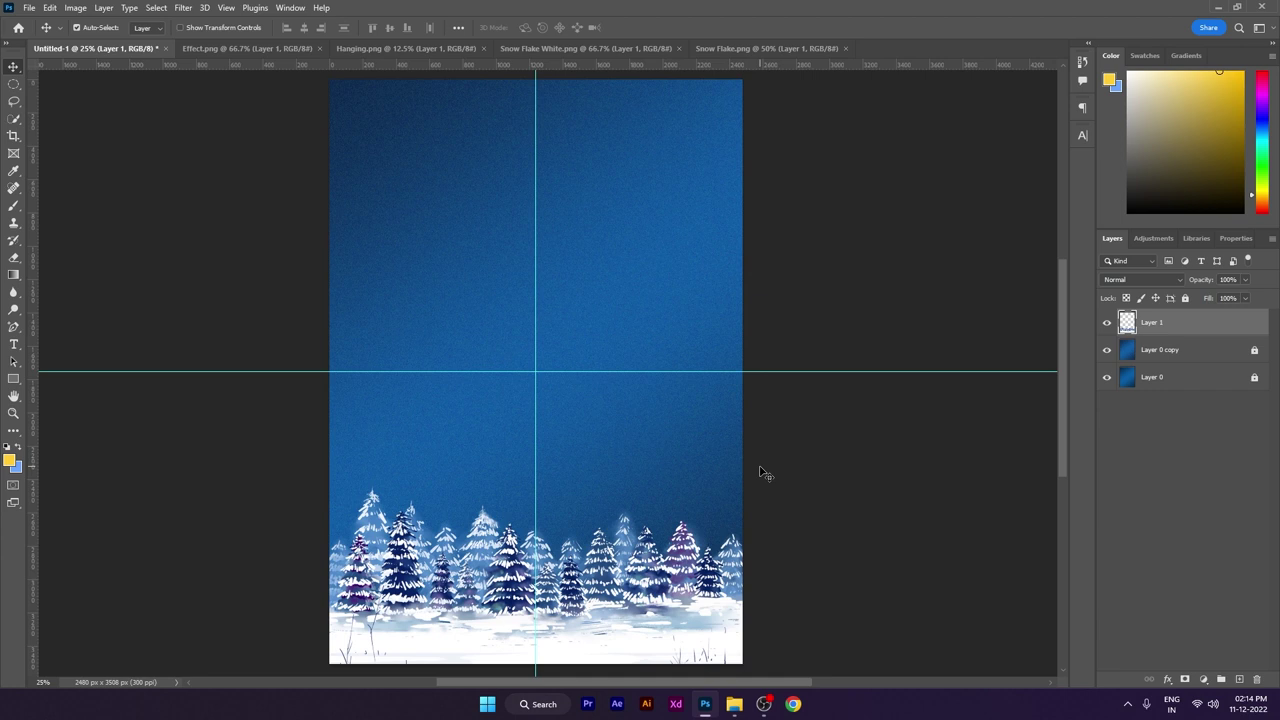
{"action": "left_click", "coordinate": [931, 521]}
{"action": "key", "text": "ctrl+semicolon"}
{"action": "left_click_drag", "start_coordinate": [803, 497], "coordinate": [810, 501]}
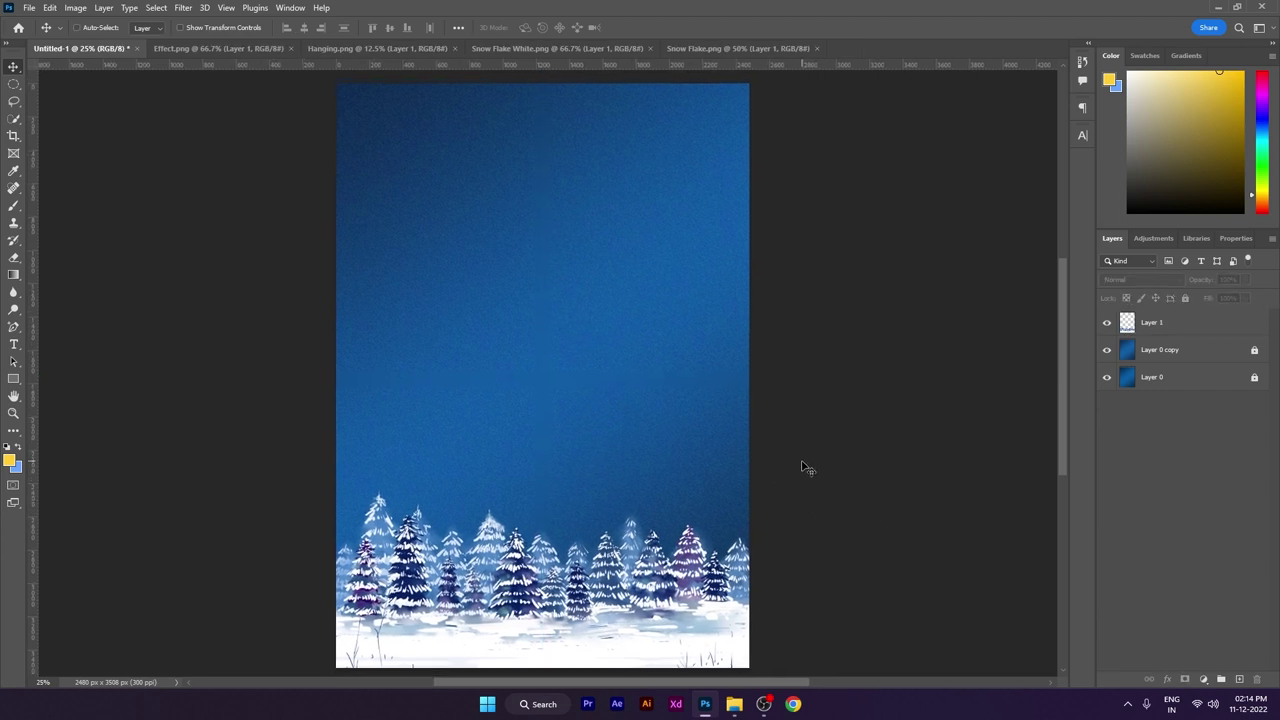
{"action": "key", "text": "ctrl+semicolon"}
- Copy the starry sky from Effect.png into the poster document and close Effect.png
{"action": "left_click", "coordinate": [210, 47]}
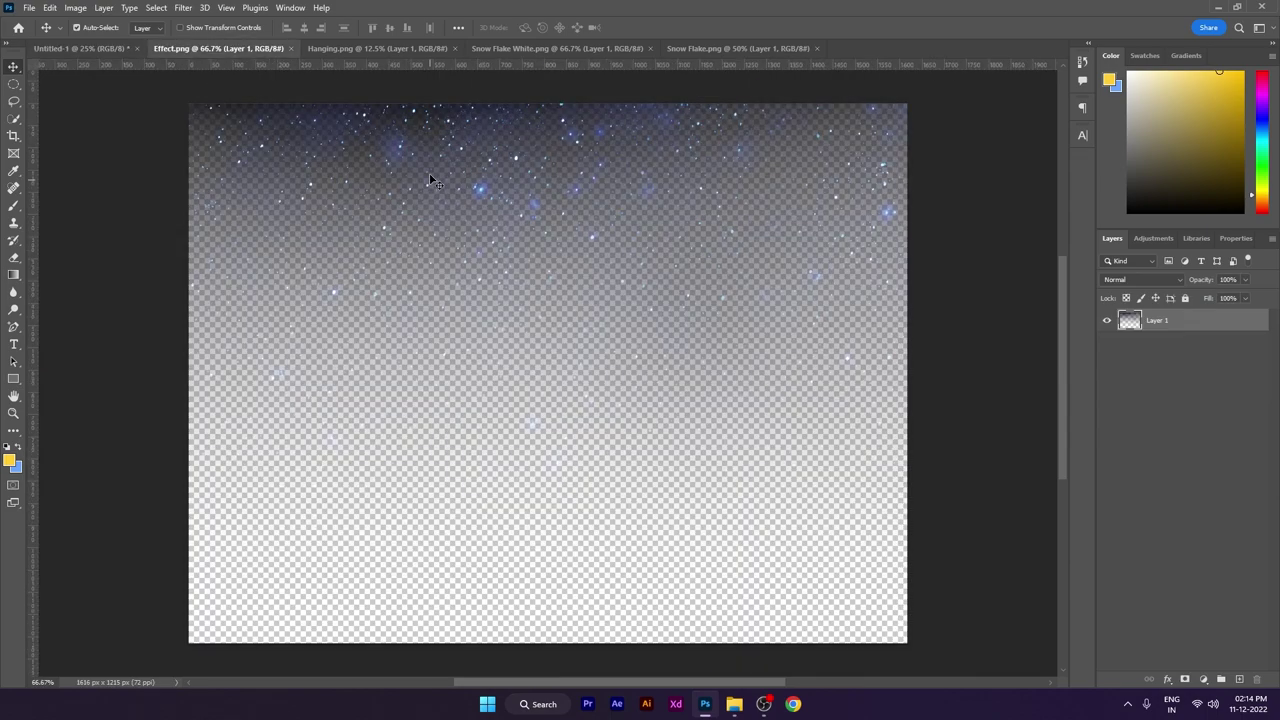
{"action": "left_click_drag", "start_coordinate": [429, 173], "coordinate": [560, 183]}
{"action": "left_click", "coordinate": [255, 50]}
{"action": "left_click", "coordinate": [320, 48]}
- Scale the starry sky layer to 155.45% and place it across the upper half of the page
{"action": "key", "text": "ctrl+t"}
{"action": "left_click_drag", "start_coordinate": [663, 197], "coordinate": [706, 260]}
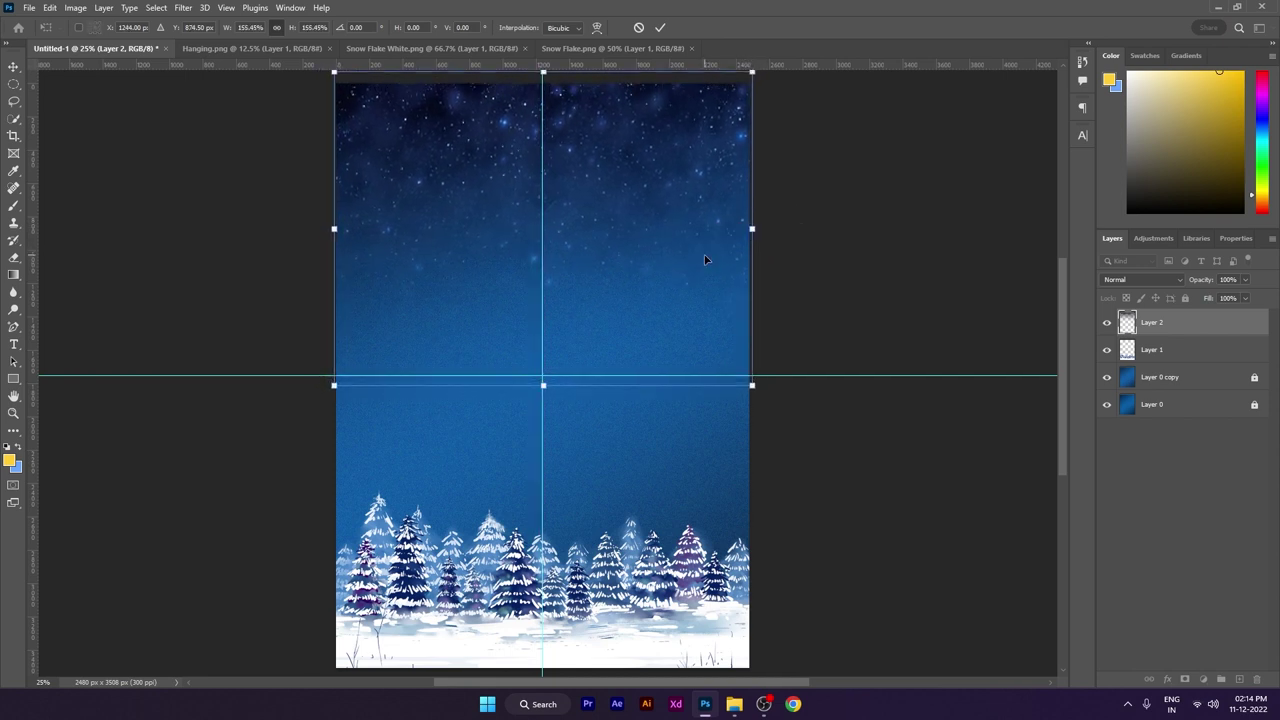
{"action": "key", "text": "Return"}
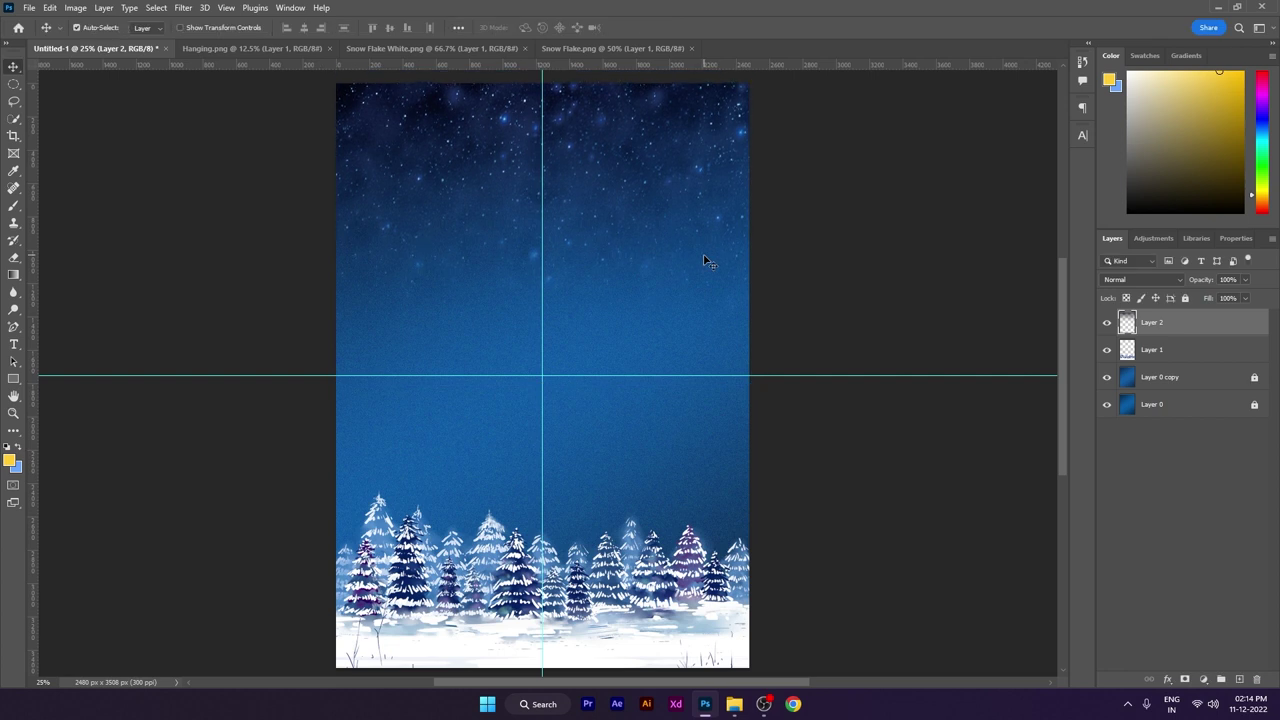
- Set the starry sky layer's blend mode to Soft Light and check the result up close
{"action": "left_click", "coordinate": [1122, 279]}
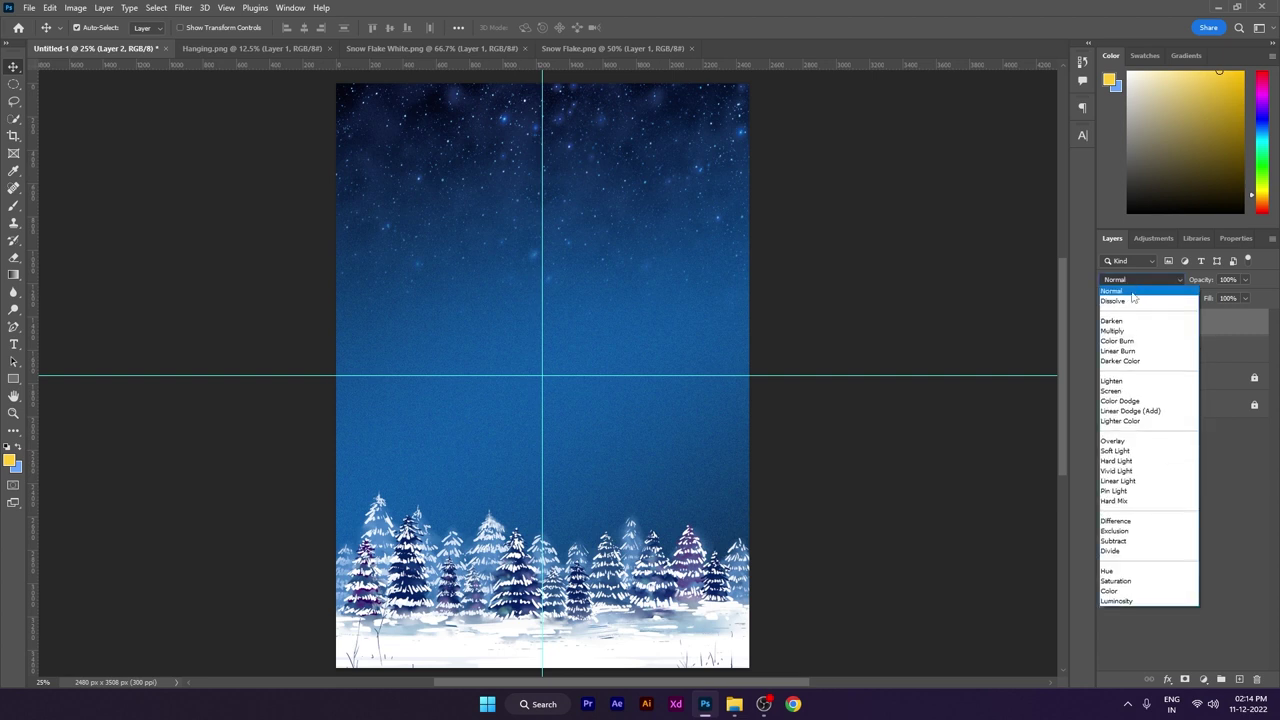
{"action": "left_click", "coordinate": [1137, 453]}
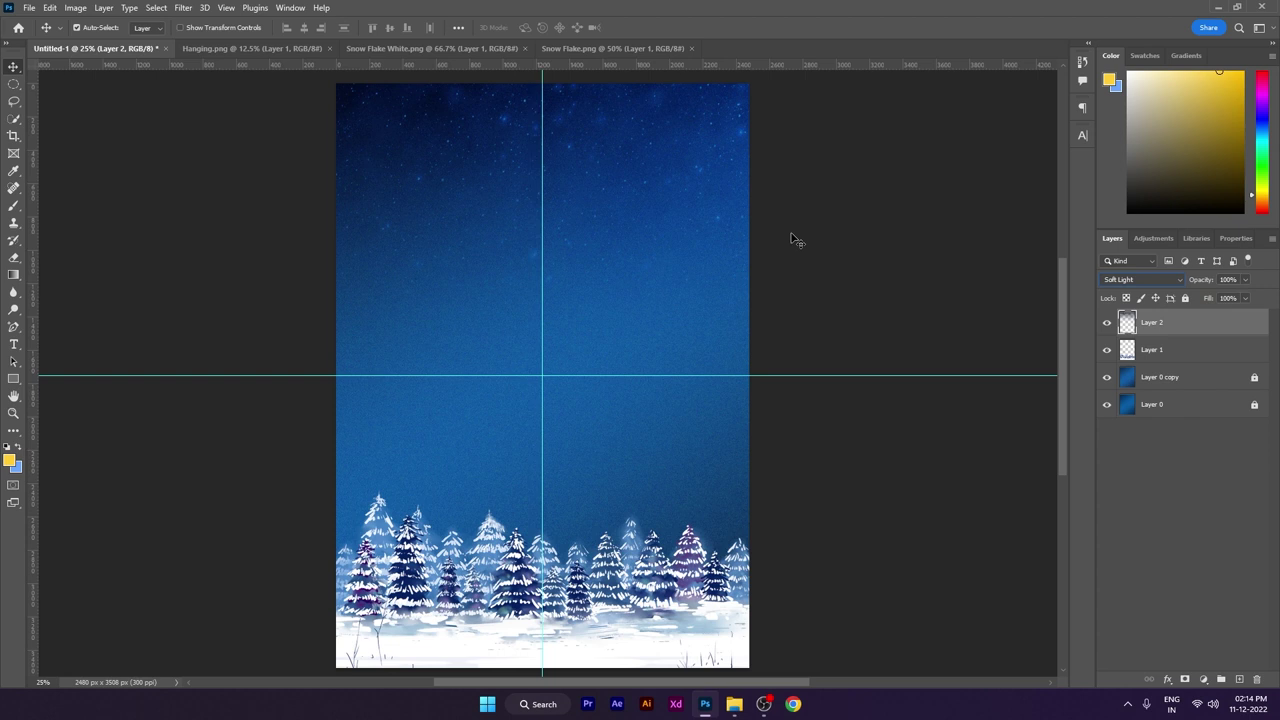
{"action": "scroll", "coordinate": [725, 210], "scroll_direction": "up", "scroll_amount": 1}
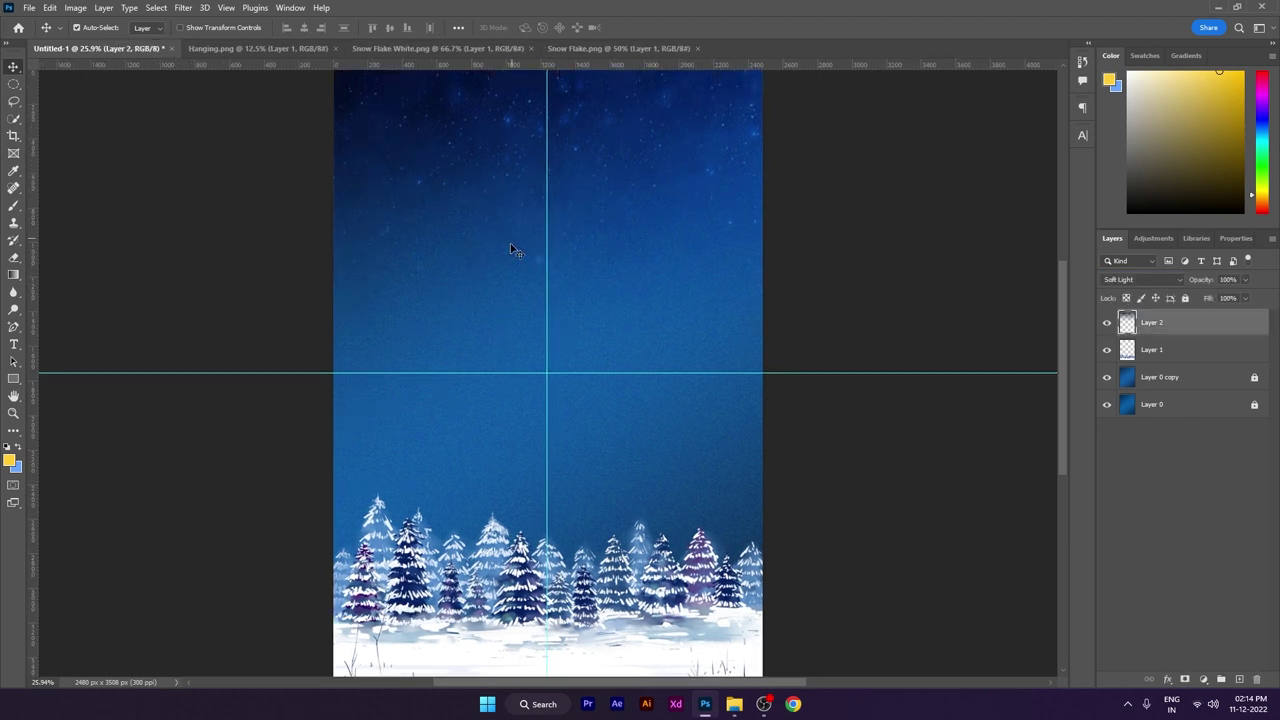
{"action": "scroll", "coordinate": [546, 294], "scroll_direction": "down", "scroll_amount": 1}
- Lock the starry sky and snowy tree layers, Layer 2 and Layer 1, and clear the layer selection
{"action": "left_click", "coordinate": [1180, 349], "text": "shift"}
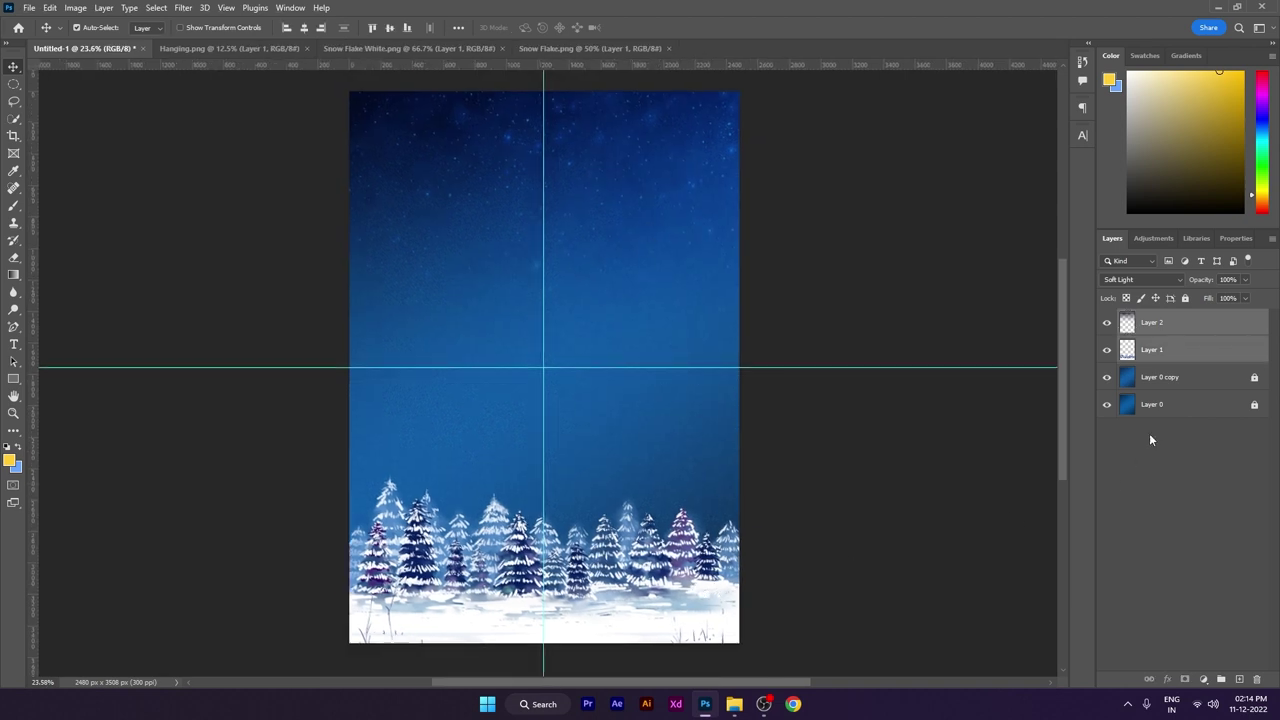
{"action": "left_click", "coordinate": [1185, 298]}
{"action": "left_click_drag", "start_coordinate": [839, 261], "coordinate": [837, 266]}
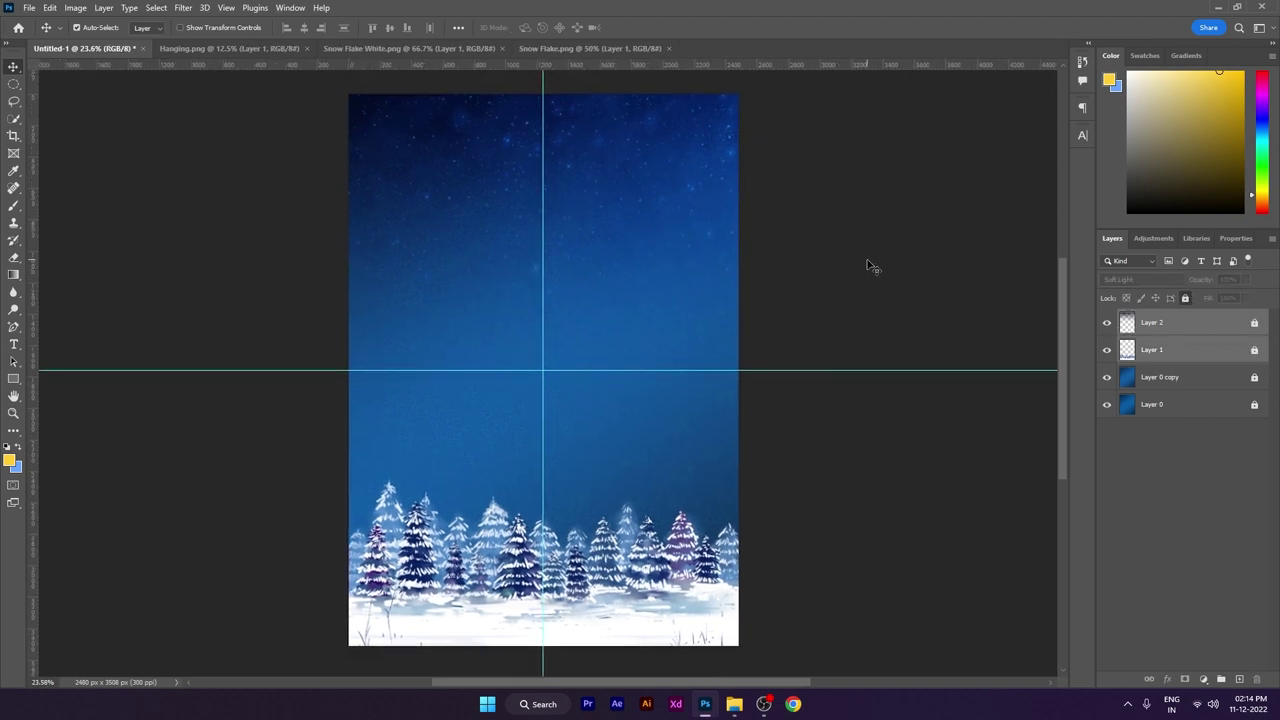
{"action": "left_click", "coordinate": [824, 262]}
- Copy the blue ornament from Hanging.png into the poster document and close Hanging.png
{"action": "scroll", "coordinate": [587, 250], "scroll_direction": "up", "scroll_amount": 1}
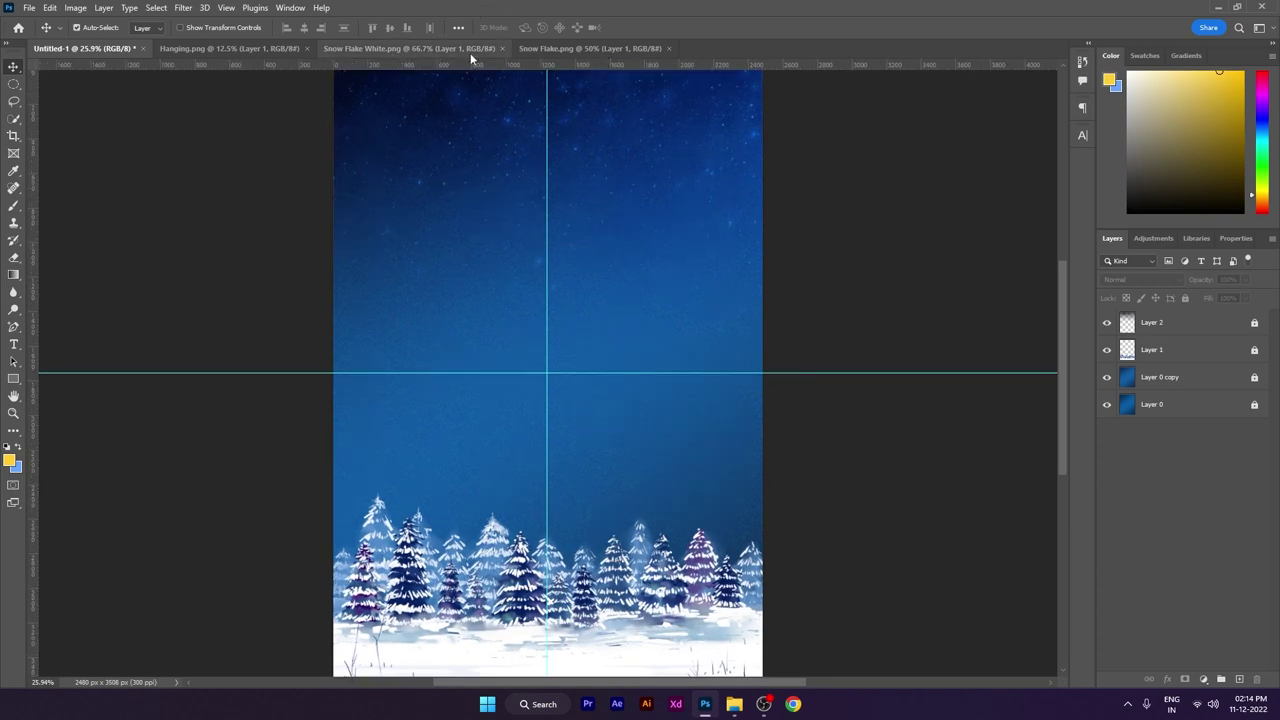
{"action": "left_click", "coordinate": [410, 49]}
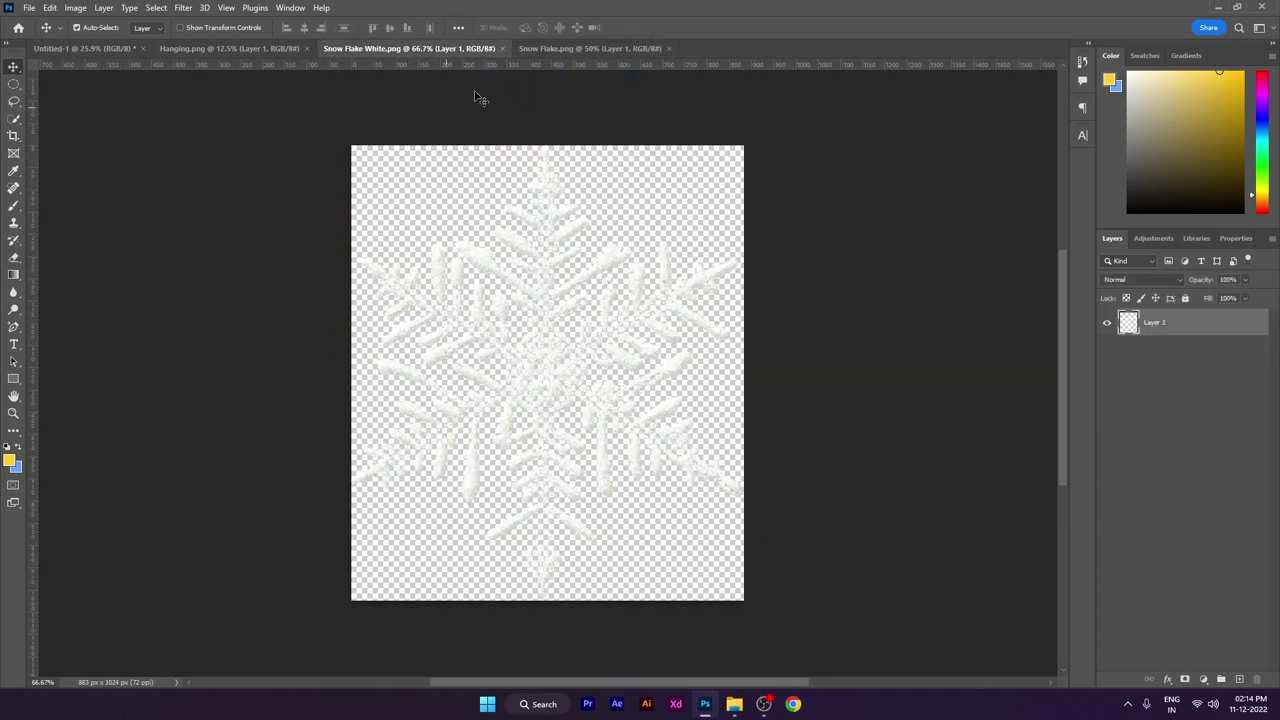
{"action": "left_click", "coordinate": [558, 50]}
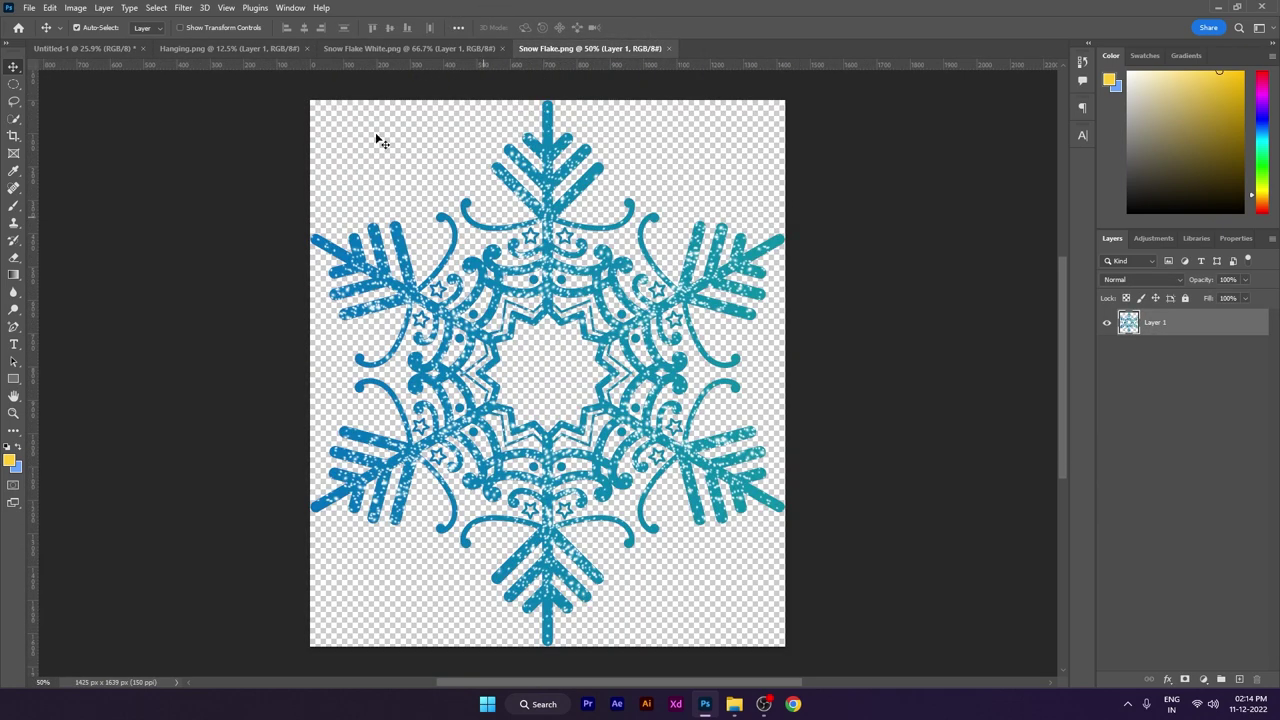
{"action": "left_click", "coordinate": [250, 52]}
{"action": "left_click_drag", "start_coordinate": [537, 153], "coordinate": [457, 209]}
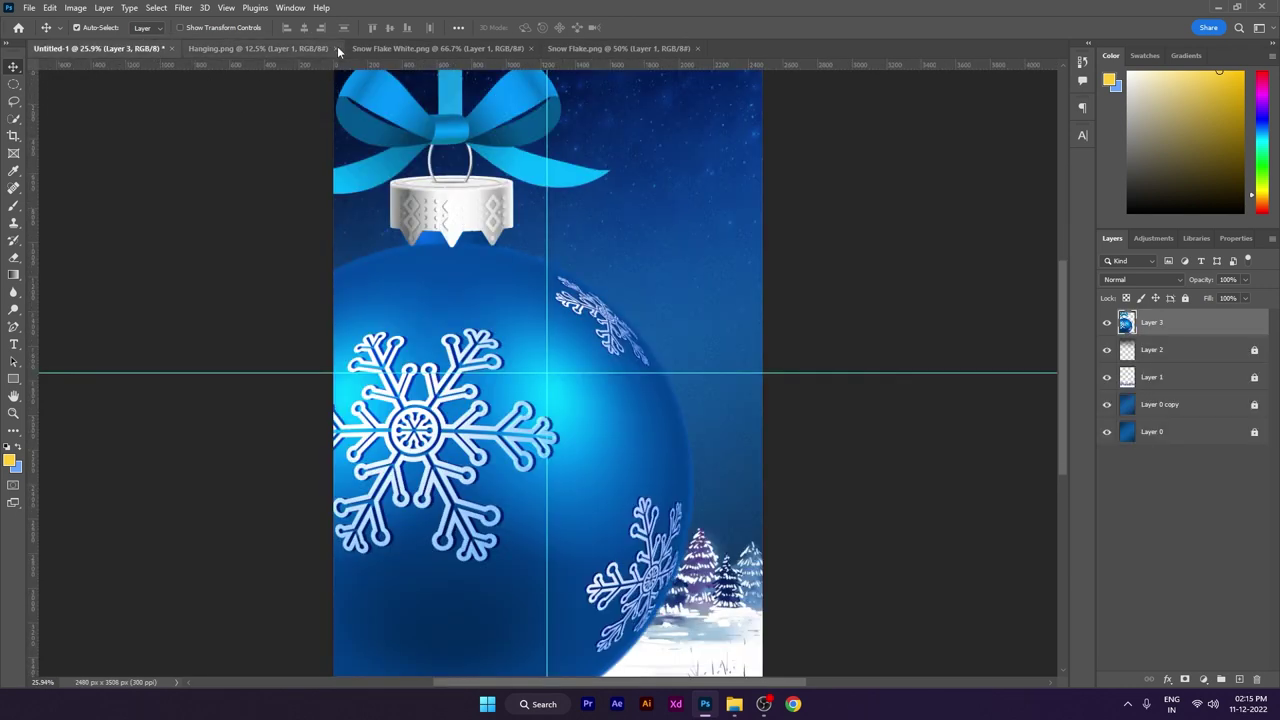
{"action": "left_click", "coordinate": [335, 48]}
- Scale the ornament to 15.63% and hang it from the page's top edge near the upper-left corner
{"action": "key", "text": "ctrl+t"}
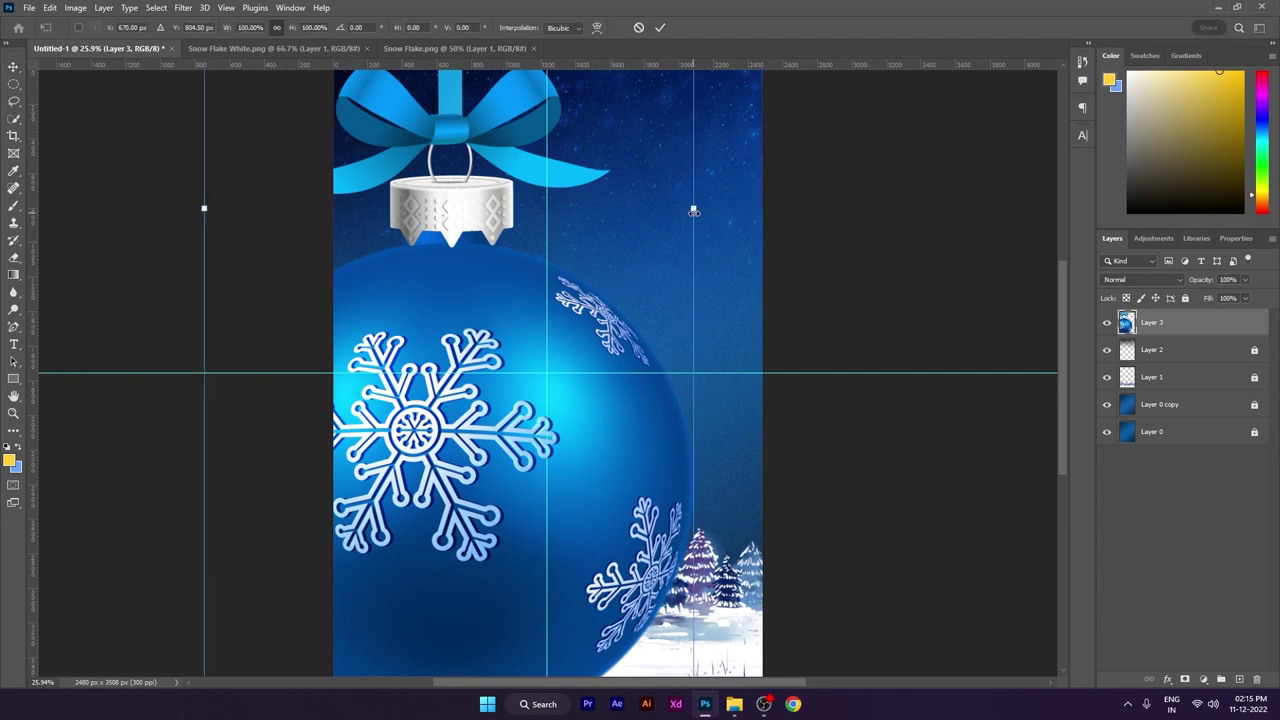
{"action": "left_click_drag", "start_coordinate": [694, 210], "coordinate": [451, 281]}
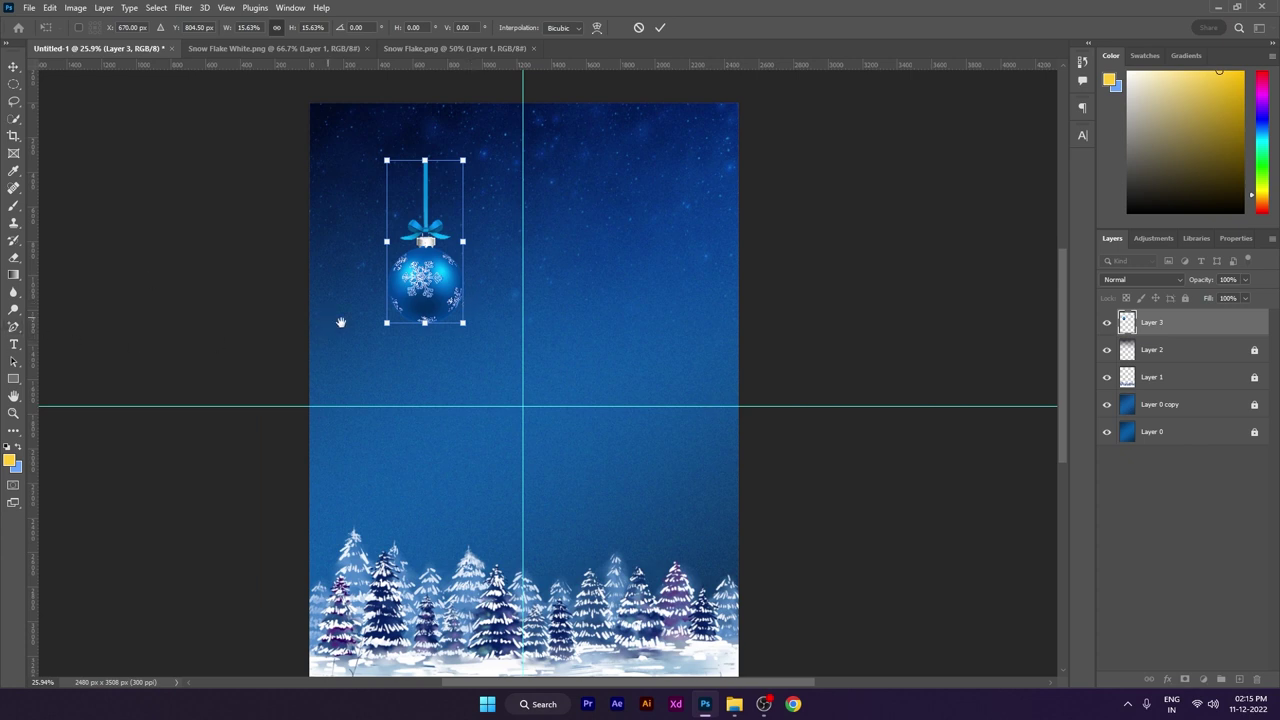
{"action": "left_click_drag", "start_coordinate": [343, 322], "coordinate": [369, 297]}
{"action": "left_click_drag", "start_coordinate": [446, 265], "coordinate": [382, 233]}
{"action": "key", "text": "Return"}
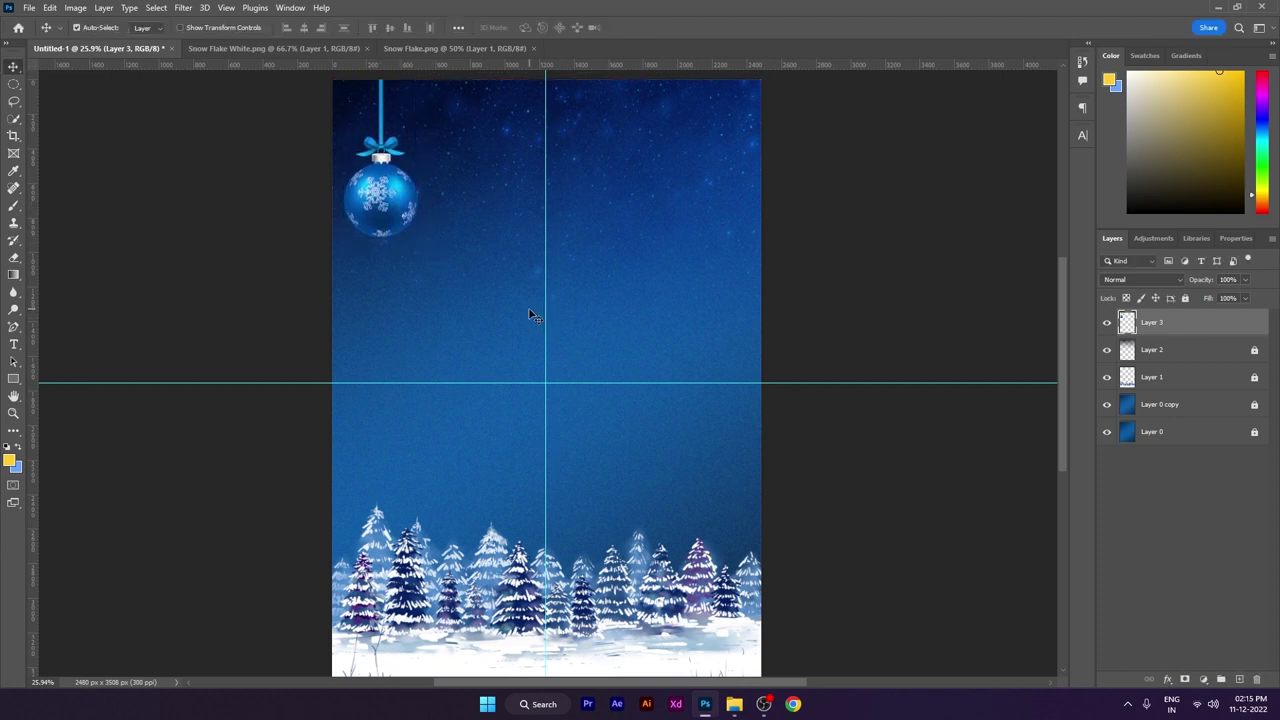
- Duplicate the ornament just right of the original, scale the copy to 66.22% and hang it from the top edge
{"action": "left_click_drag", "start_coordinate": [377, 206], "coordinate": [451, 162], "text": "alt"}
{"action": "key", "text": "ctrl+t"}
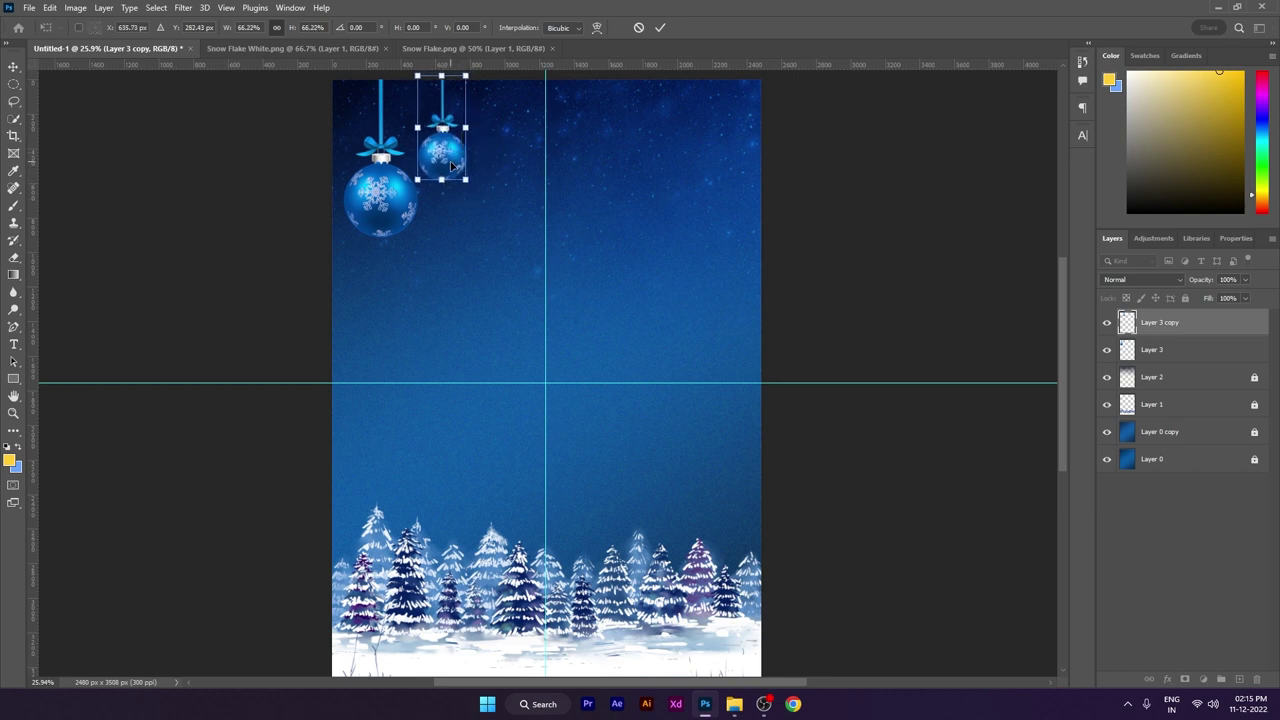
{"action": "key", "text": "Return"}
- Duplicate the large and small ornament layers together, keeping the copies in the same place as the originals
{"action": "left_click", "coordinate": [380, 187]}
{"action": "scroll", "coordinate": [380, 187], "scroll_direction": "down", "scroll_amount": 1}
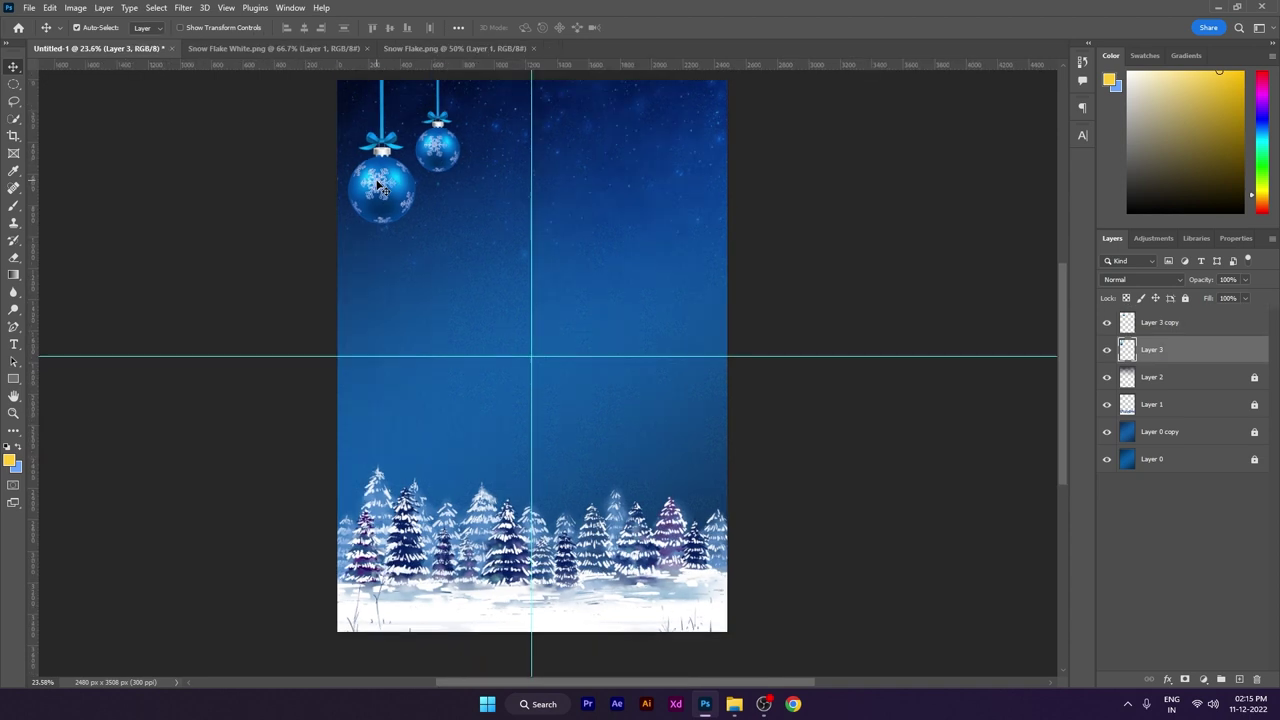
{"action": "left_click", "coordinate": [433, 158], "text": "shift"}
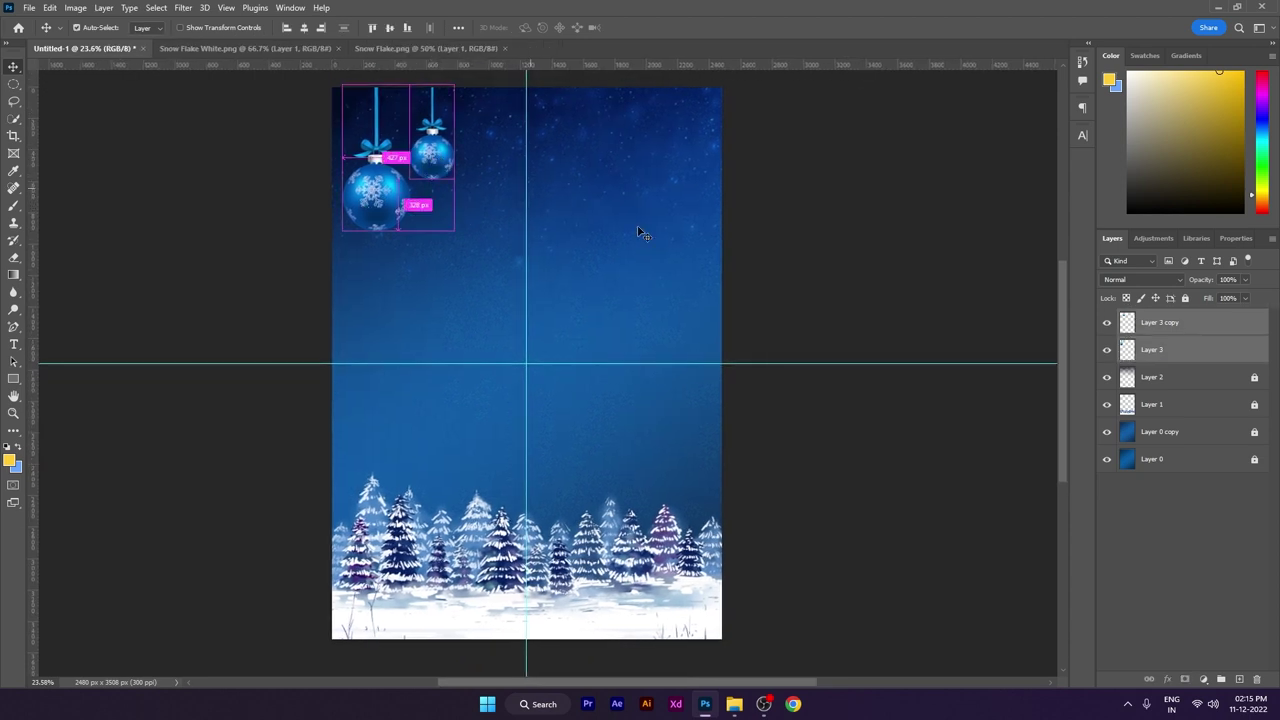
{"action": "key", "text": "ctrl+j"}
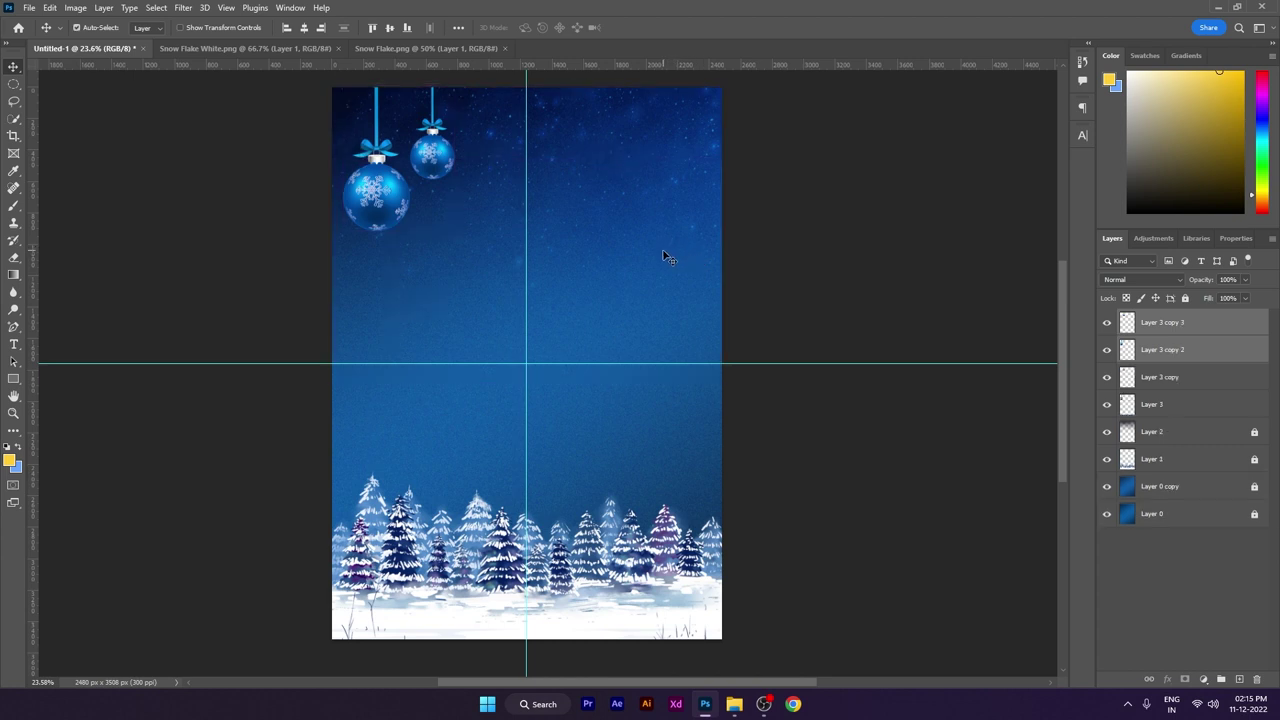
{"action": "left_click_drag", "start_coordinate": [438, 166], "coordinate": [521, 217]}
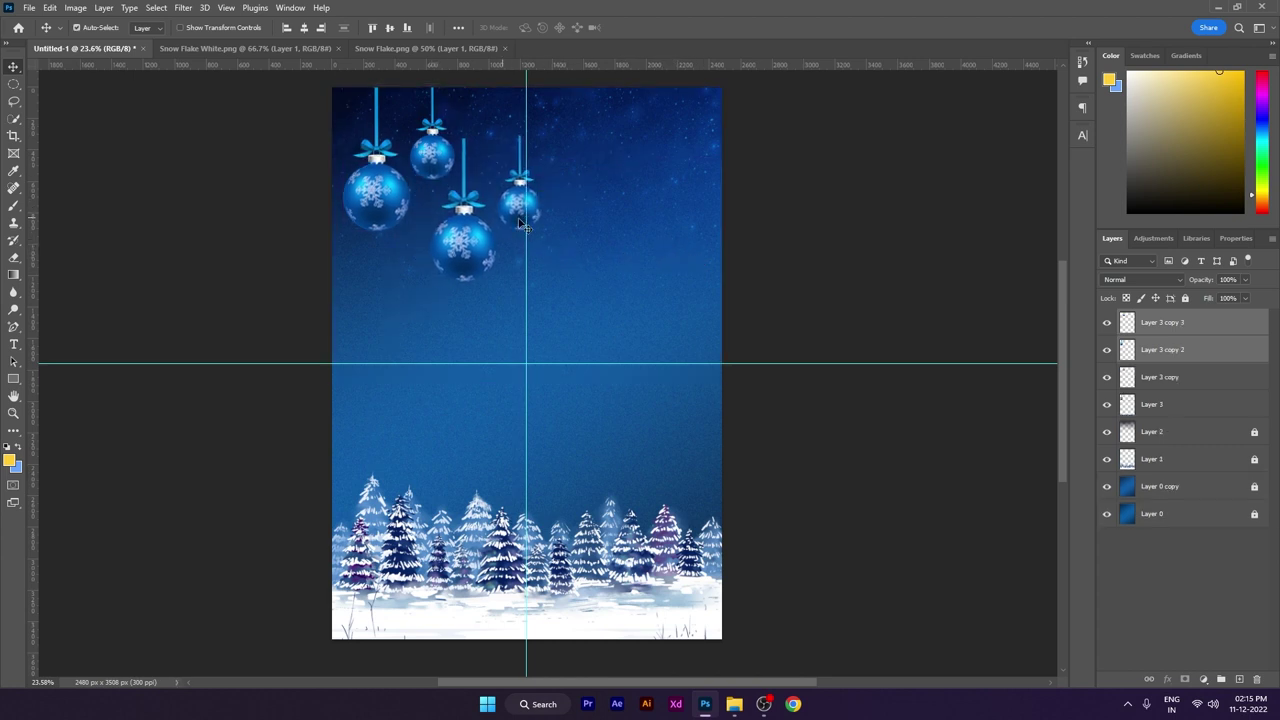
{"action": "key", "text": "ctrl+z"}
- Flip the two copied ornaments horizontally and move them straight across to hang near the page's upper-right corner, mirroring the originals
{"action": "key", "text": "ctrl+t"}
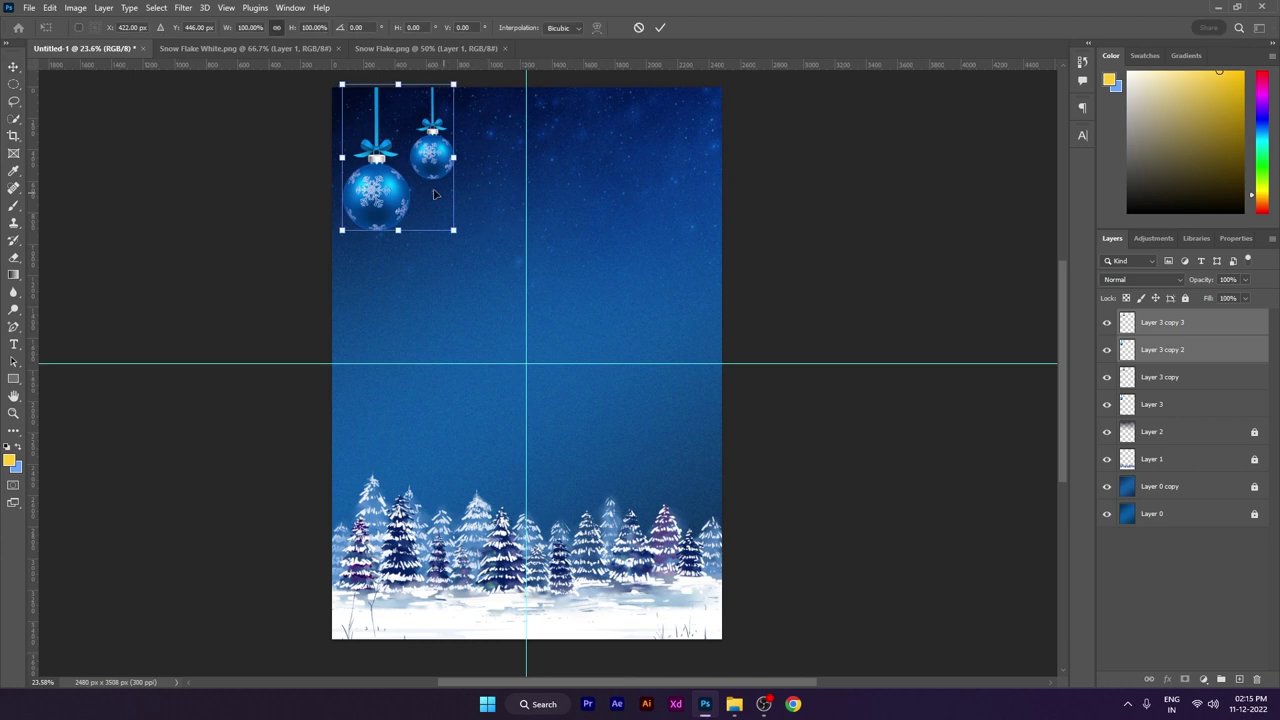
{"action": "right_click", "coordinate": [435, 185]}
{"action": "left_click", "coordinate": [489, 445]}
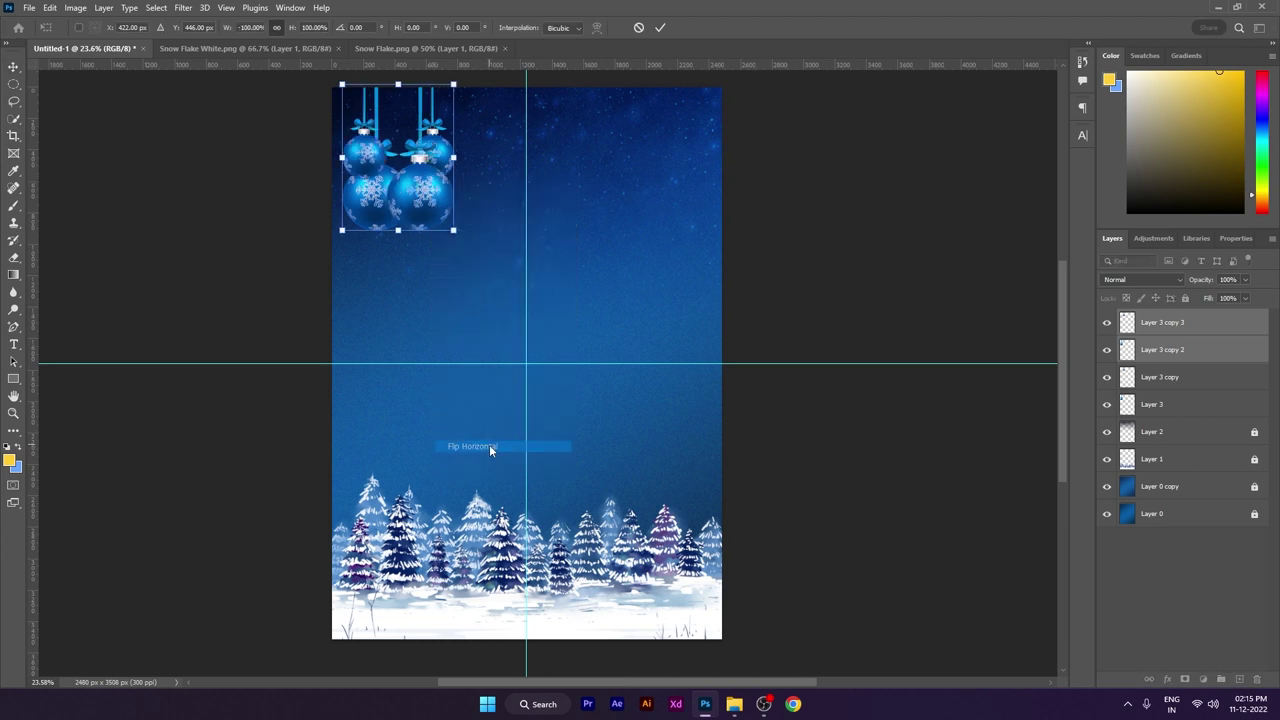
{"action": "key", "text": "shift+Right"}
{"action": "key", "text": "shift+Right"}
{"action": "key", "text": "shift+Right"}
{"action": "key", "text": "shift+Right"}
{"action": "key", "text": "shift+Right"}
{"action": "key", "text": "shift+Right"}
{"action": "key", "text": "shift+Right"}
{"action": "key", "text": "shift+Right"}
{"action": "key", "text": "shift+Right"}
{"action": "key", "text": "shift+Right"}
{"action": "key", "text": "shift+Right"}
{"action": "key", "text": "shift+Right"}
{"action": "key", "text": "shift+Right"}
{"action": "key", "text": "shift+Right"}
{"action": "key", "text": "shift+Right"}
{"action": "key", "text": "shift+Right"}
{"action": "key", "text": "shift+Right"}
{"action": "key", "text": "shift+Right"}
{"action": "key", "text": "shift+Right"}
{"action": "key", "text": "shift+Right"}
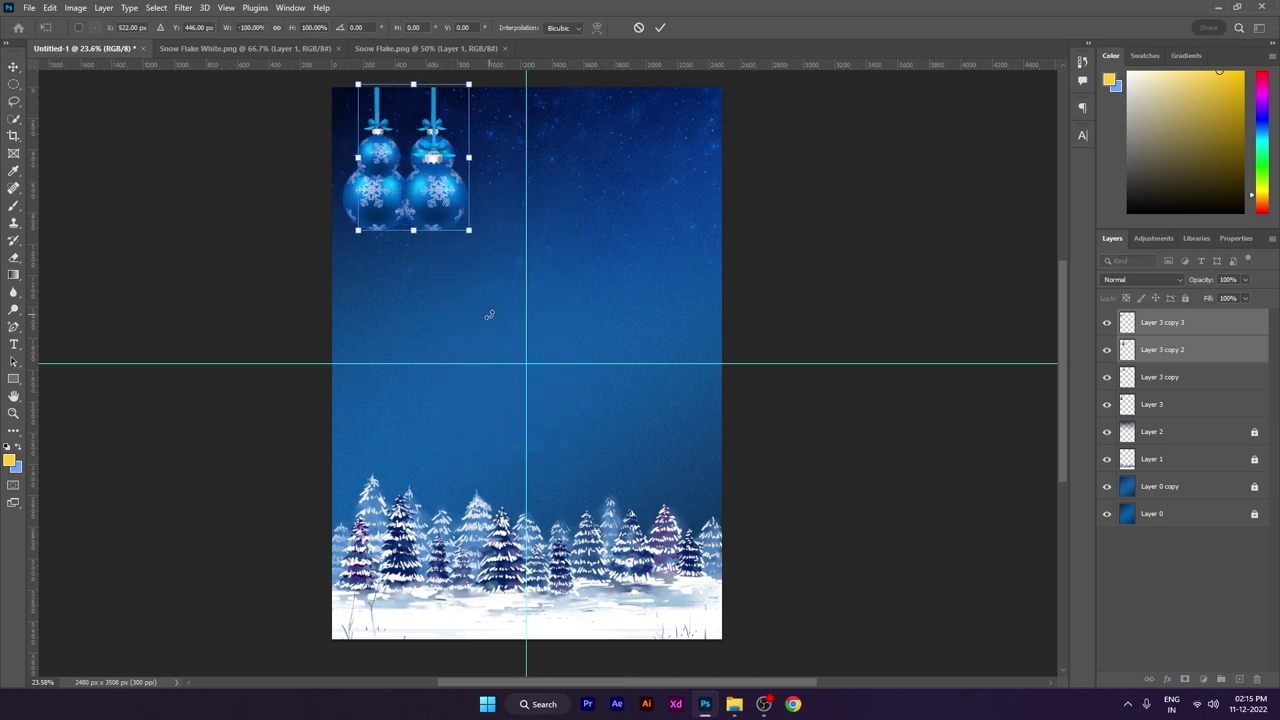
{"action": "key", "text": "shift+Right"}
{"action": "key", "text": "shift+Right"}
{"action": "key", "text": "shift+Right"}
{"action": "key", "text": "shift+Right"}
{"action": "key", "text": "shift+Right"}
{"action": "key", "text": "shift+Right"}
{"action": "key", "text": "shift+Right"}
{"action": "key", "text": "shift+Right"}
{"action": "key", "text": "shift+Right"}
{"action": "key", "text": "shift+Right"}
{"action": "key", "text": "shift+Right"}
{"action": "key", "text": "shift+Right"}
{"action": "key", "text": "shift+Right"}
{"action": "key", "text": "shift+Right"}
{"action": "key", "text": "shift+Right"}
{"action": "key", "text": "shift+Right"}
{"action": "key", "text": "shift+Right"}
{"action": "key", "text": "shift+Right"}
{"action": "key", "text": "shift+Right"}
{"action": "key", "text": "shift+Right"}
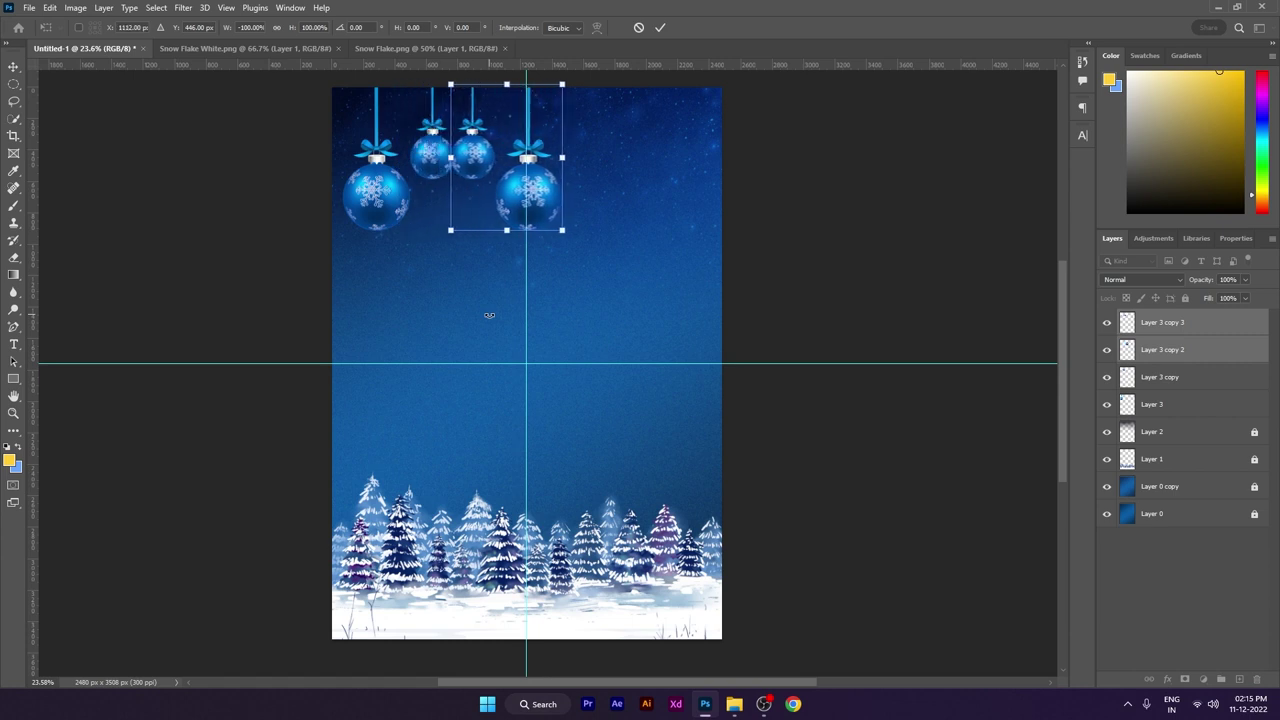
{"action": "key", "text": "shift+Right"}
{"action": "key", "text": "shift+Right"}
{"action": "key", "text": "shift+Right"}
{"action": "key", "text": "shift+Right"}
{"action": "key", "text": "shift+Right"}
{"action": "key", "text": "shift+Right"}
{"action": "key", "text": "shift+Right"}
{"action": "key", "text": "shift+Right"}
{"action": "key", "text": "shift+Right"}
{"action": "key", "text": "shift+Right"}
{"action": "key", "text": "shift+Right"}
{"action": "key", "text": "shift+Right"}
{"action": "key", "text": "shift+Right"}
{"action": "key", "text": "shift+Right"}
{"action": "key", "text": "shift+Right"}
{"action": "key", "text": "shift+Right"}
{"action": "key", "text": "shift+Right"}
{"action": "key", "text": "shift+Right"}
{"action": "key", "text": "shift+Right"}
{"action": "key", "text": "shift+Right"}
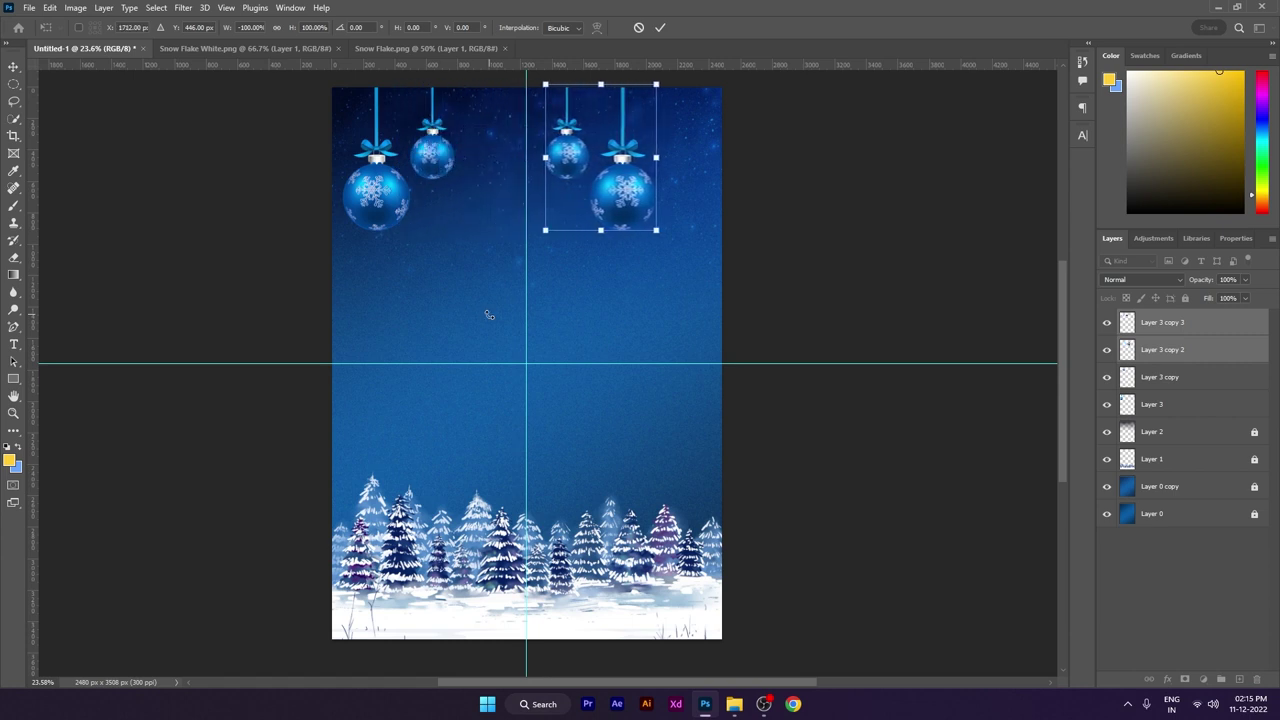
{"action": "key", "text": "shift+Right"}
{"action": "key", "text": "shift+Right"}
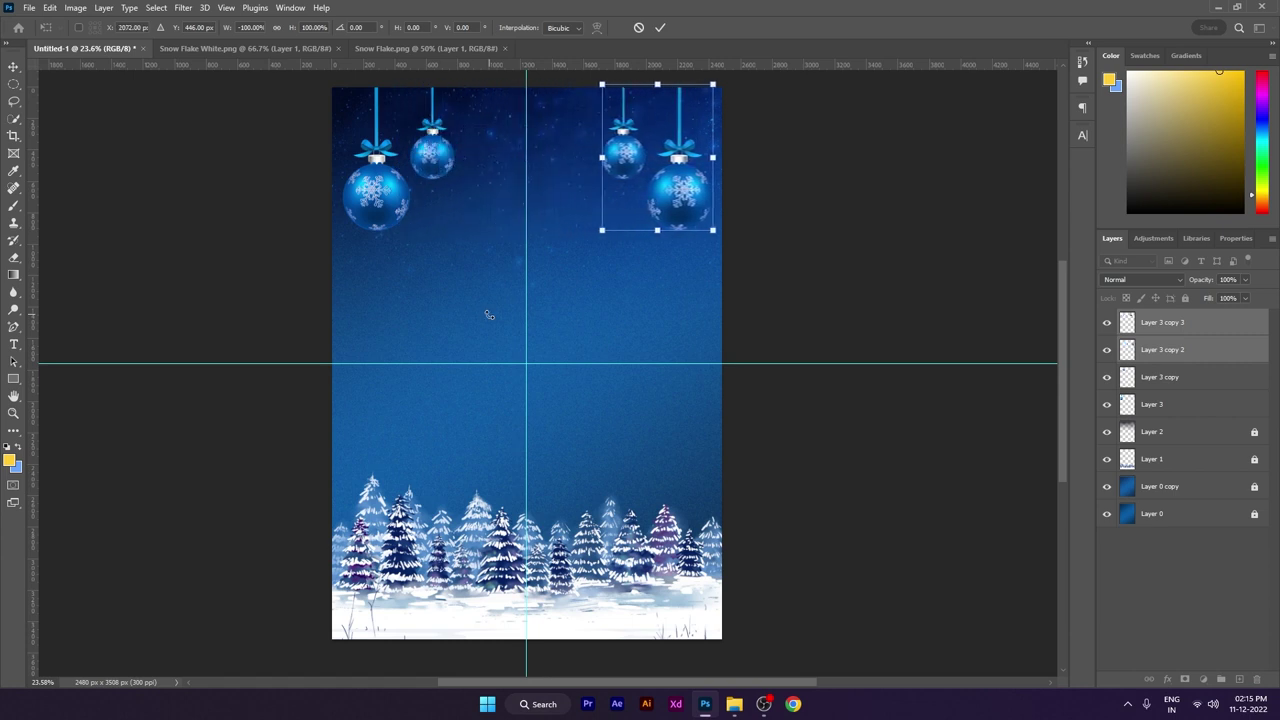
{"action": "key", "text": "shift+Left"}
{"action": "key", "text": "Return"}
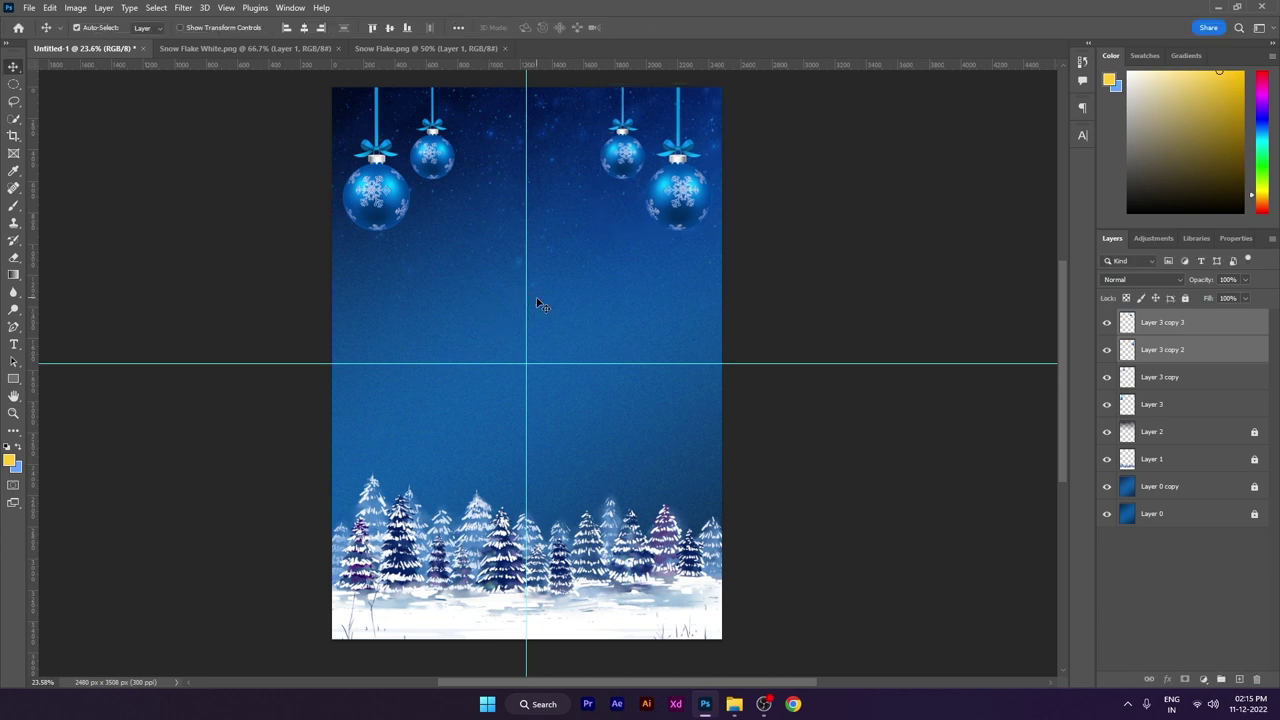
- Show the guides and add the text "Your Logo Goes Here" at 14 pt in the upper middle of the poster
{"action": "key", "text": "ctrl+0"}
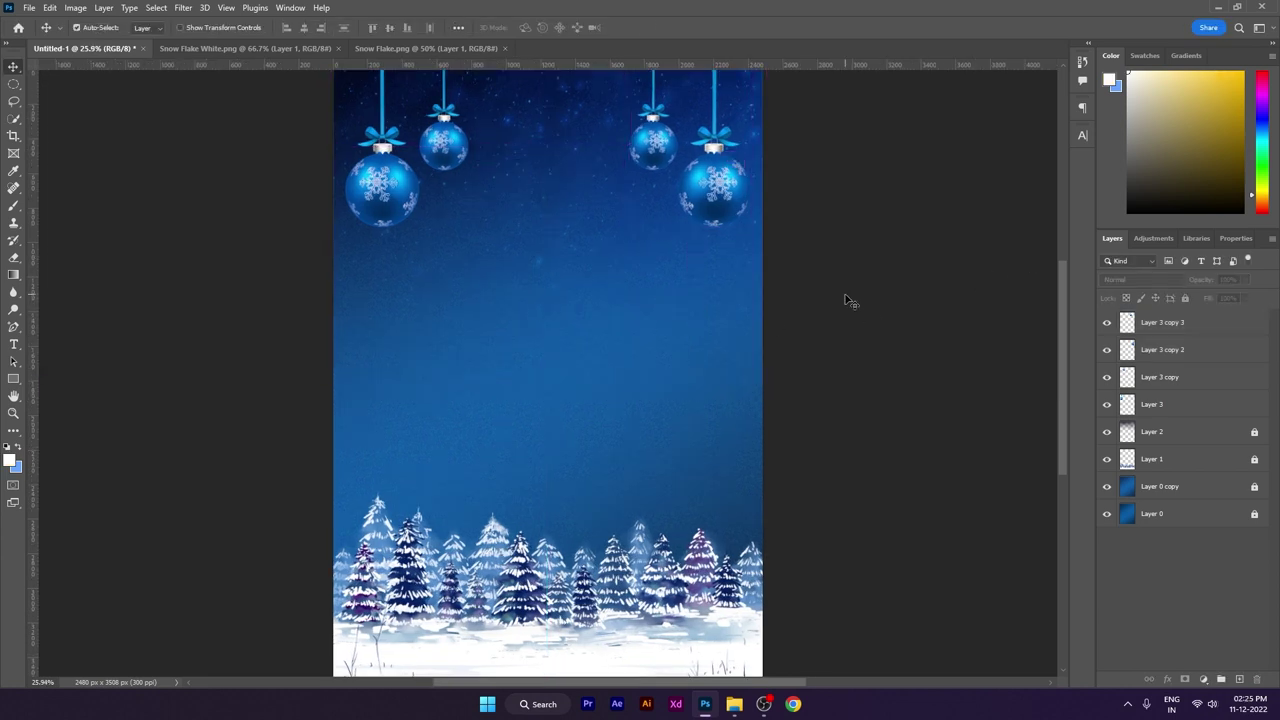
{"action": "key", "text": "ctrl+;"}
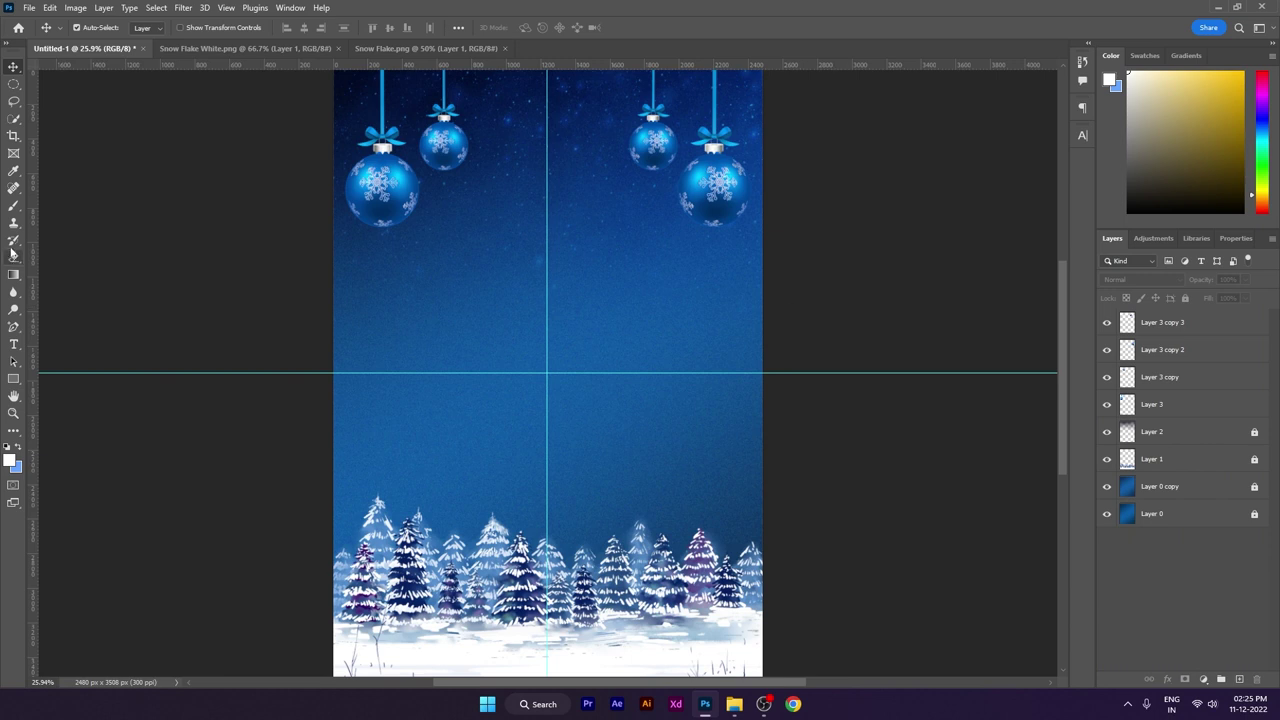
{"action": "left_click", "coordinate": [14, 343]}
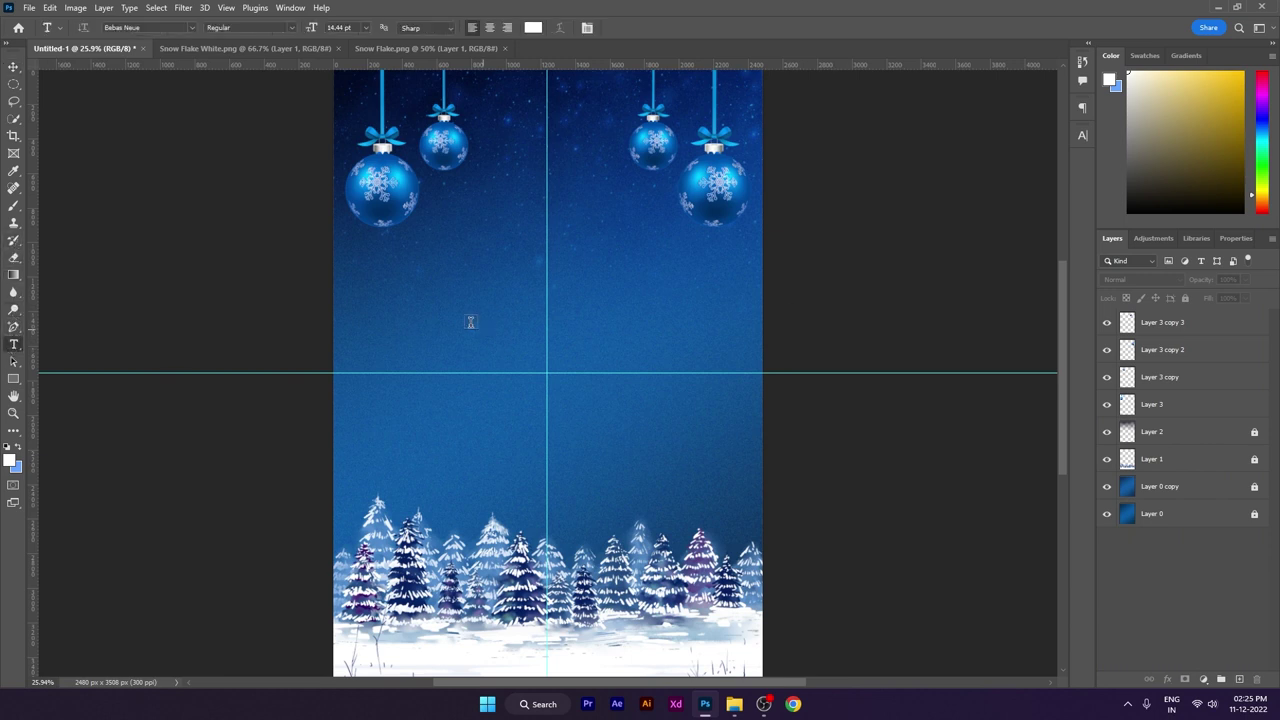
{"action": "left_click", "coordinate": [470, 300]}
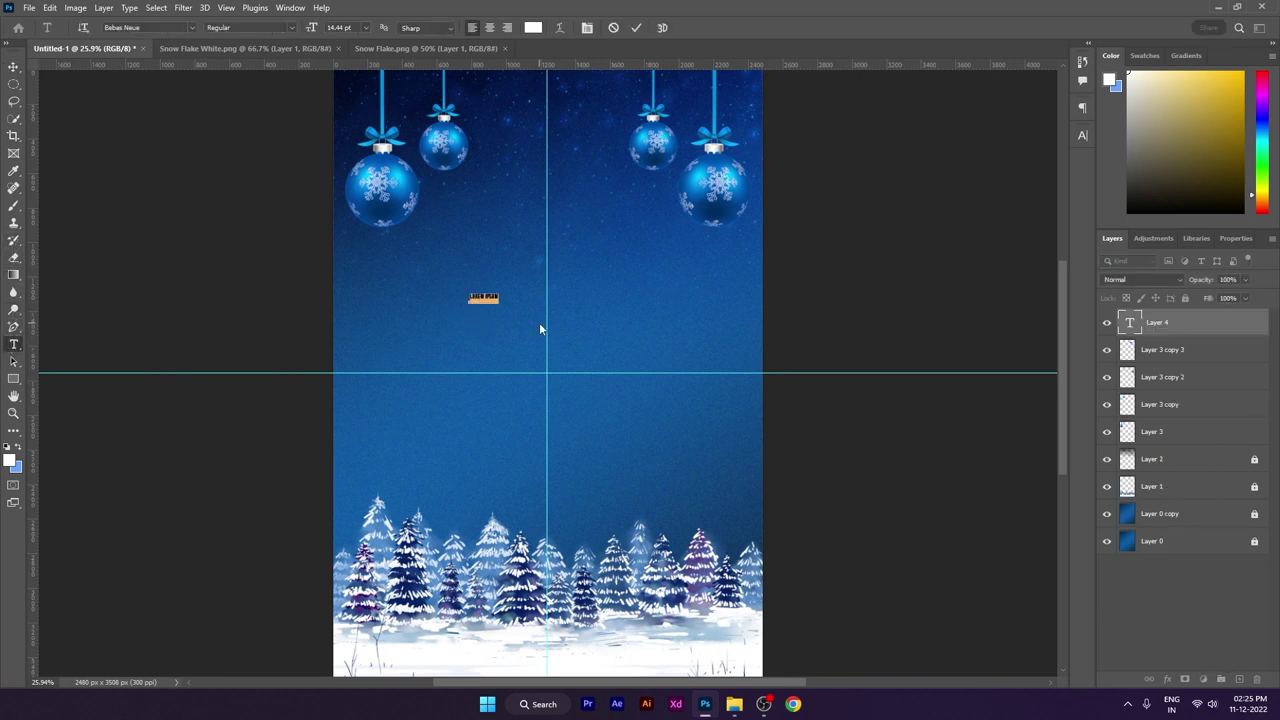
{"action": "type", "text": "THURY CHR"}
{"action": "key", "text": "ctrl+a"}
{"action": "type", "text": "14"}
{"action": "key", "text": "Return"}
- Set the logo text's font to Aleo Regular and its tracking to 10
{"action": "left_click", "coordinate": [159, 27]}
{"action": "type", "text": "aleo"}
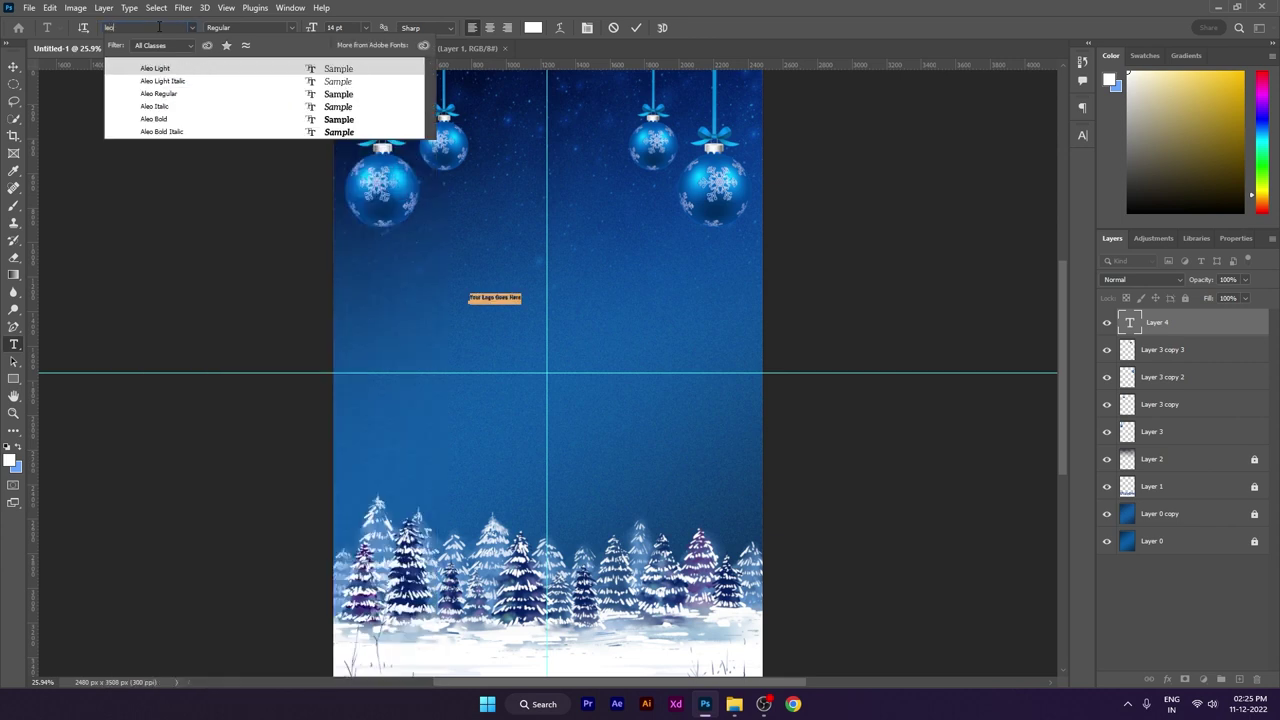
{"action": "left_click", "coordinate": [188, 96]}
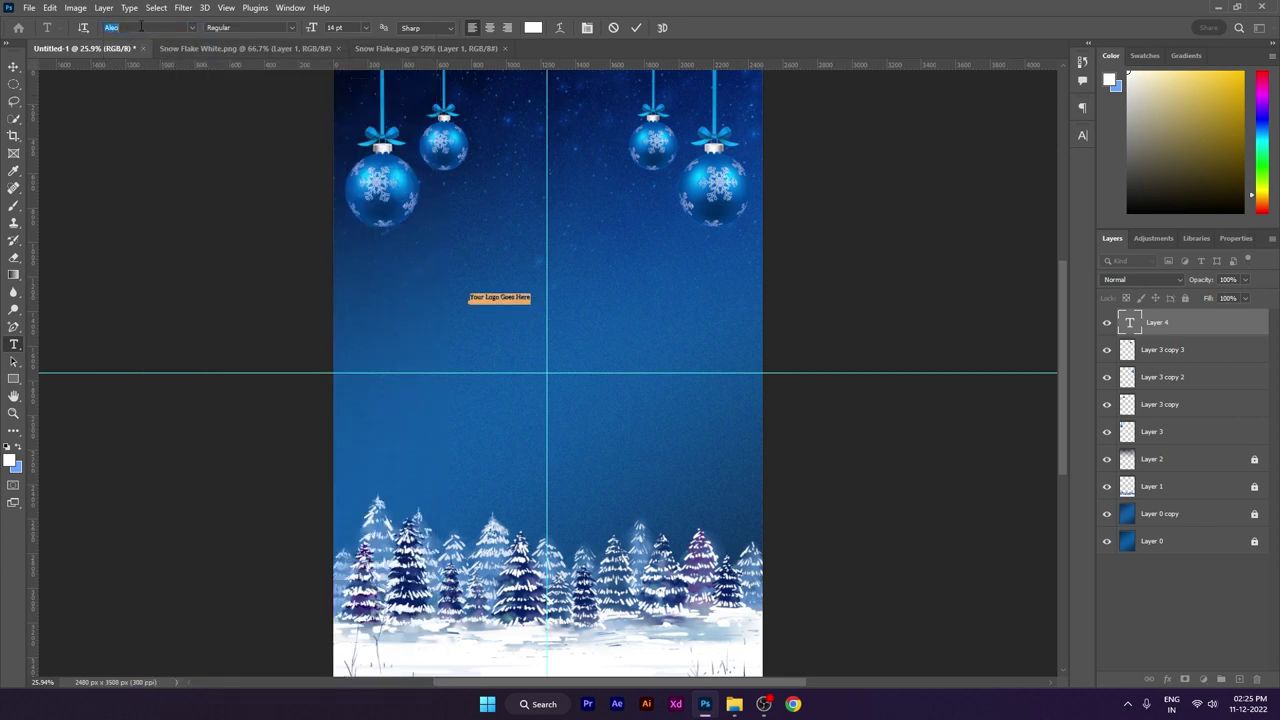
{"action": "left_click", "coordinate": [1082, 135]}
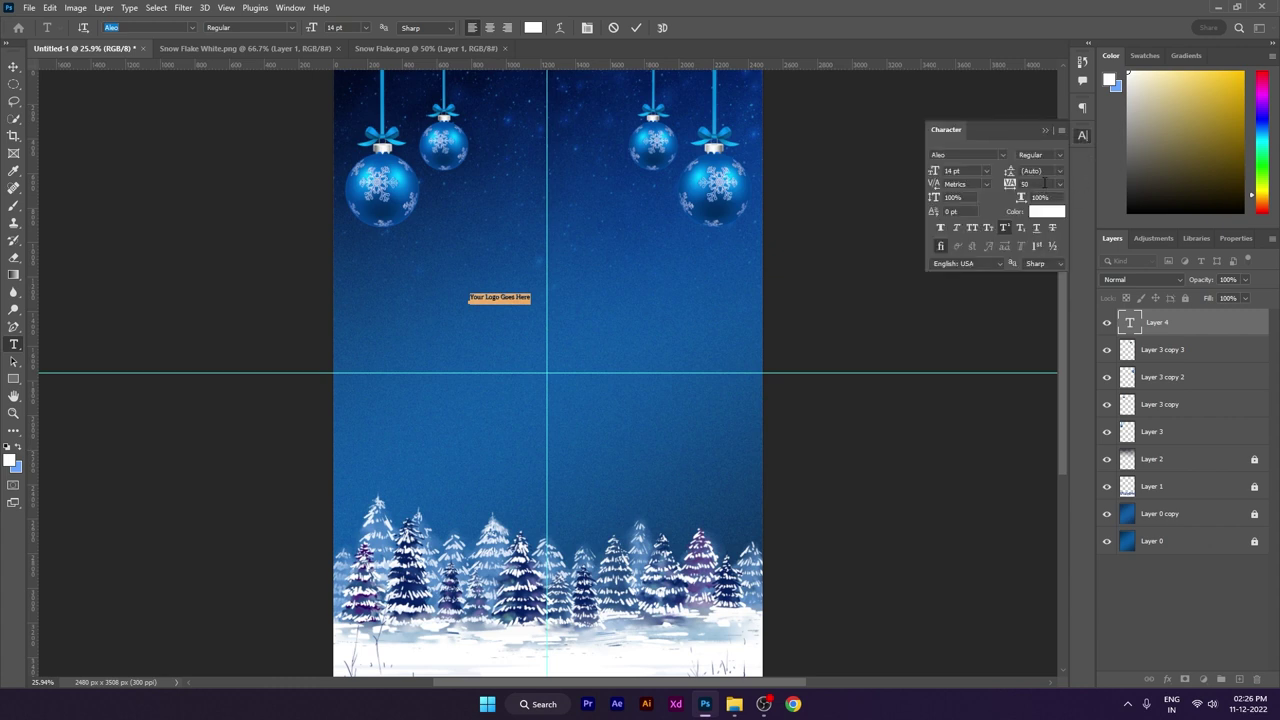
{"action": "left_click", "coordinate": [1059, 184]}
{"action": "left_click", "coordinate": [1040, 287]}
- Move the logo text to the page's top centre between the ornaments and enlarge it to about 33 pt
{"action": "left_click", "coordinate": [14, 67]}
{"action": "left_click_drag", "start_coordinate": [515, 303], "coordinate": [578, 110]}
{"action": "key", "text": "ctrl+t"}
{"action": "key", "text": "Return"}
{"action": "key", "text": "ctrl+t"}
{"action": "key", "text": "Return"}
- Set the logo text's size to 28 pt and centre it on the vertical guide near the page's top edge
{"action": "double_click", "coordinate": [575, 105]}
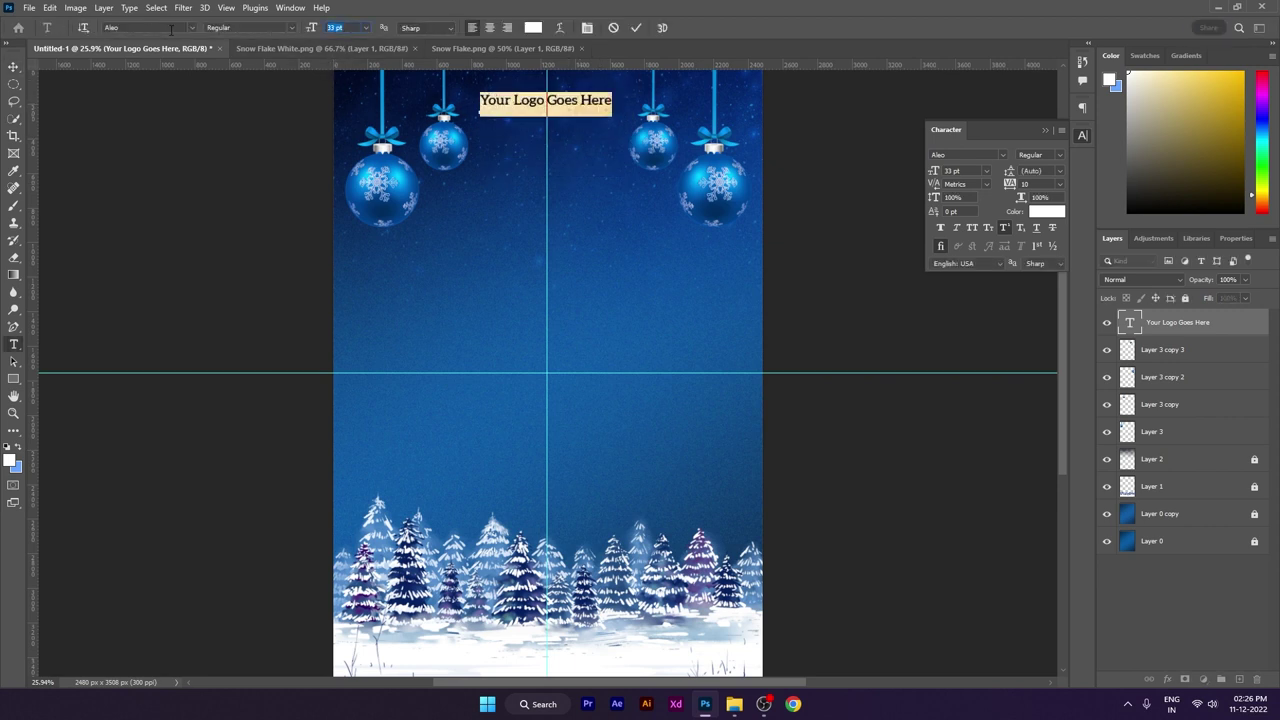
{"action": "key", "text": "Return"}
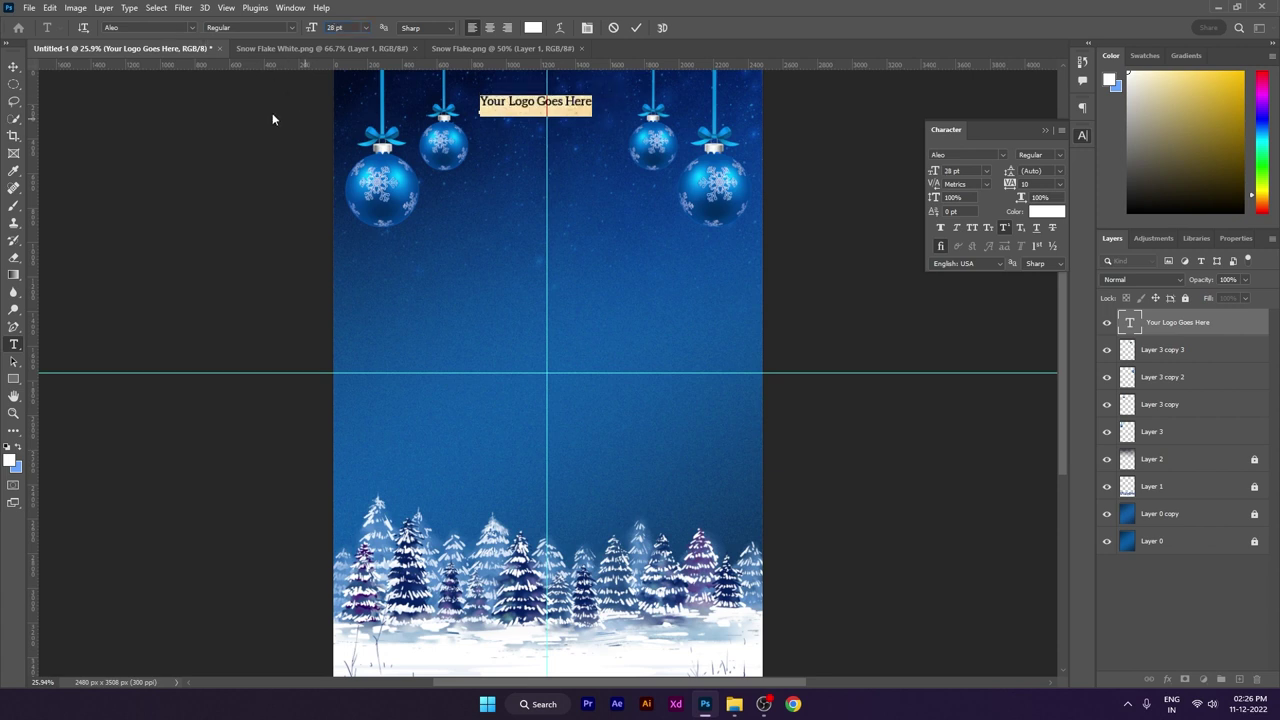
{"action": "left_click", "coordinate": [13, 66]}
{"action": "key", "text": "ctrl+t"}
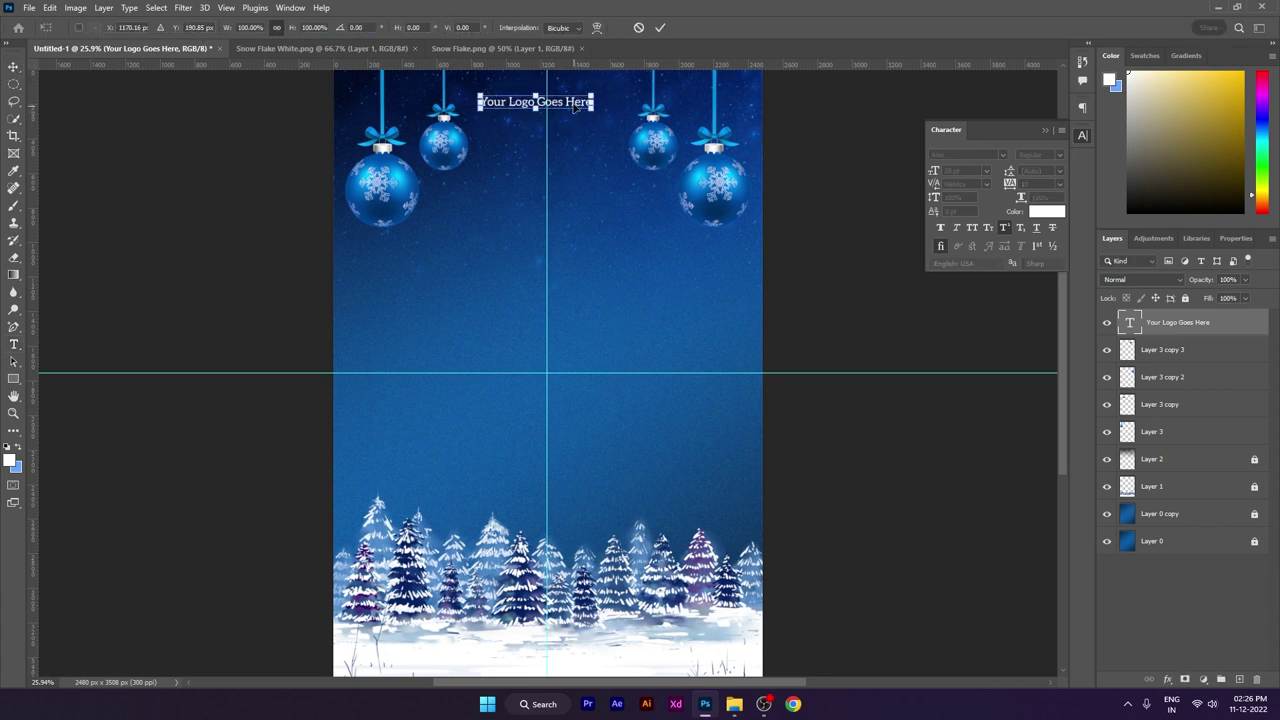
{"action": "left_click_drag", "start_coordinate": [576, 105], "coordinate": [585, 97]}
{"action": "key", "text": "Return"}
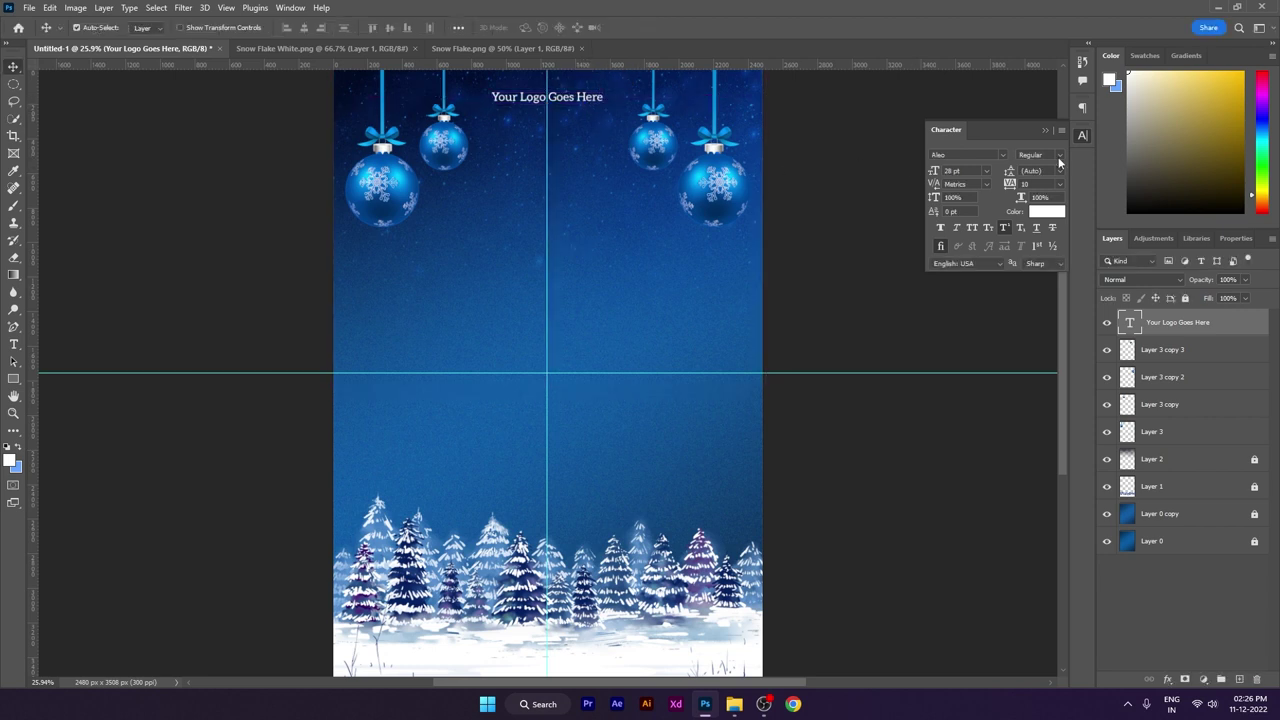
{"action": "left_click", "coordinate": [1083, 136]}
{"action": "left_click", "coordinate": [851, 212]}
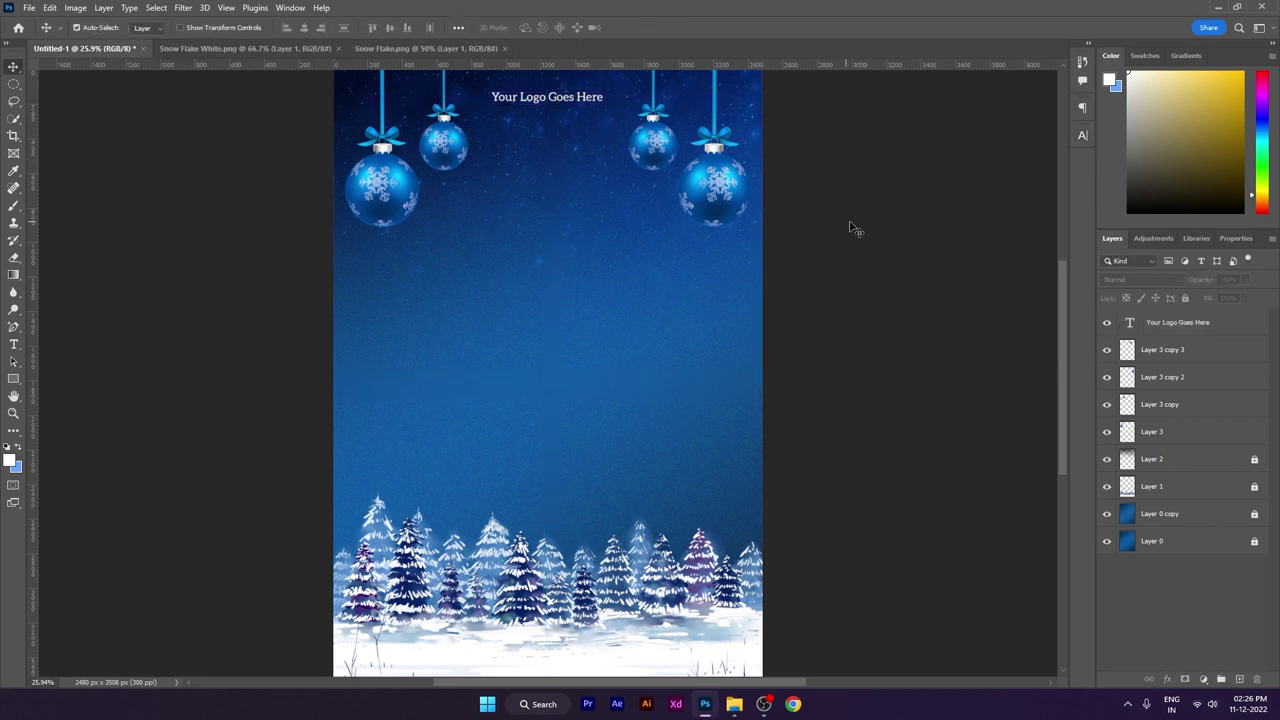
- Switch the logo text to all caps and set its size to 25 pt
{"action": "left_click_drag", "start_coordinate": [849, 222], "coordinate": [846, 218]}
{"action": "key", "text": "ctrl+0"}
{"action": "scroll", "coordinate": [836, 240], "scroll_direction": "up", "scroll_amount": 1}
{"action": "double_click", "coordinate": [572, 99]}
{"action": "left_click", "coordinate": [1081, 137]}
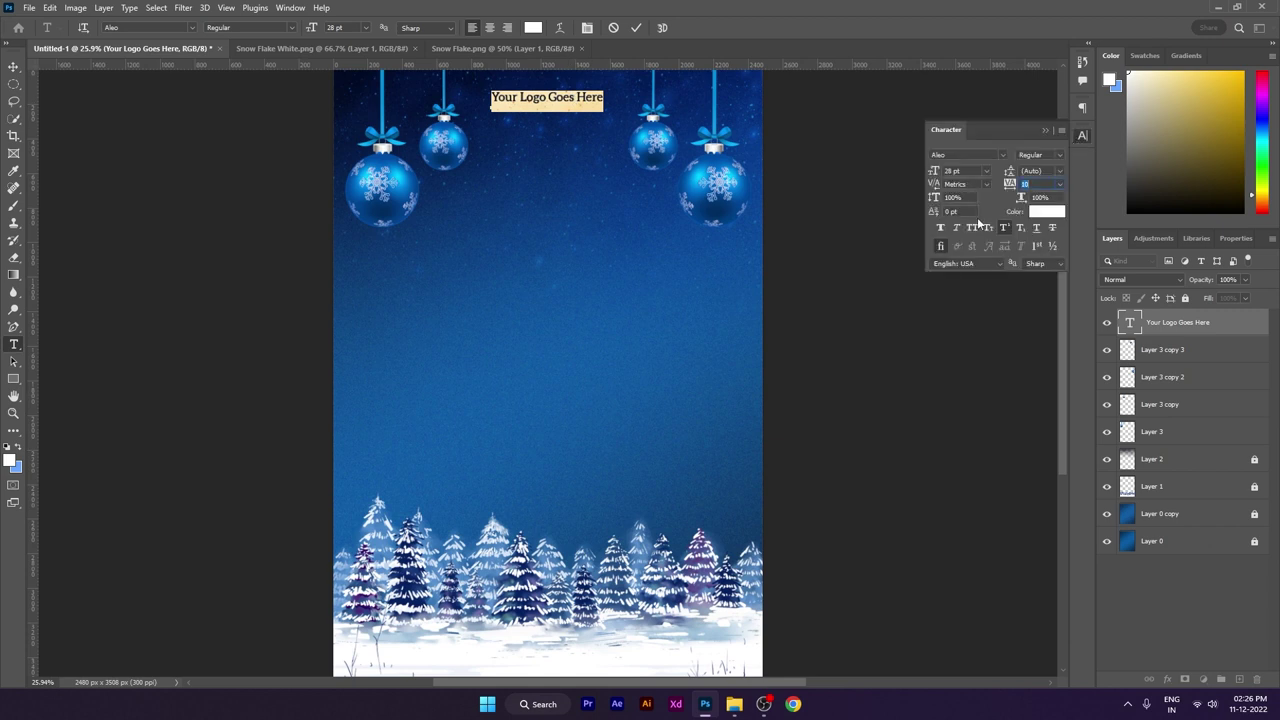
{"action": "left_click", "coordinate": [972, 228]}
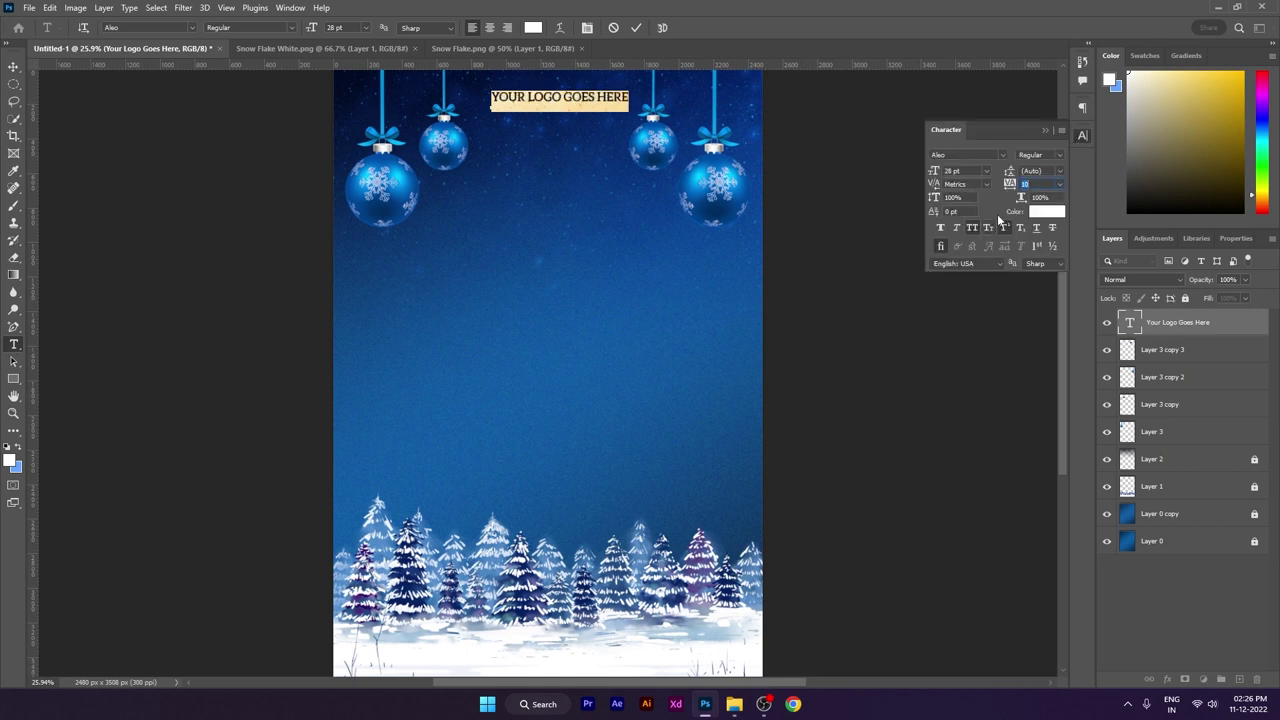
{"action": "left_click", "coordinate": [1081, 136]}
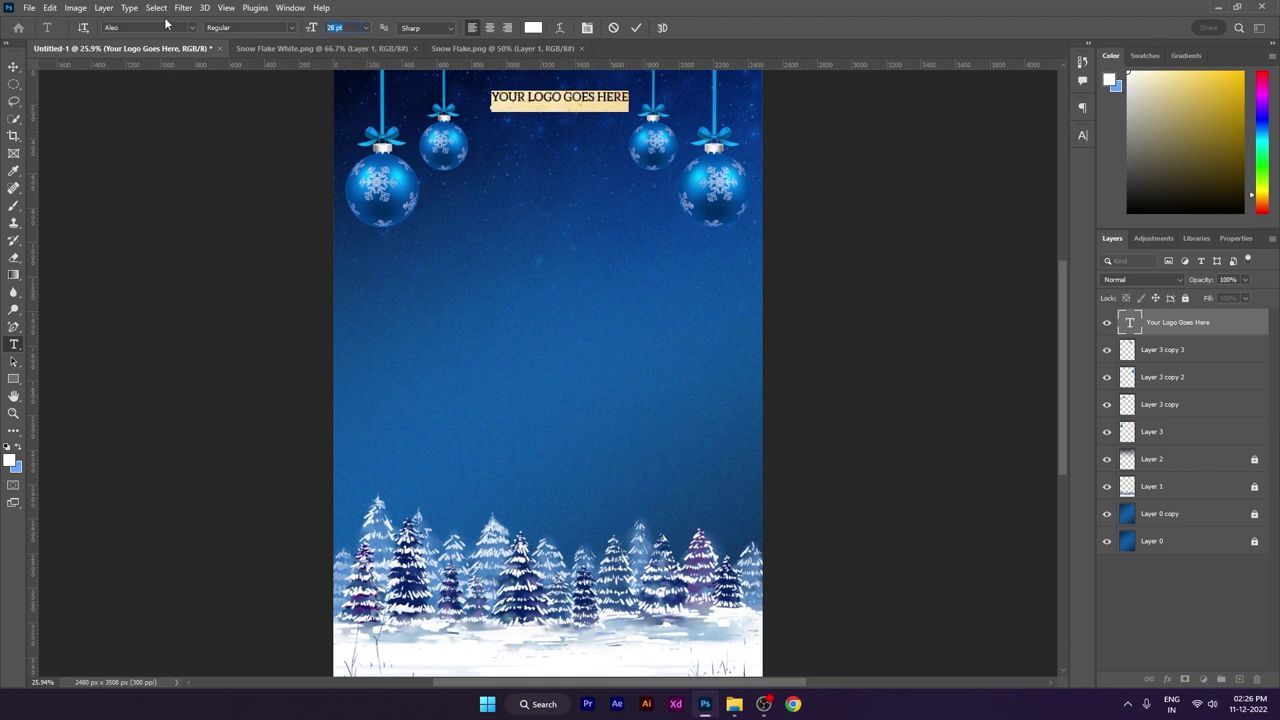
{"action": "type", "text": "20"}
{"action": "key", "text": "Return"}
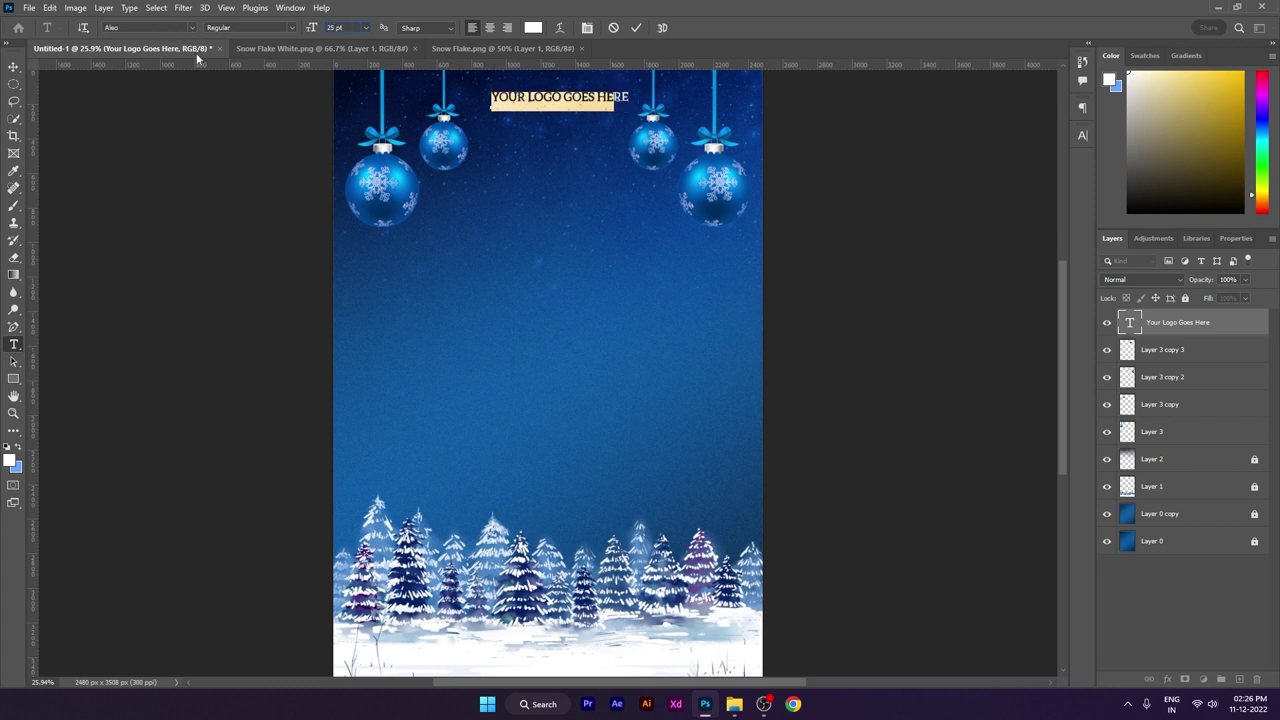
- Recentre the all-caps logo text on the vertical guide between the hanging ornaments
{"action": "left_click", "coordinate": [13, 67]}
{"action": "key", "text": "ctrl+;"}
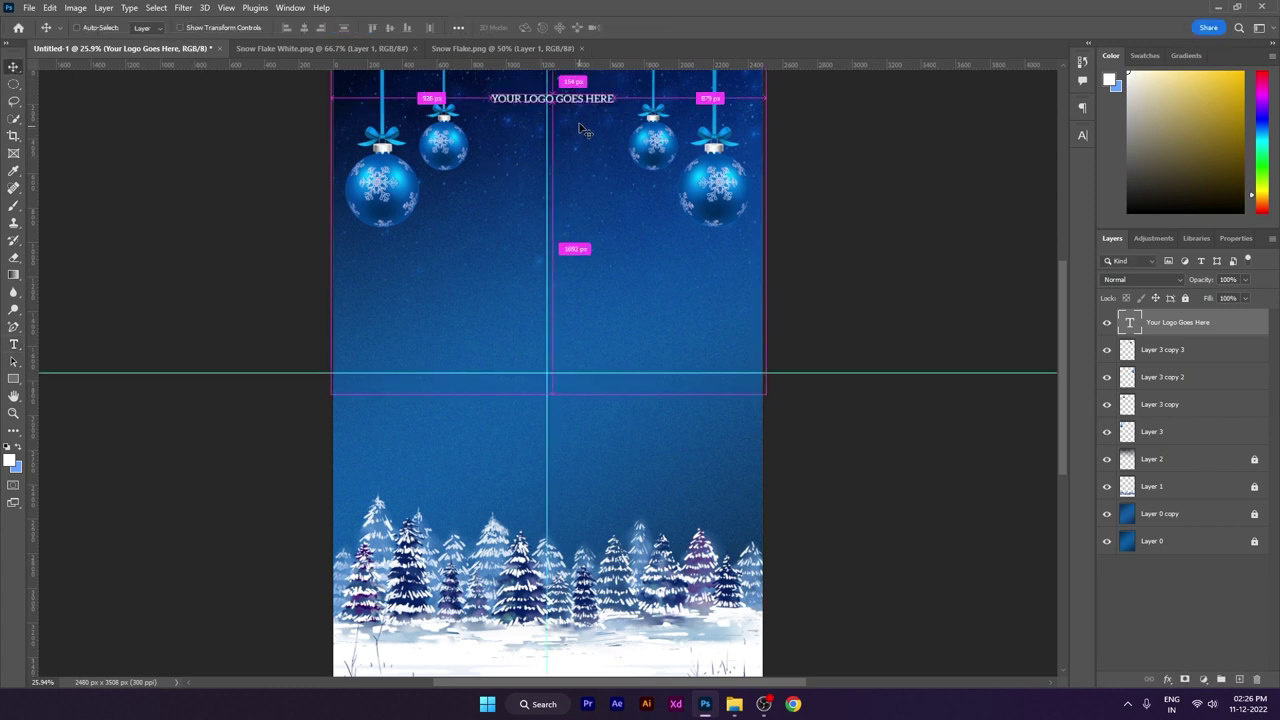
{"action": "key", "text": "ctrl+t"}
{"action": "left_click_drag", "start_coordinate": [584, 104], "coordinate": [580, 108]}
{"action": "key", "text": "Return"}
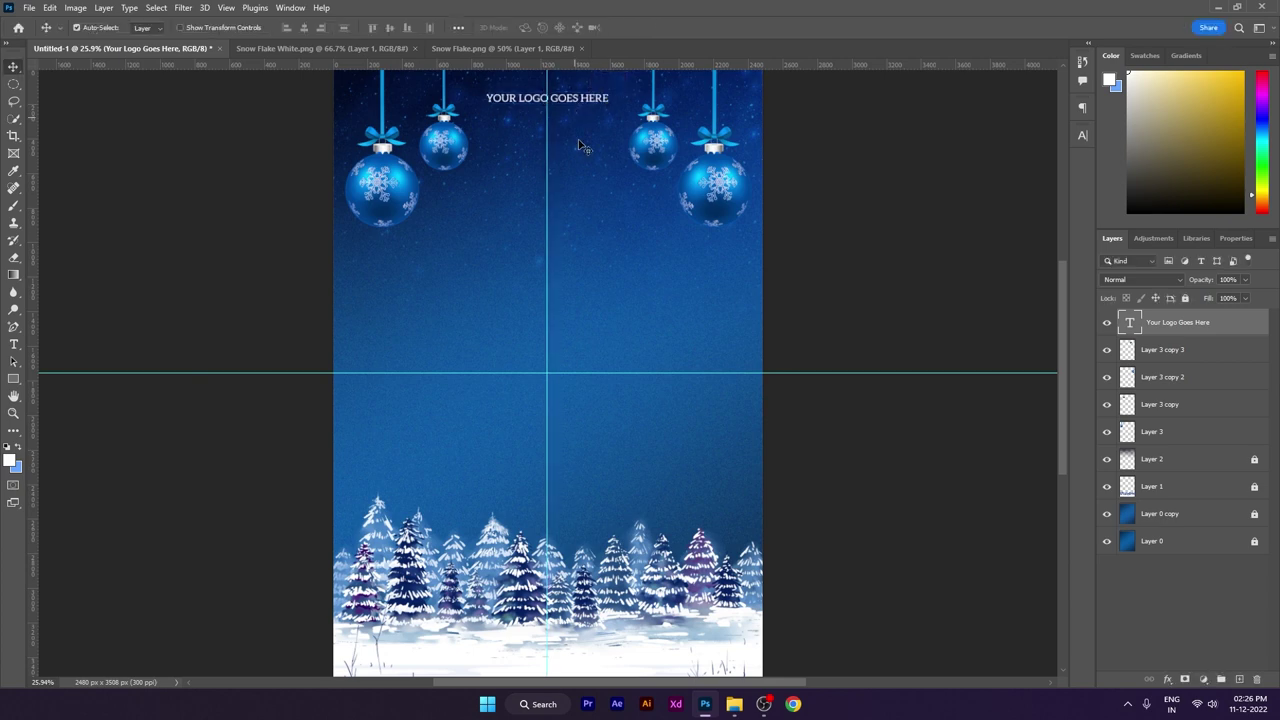
{"action": "left_click", "coordinate": [578, 139]}
- Copy the white snowflake from Snow Flake White.png into the poster document over the logo text area
{"action": "left_click", "coordinate": [392, 49]}
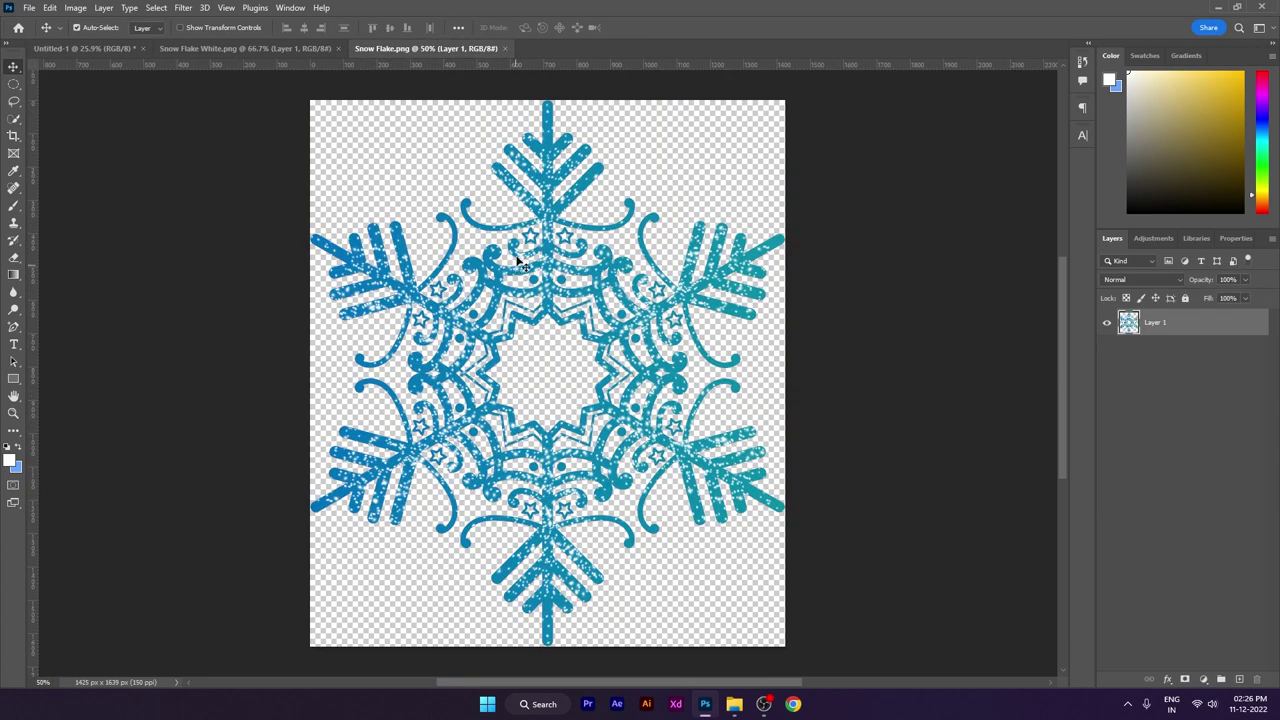
{"action": "left_click", "coordinate": [275, 49]}
{"action": "left_click_drag", "start_coordinate": [505, 243], "coordinate": [661, 180]}
{"action": "left_click_drag", "start_coordinate": [530, 178], "coordinate": [532, 178]}
- Scale the white snowflake down to about half size and centre it on the vertical guide below the logo text
{"action": "key", "text": "ctrl+t"}
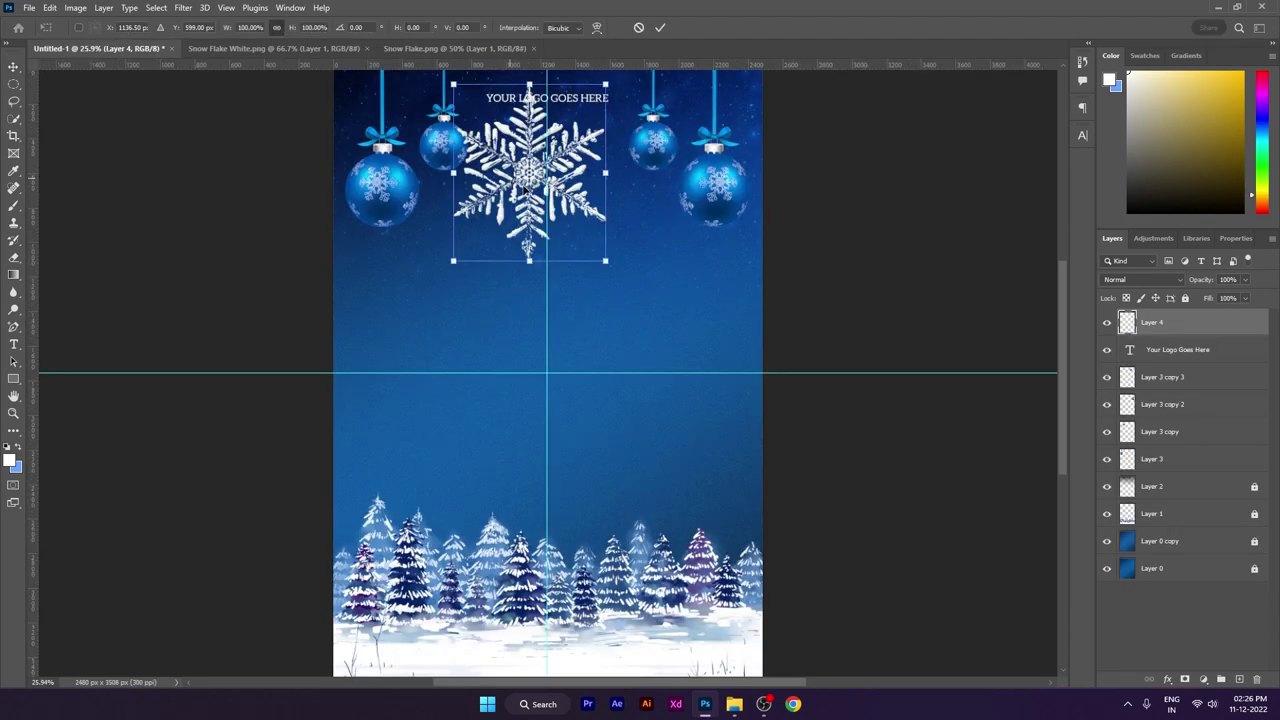
{"action": "left_click_drag", "start_coordinate": [567, 130], "coordinate": [607, 142]}
{"action": "left_click_drag", "start_coordinate": [644, 97], "coordinate": [594, 147]}
{"action": "key", "text": "Return"}
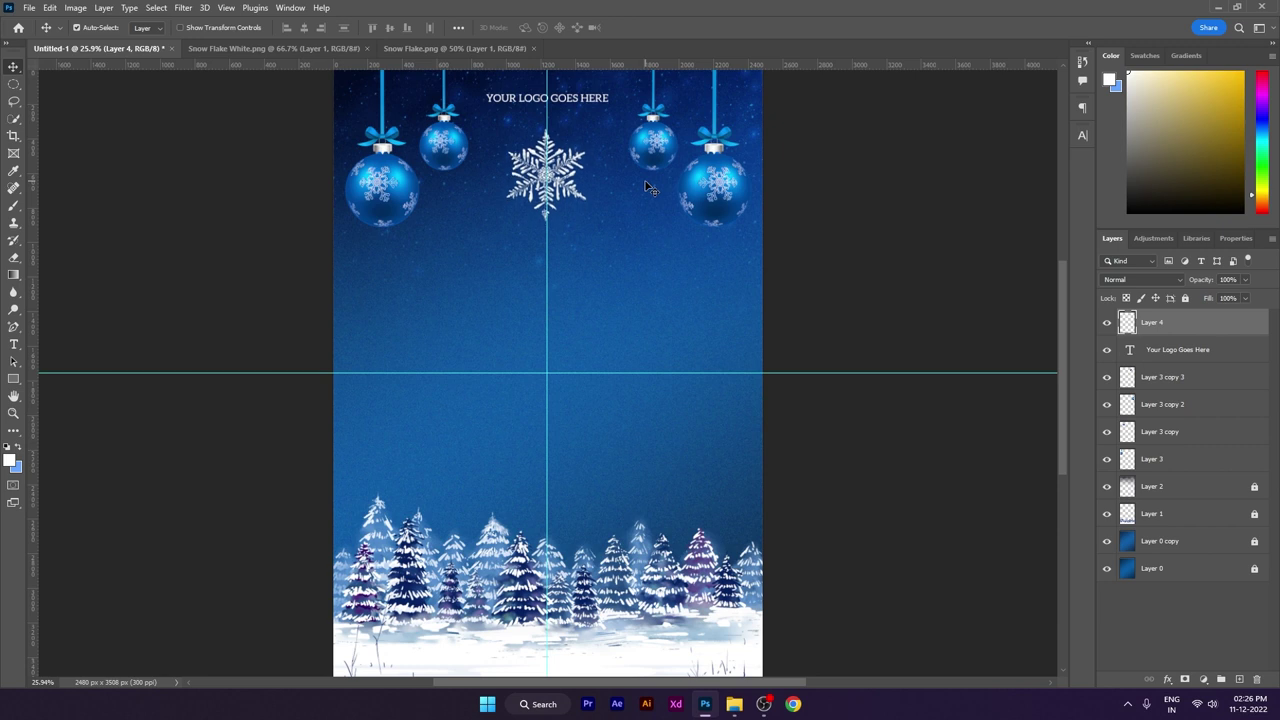
- Nudge the white snowflake straight up until it sits close beneath the logo text
{"action": "key", "text": "Up"}
{"action": "key", "text": "Up"}
{"action": "key", "text": "Up"}
{"action": "key", "text": "Up"}
{"action": "key", "text": "Up"}
{"action": "key", "text": "Up"}
{"action": "key", "text": "Up"}
{"action": "key", "text": "Up"}
{"action": "key", "text": "Up"}
{"action": "key", "text": "Up"}
{"action": "key", "text": "Up"}
{"action": "key", "text": "Up"}
{"action": "key", "text": "Up"}
{"action": "key", "text": "Up"}
{"action": "key", "text": "Up"}
{"action": "key", "text": "Up"}
{"action": "key", "text": "Up"}
{"action": "key", "text": "Up"}
{"action": "key", "text": "Up"}
{"action": "key", "text": "Up"}
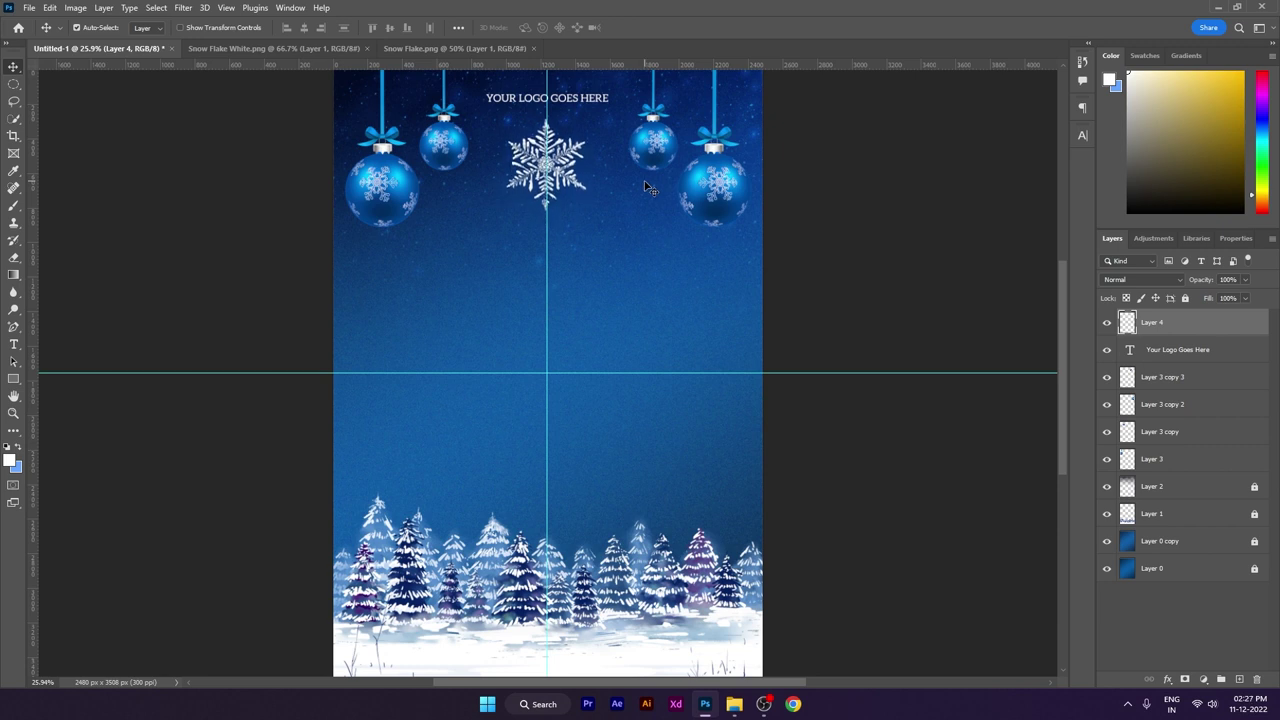
{"action": "key", "text": "Up"}
{"action": "key", "text": "Up"}
{"action": "key", "text": "Up"}
{"action": "key", "text": "Up"}
{"action": "key", "text": "Up"}
{"action": "key", "text": "Up"}
{"action": "key", "text": "Up"}
{"action": "key", "text": "Up"}
{"action": "key", "text": "Up"}
{"action": "key", "text": "Up"}
{"action": "key", "text": "Up"}
{"action": "key", "text": "Up"}
{"action": "key", "text": "Up"}
{"action": "key", "text": "Up"}
{"action": "key", "text": "Up"}
{"action": "key", "text": "Up"}
{"action": "key", "text": "Up"}
{"action": "key", "text": "Up"}
{"action": "key", "text": "Up"}
{"action": "key", "text": "Up"}
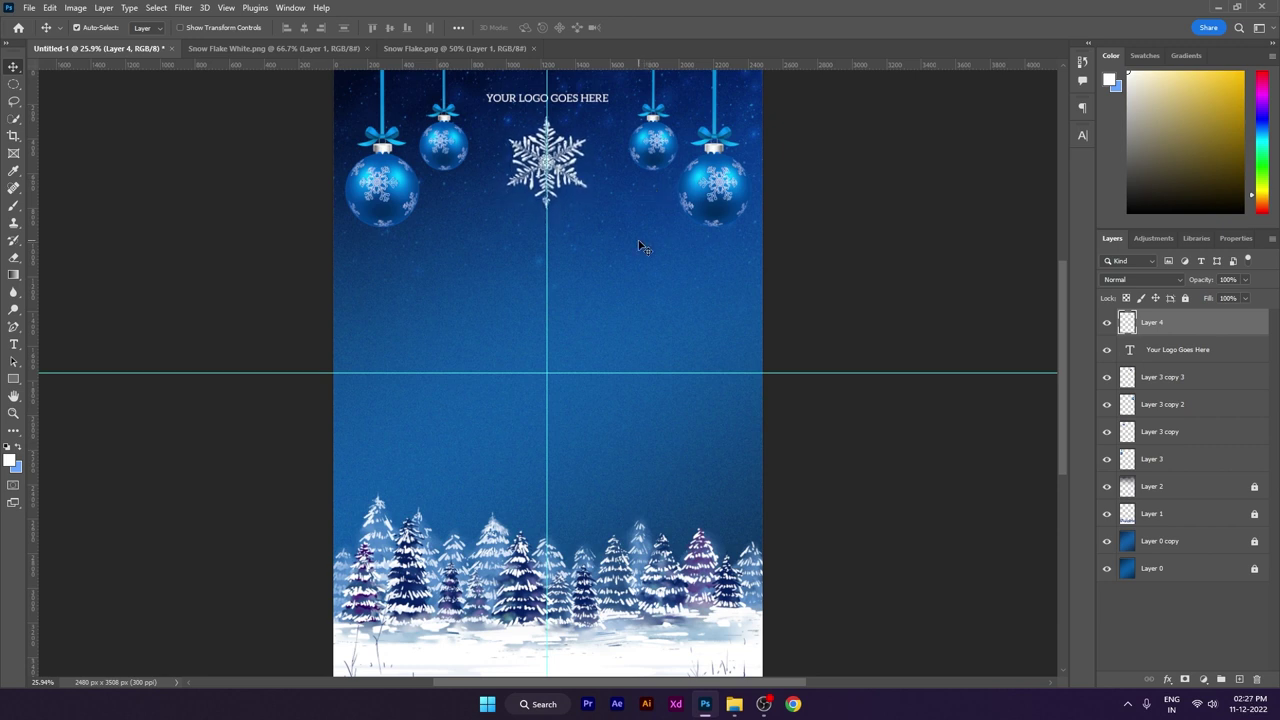
- Nudge the left pair of hanging ornaments slightly left, closer to the poster's left edge
{"action": "left_click", "coordinate": [434, 213]}
{"action": "left_click", "coordinate": [392, 196]}
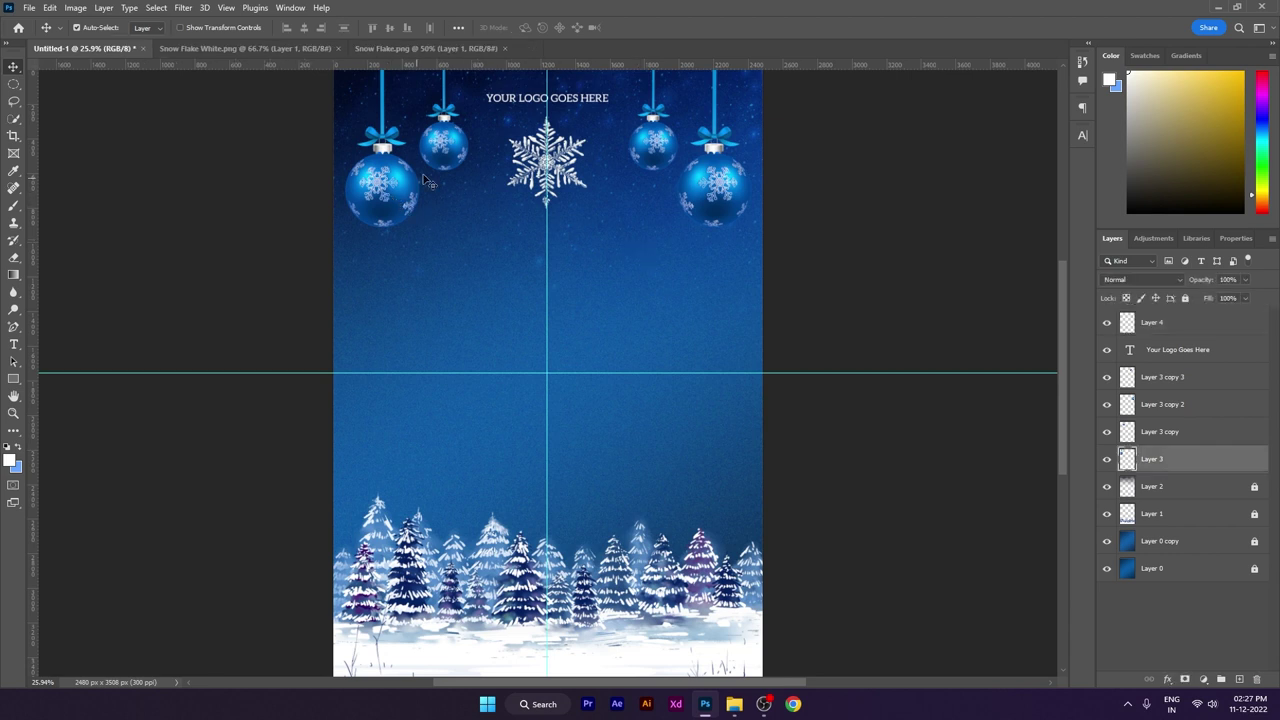
{"action": "left_click", "coordinate": [437, 150], "text": "shift"}
{"action": "key", "text": "Left"}
{"action": "key", "text": "Left"}
{"action": "key", "text": "Left"}
{"action": "key", "text": "Left"}
{"action": "key", "text": "Left"}
{"action": "key", "text": "Left"}
{"action": "key", "text": "Left"}
{"action": "key", "text": "Left"}
{"action": "key", "text": "Left"}
{"action": "key", "text": "Left"}
{"action": "key", "text": "Left"}
{"action": "key", "text": "Left"}
{"action": "key", "text": "Left"}
{"action": "key", "text": "Left"}
{"action": "key", "text": "Left"}
{"action": "key", "text": "Left"}
{"action": "key", "text": "Left"}
{"action": "key", "text": "Left"}
{"action": "key", "text": "Left"}
{"action": "key", "text": "Left"}
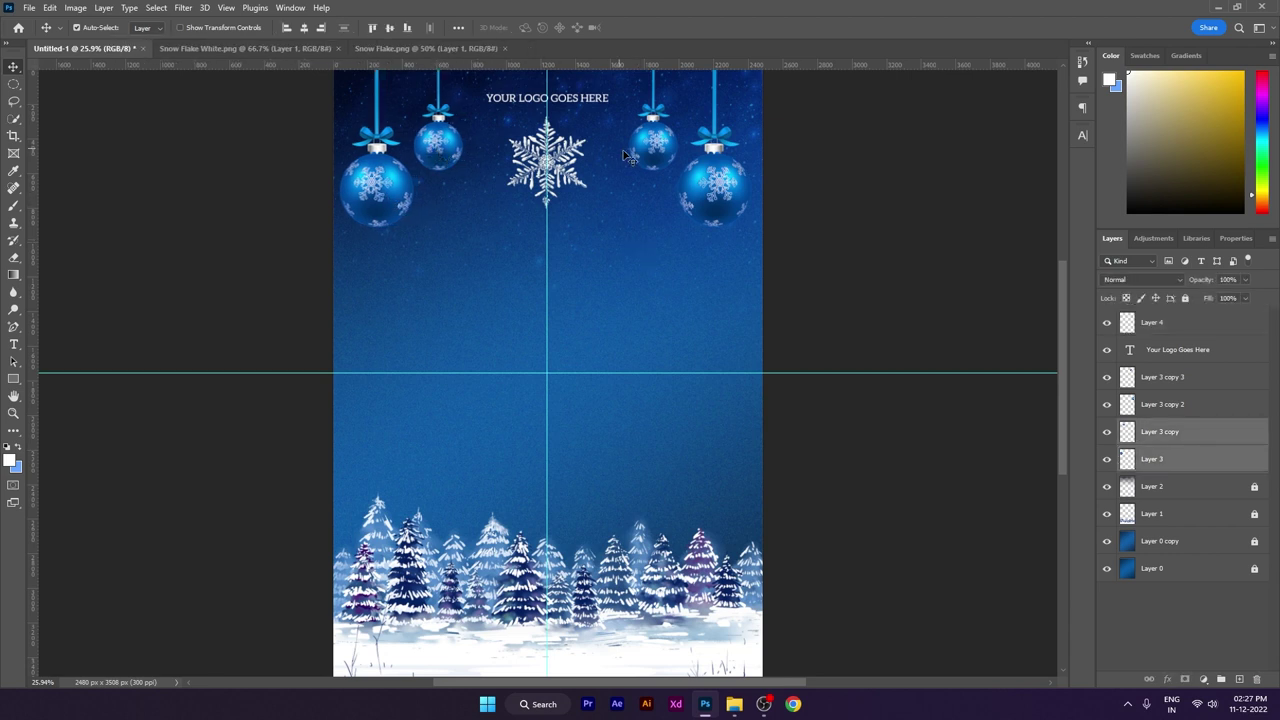
- Nudge the right pair of hanging ornaments slightly right to mirror the spacing of the left pair
{"action": "left_click", "coordinate": [630, 158]}
{"action": "left_click", "coordinate": [733, 197], "text": "shift"}
{"action": "key", "text": "Right"}
{"action": "key", "text": "Right"}
{"action": "key", "text": "Right"}
{"action": "key", "text": "Right"}
{"action": "key", "text": "Right"}
{"action": "key", "text": "Right"}
{"action": "key", "text": "Right"}
{"action": "key", "text": "Right"}
{"action": "key", "text": "Right"}
{"action": "key", "text": "Right"}
{"action": "key", "text": "Right"}
{"action": "key", "text": "Right"}
{"action": "key", "text": "Right"}
{"action": "key", "text": "Right"}
{"action": "key", "text": "Right"}
{"action": "key", "text": "Right"}
{"action": "key", "text": "Right"}
{"action": "key", "text": "Right"}
{"action": "key", "text": "Right"}
{"action": "key", "text": "Right"}
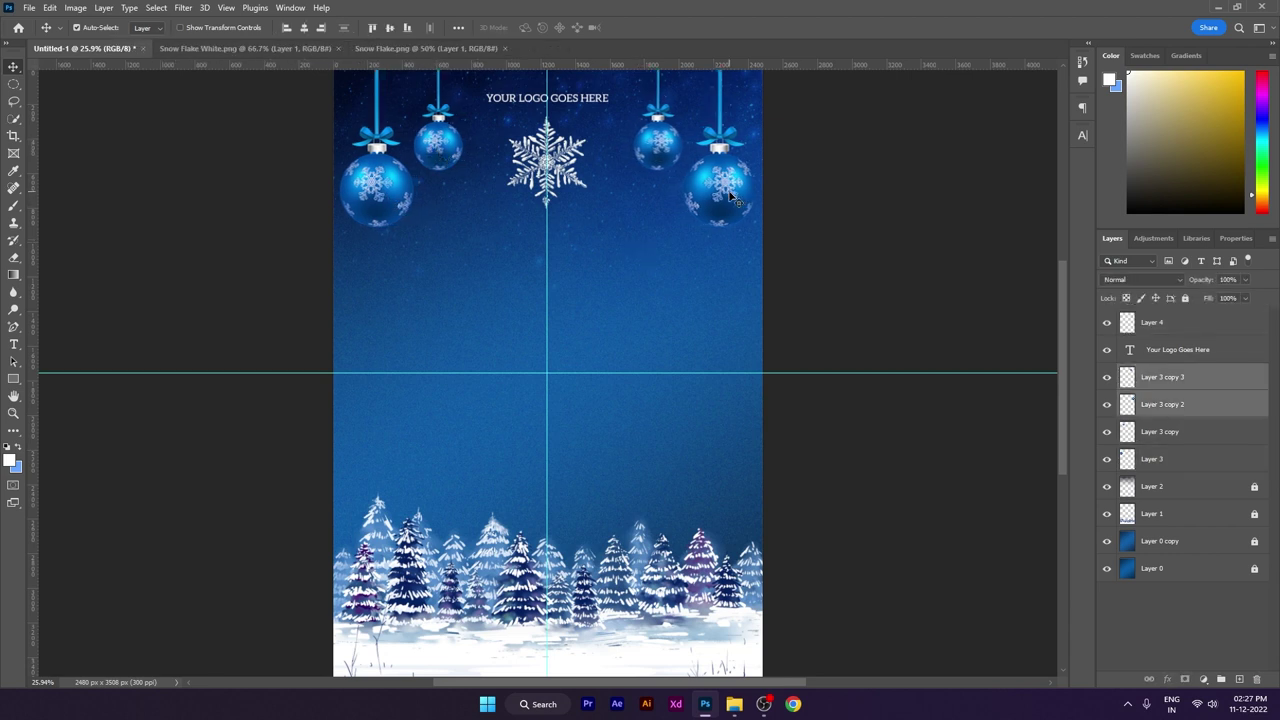
{"action": "left_click", "coordinate": [687, 244]}
{"action": "left_click", "coordinate": [562, 170]}
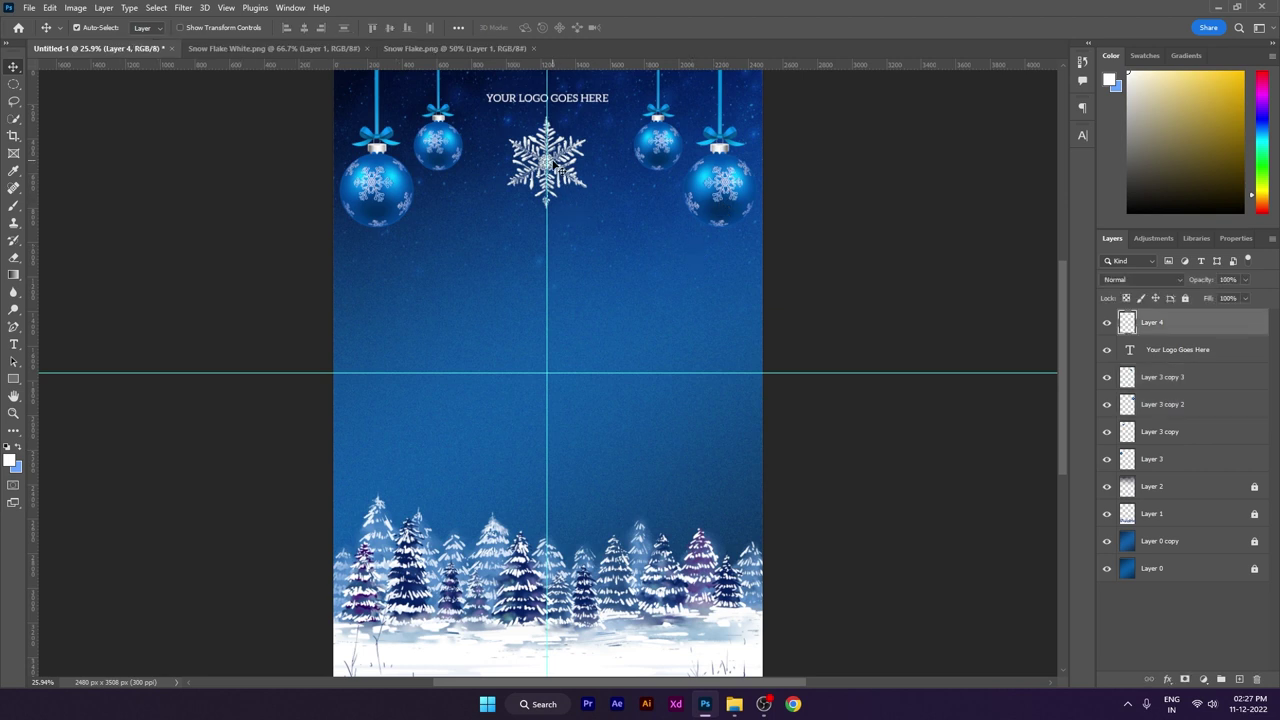
{"action": "left_click", "coordinate": [608, 270]}
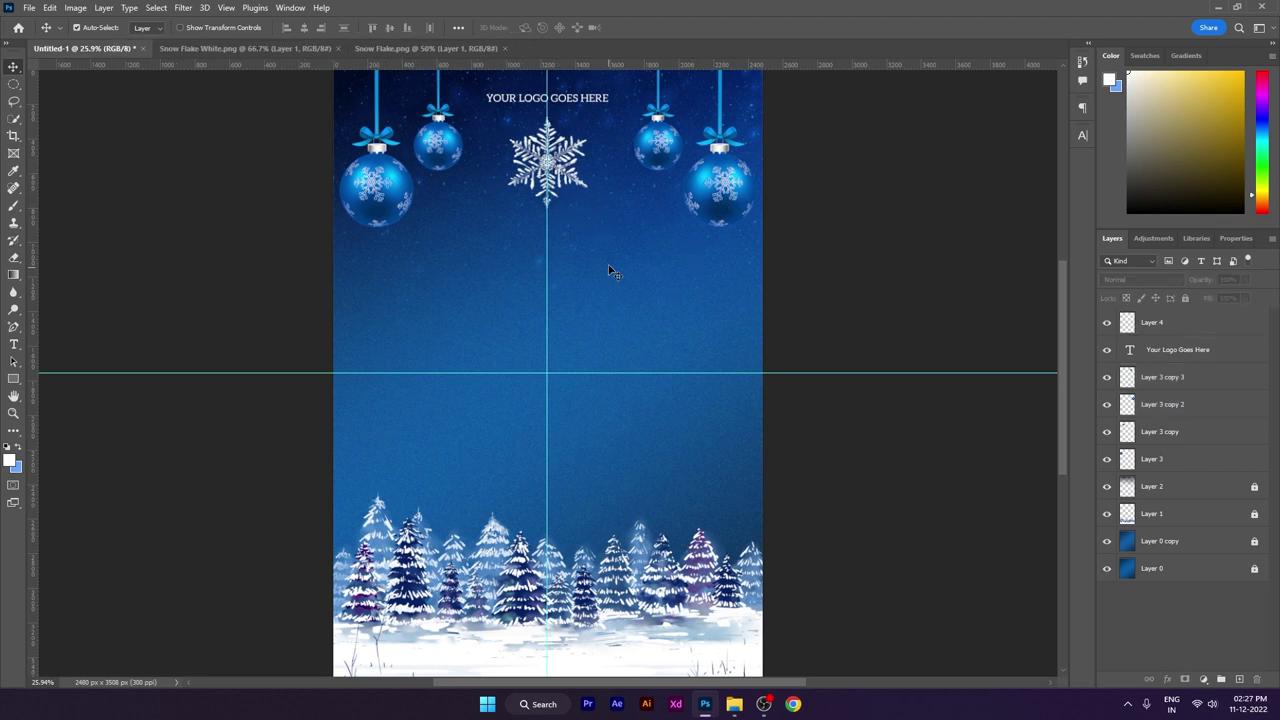
- Add a 55 pt text line reading HAPPY NEW YEAR below the white snowflake
{"action": "left_click", "coordinate": [14, 344]}
{"action": "left_click", "coordinate": [460, 312]}
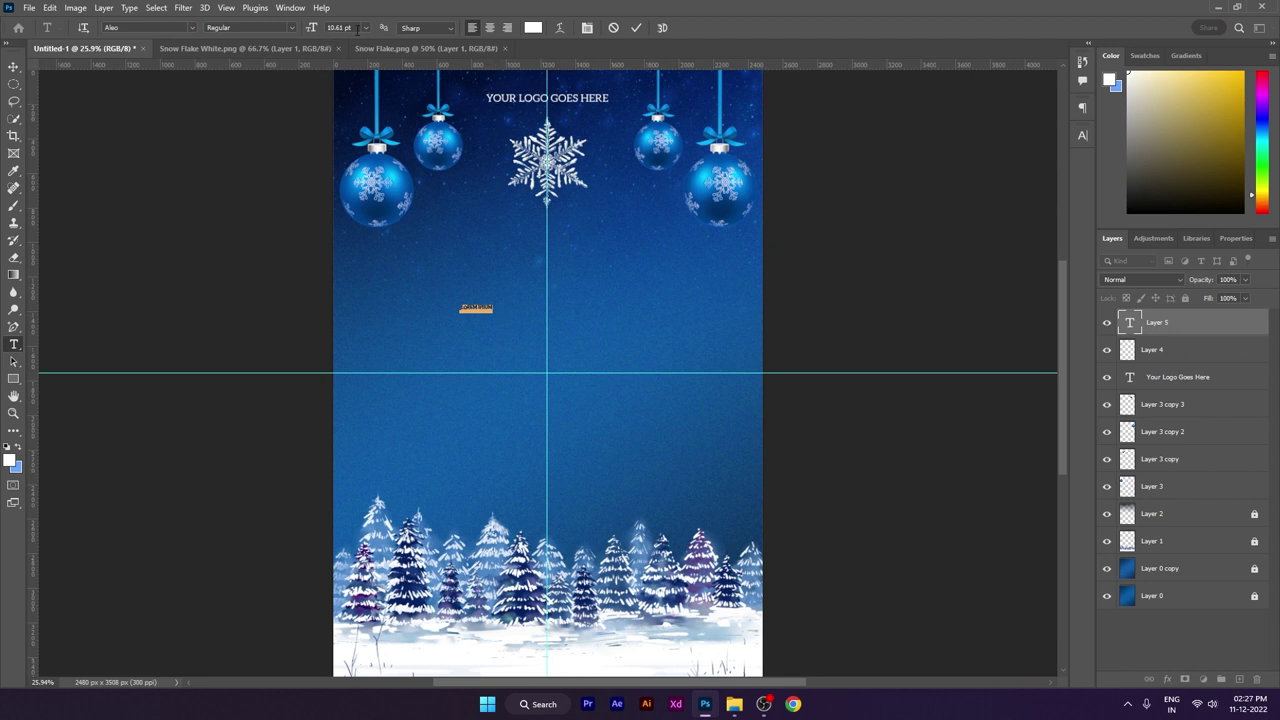
{"action": "type", "text": "55"}
{"action": "key", "text": "Return"}
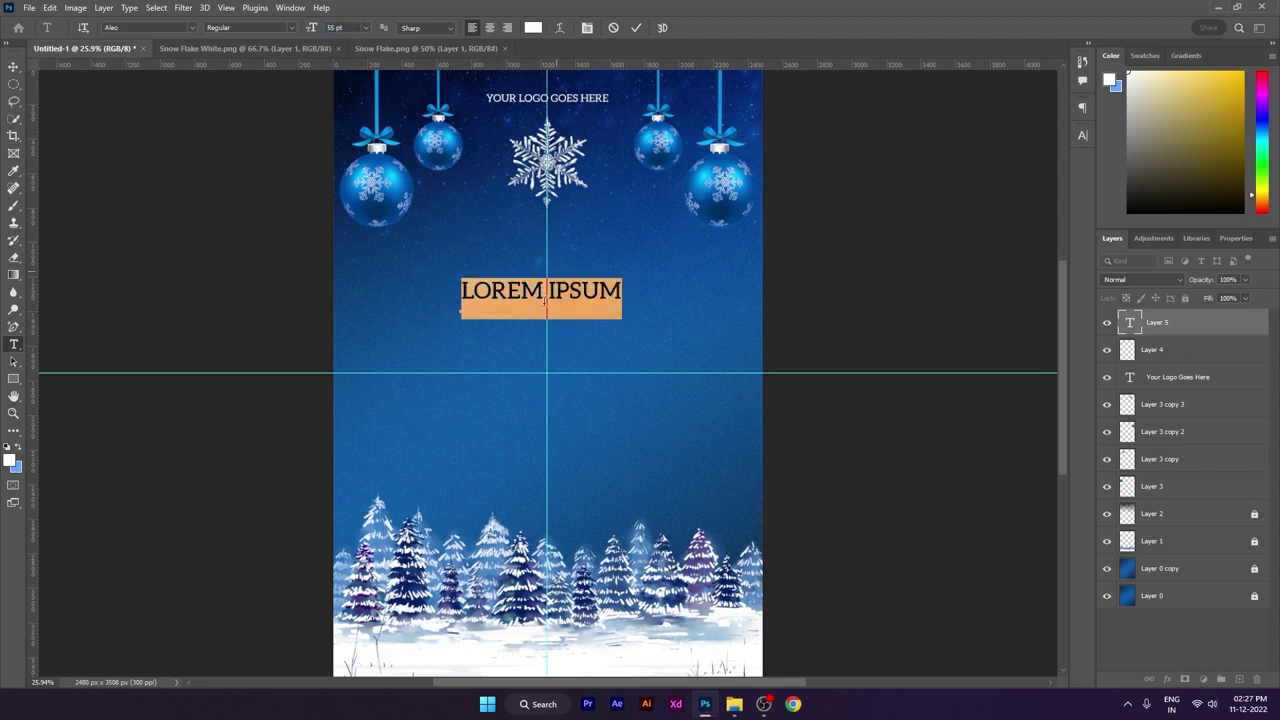
{"action": "type", "text": "HA"}
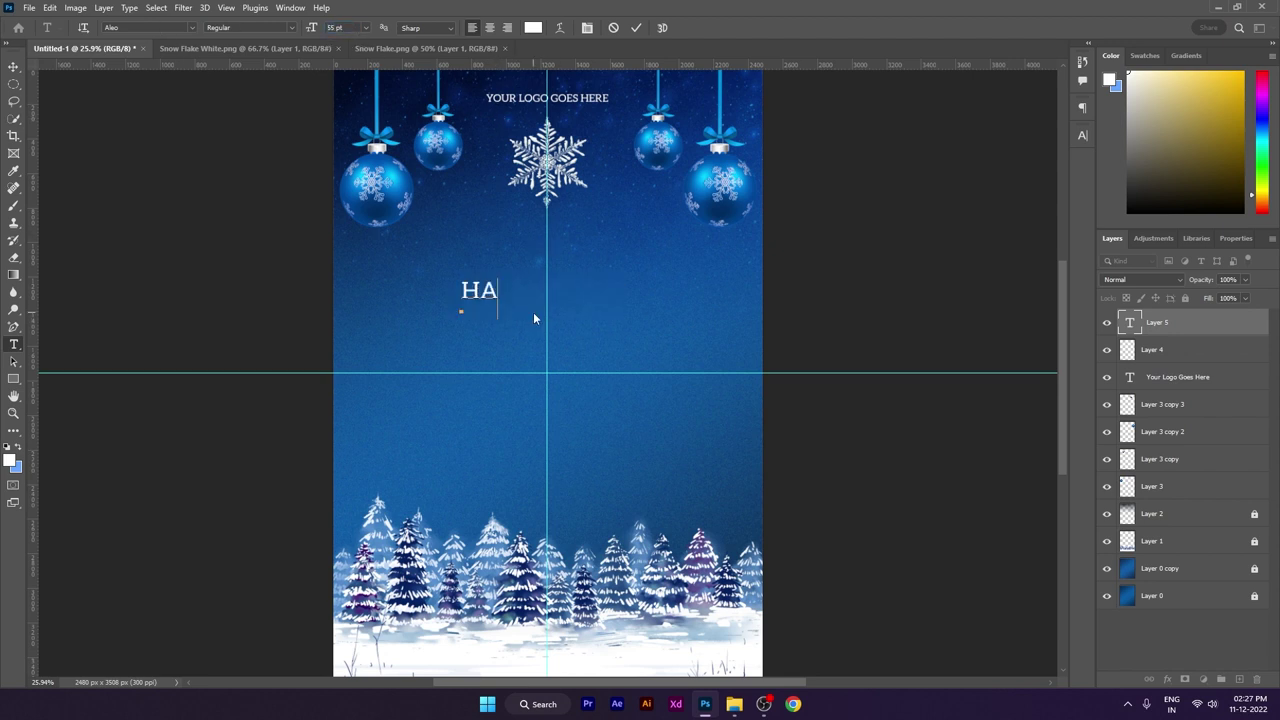
{"action": "type", "text": "PPY NE"}
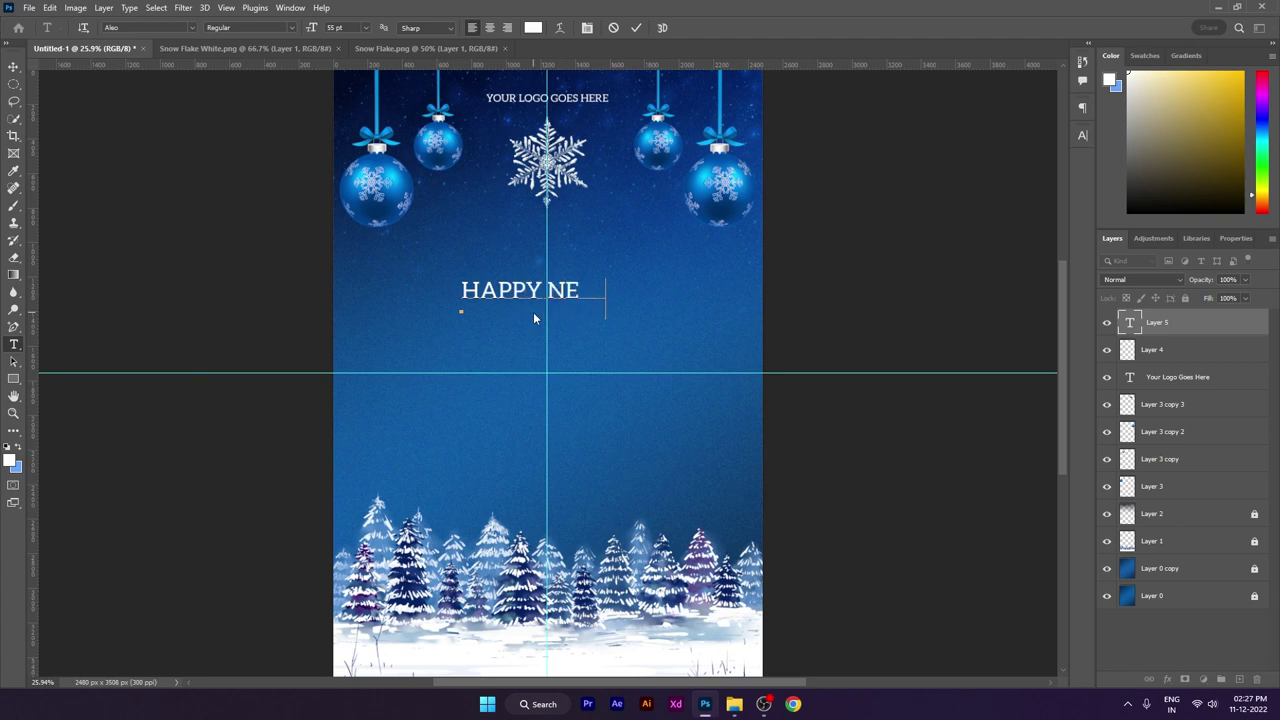
{"action": "type", "text": "W YEAR"}
- Change the font of the HAPPY NEW YEAR text to Bebas Neue Book
{"action": "key", "text": "ctrl+a"}
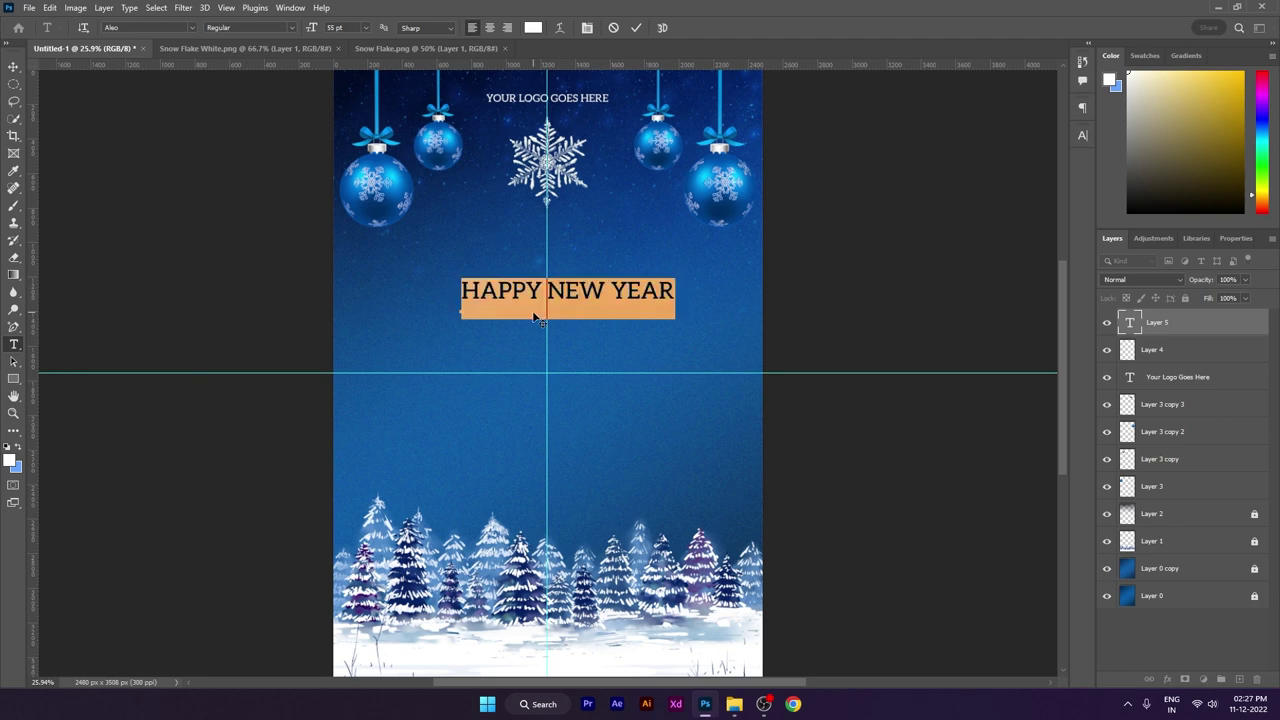
{"action": "type", "text": "beb"}
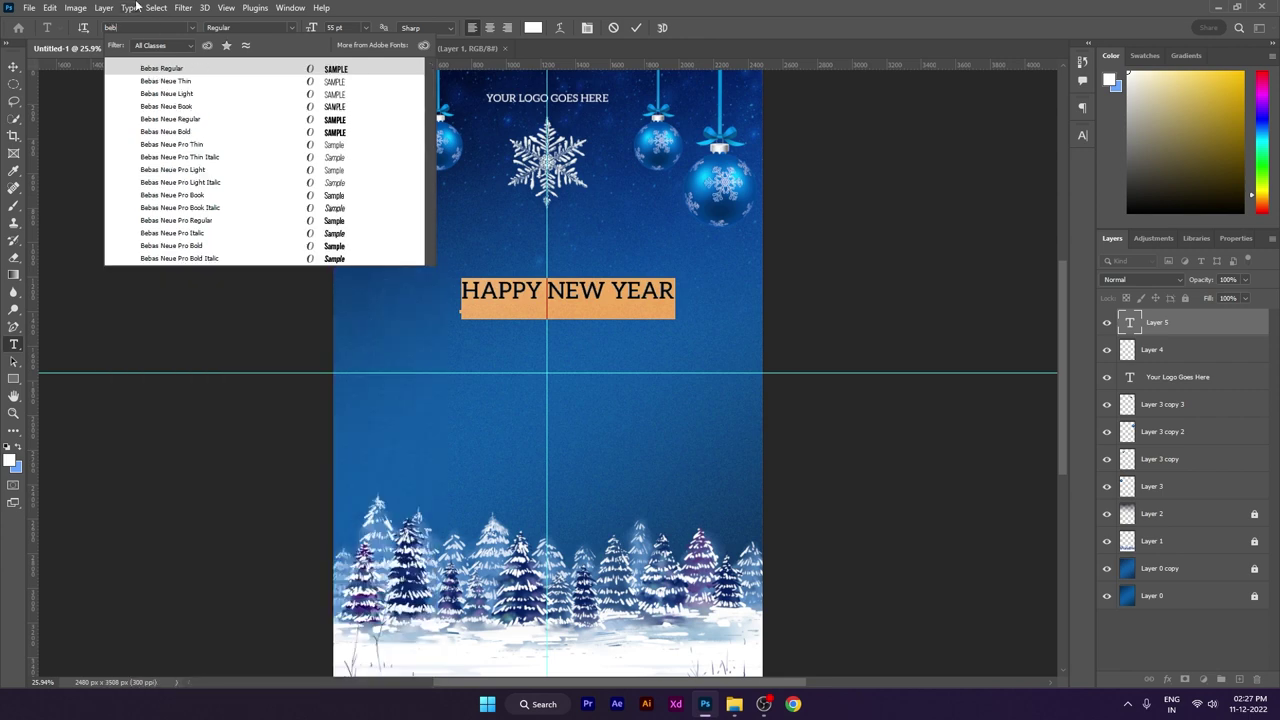
{"action": "left_click", "coordinate": [197, 106]}
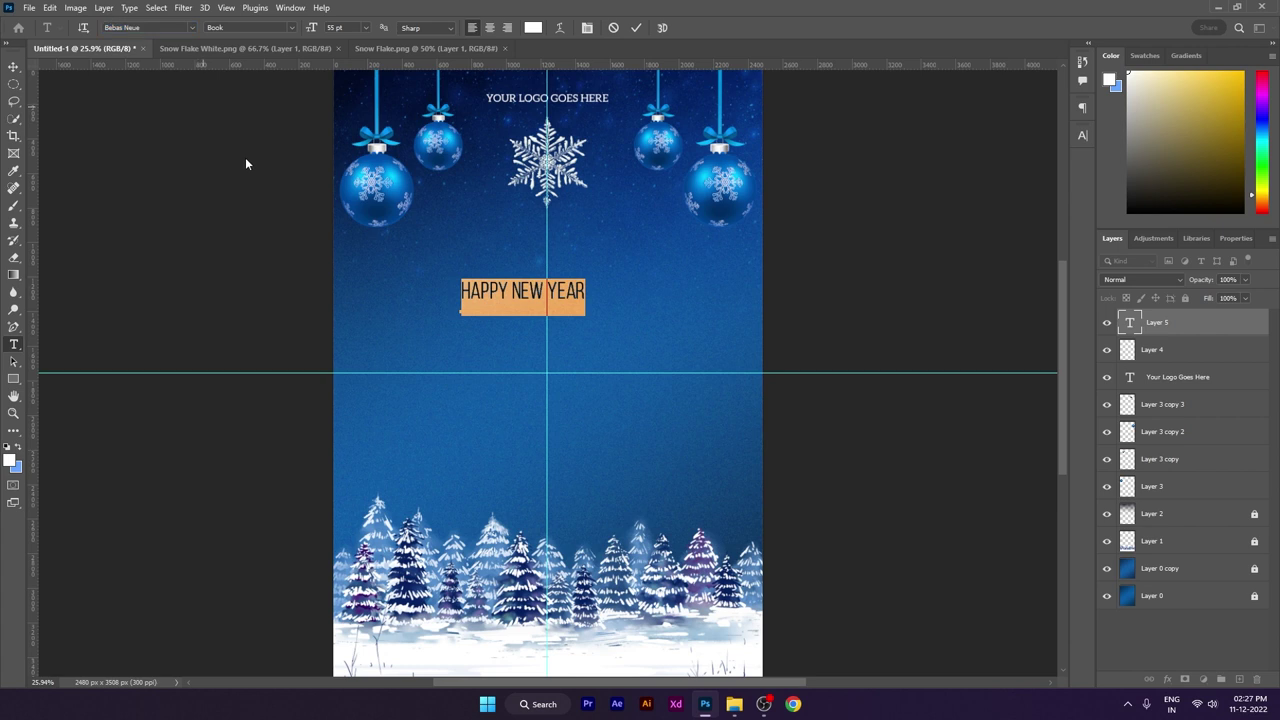
- Set the colour of the HAPPY NEW YEAR text to golden yellow ffce35
{"action": "left_click", "coordinate": [12, 461]}
{"action": "left_click_drag", "start_coordinate": [706, 314], "coordinate": [725, 207]}
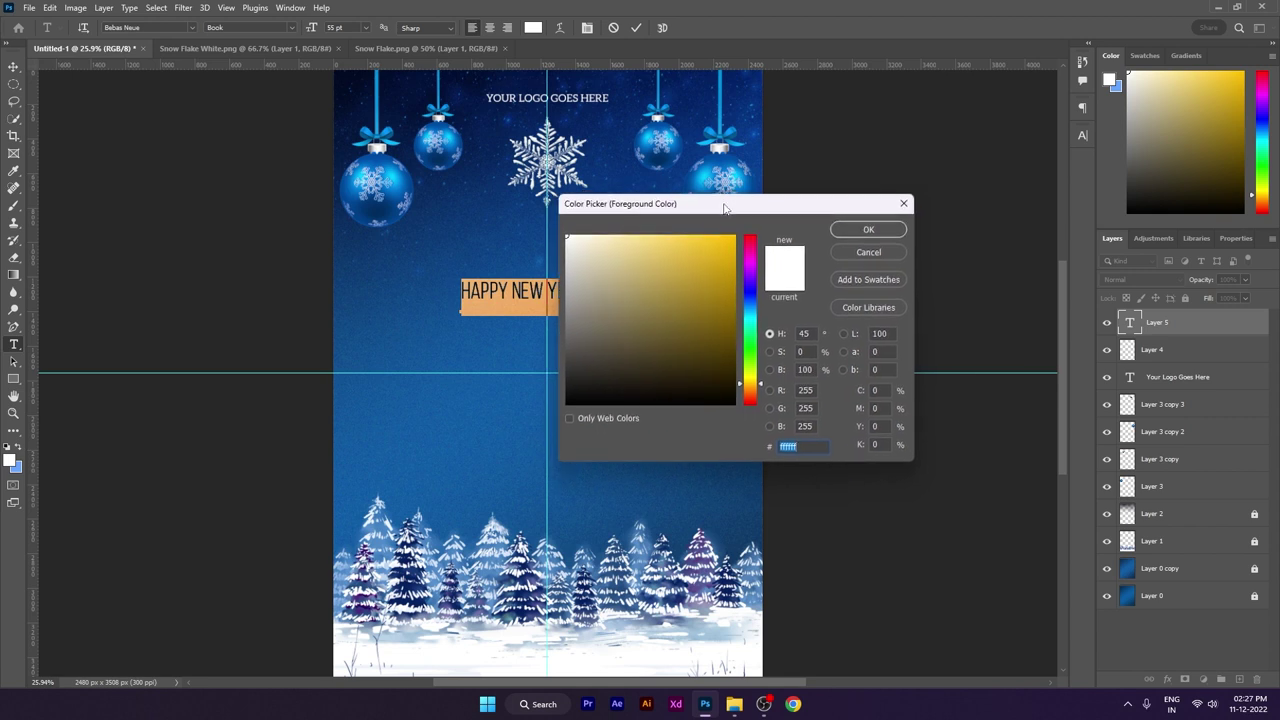
{"action": "type", "text": "ff"}
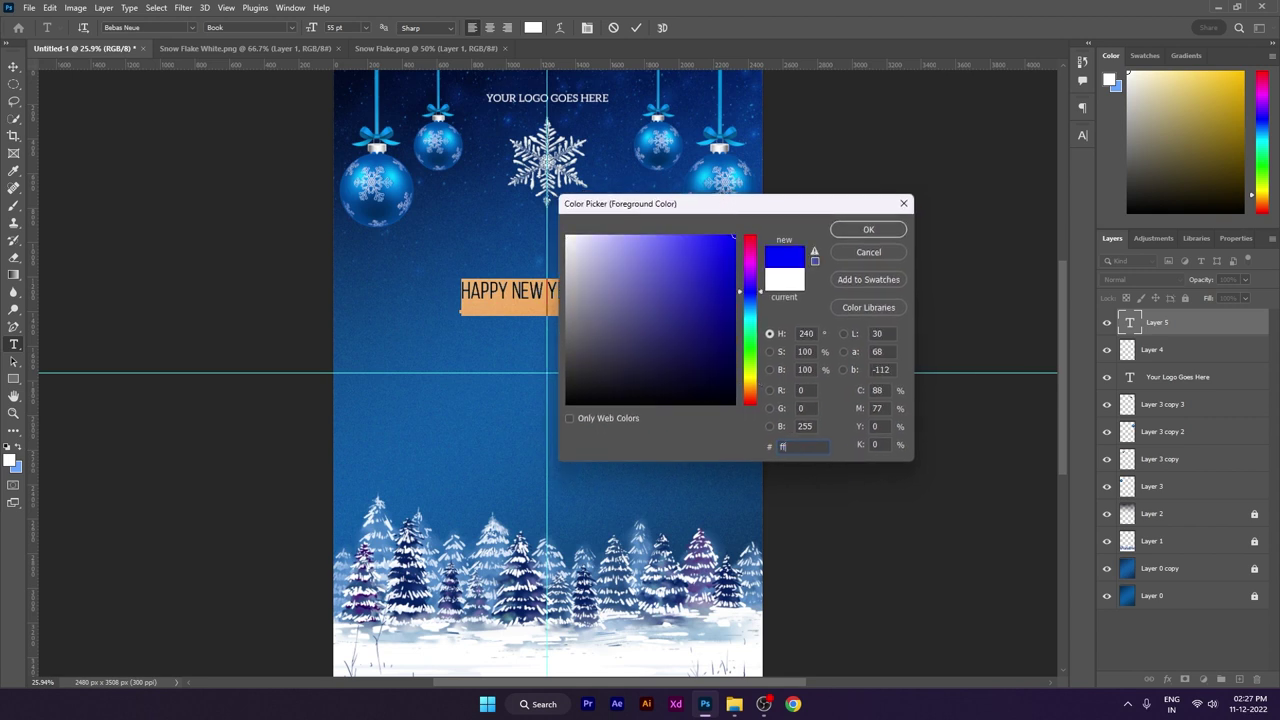
{"action": "type", "text": "ce"}
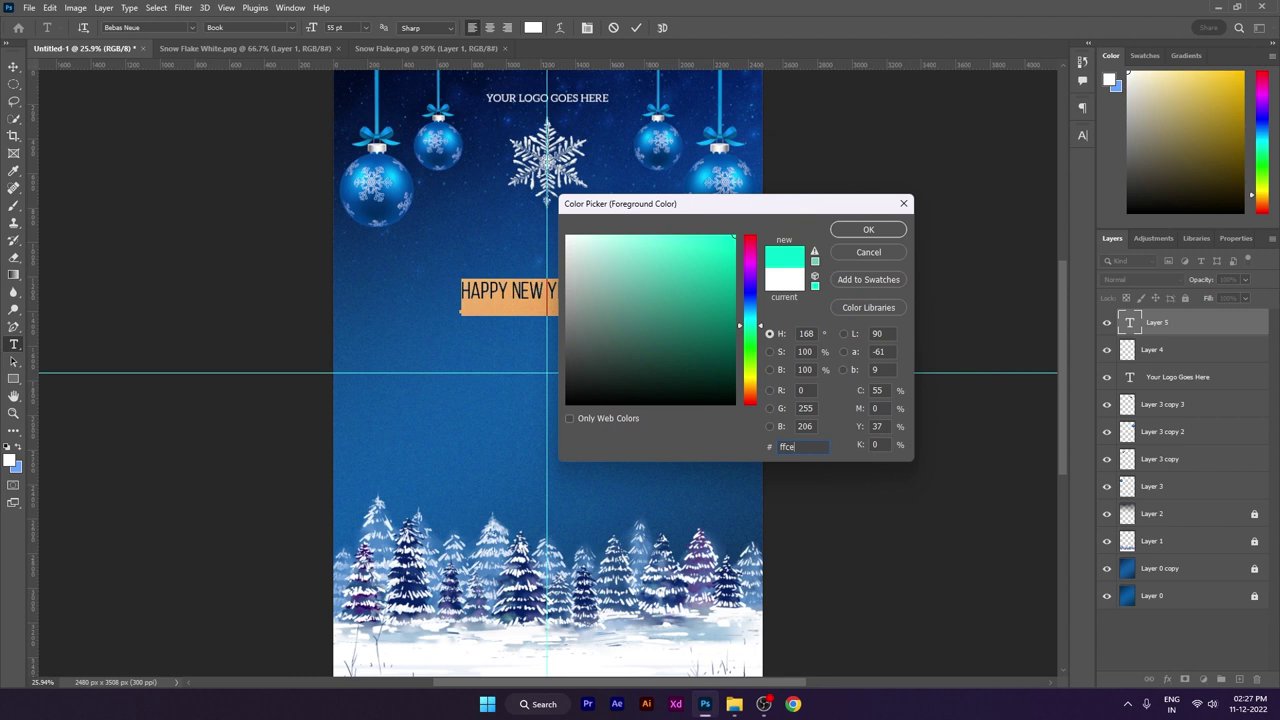
{"action": "type", "text": "35"}
{"action": "key", "text": "Return"}
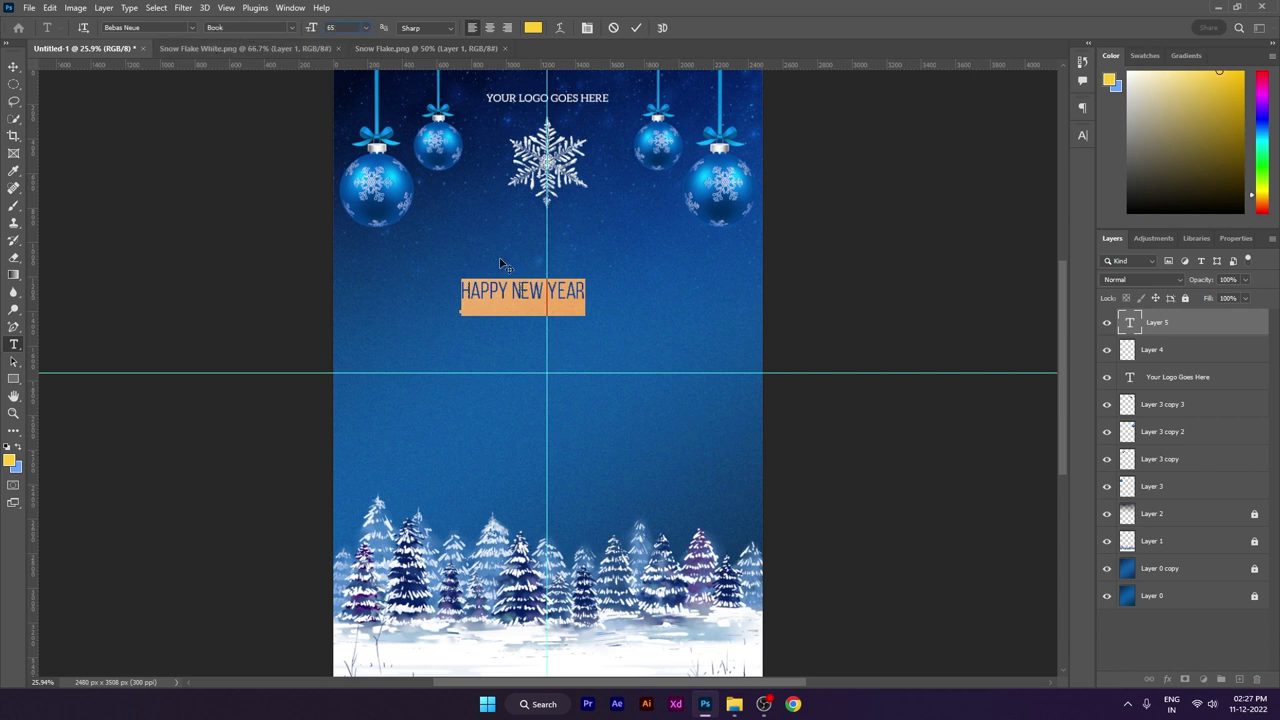
- Set the HAPPY NEW YEAR text to 65 pt and centre it on the vertical guide beneath the snowflake
{"action": "key", "text": "Return"}
{"action": "left_click", "coordinate": [13, 67]}
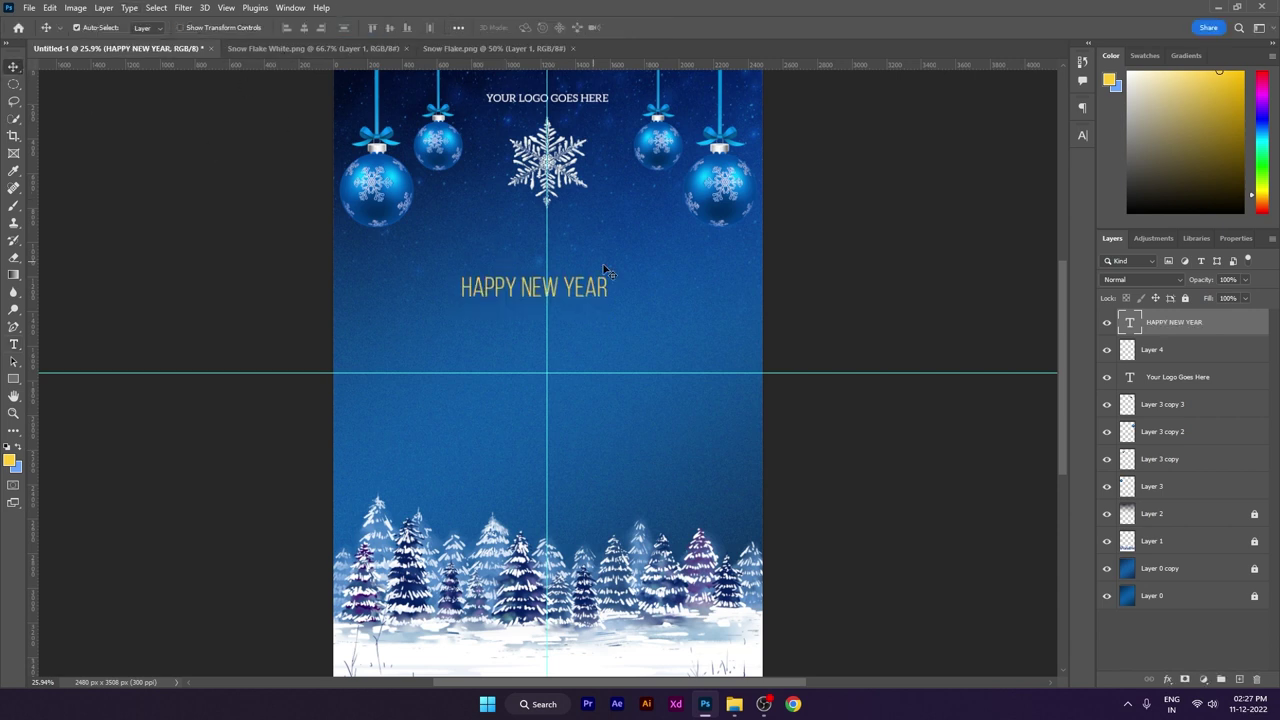
{"action": "scroll", "coordinate": [597, 260], "scroll_direction": "up", "scroll_amount": 3}
{"action": "left_click_drag", "start_coordinate": [579, 300], "coordinate": [594, 276]}
{"action": "key", "text": "ctrl+t"}
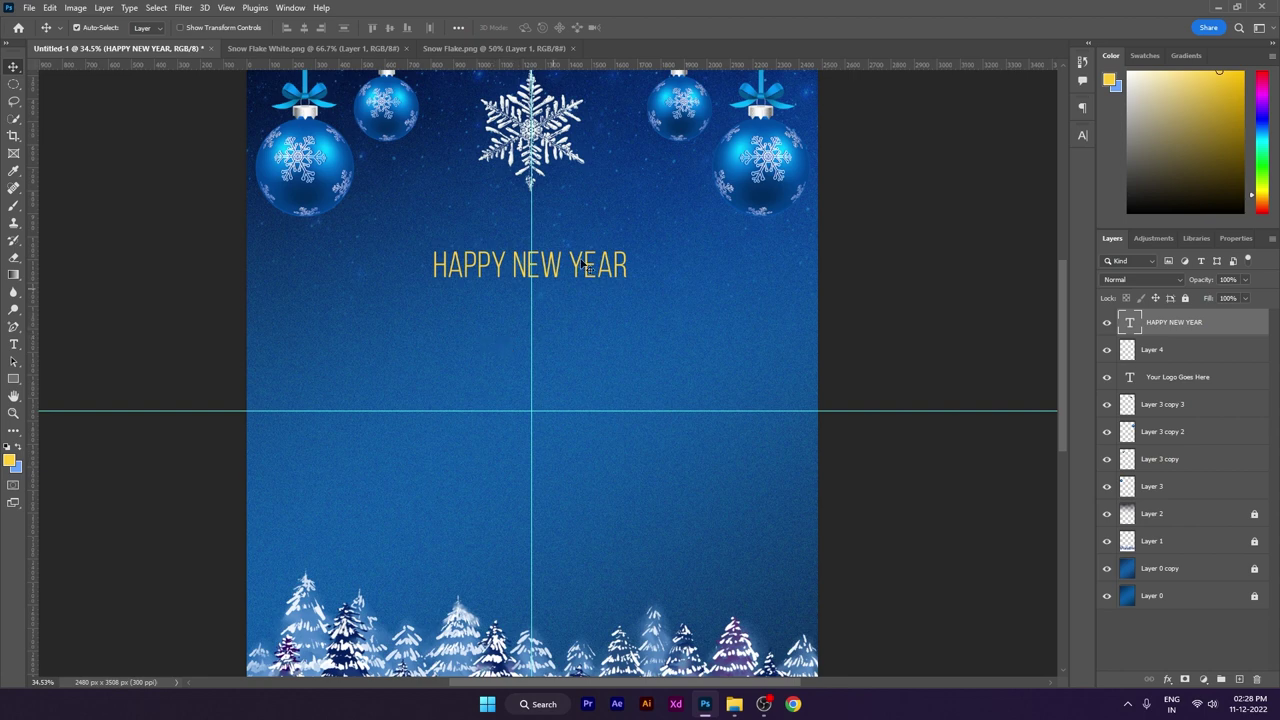
- Duplicate the HAPPY NEW YEAR text just below the original and change the copy's wording to 2023
{"action": "left_click_drag", "start_coordinate": [590, 267], "coordinate": [562, 340]}
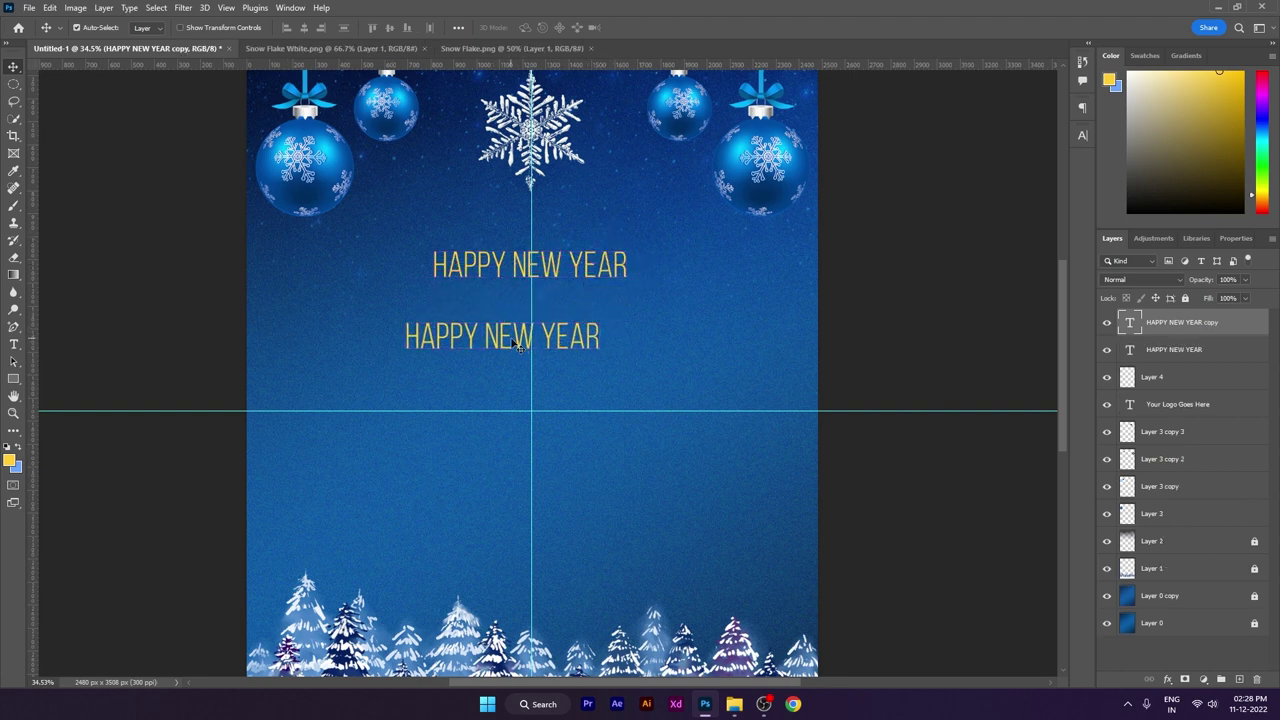
{"action": "double_click", "coordinate": [510, 338]}
{"action": "type", "text": "202"}
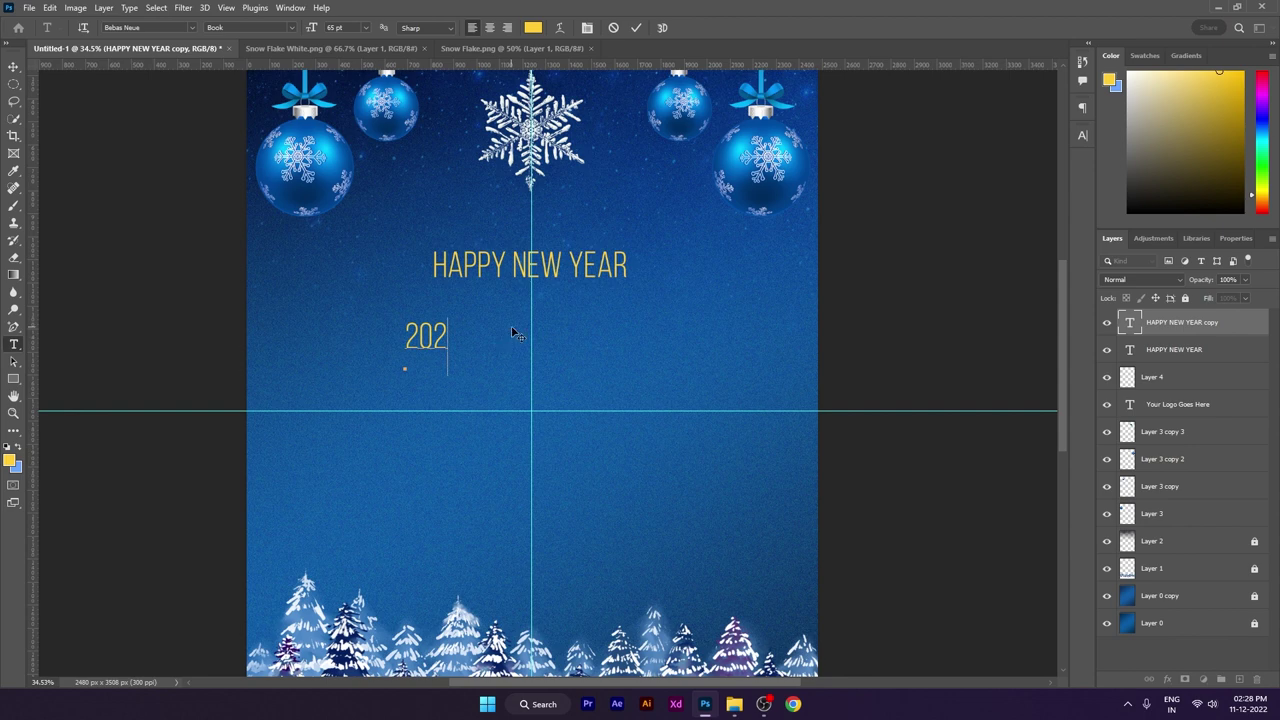
{"action": "type", "text": "3"}
- Set the 2023 text to the Bold style of Bebas Neue
{"action": "key", "text": "ctrl+a"}
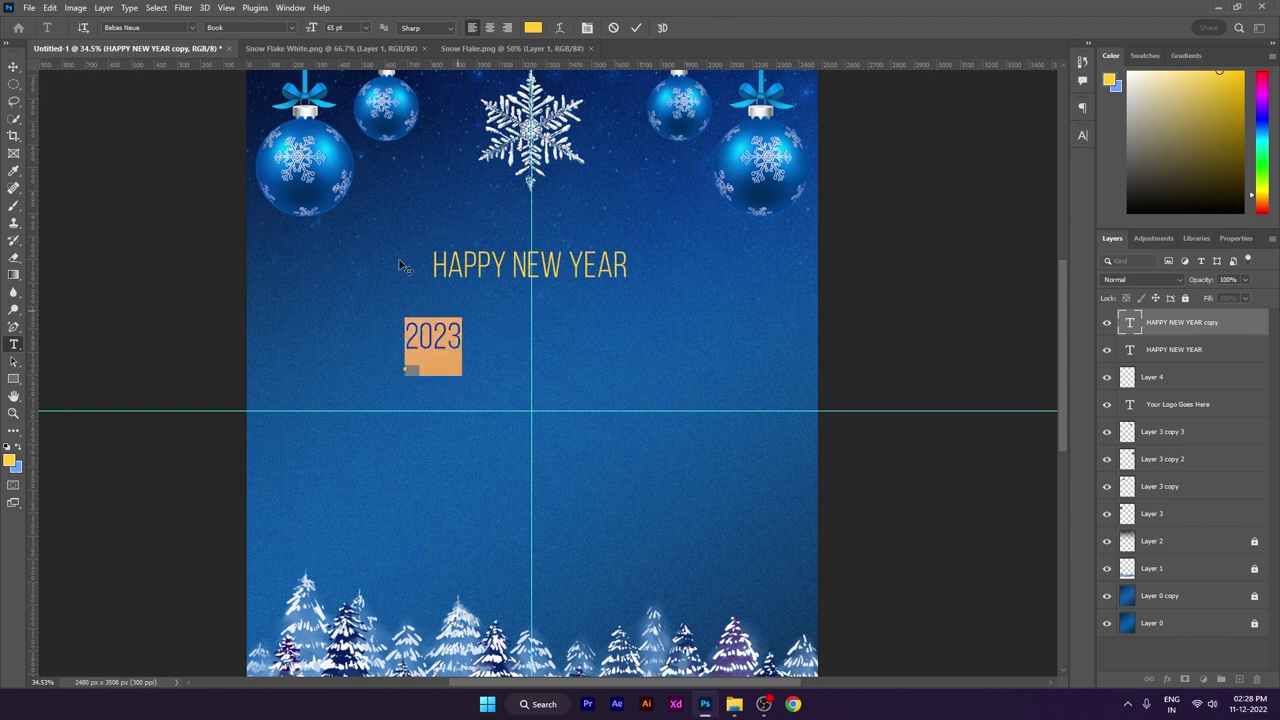
{"action": "left_click", "coordinate": [292, 30]}
{"action": "left_click", "coordinate": [228, 83]}
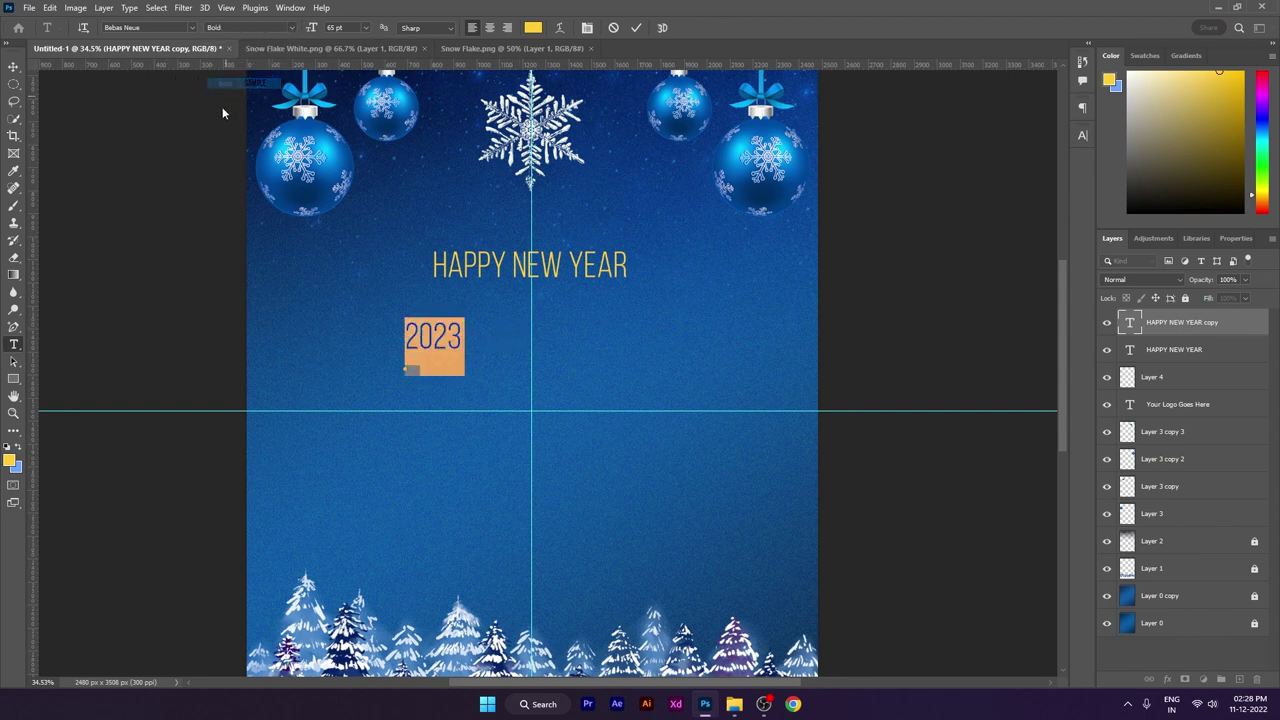
{"action": "left_click", "coordinate": [14, 66]}
- Scale the 2023 text up to about 520% and place it directly under HAPPY NEW YEAR
{"action": "key", "text": "ctrl+0"}
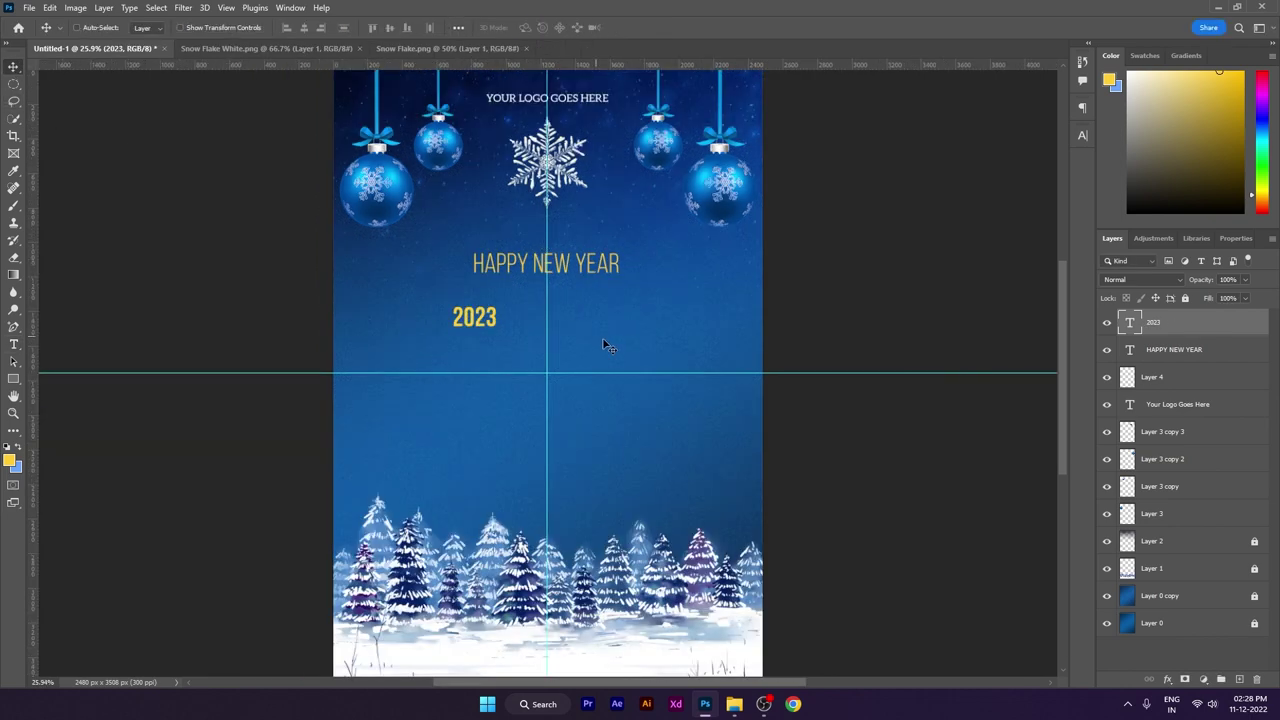
{"action": "key", "text": "ctrl+t"}
{"action": "left_click_drag", "start_coordinate": [506, 331], "coordinate": [624, 371]}
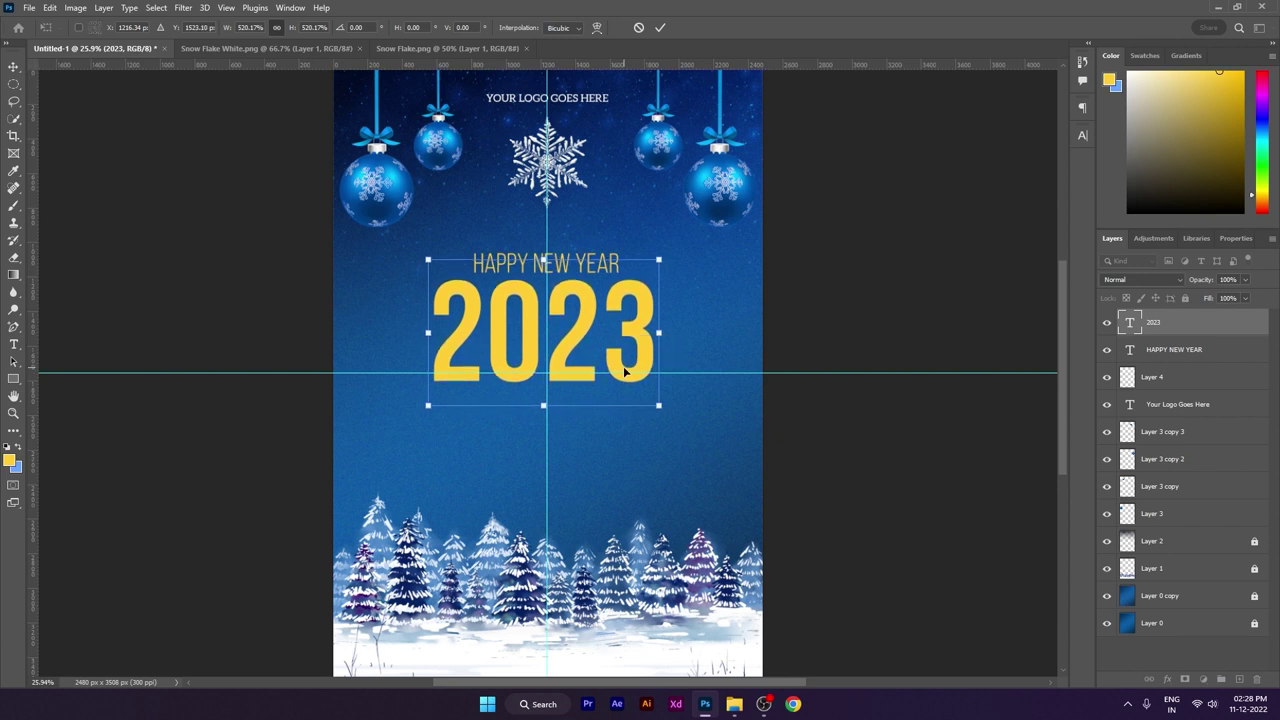
{"action": "key", "text": "Return"}
- Set the font size of the 2023 text to 340 pt
{"action": "double_click", "coordinate": [1130, 322]}
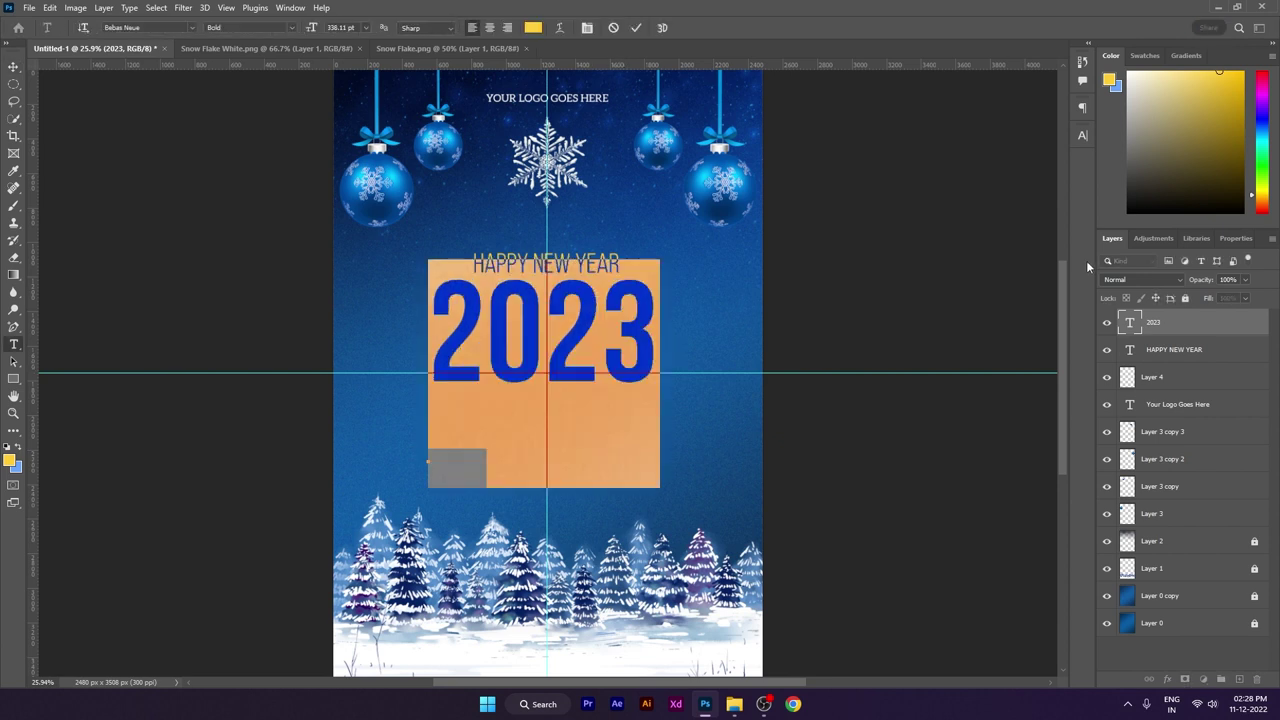
{"action": "left_click", "coordinate": [1091, 134]}
{"action": "left_click", "coordinate": [1091, 135]}
{"action": "left_click", "coordinate": [340, 27]}
{"action": "type", "text": "33"}
{"action": "key", "text": "Return"}
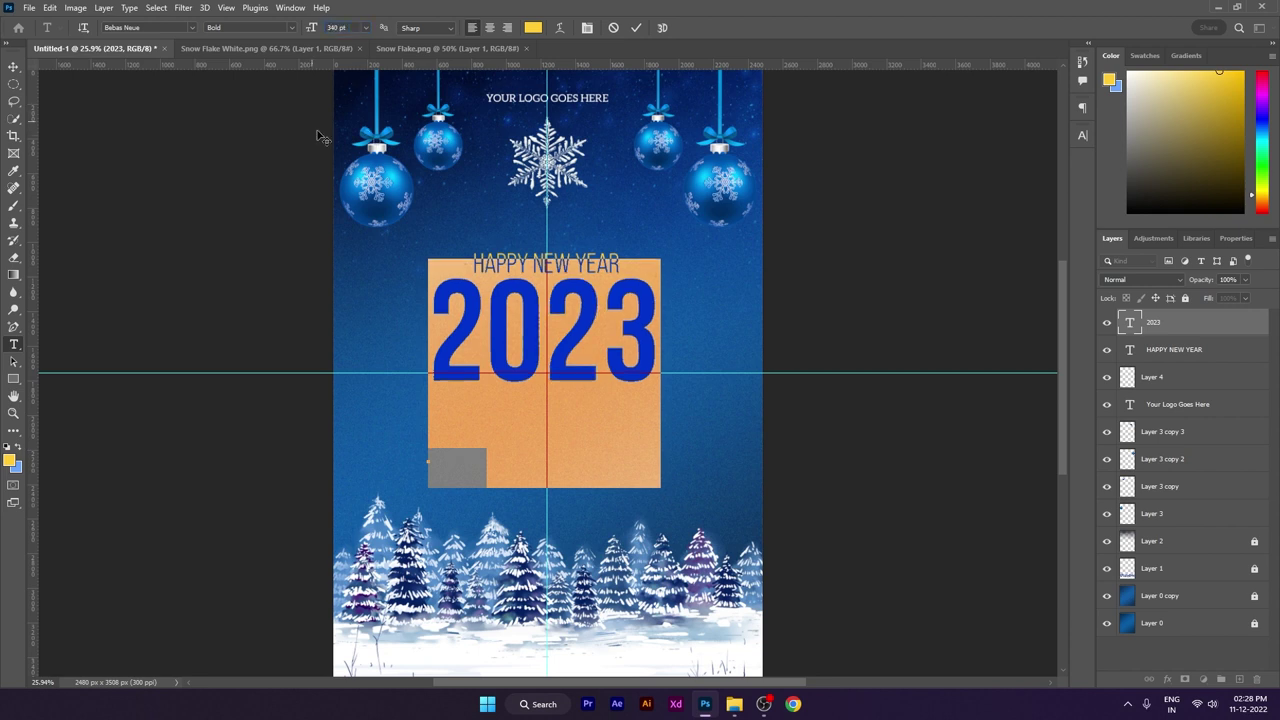
{"action": "left_click", "coordinate": [14, 67]}
- Centre the 2023 text beneath HAPPY NEW YEAR and hide the guides
{"action": "key", "text": "ctrl+t"}
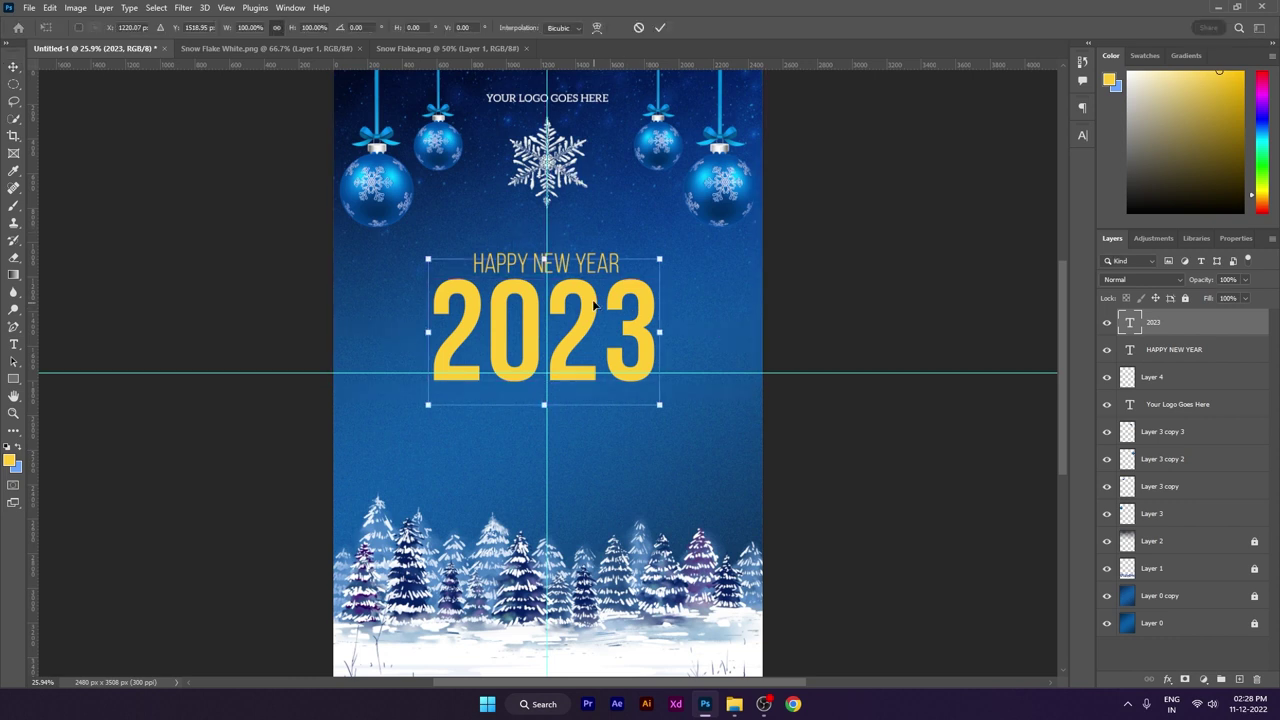
{"action": "left_click_drag", "start_coordinate": [593, 305], "coordinate": [598, 308]}
{"action": "key", "text": "Return"}
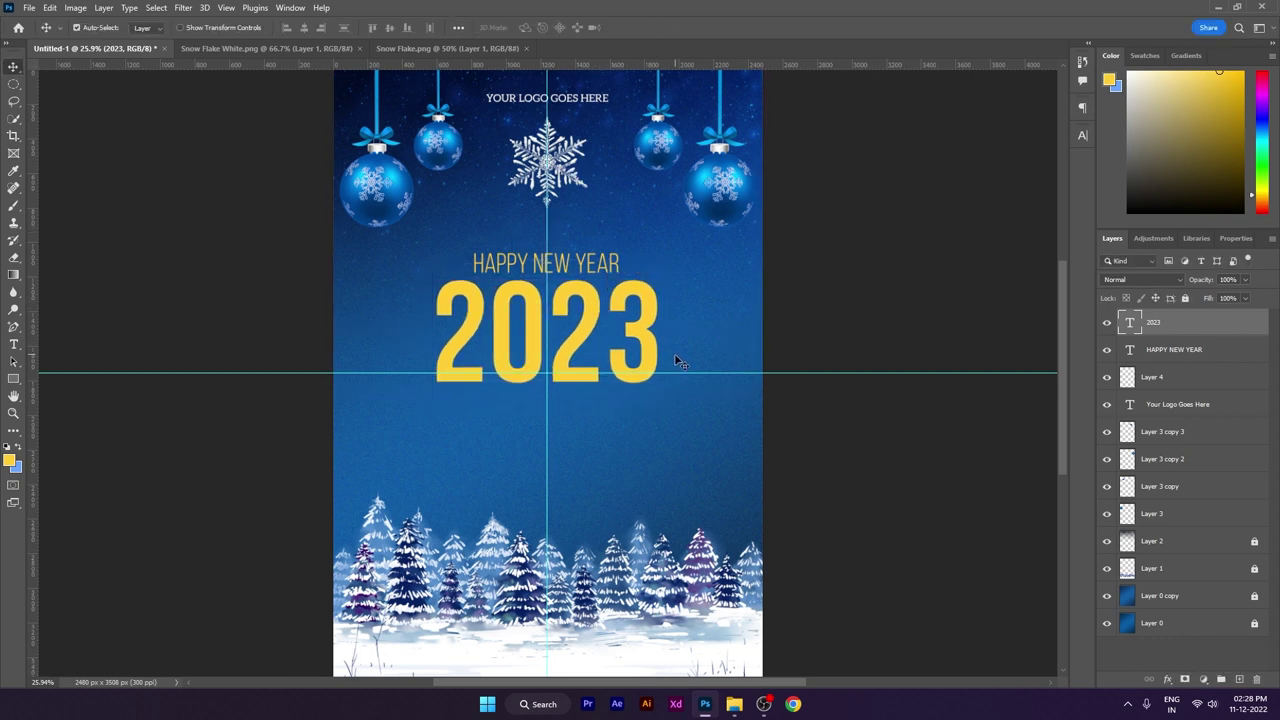
{"action": "key", "text": "ctrl+;"}
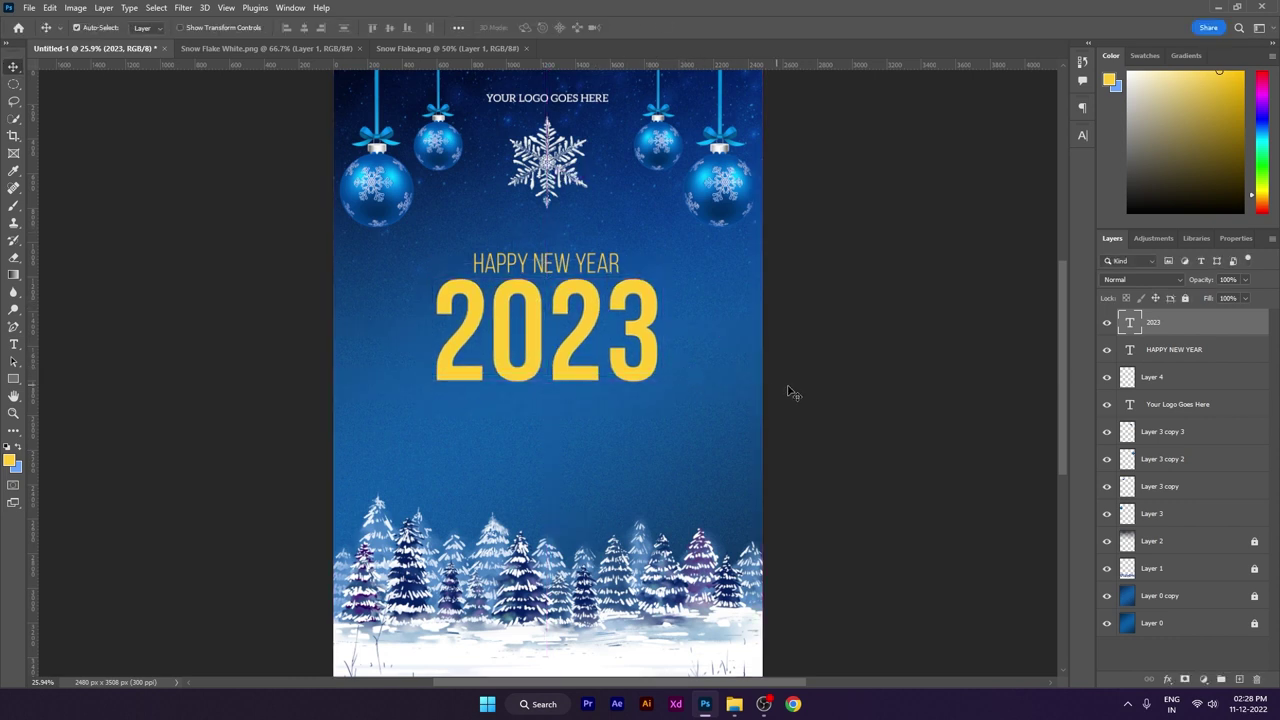
{"action": "scroll", "coordinate": [760, 389], "scroll_direction": "up", "scroll_amount": 3}
{"action": "left_click_drag", "start_coordinate": [695, 409], "coordinate": [687, 403]}
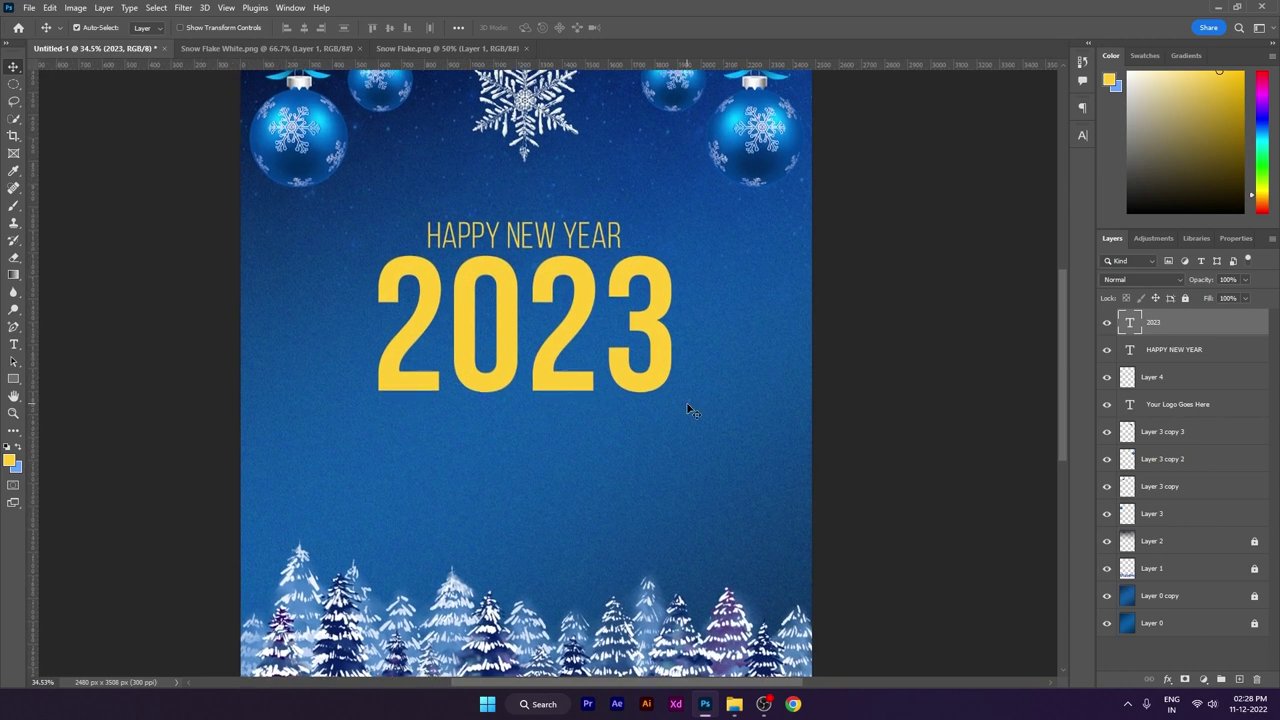
{"action": "left_click_drag", "start_coordinate": [700, 411], "coordinate": [705, 404]}
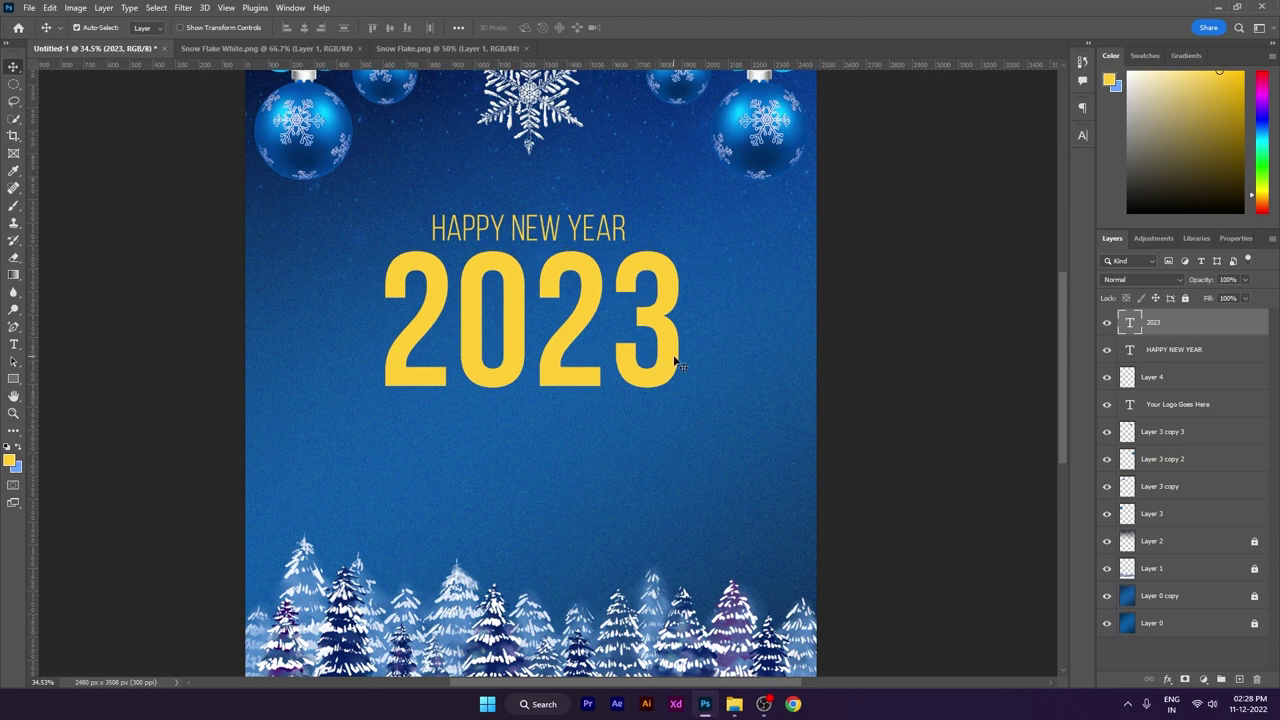
- Apply a gold linear Gradient Overlay to the 2023 text layer at a 90° angle and 100% opacity
{"action": "right_click", "coordinate": [1267, 334]}
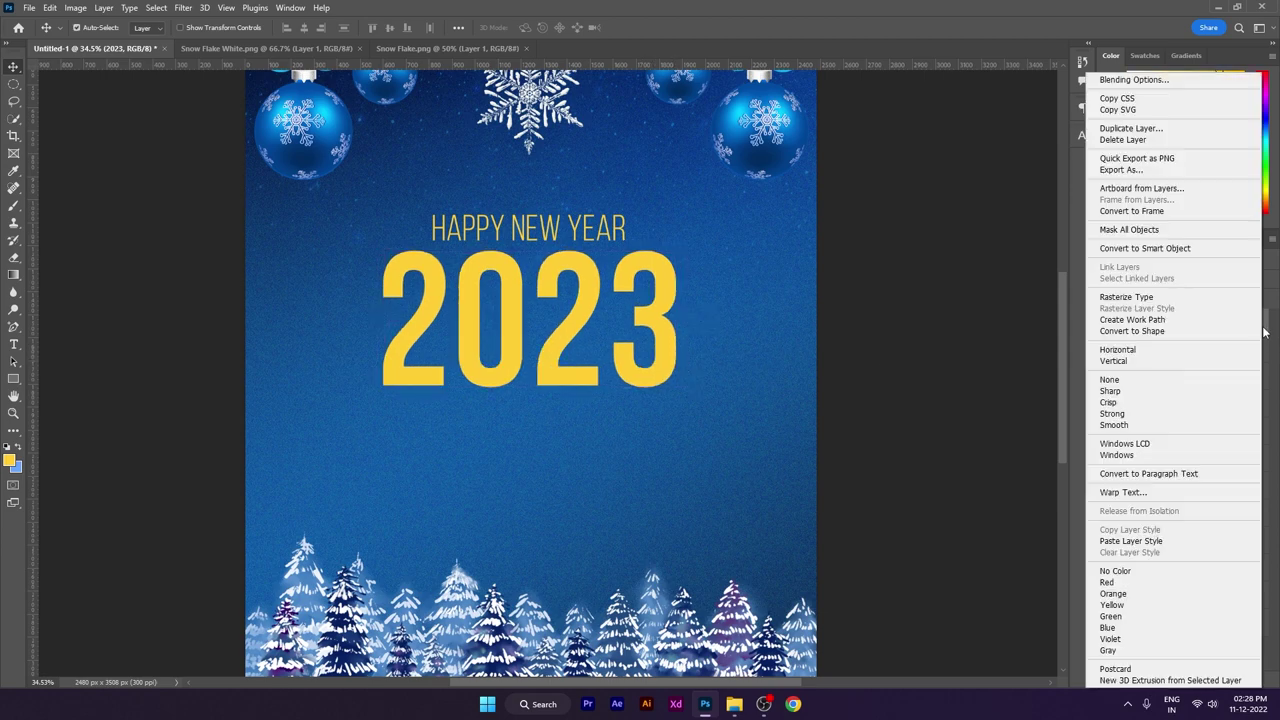
{"action": "left_click", "coordinate": [1130, 79]}
{"action": "mouse_move", "coordinate": [805, 221]}
{"action": "left_mouse_down"}
{"action": "mouse_move", "coordinate": [859, 204]}
{"action": "mouse_move", "coordinate": [865, 181]}
{"action": "mouse_move", "coordinate": [799, 208]}
{"action": "left_mouse_up"}
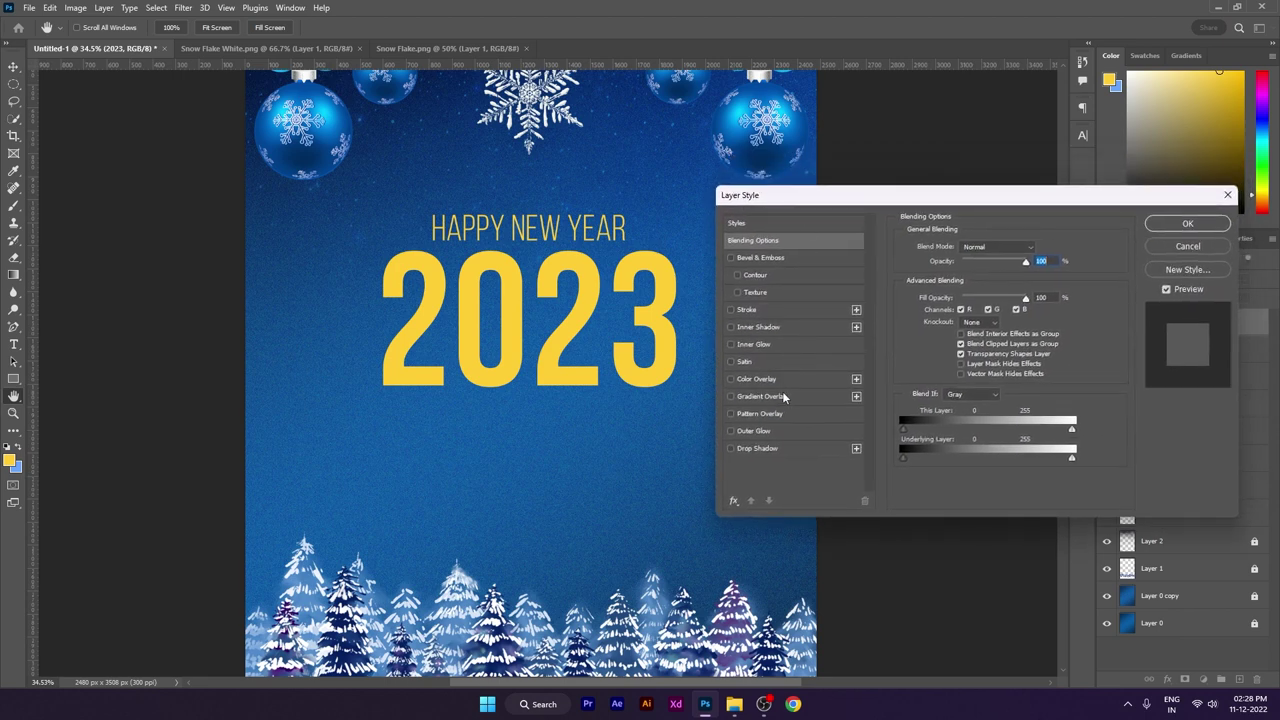
{"action": "left_click", "coordinate": [756, 398]}
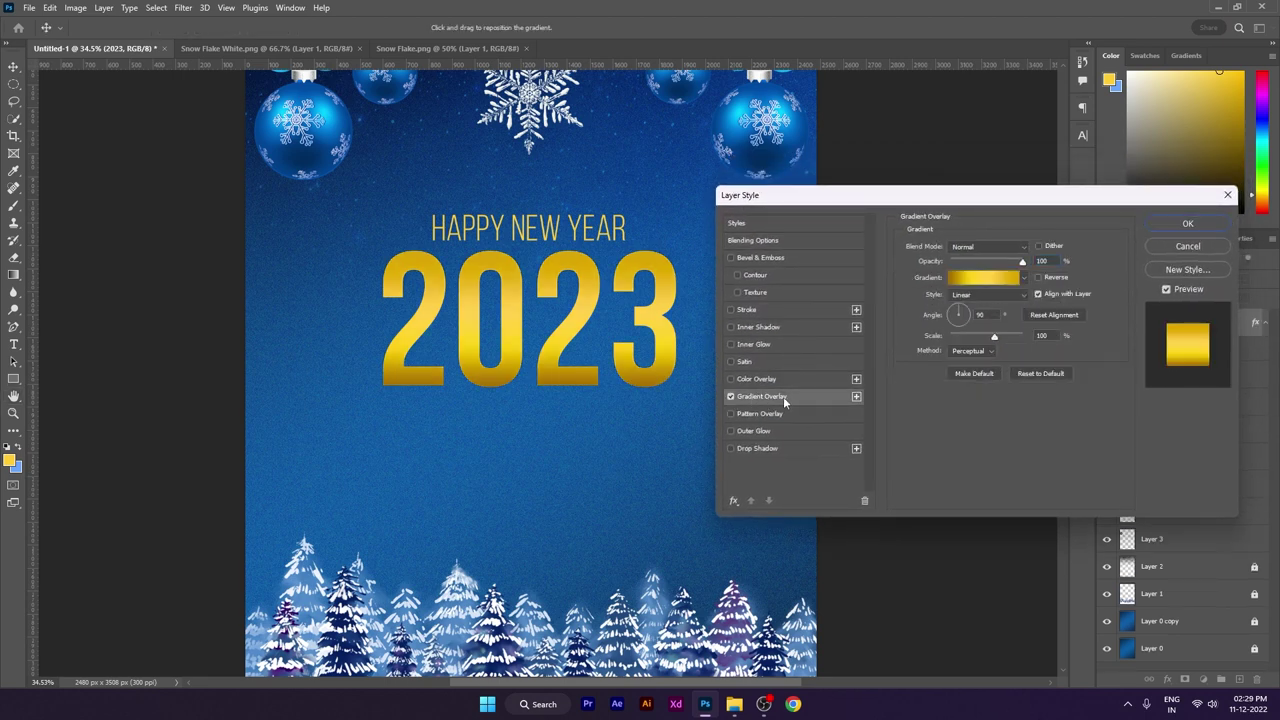
- Examine the colours of the first two stops of the 2023 text's gradient
{"action": "left_click", "coordinate": [970, 280]}
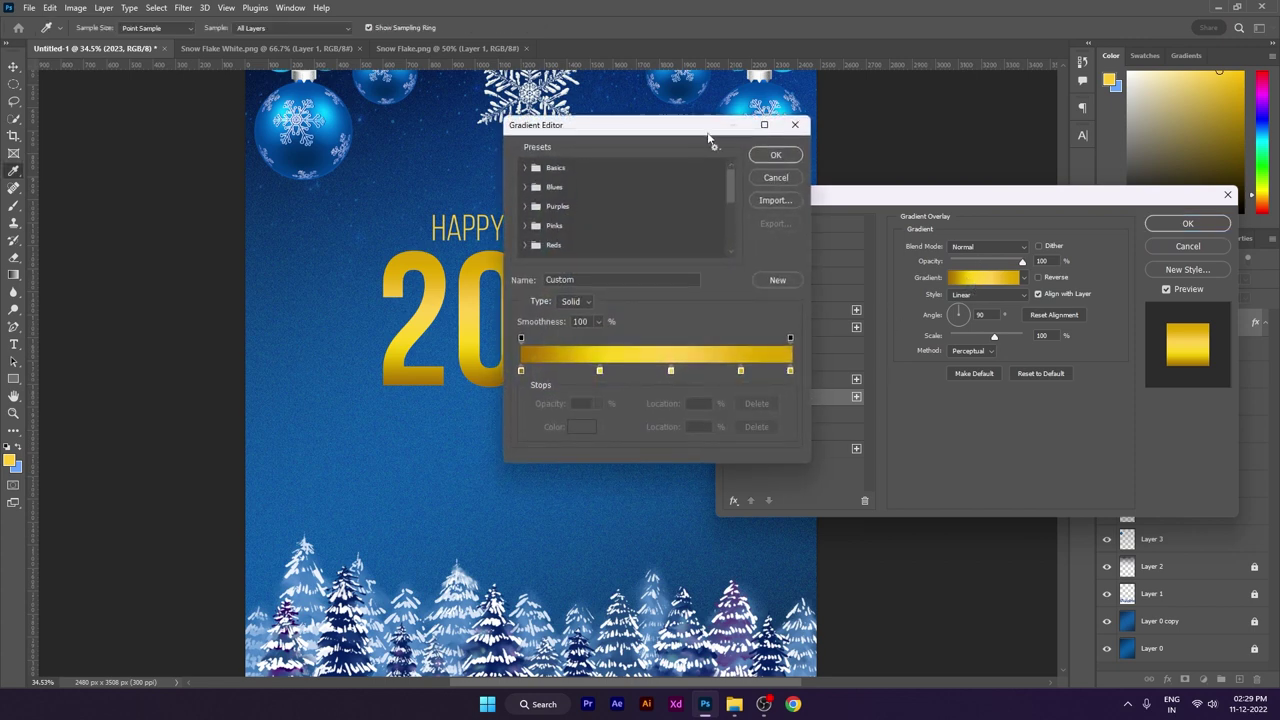
{"action": "left_click_drag", "start_coordinate": [708, 136], "coordinate": [917, 147]}
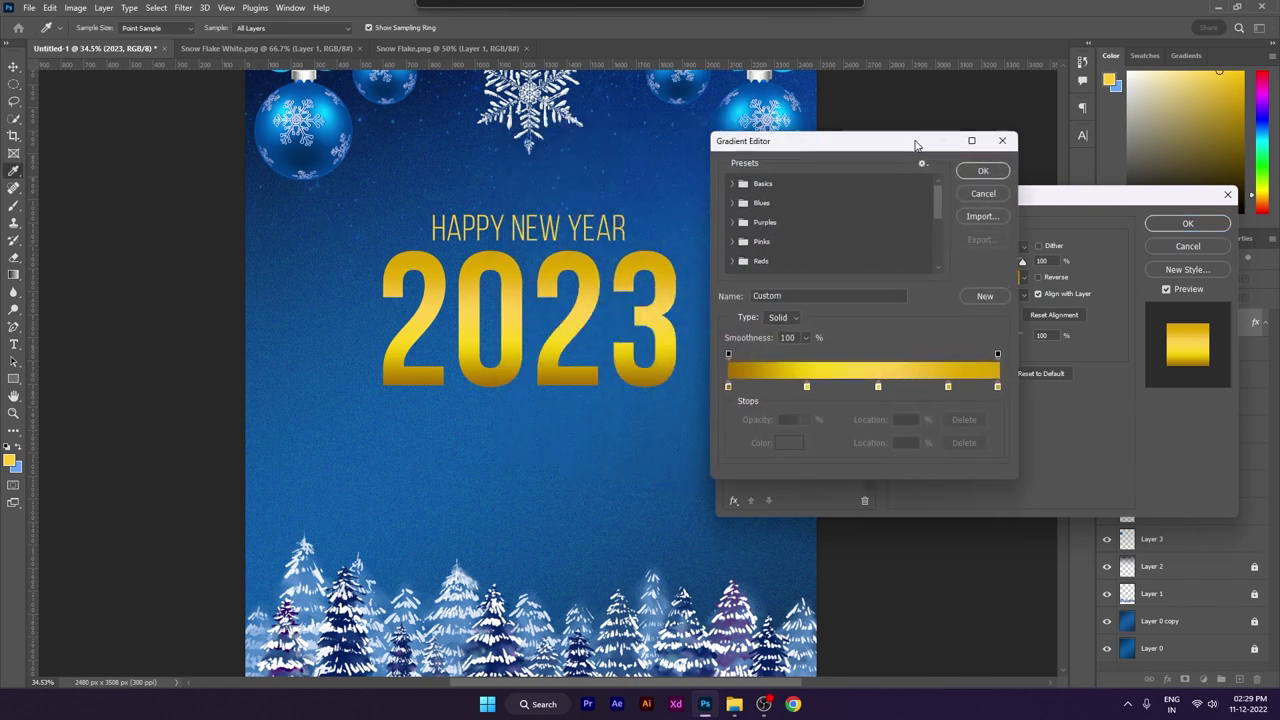
{"action": "left_click", "coordinate": [730, 382]}
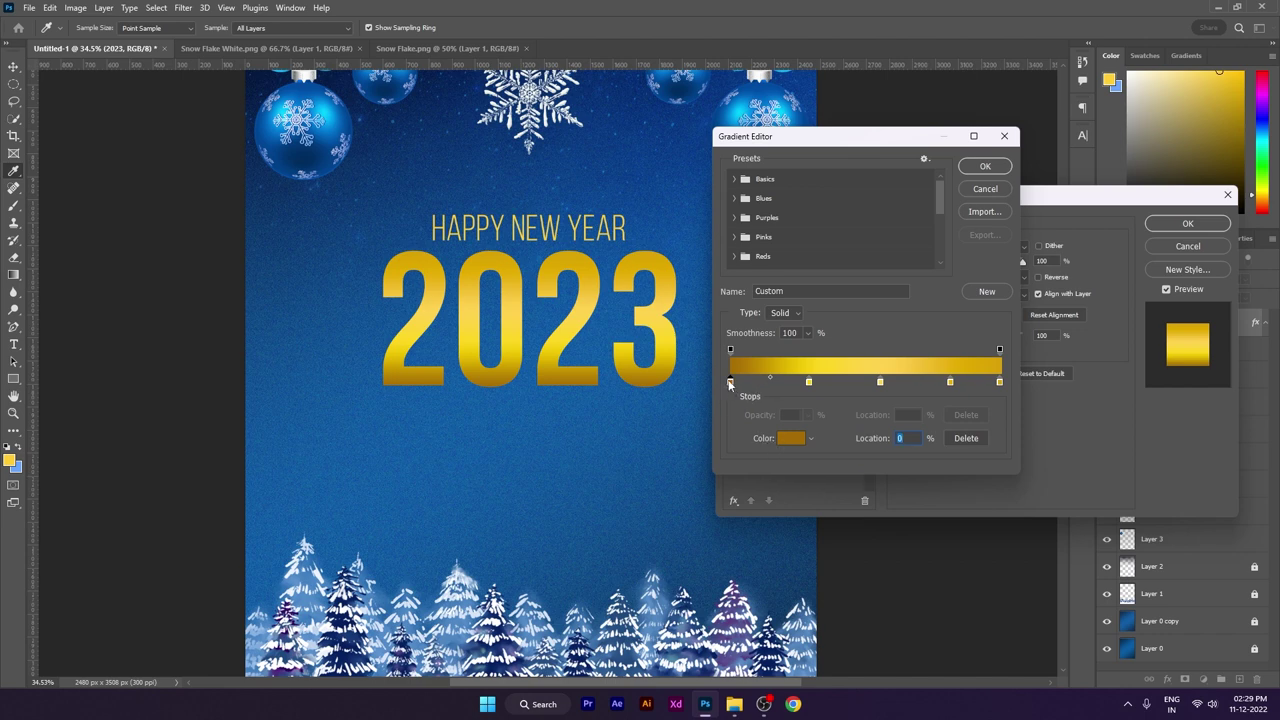
{"action": "left_click", "coordinate": [789, 439]}
{"action": "left_click_drag", "start_coordinate": [712, 200], "coordinate": [579, 252]}
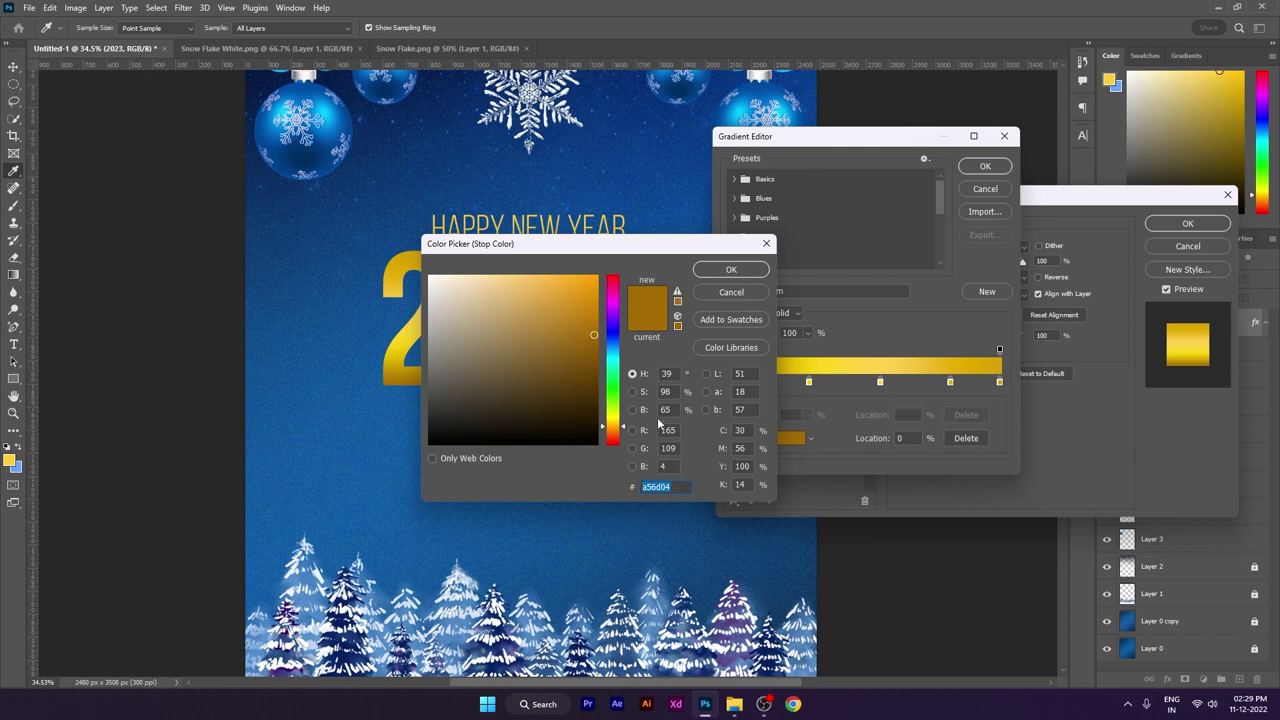
{"action": "left_click", "coordinate": [731, 269]}
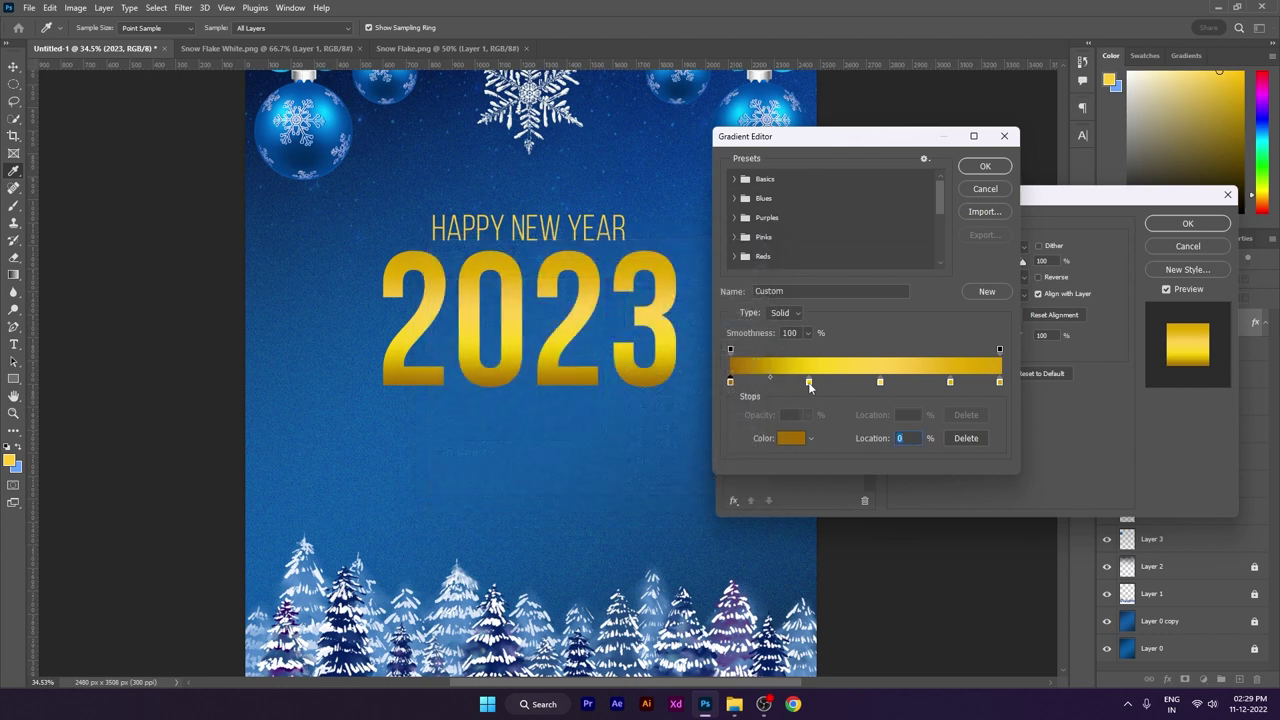
{"action": "left_click", "coordinate": [809, 383]}
{"action": "left_click", "coordinate": [789, 438]}
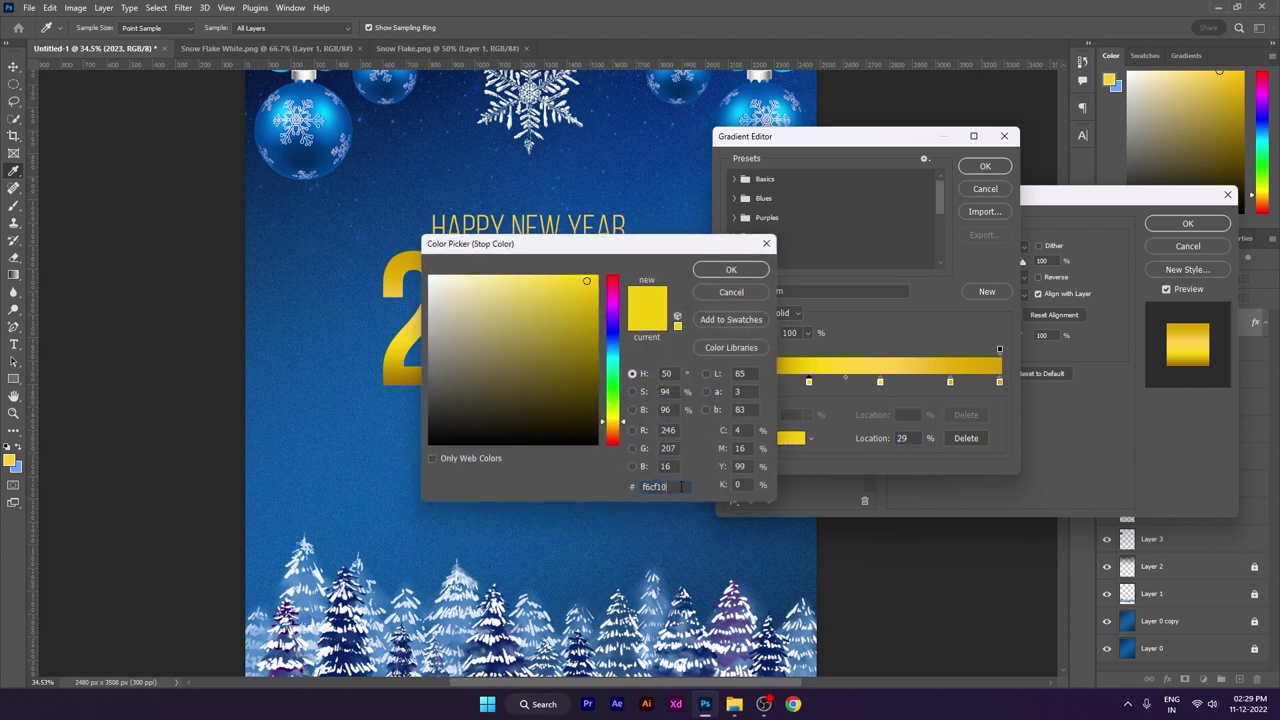
{"action": "left_click", "coordinate": [731, 269]}
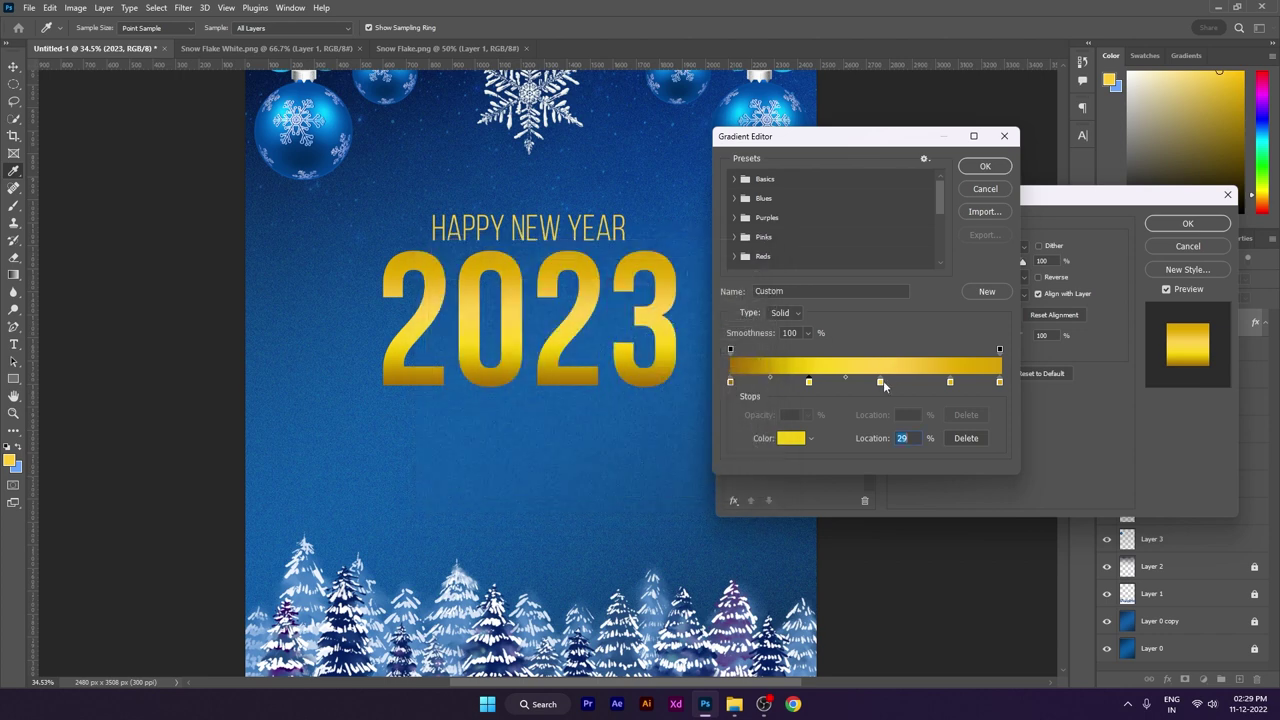
- Examine the colours of the gradient's remaining three stops and accept the gradient
{"action": "left_click", "coordinate": [880, 382]}
{"action": "left_click", "coordinate": [791, 438]}
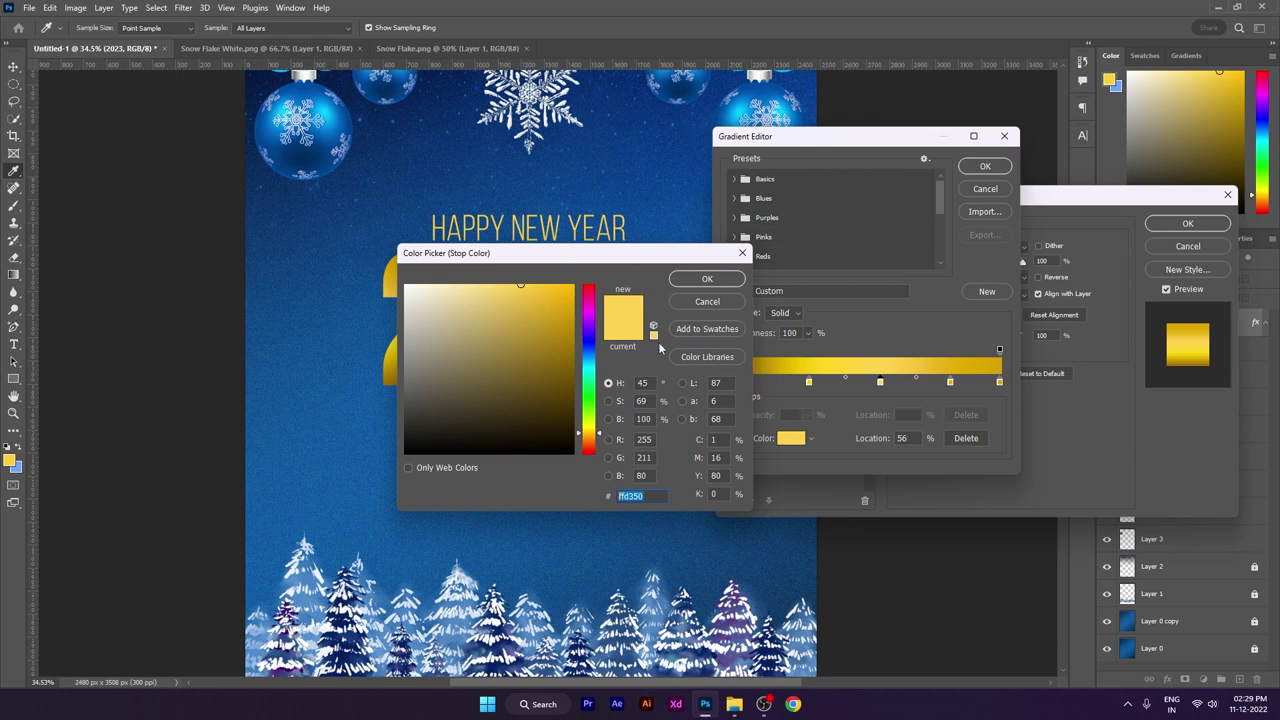
{"action": "left_click", "coordinate": [707, 278]}
{"action": "left_click", "coordinate": [950, 382]}
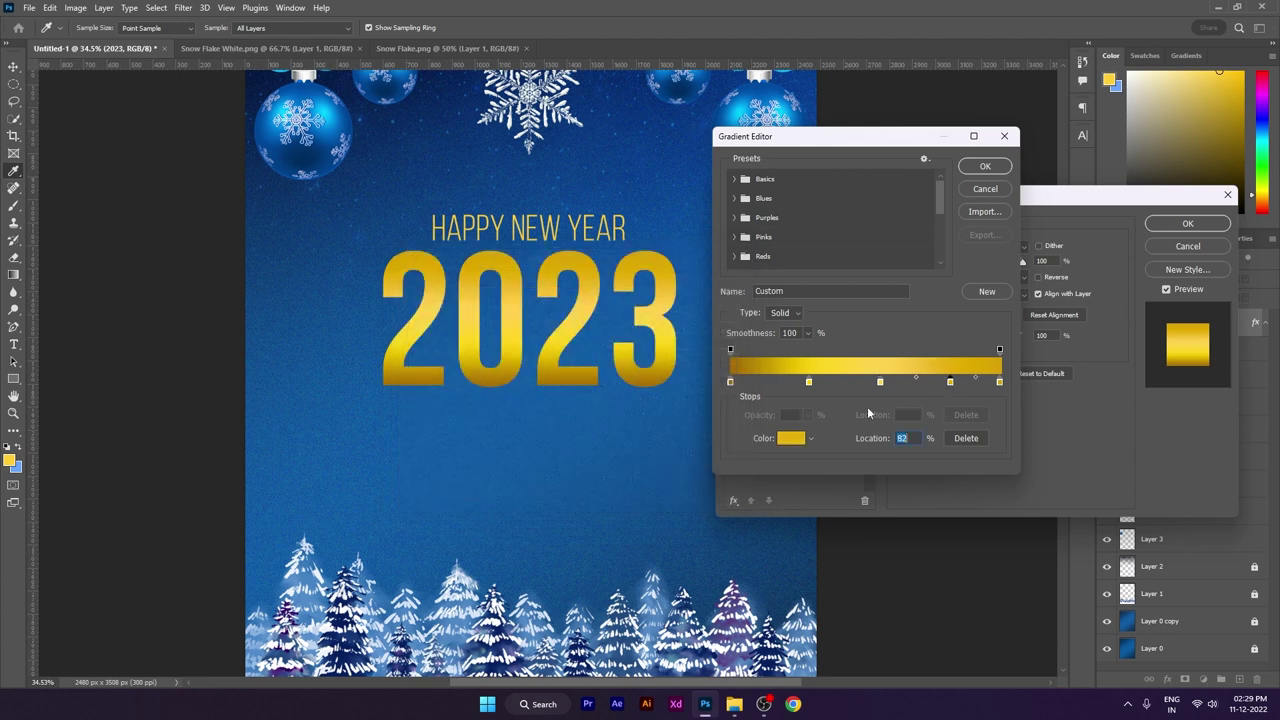
{"action": "left_click", "coordinate": [791, 438]}
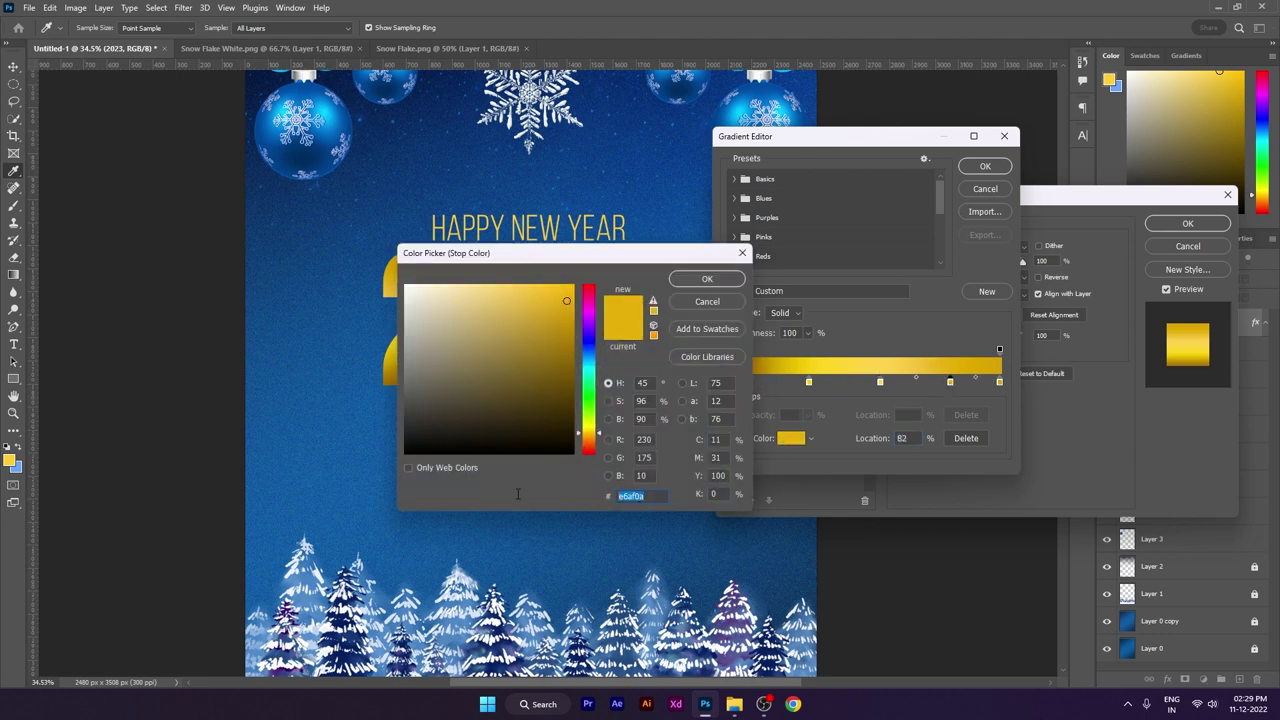
{"action": "left_click", "coordinate": [727, 283]}
{"action": "left_click", "coordinate": [999, 382]}
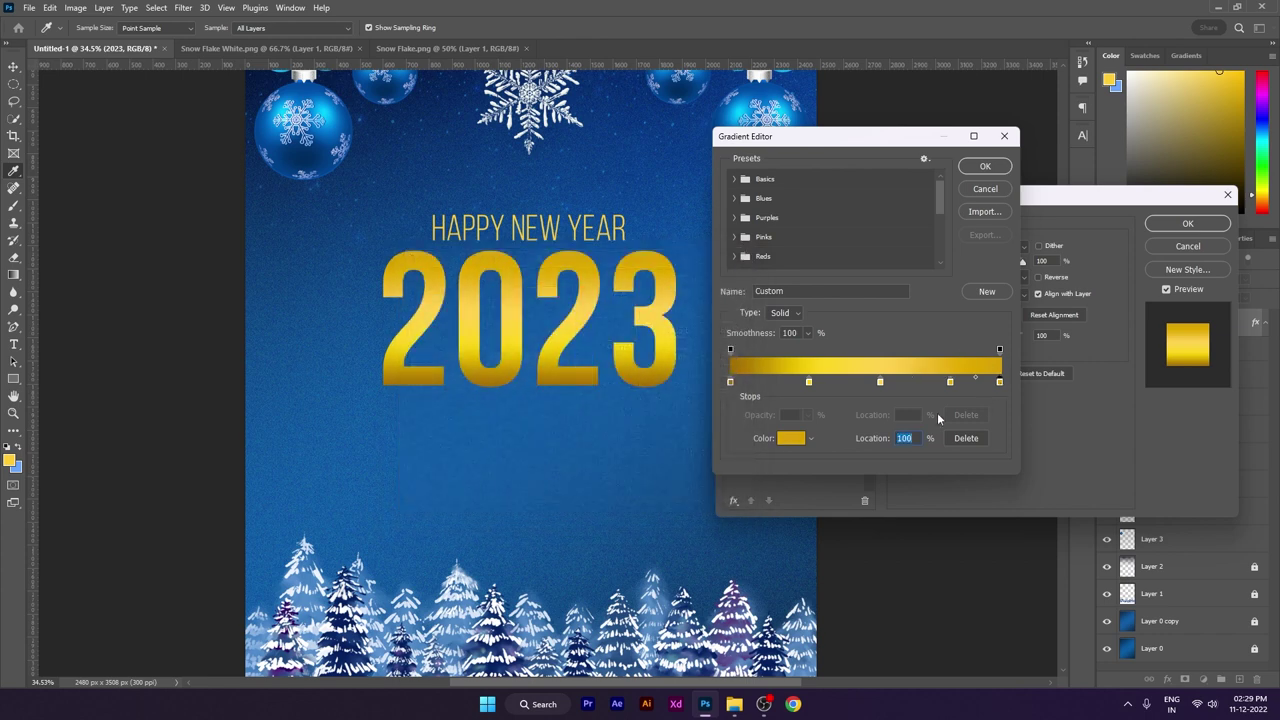
{"action": "left_click", "coordinate": [797, 443]}
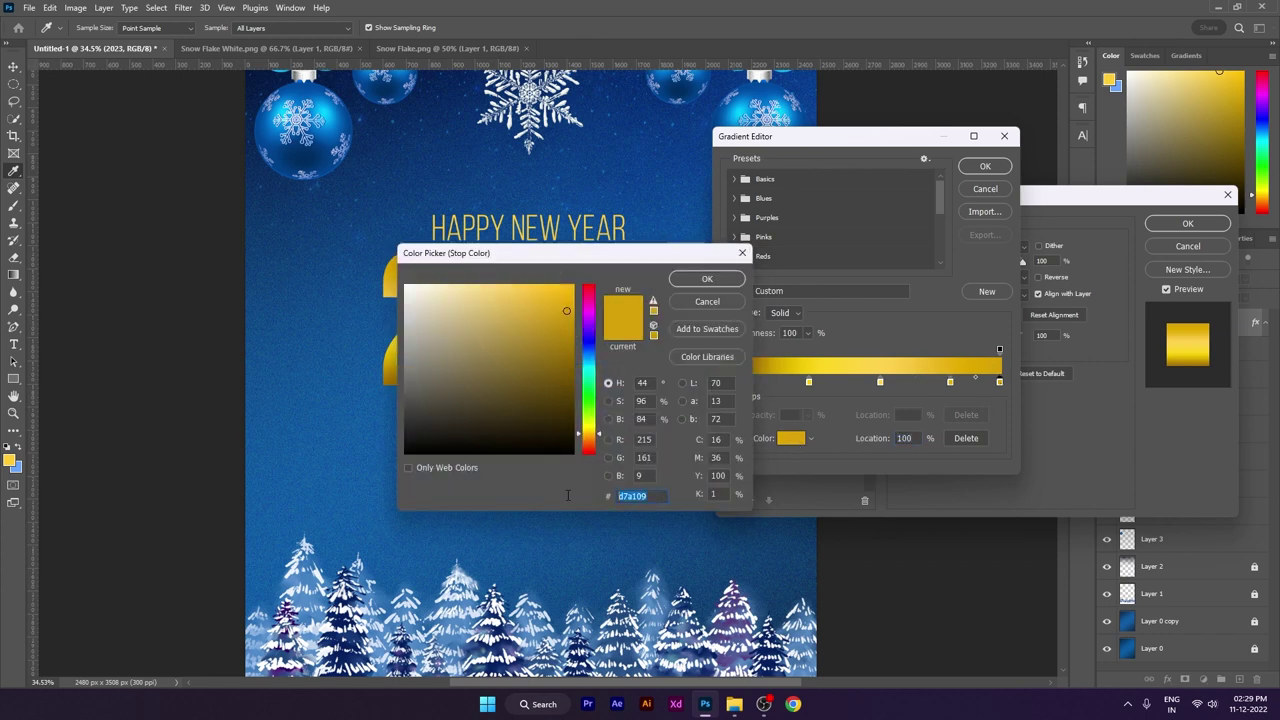
{"action": "left_click", "coordinate": [712, 281]}
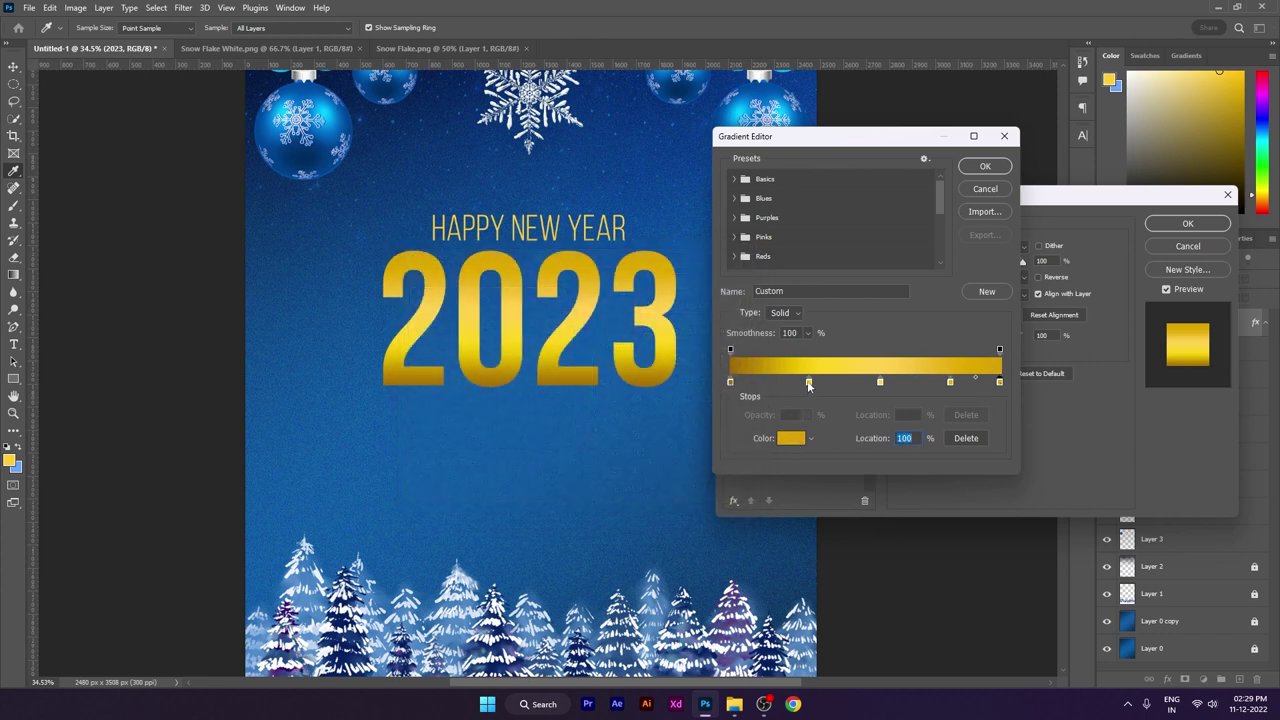
{"action": "left_click_drag", "start_coordinate": [809, 383], "coordinate": [805, 381]}
{"action": "left_click", "coordinate": [985, 167]}
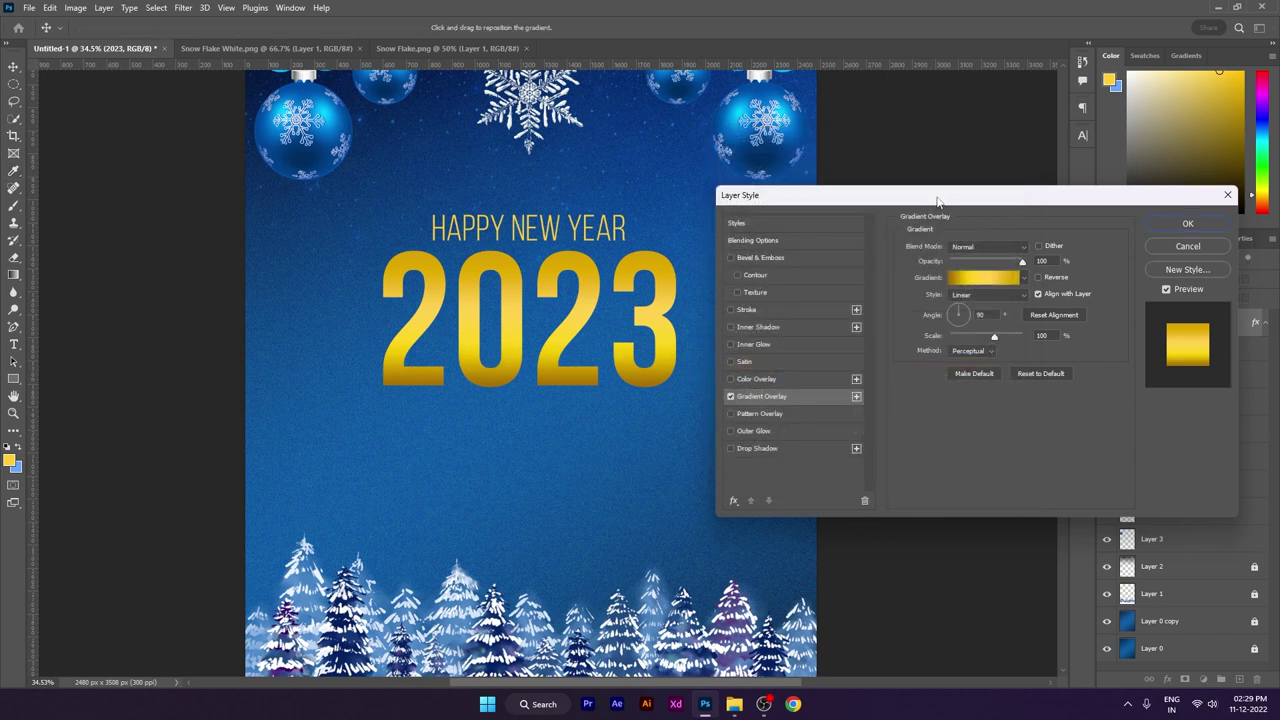
- Add a white 10 px outside Stroke to the 2023 text
{"action": "left_click_drag", "start_coordinate": [939, 202], "coordinate": [953, 192]}
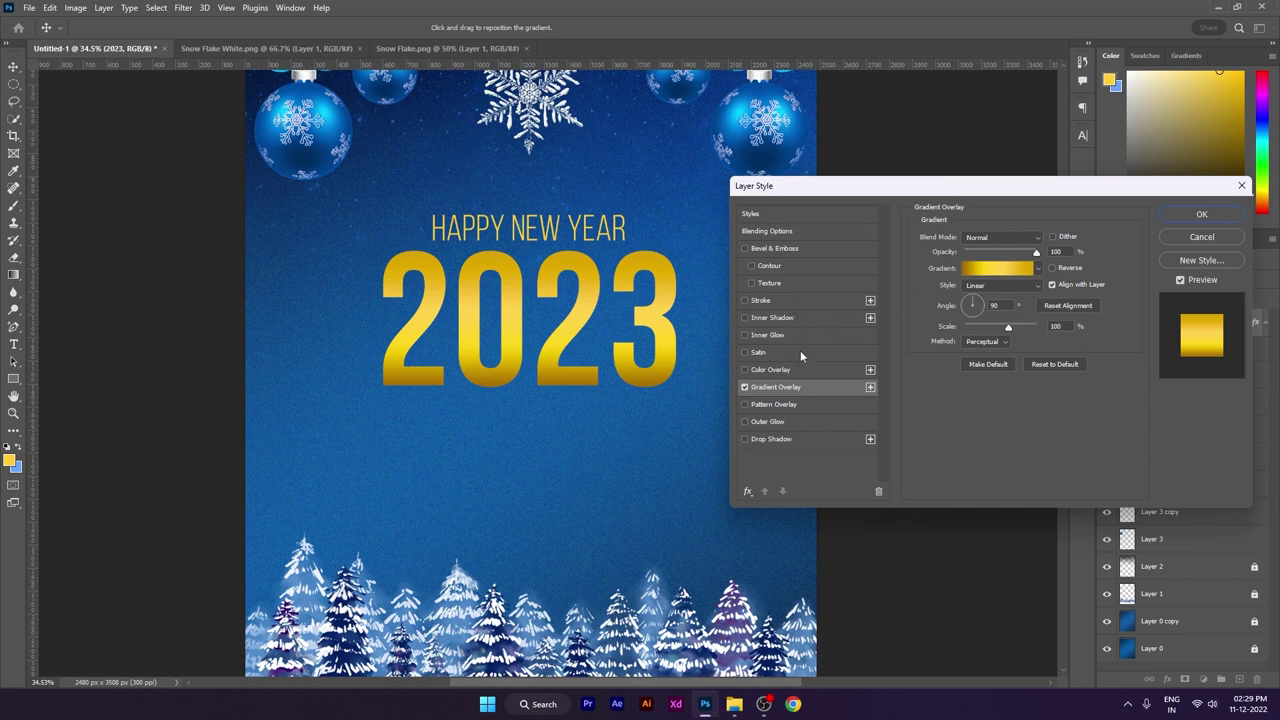
{"action": "left_click", "coordinate": [776, 302]}
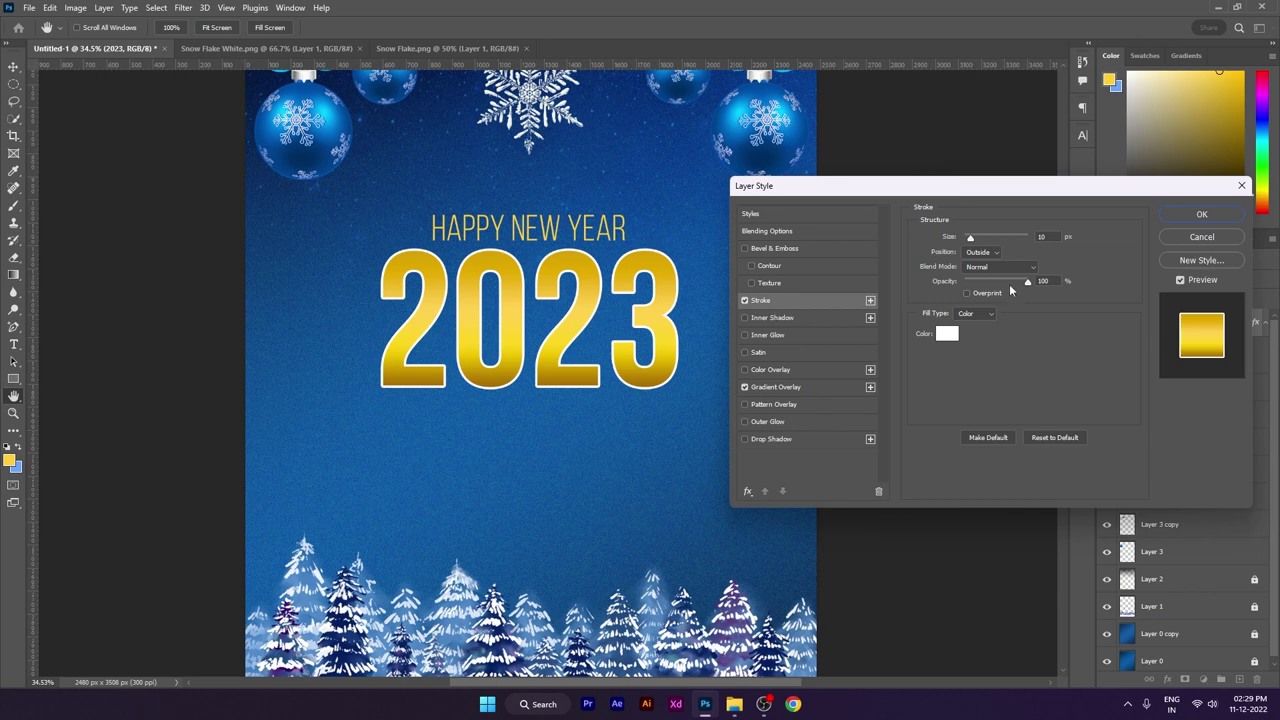
{"action": "left_click", "coordinate": [947, 336]}
{"action": "left_click_drag", "start_coordinate": [636, 263], "coordinate": [650, 283]}
{"action": "left_click", "coordinate": [721, 298]}
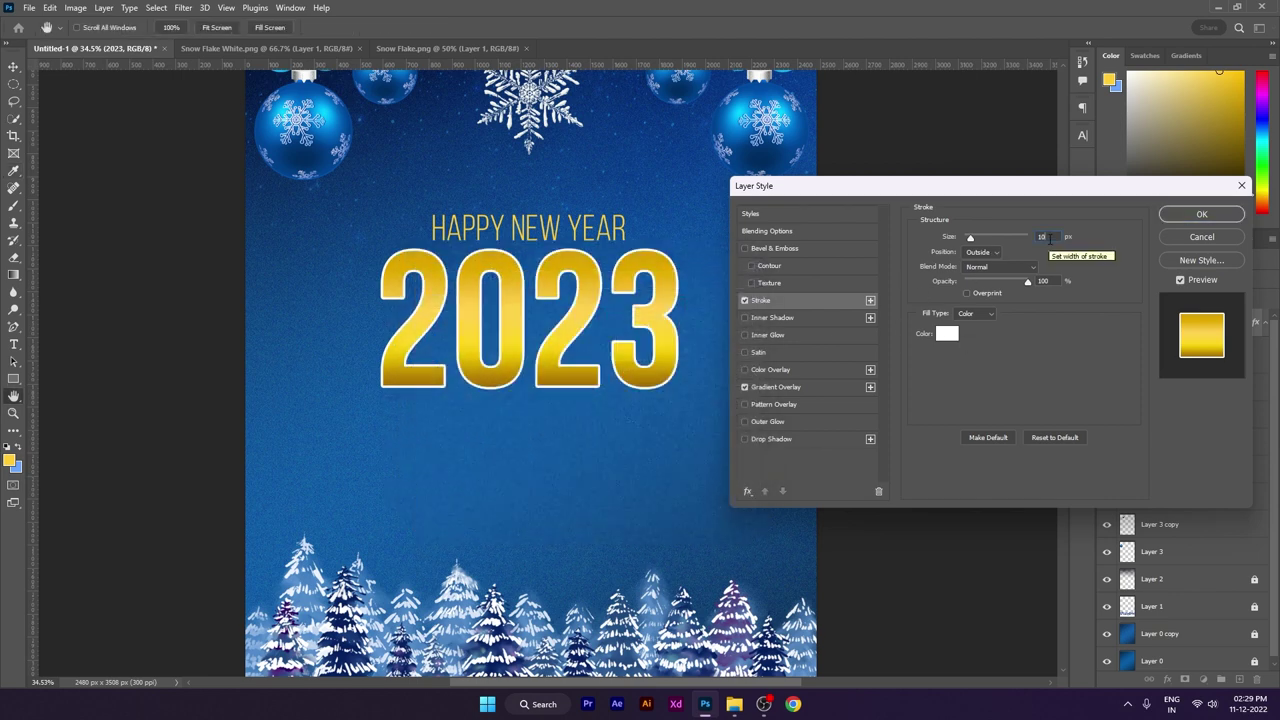
- Add a black Multiply Drop Shadow to the 2023 text with 35% opacity and a 109 px size, and apply the layer style
{"action": "left_click", "coordinate": [748, 440]}
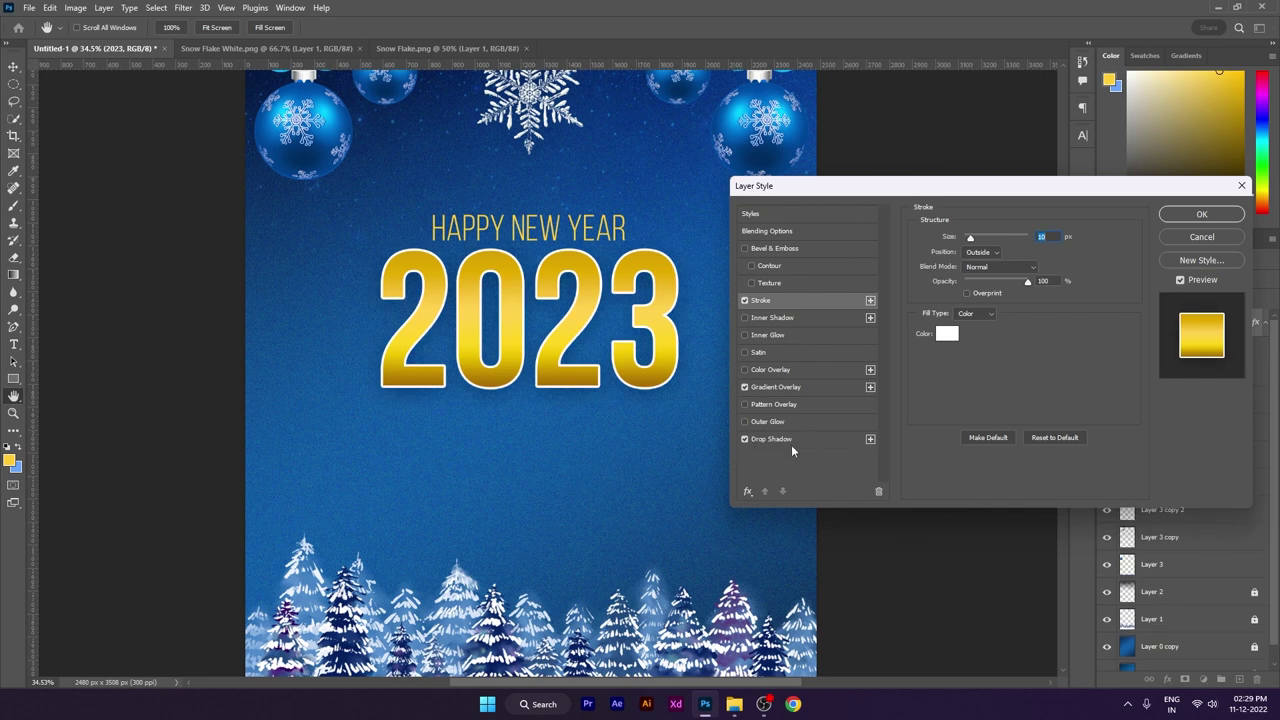
{"action": "left_click", "coordinate": [791, 447]}
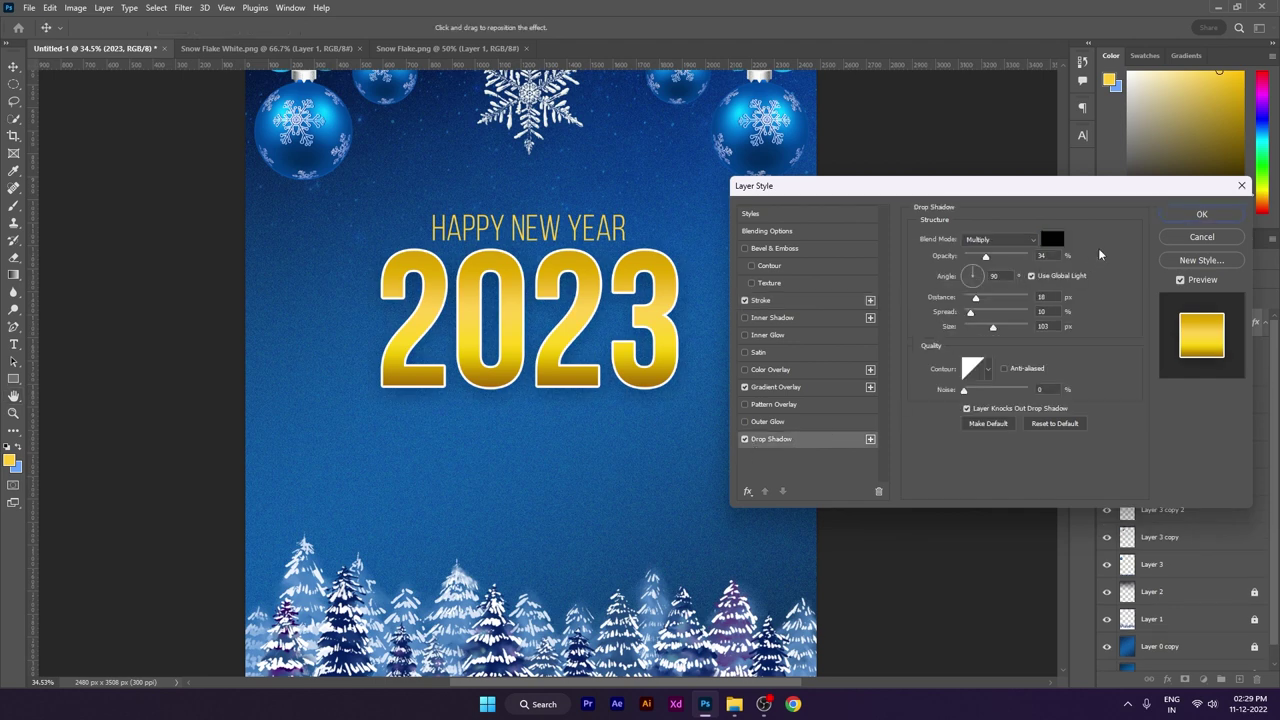
{"action": "double_click", "coordinate": [1042, 255]}
{"action": "type", "text": "3"}
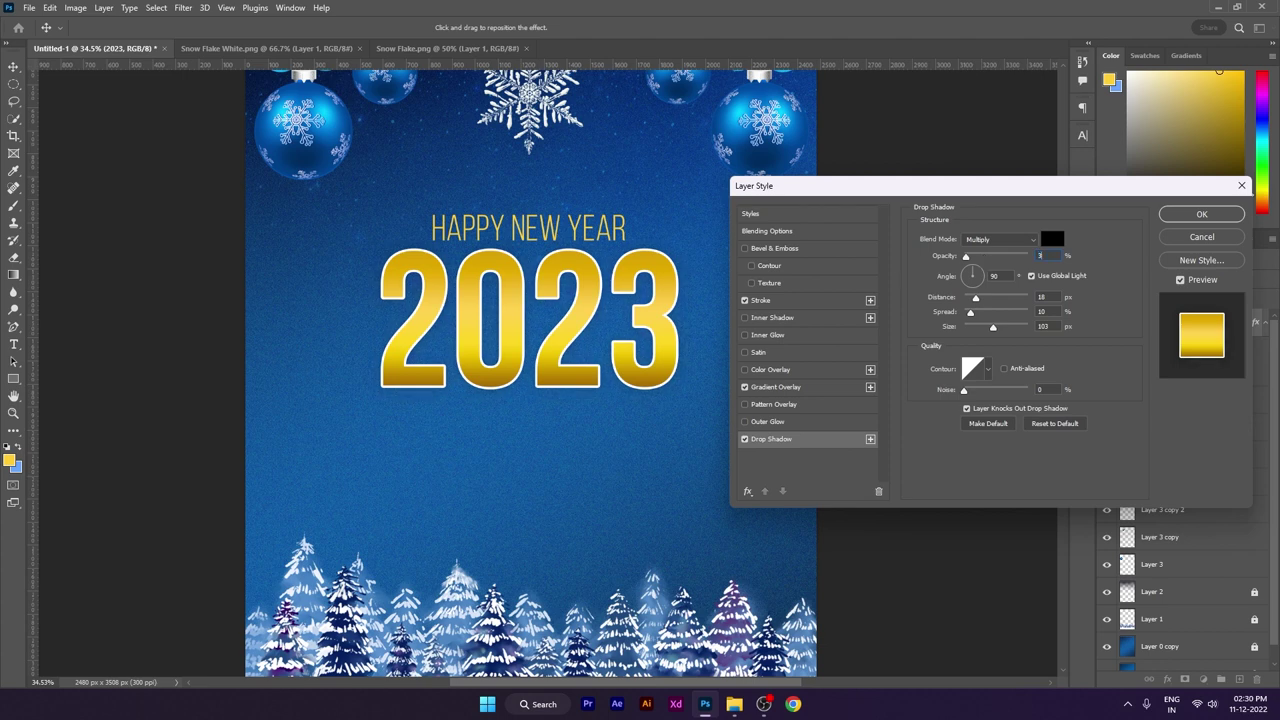
{"action": "type", "text": "5"}
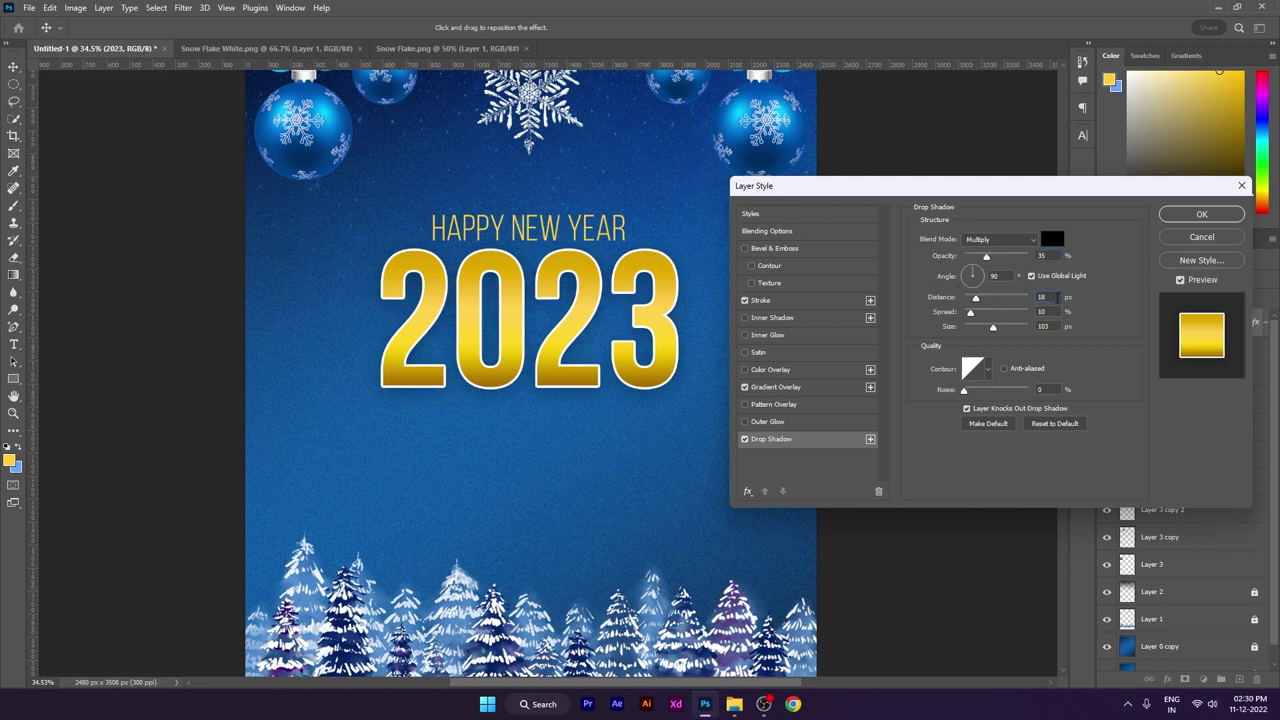
{"action": "left_click_drag", "start_coordinate": [994, 329], "coordinate": [996, 340]}
{"action": "left_click", "coordinate": [1190, 220]}
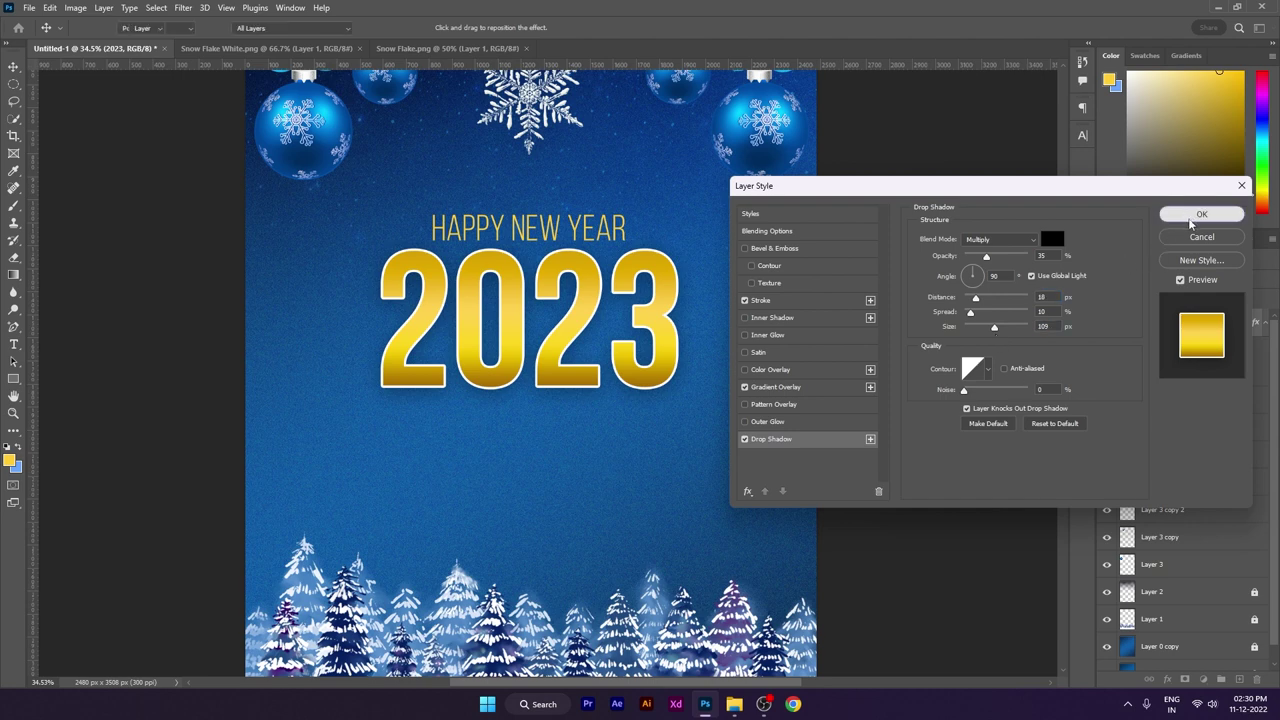
{"action": "left_click_drag", "start_coordinate": [887, 373], "coordinate": [883, 363]}
{"action": "left_click", "coordinate": [901, 366]}
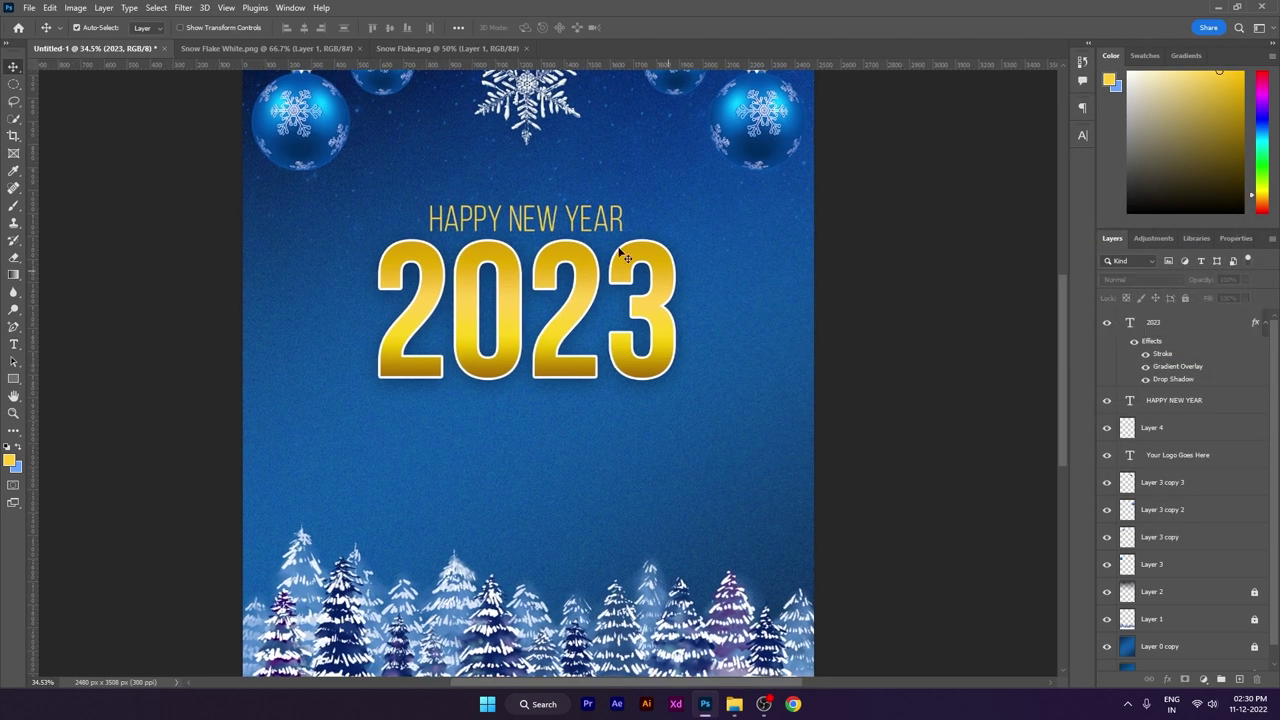
- Select the HAPPY NEW YEAR text, show the guides and add vertical guides at both outer edges of 2023
{"action": "left_click", "coordinate": [581, 215]}
{"action": "key", "text": "ctrl+;"}
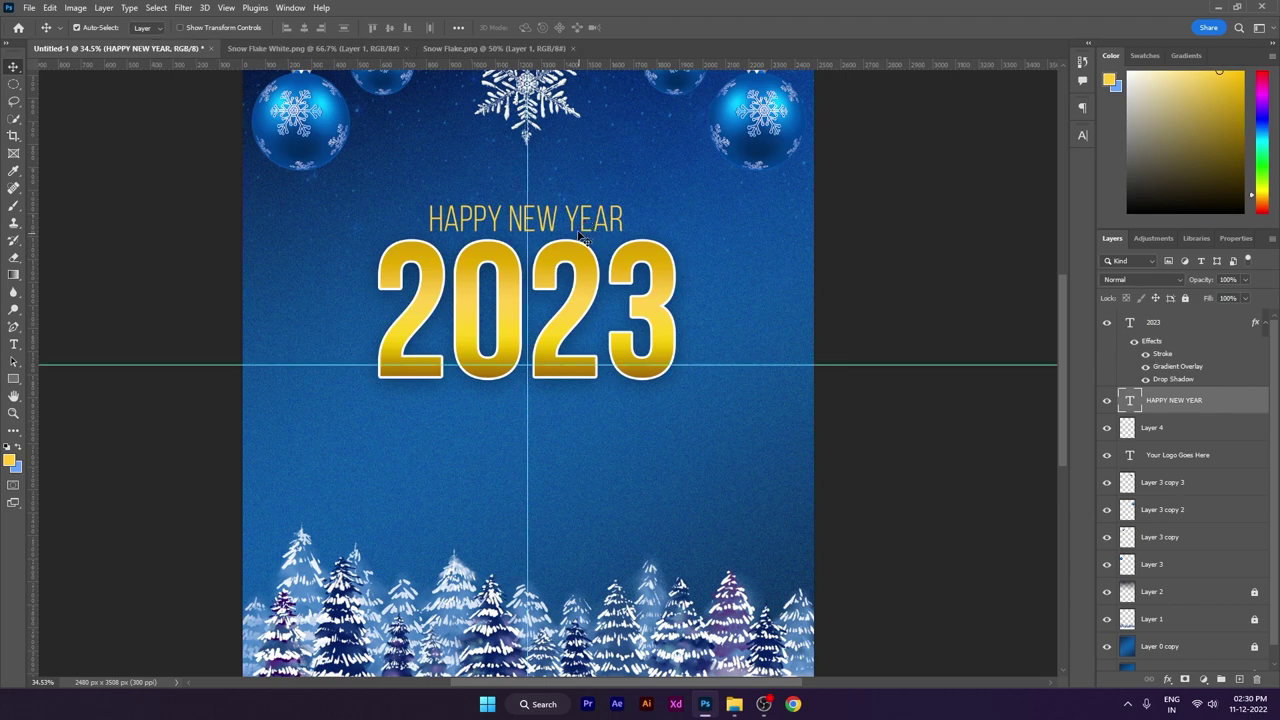
{"action": "scroll", "coordinate": [515, 192], "scroll_direction": "up", "scroll_amount": 3}
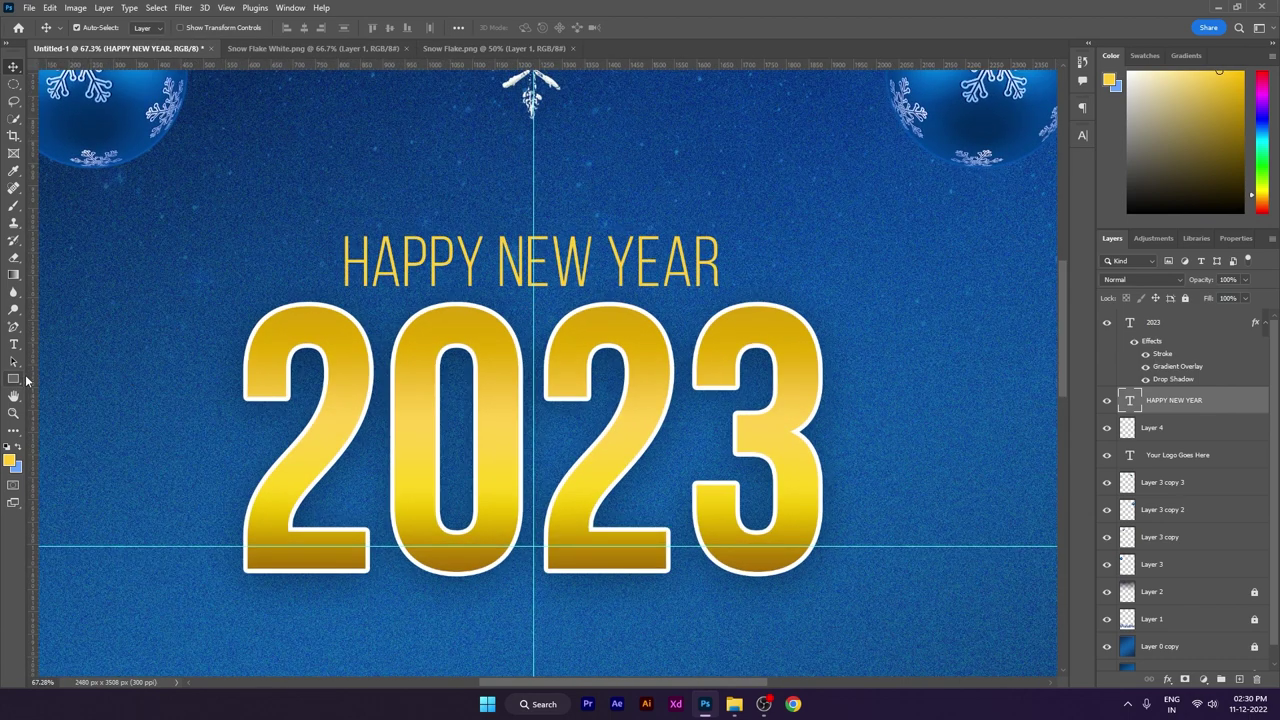
{"action": "left_click_drag", "start_coordinate": [36, 378], "coordinate": [242, 418]}
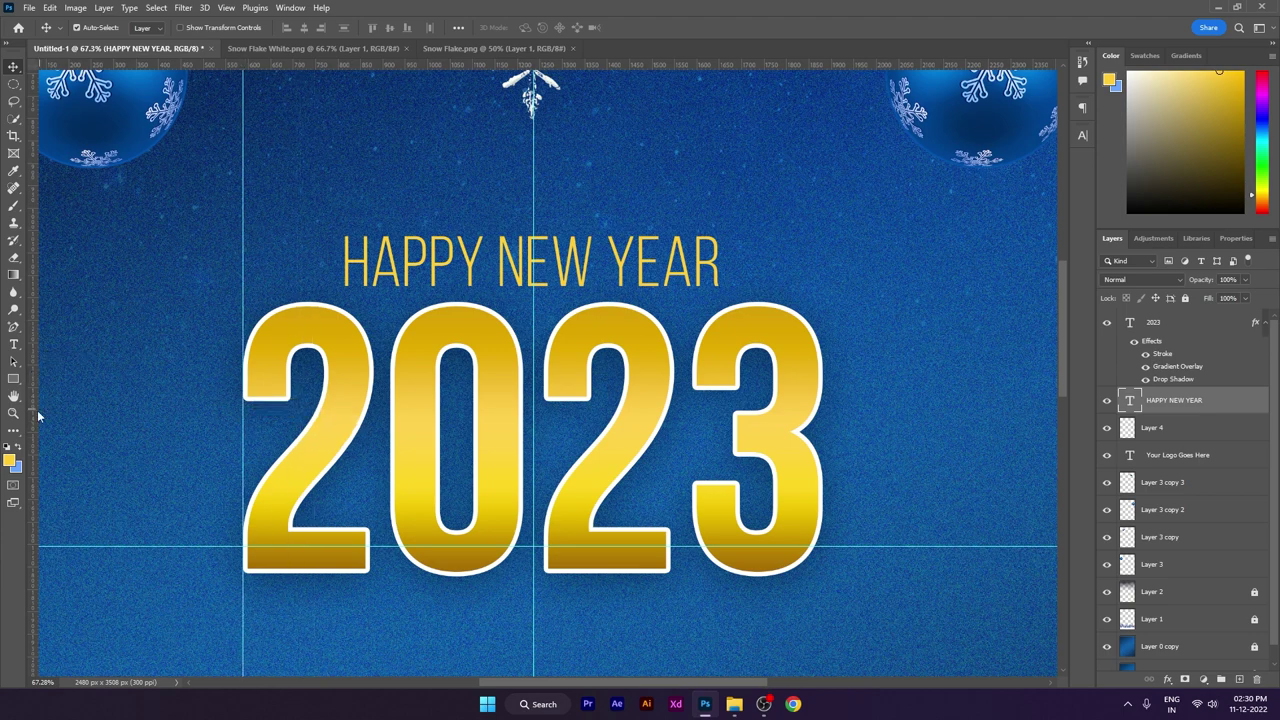
{"action": "left_click_drag", "start_coordinate": [34, 416], "coordinate": [823, 428]}
- Align HAPPY NEW YEAR with the guide at the start of 2023, scale it to the full width of 2023 and hide the guides
{"action": "scroll", "coordinate": [218, 272], "scroll_direction": "up", "scroll_amount": 1}
{"action": "scroll", "coordinate": [218, 272], "scroll_direction": "up", "scroll_amount": 3}
{"action": "left_click_drag", "start_coordinate": [455, 315], "coordinate": [288, 287]}
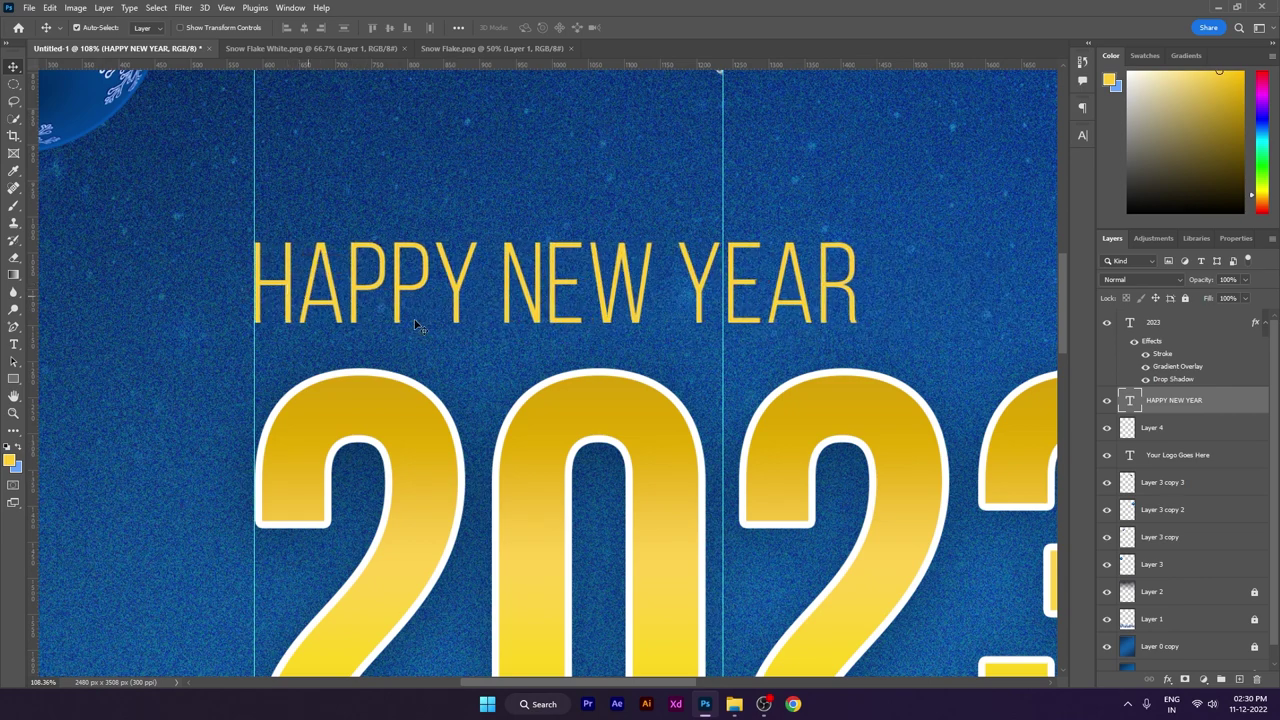
{"action": "scroll", "coordinate": [466, 357], "scroll_direction": "right", "scroll_amount": 3}
{"action": "key", "text": "ctrl+t"}
{"action": "left_click_drag", "start_coordinate": [617, 288], "coordinate": [950, 305]}
{"action": "key", "text": "Return"}
{"action": "scroll", "coordinate": [639, 366], "scroll_direction": "down", "scroll_amount": 4}
{"action": "scroll", "coordinate": [643, 370], "scroll_direction": "down", "scroll_amount": 3}
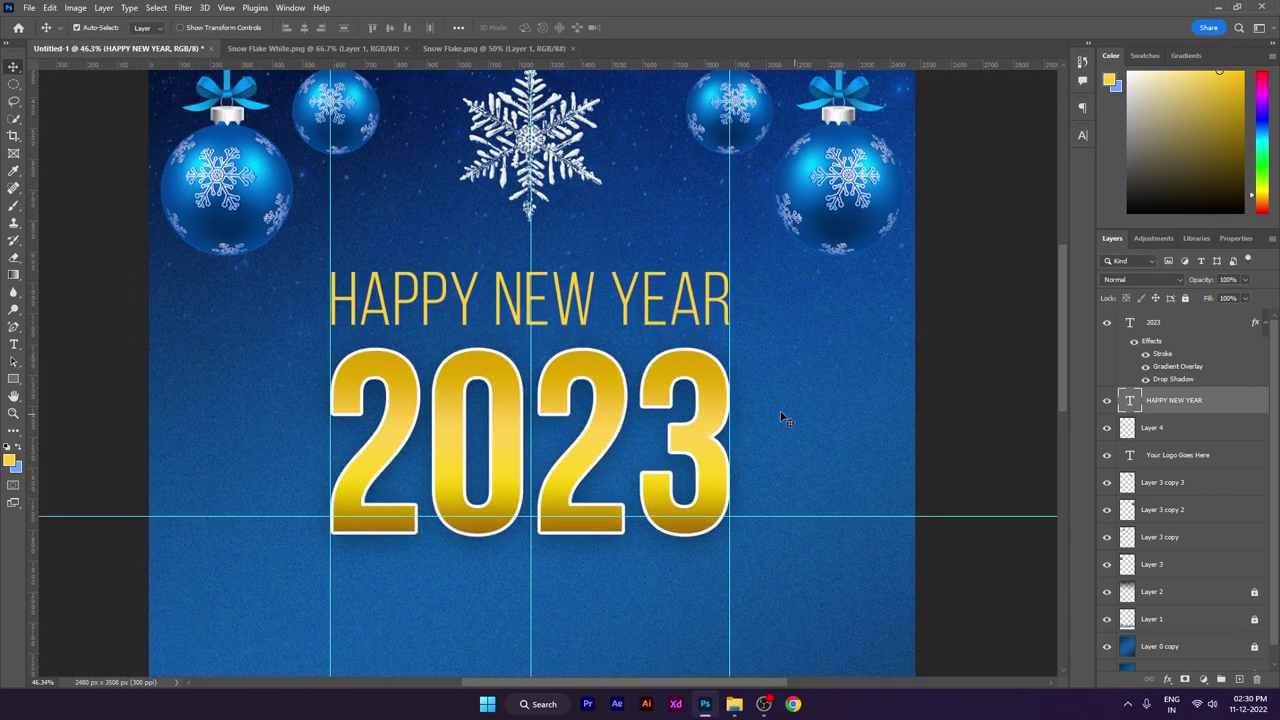
{"action": "scroll", "coordinate": [800, 416], "scroll_direction": "down", "scroll_amount": 2}
{"action": "scroll", "coordinate": [749, 362], "scroll_direction": "down", "scroll_amount": 2}
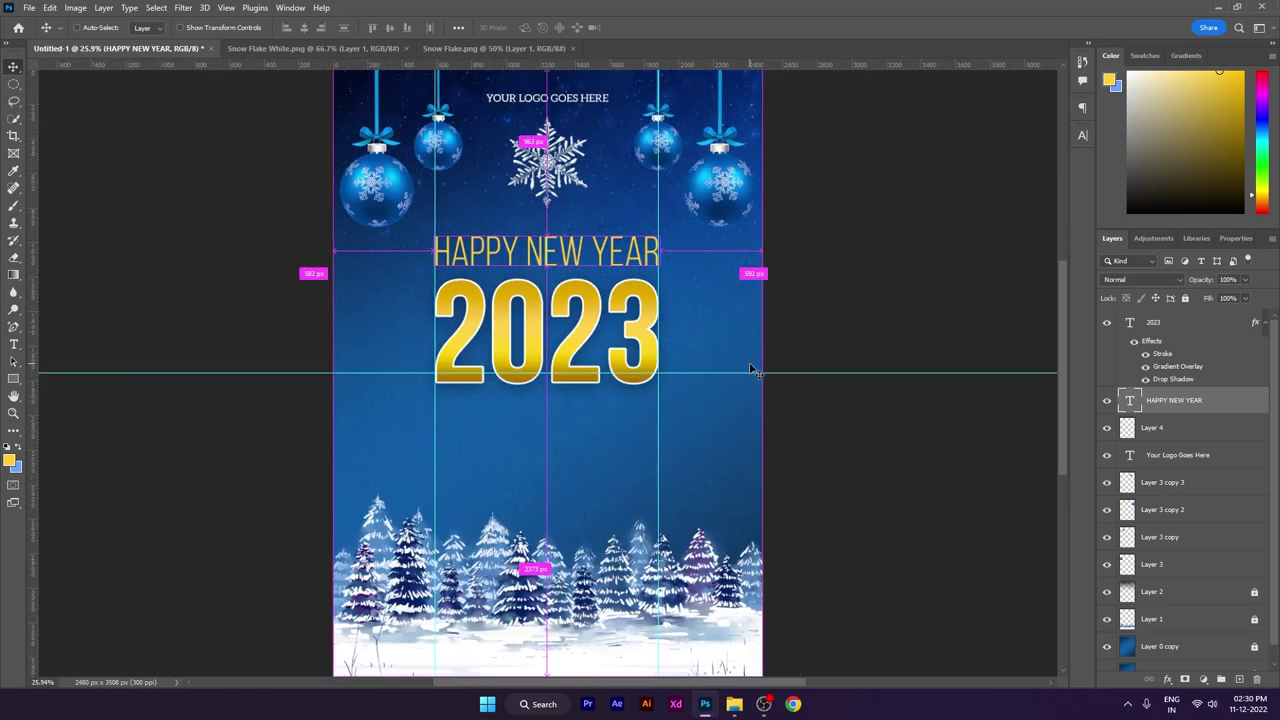
{"action": "key", "text": "ctrl+semicolon"}
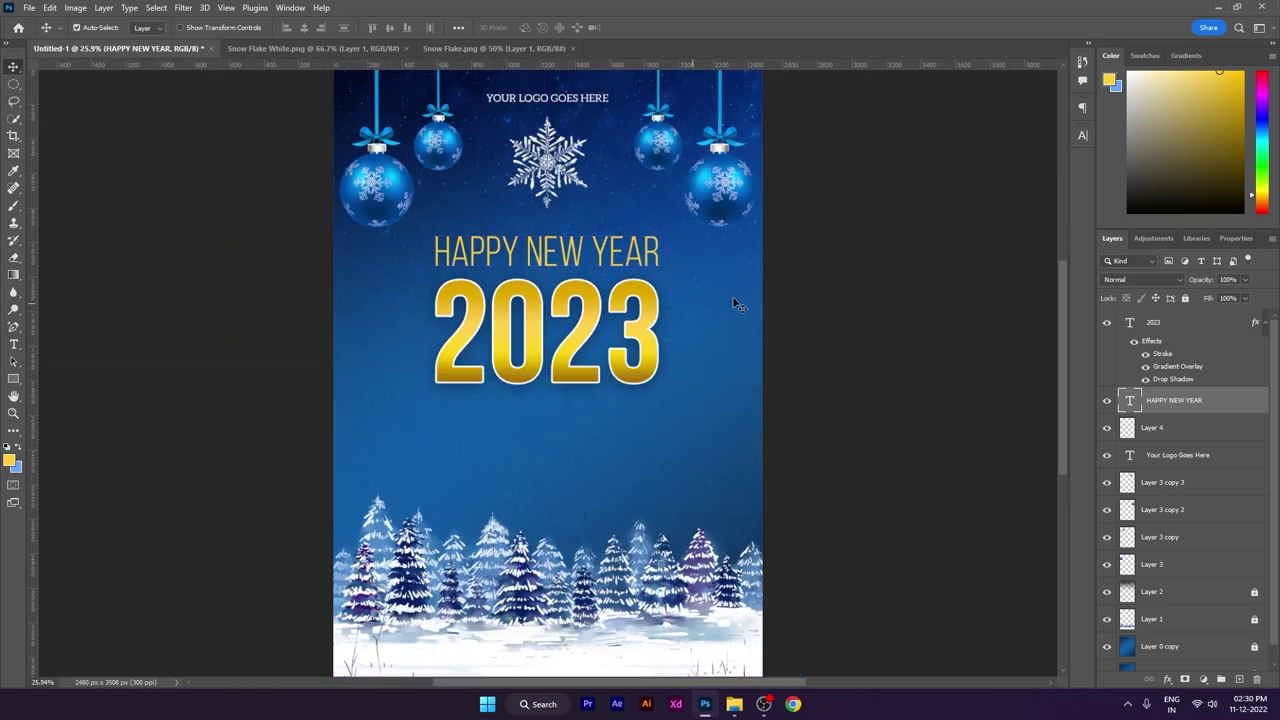
- Add a black Multiply Drop Shadow to HAPPY NEW YEAR with 29% opacity, 13 px distance, 10% spread and 10 px size
{"action": "right_click", "coordinate": [1262, 408]}
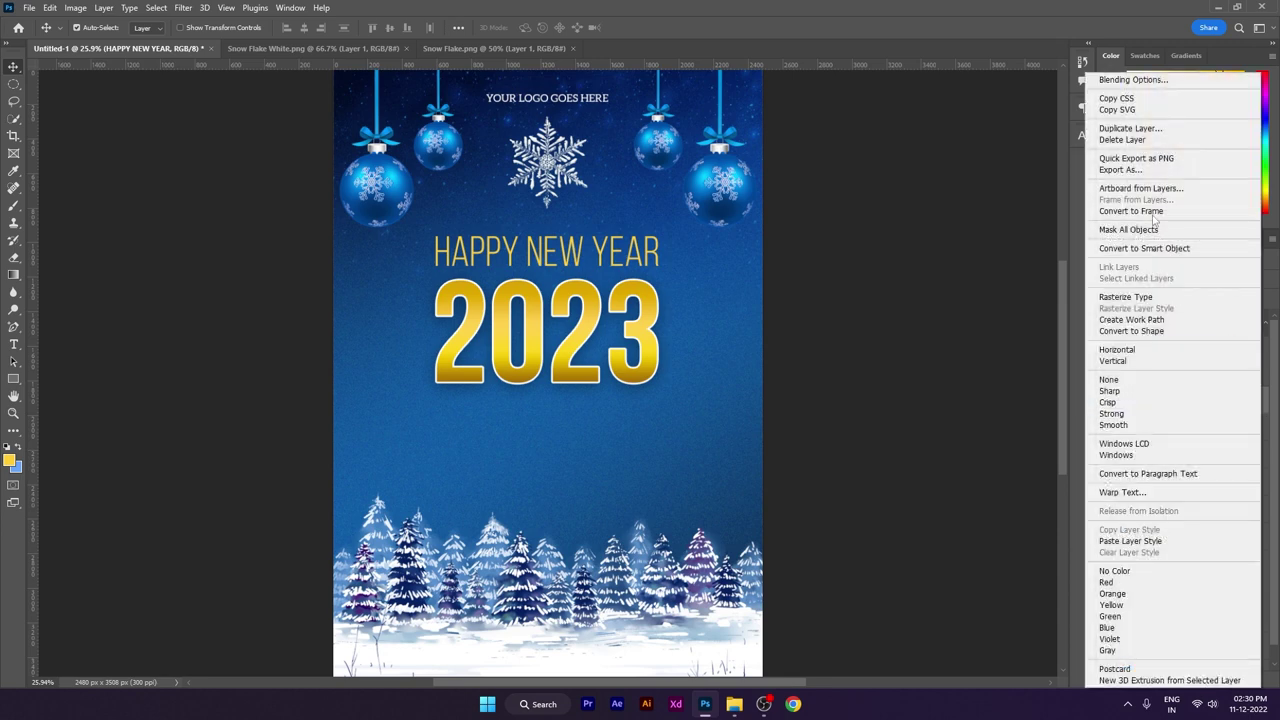
{"action": "left_click", "coordinate": [1133, 80]}
{"action": "left_click", "coordinate": [770, 440]}
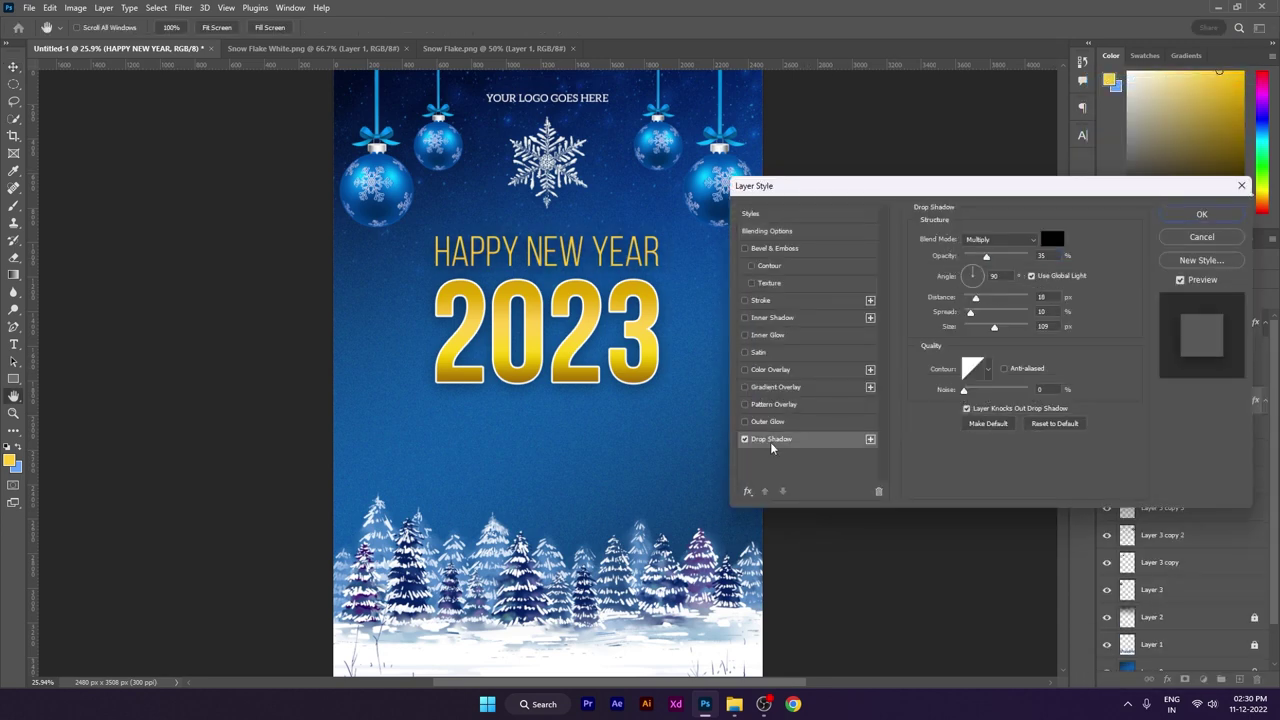
{"action": "left_click_drag", "start_coordinate": [981, 259], "coordinate": [984, 259]}
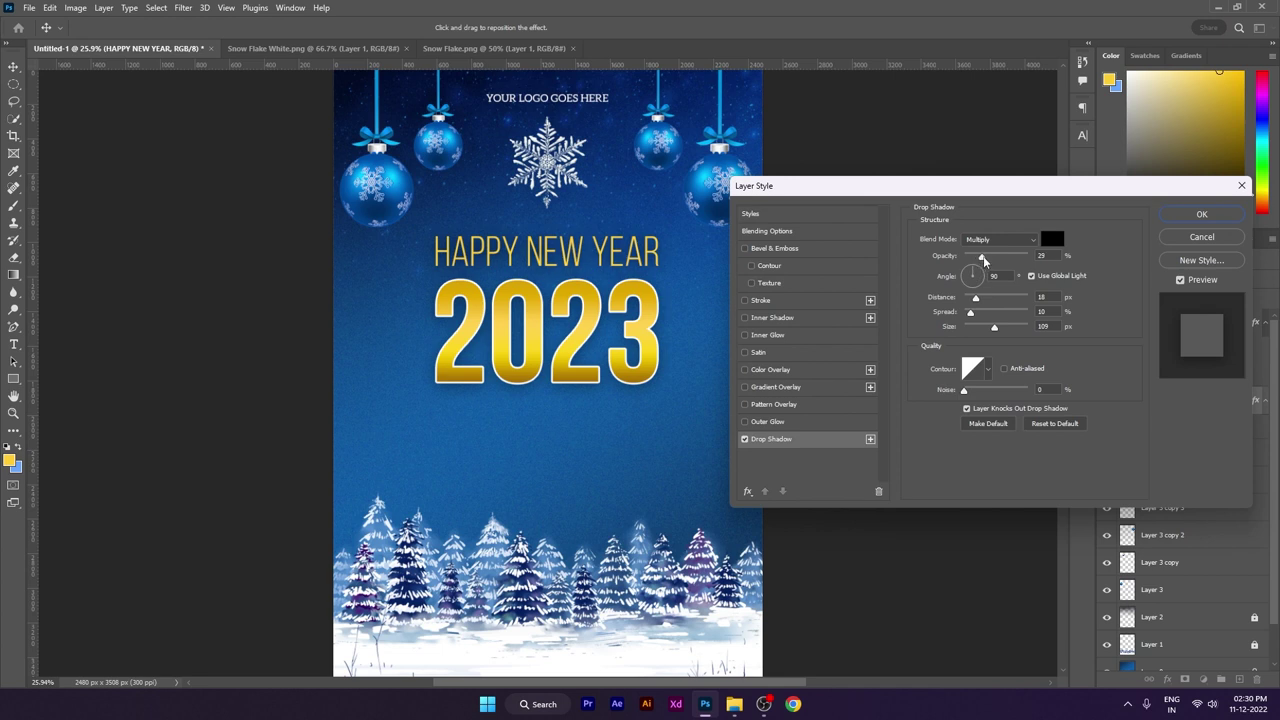
{"action": "left_click_drag", "start_coordinate": [994, 329], "coordinate": [975, 307]}
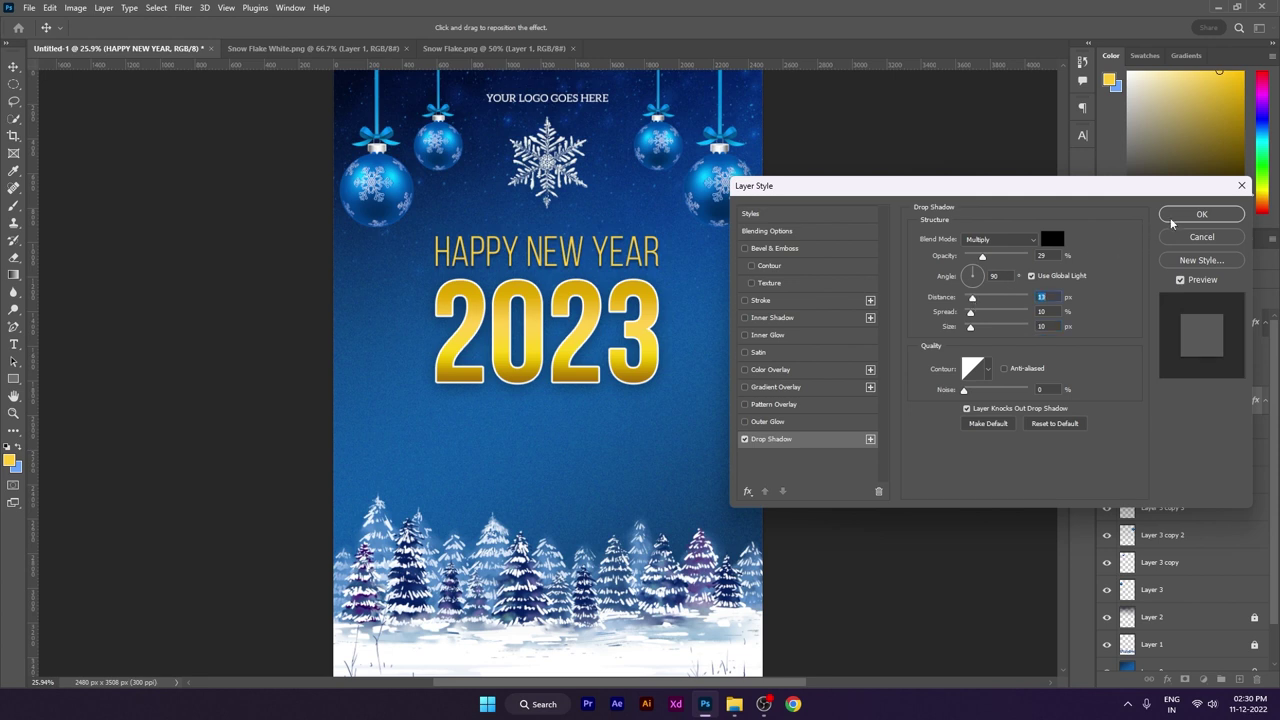
{"action": "left_click", "coordinate": [1202, 214]}
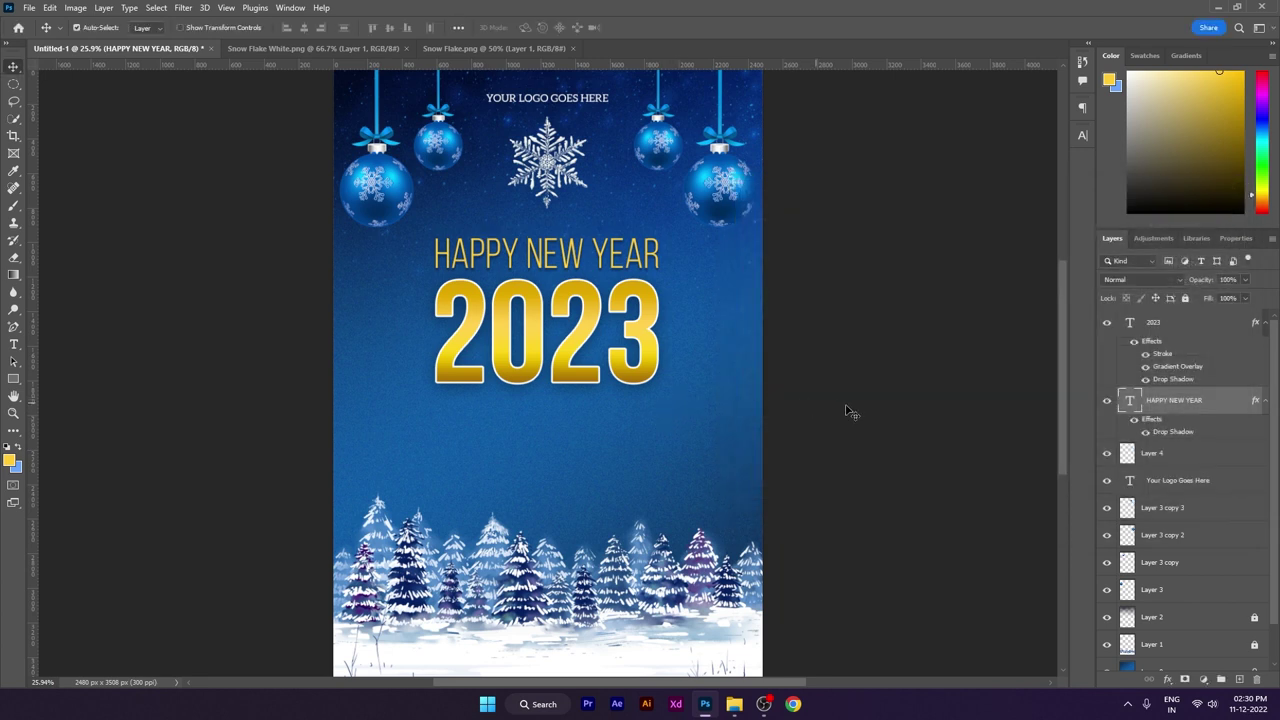
{"action": "left_click", "coordinate": [906, 372]}
- Show the guides and draw a white rectangle about 1294 by 171 px below 2023, spanning the two outer guides
{"action": "scroll", "coordinate": [880, 425], "scroll_direction": "down", "scroll_amount": 1}
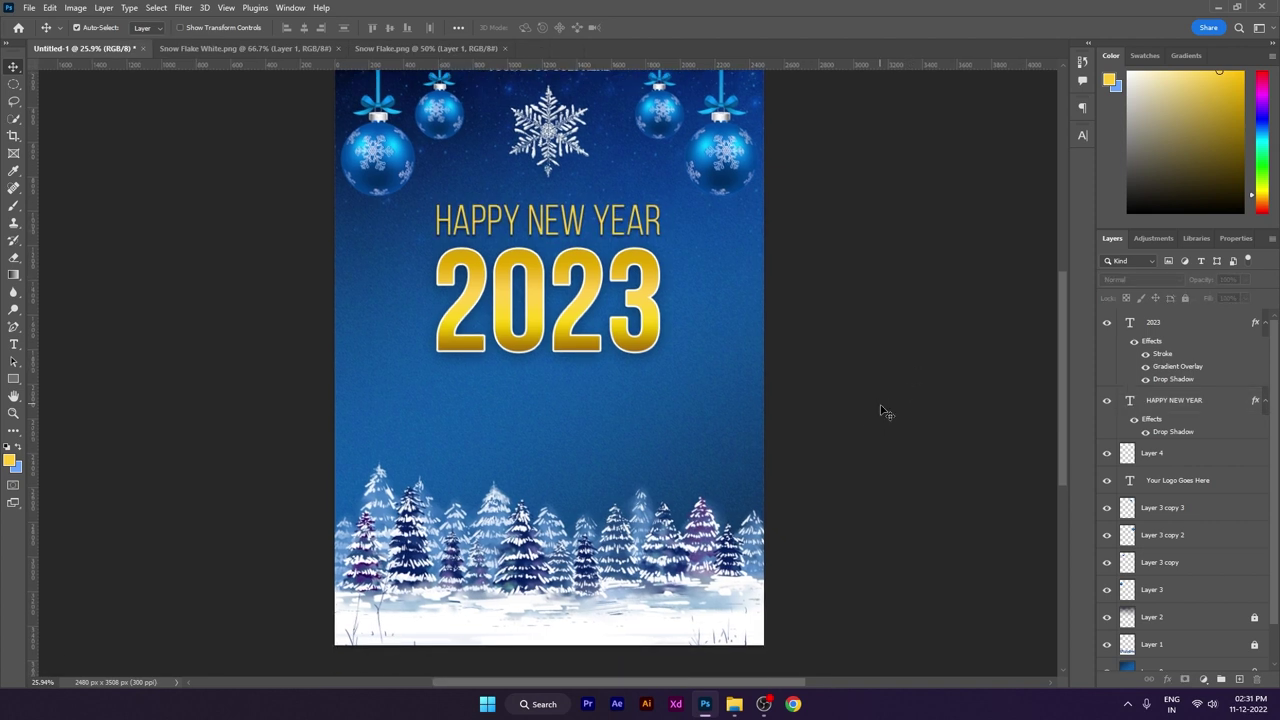
{"action": "key", "text": "ctrl+;"}
{"action": "scroll", "coordinate": [509, 391], "scroll_direction": "up", "scroll_amount": 5}
{"action": "scroll", "coordinate": [590, 422], "scroll_direction": "down", "scroll_amount": 2}
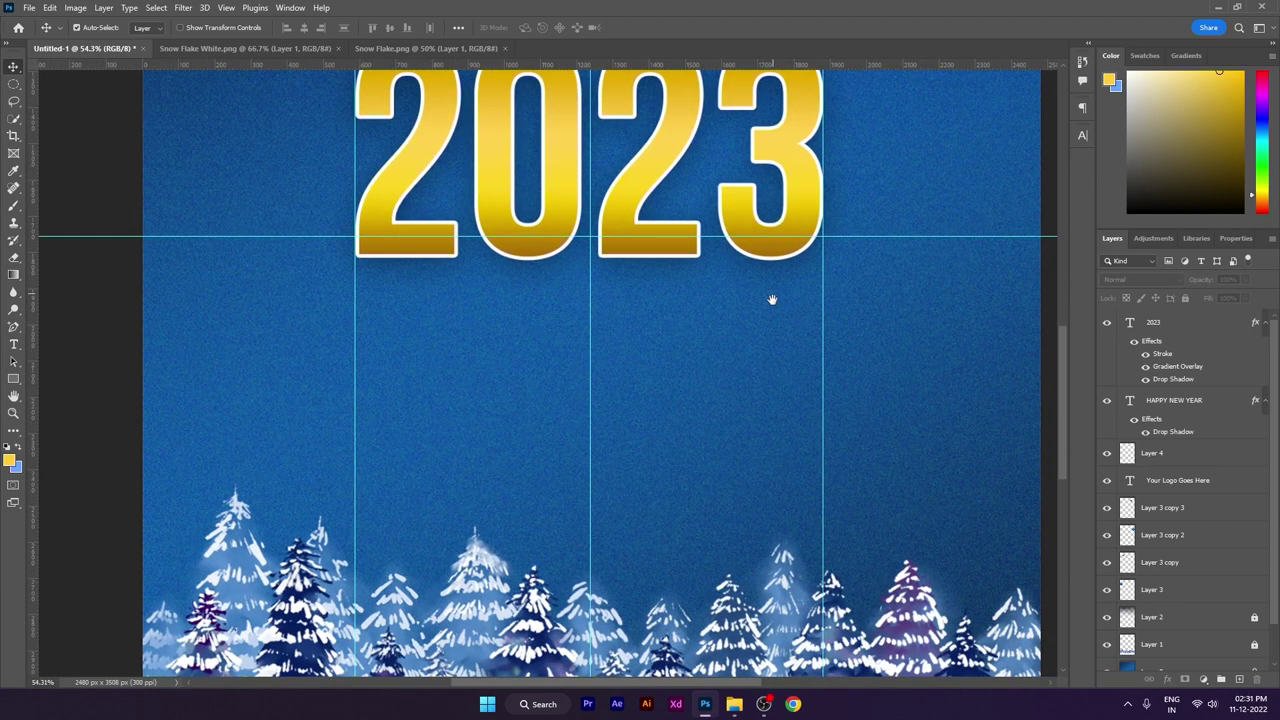
{"action": "scroll", "coordinate": [772, 300], "scroll_direction": "down", "scroll_amount": 1}
{"action": "left_click", "coordinate": [13, 379]}
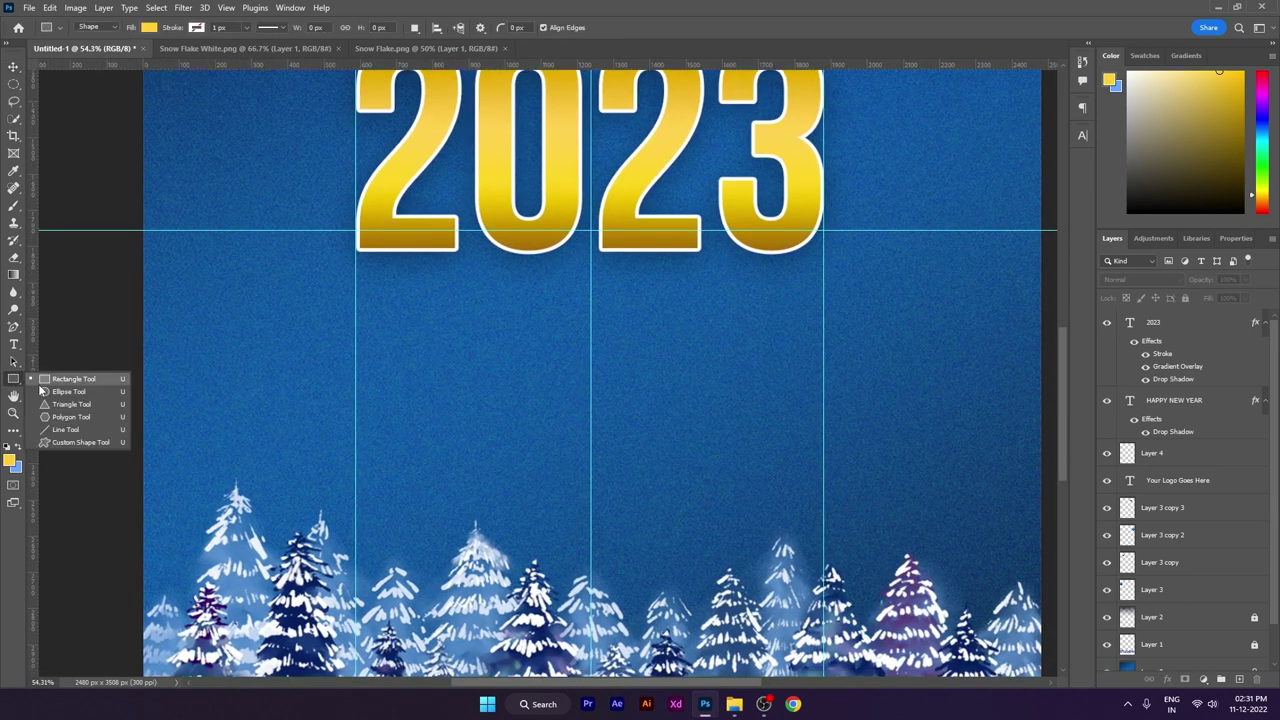
{"action": "left_click", "coordinate": [70, 379]}
{"action": "left_click_drag", "start_coordinate": [356, 298], "coordinate": [822, 360]}
{"action": "left_click", "coordinate": [149, 27]}
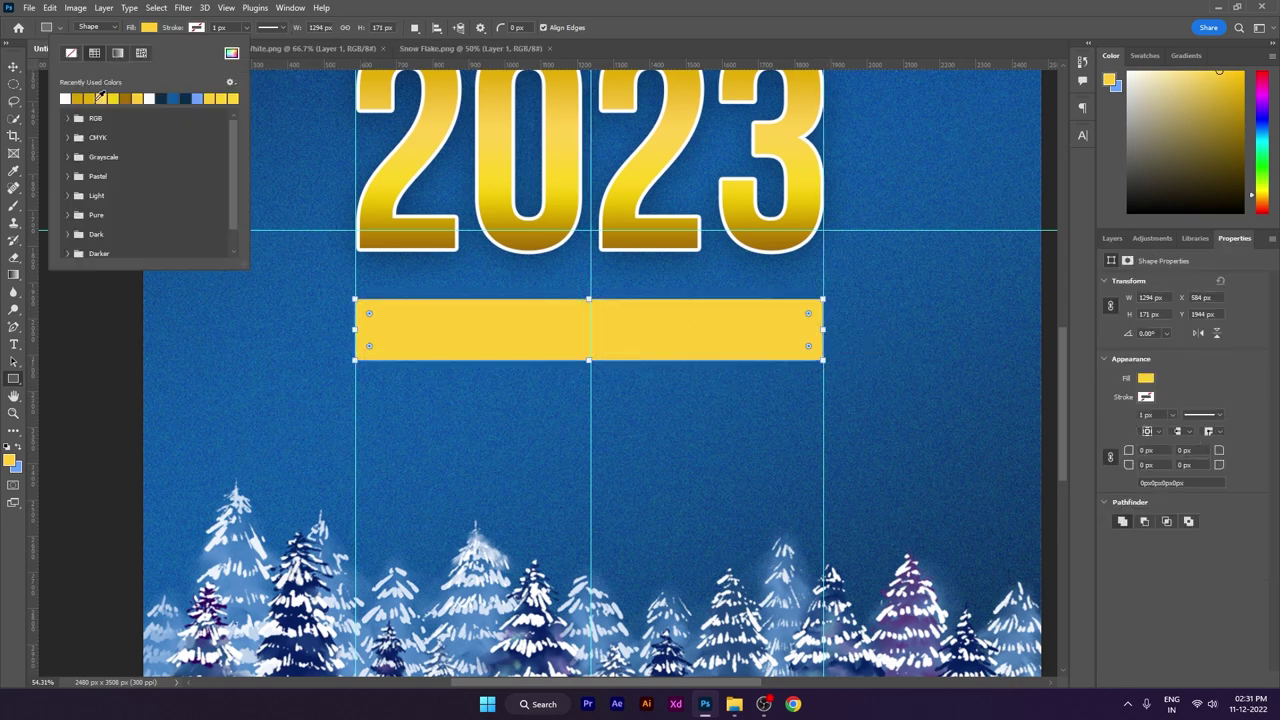
{"action": "left_click", "coordinate": [66, 98]}
{"action": "left_click", "coordinate": [10, 70]}
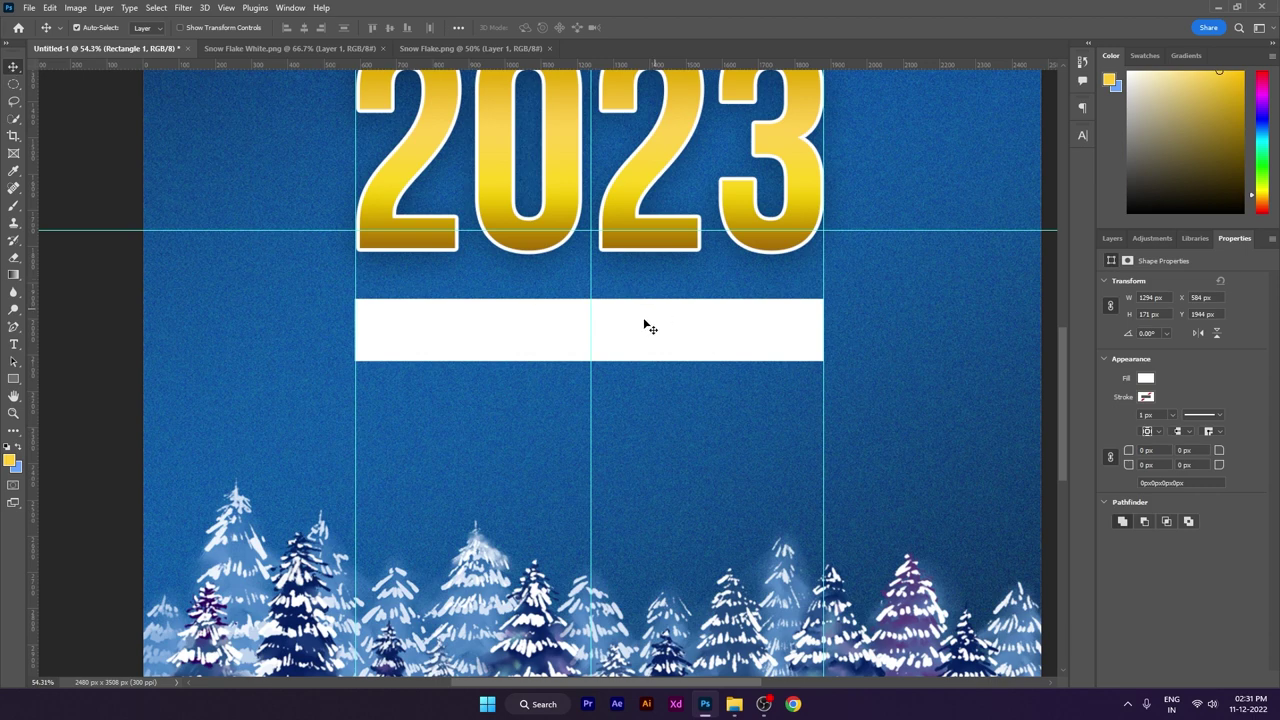
- Nudge the white rectangle up to Y 1904 px and pull its left edge in to the guide, making it 1291 px wide
{"action": "scroll", "coordinate": [645, 326], "scroll_direction": "up", "scroll_amount": 3}
{"action": "key", "text": "shift+Up"}
{"action": "key", "text": "shift+Up"}
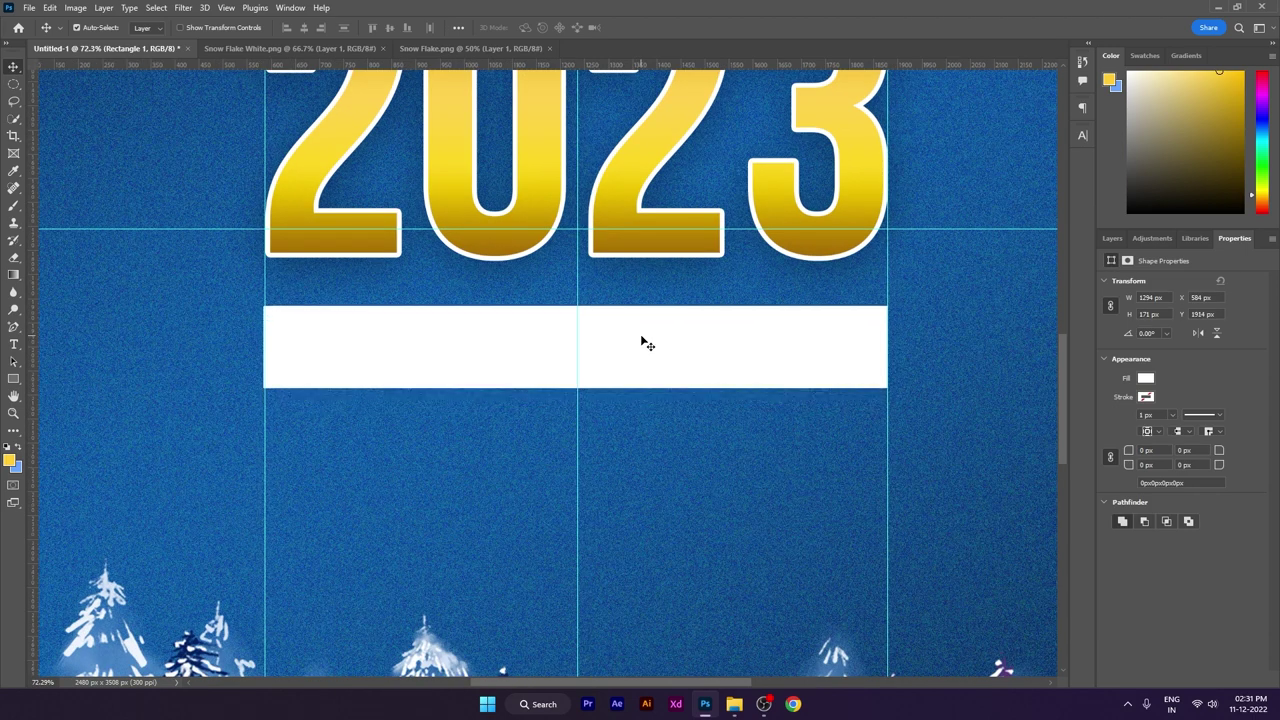
{"action": "key", "text": "shift+Up"}
{"action": "scroll", "coordinate": [300, 330], "scroll_direction": "up", "scroll_amount": 4}
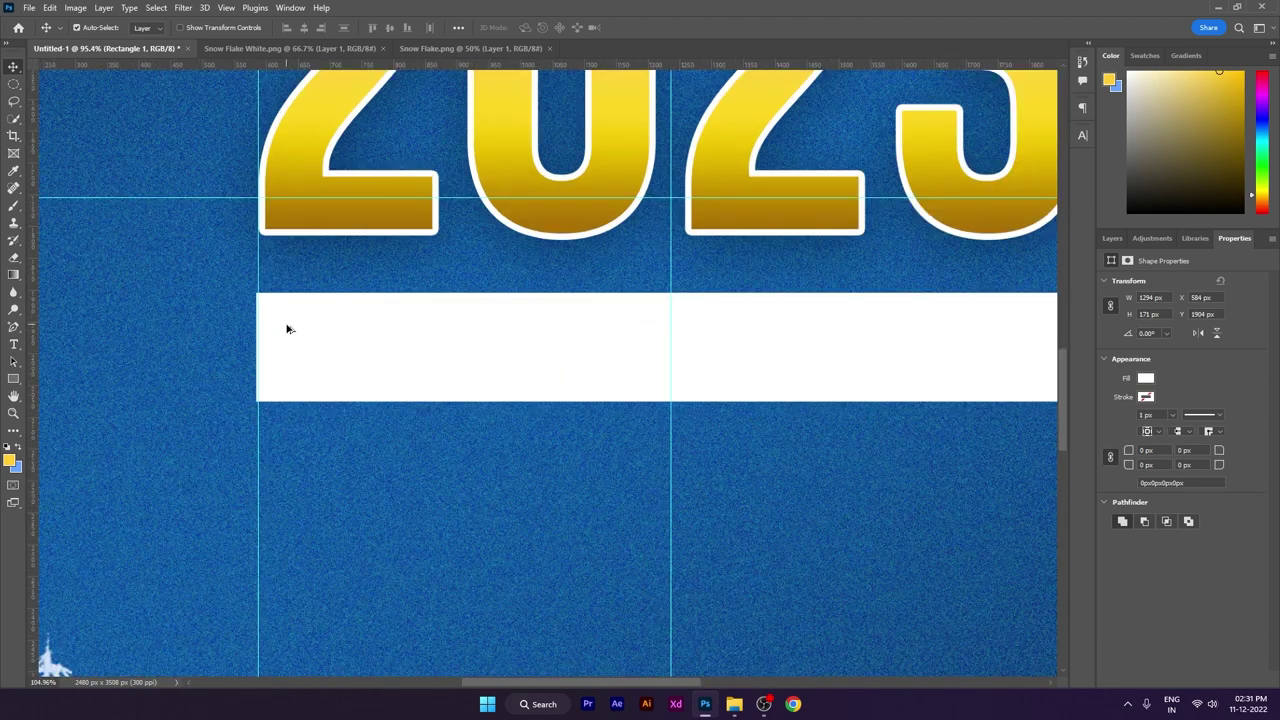
{"action": "left_click_drag", "start_coordinate": [244, 357], "coordinate": [249, 357]}
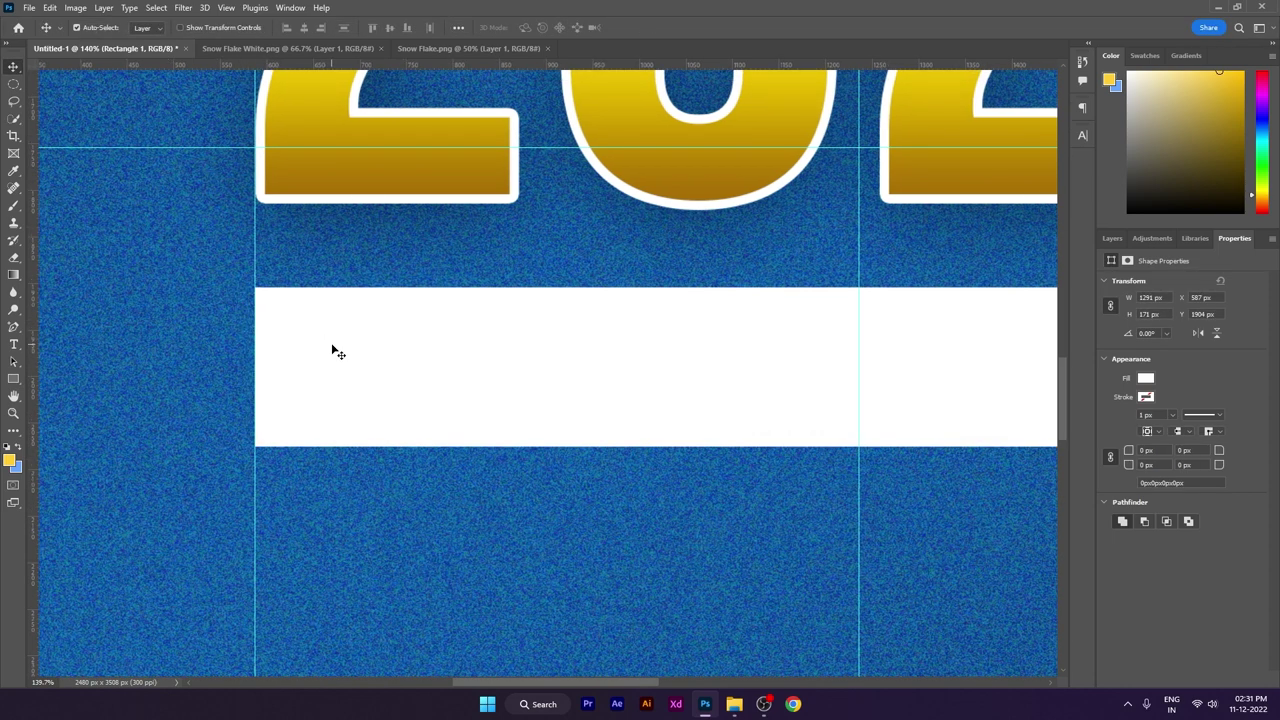
{"action": "key", "text": "ctrl+t"}
- Add an anchor point at the middle of the rectangle's left edge and pull it inward to form a curved notch
{"action": "left_click", "coordinate": [13, 329]}
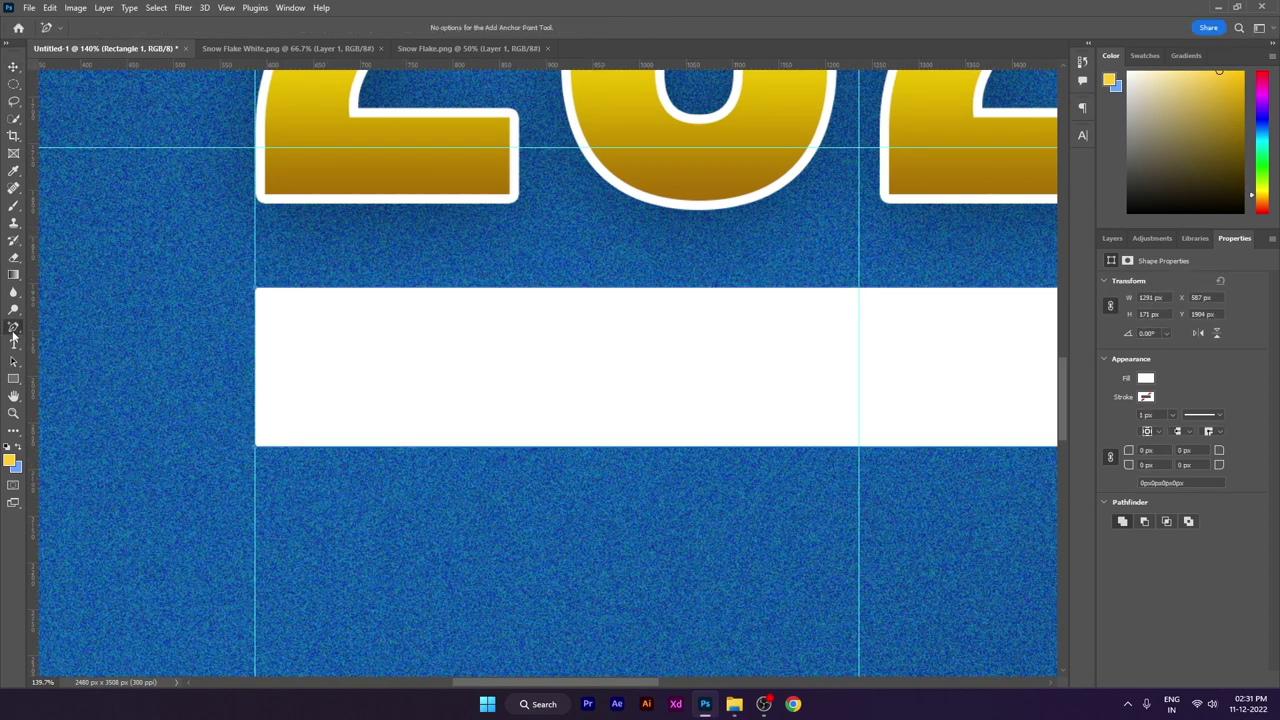
{"action": "right_click", "coordinate": [17, 332]}
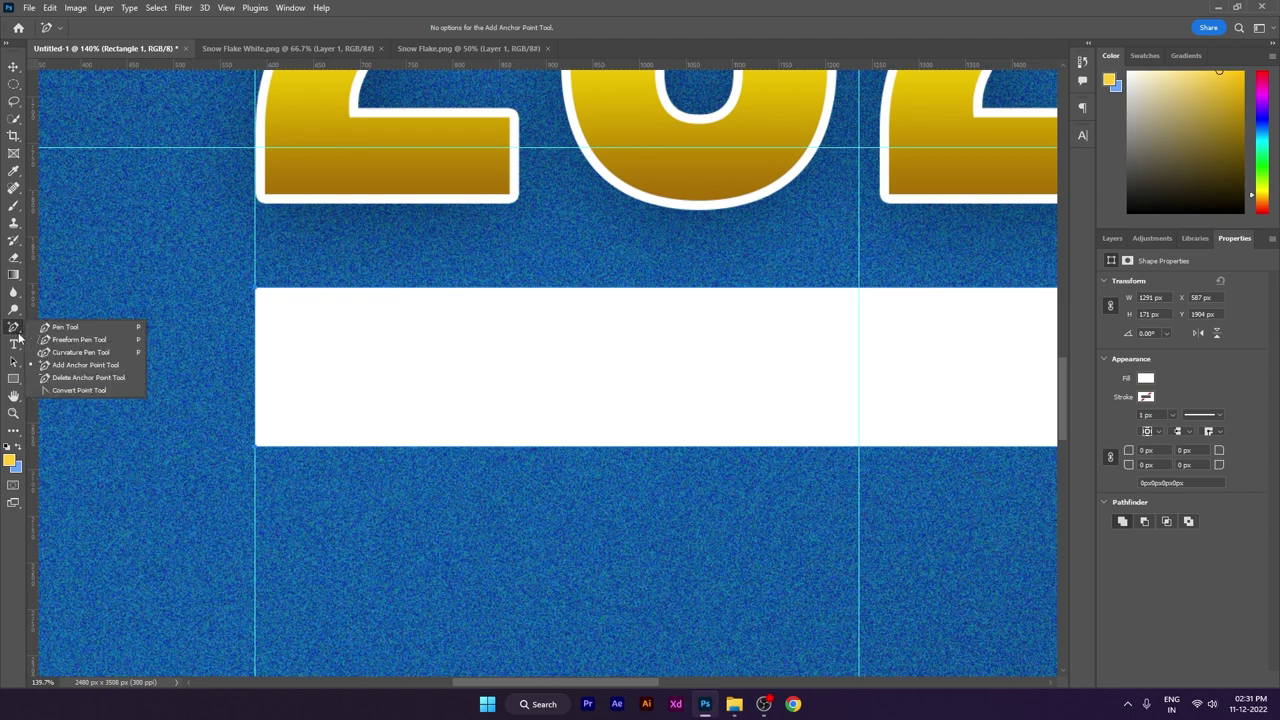
{"action": "left_click", "coordinate": [84, 368]}
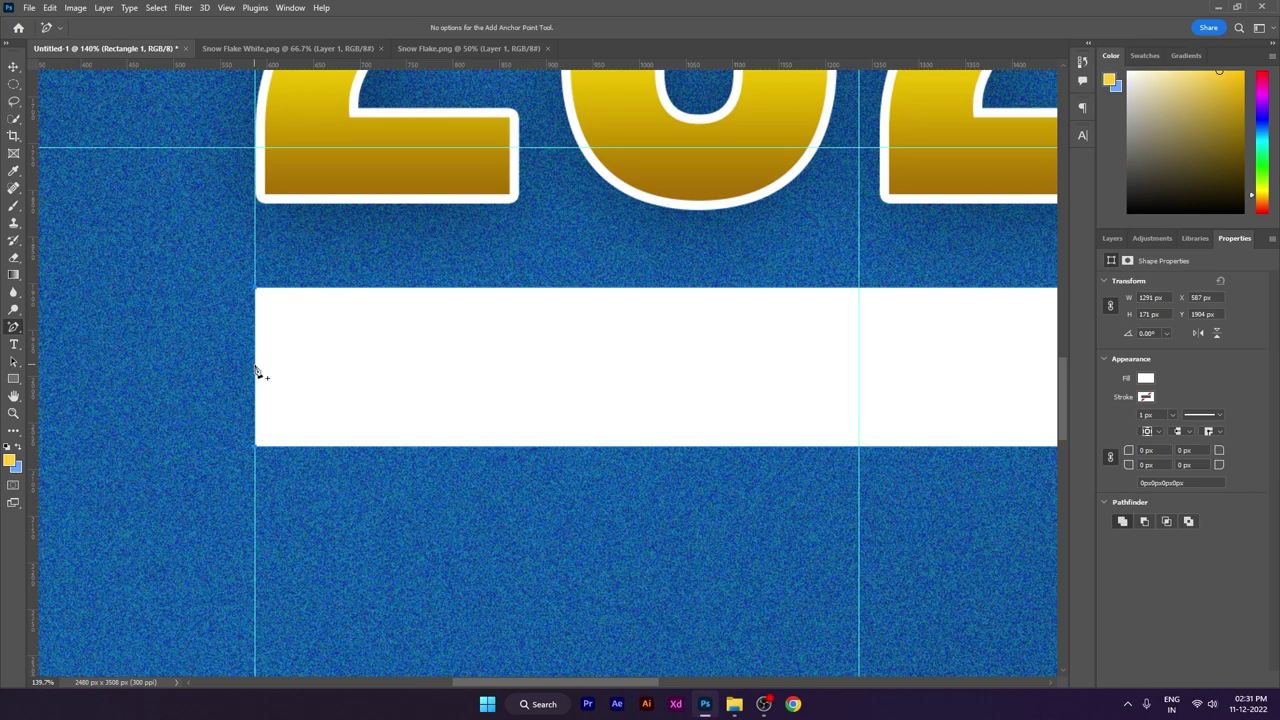
{"action": "left_click", "coordinate": [256, 368]}
{"action": "left_click_drag", "start_coordinate": [256, 370], "coordinate": [335, 371]}
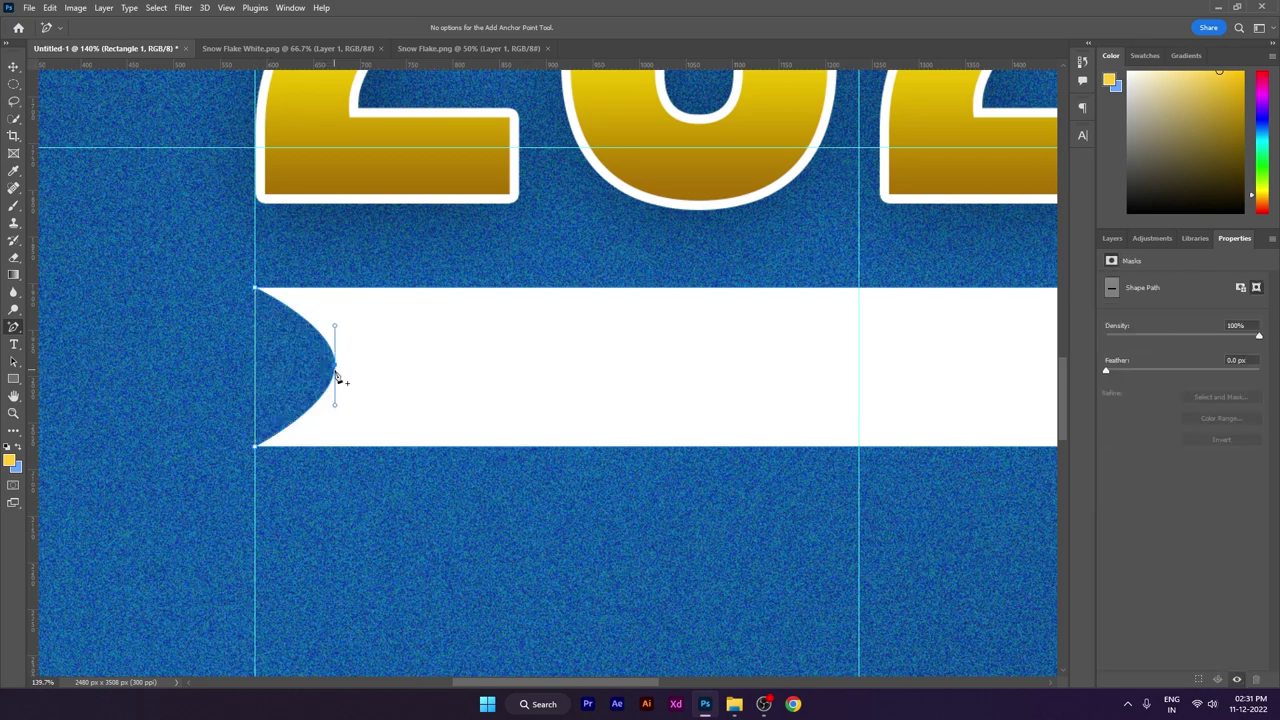
- Add an anchor point at the middle of the rectangle's right edge, pull it inward into a matching curved notch and deselect the shape
{"action": "left_click_drag", "start_coordinate": [634, 394], "coordinate": [508, 418]}
{"action": "left_click_drag", "start_coordinate": [847, 419], "coordinate": [535, 408]}
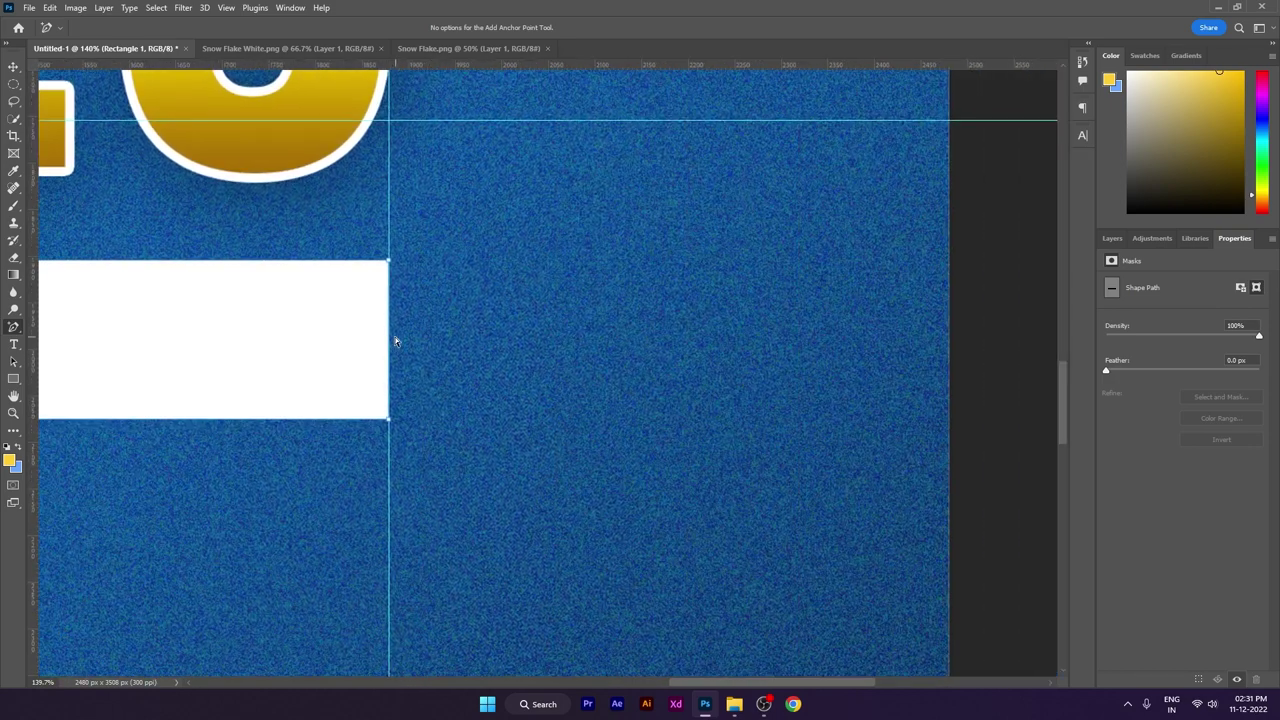
{"action": "left_click", "coordinate": [389, 337]}
{"action": "left_click_drag", "start_coordinate": [385, 337], "coordinate": [296, 341]}
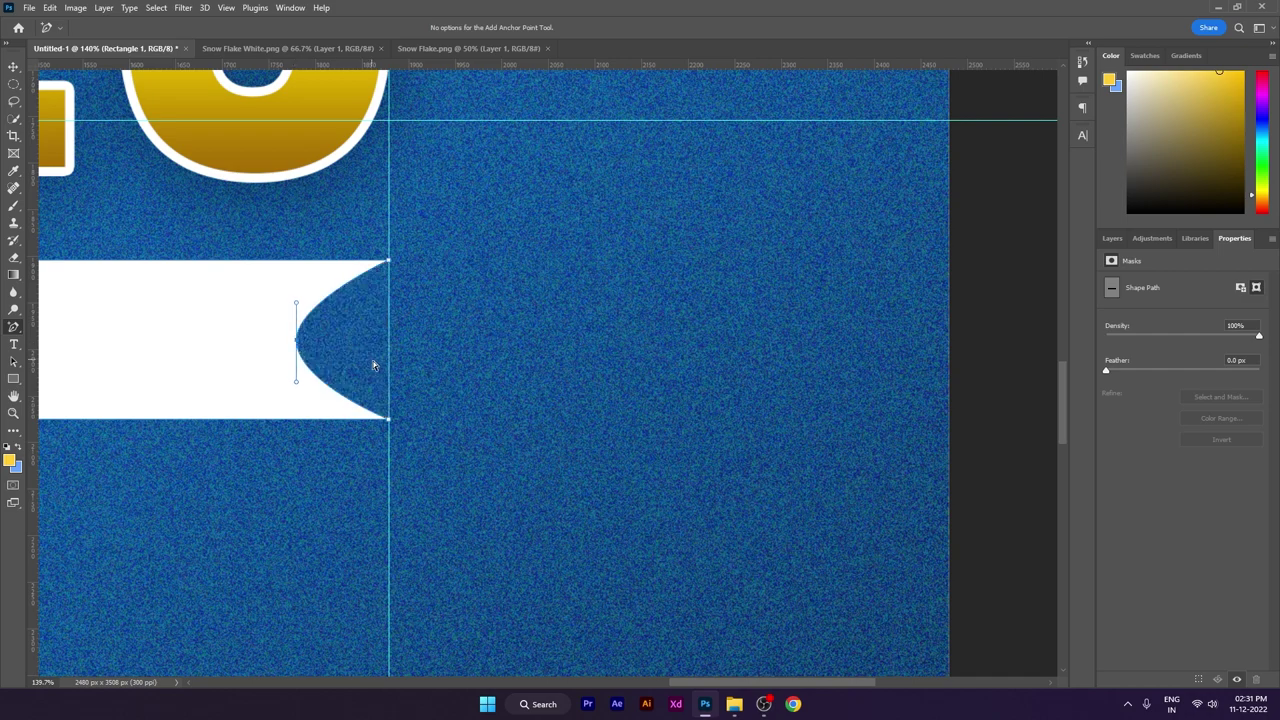
{"action": "left_click", "coordinate": [14, 67]}
{"action": "scroll", "coordinate": [613, 366], "scroll_direction": "down", "scroll_amount": 5}
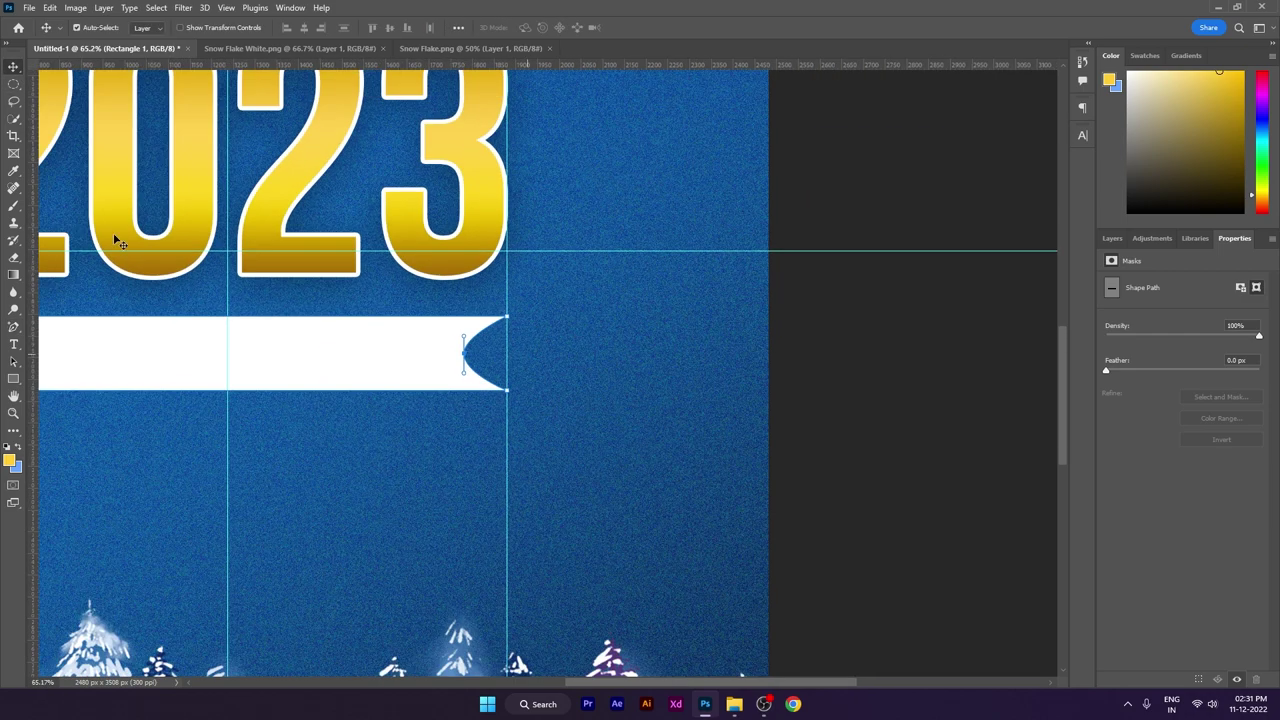
{"action": "left_click", "coordinate": [14, 84]}
{"action": "left_click", "coordinate": [14, 67]}
{"action": "left_click_drag", "start_coordinate": [528, 372], "coordinate": [875, 352]}
{"action": "left_click", "coordinate": [559, 428]}
- Add the text PARTY CELEBRATION just below the white banner
{"action": "scroll", "coordinate": [568, 378], "scroll_direction": "up", "scroll_amount": 3}
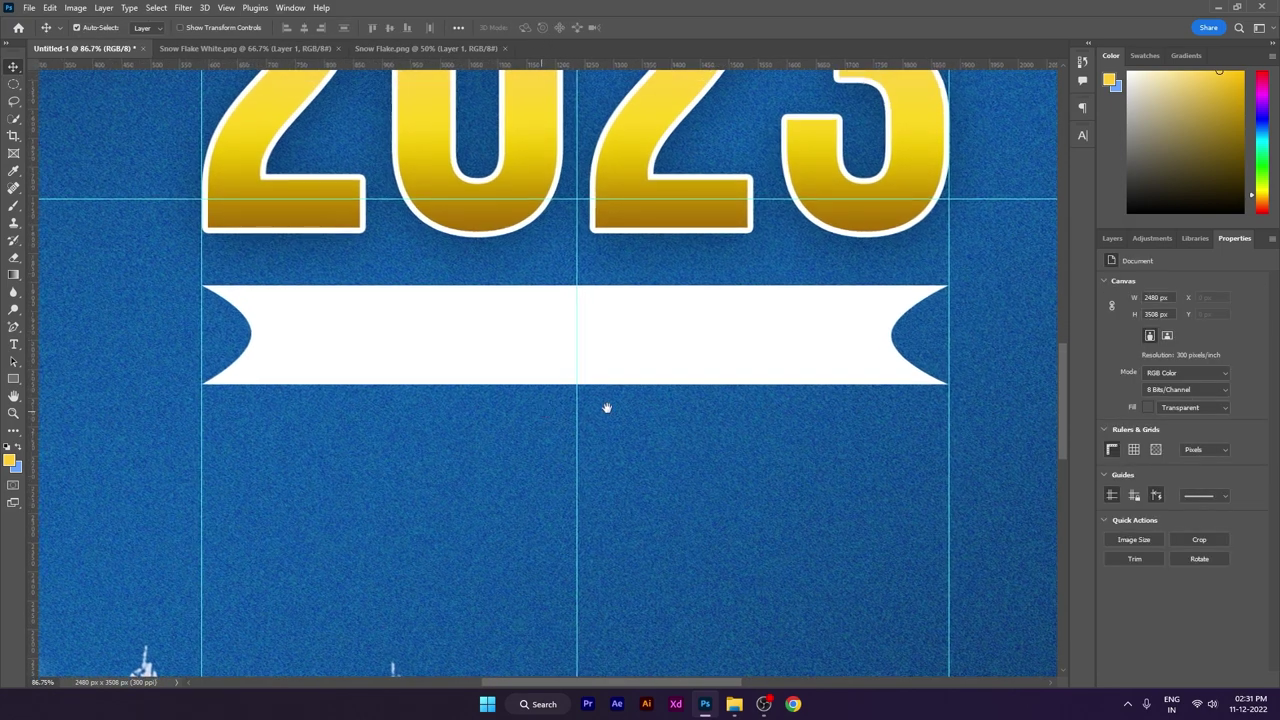
{"action": "left_click", "coordinate": [1111, 238]}
{"action": "key", "text": "t"}
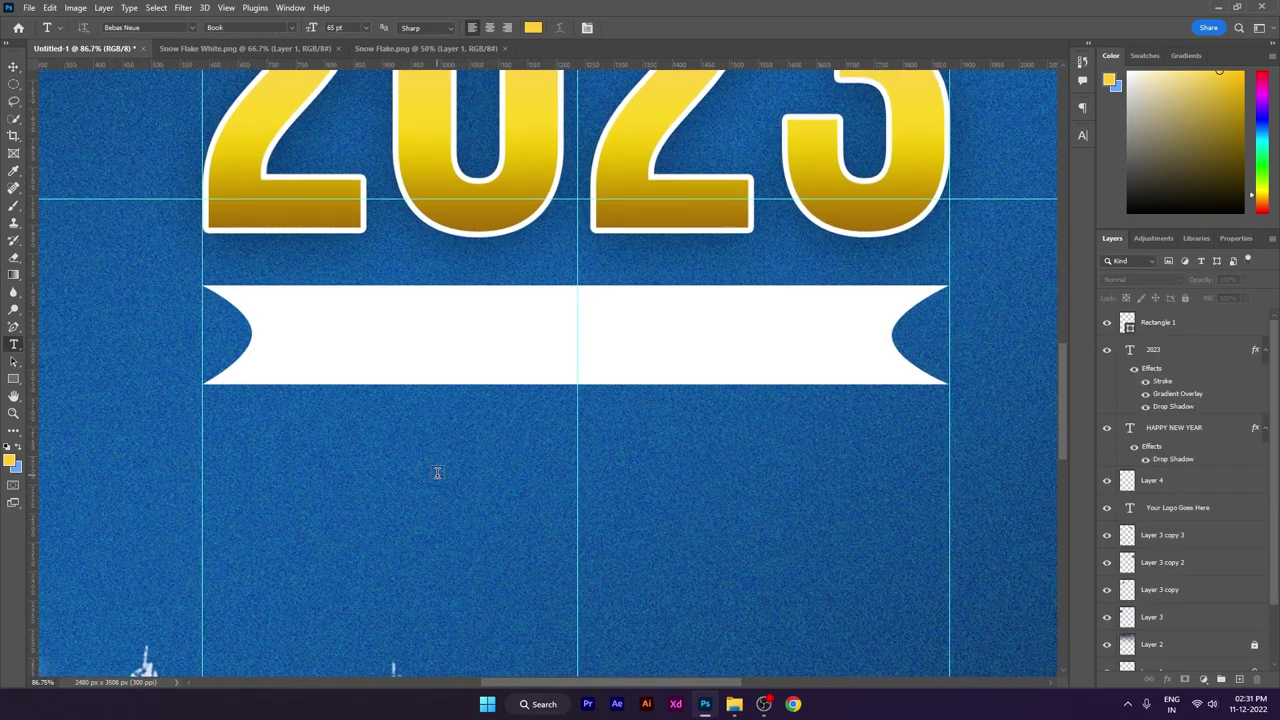
{"action": "left_click", "coordinate": [440, 483]}
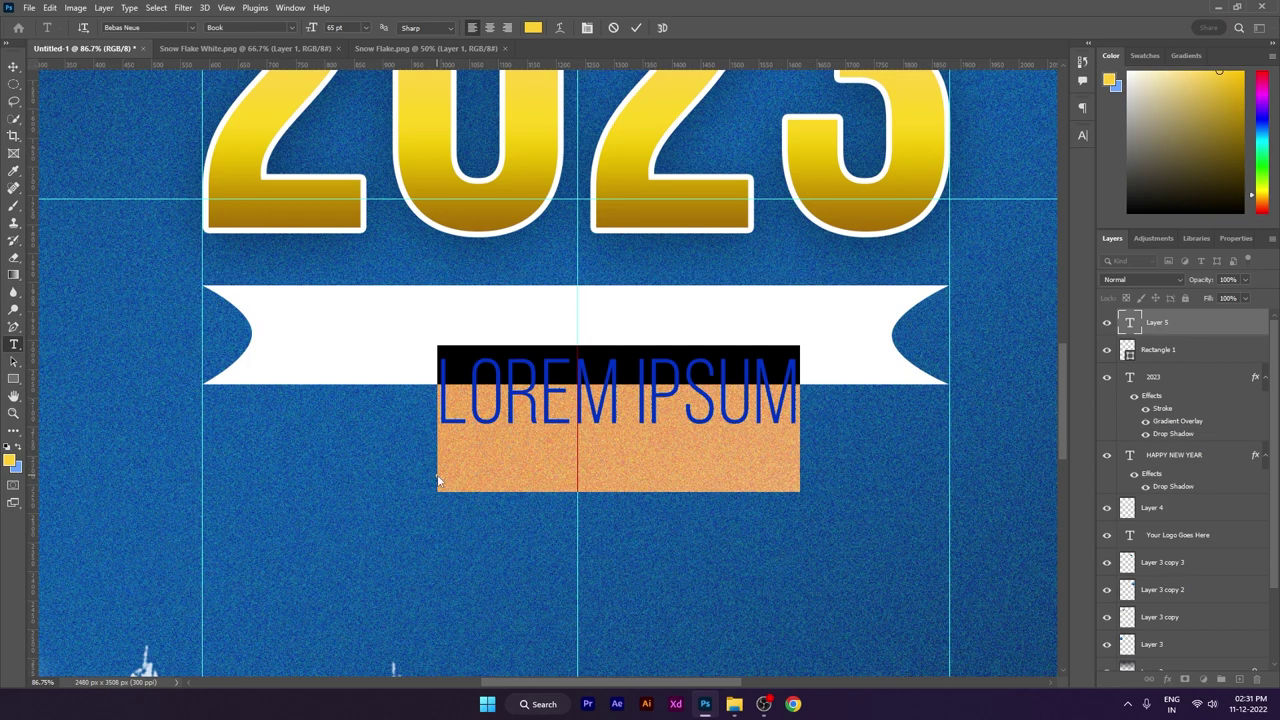
{"action": "type", "text": "PARTY"}
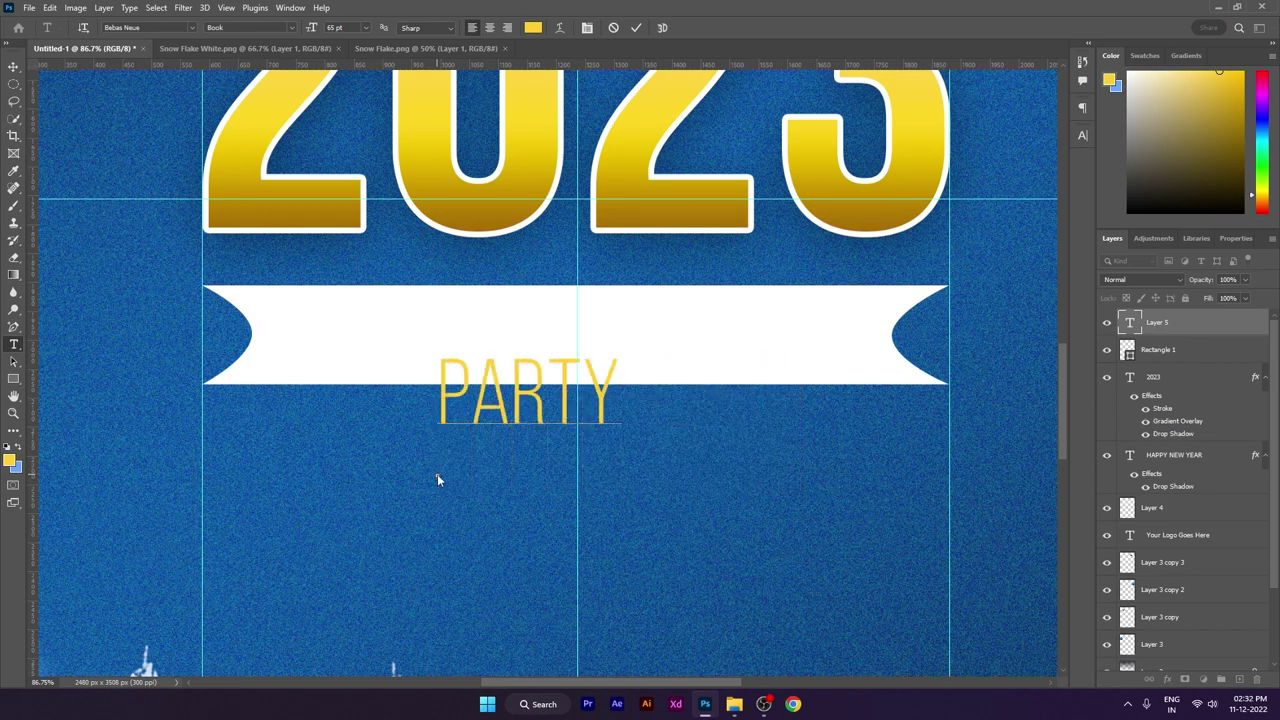
{"action": "type", "text": " CELEB"}
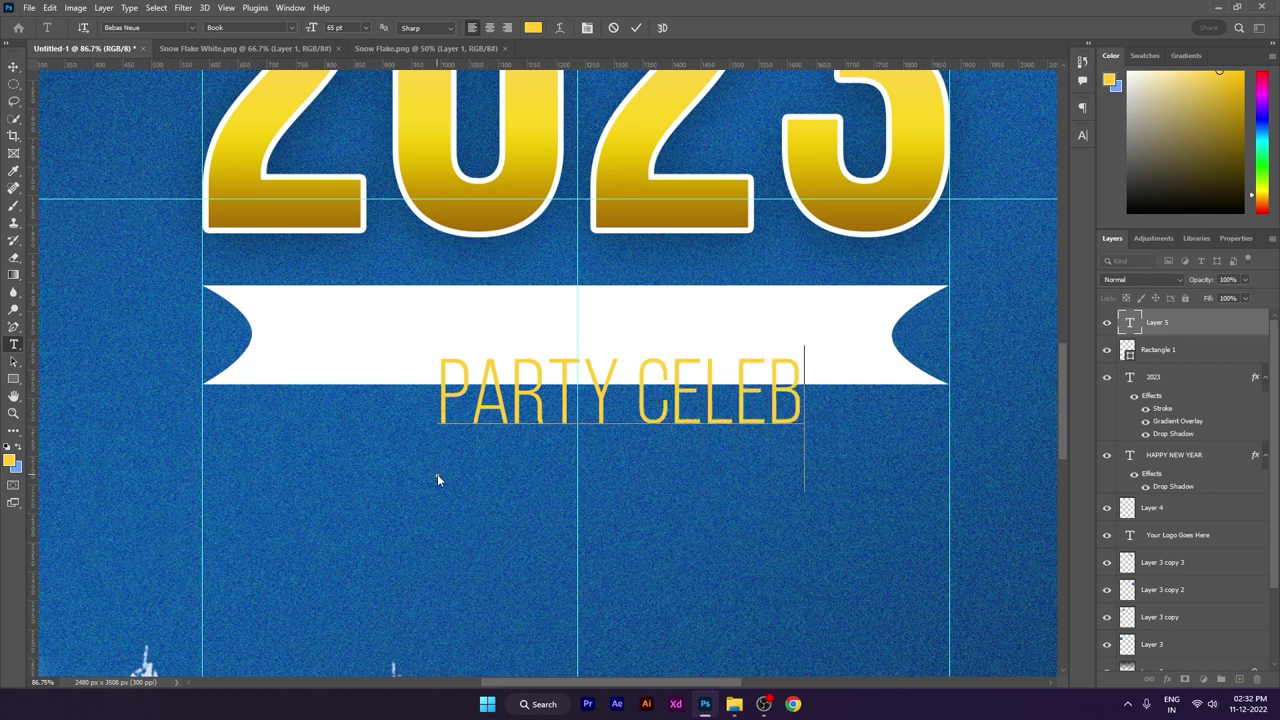
{"action": "type", "text": "RATION"}
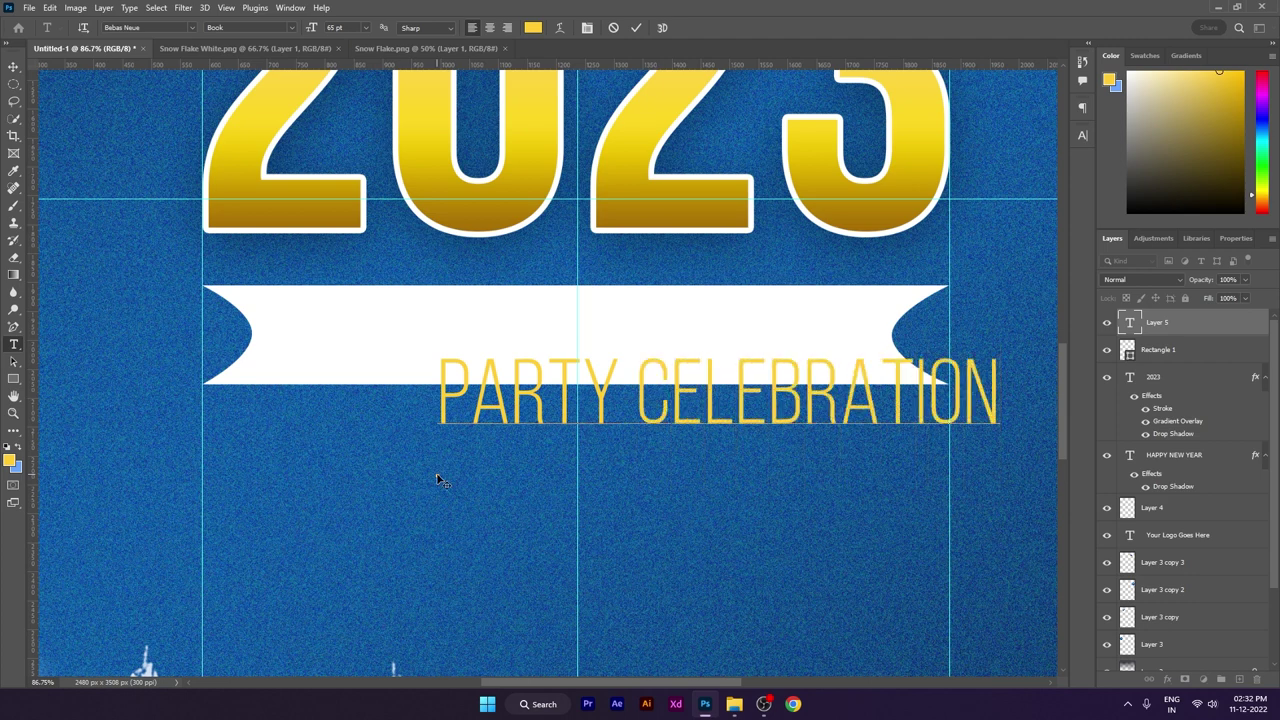
- Color the PARTY CELEBRATION text dark blue #092565, sampled from the trees, and set its font style to Bold
{"action": "key", "text": "ctrl+a"}
{"action": "scroll", "coordinate": [444, 412], "scroll_direction": "down", "scroll_amount": 3}
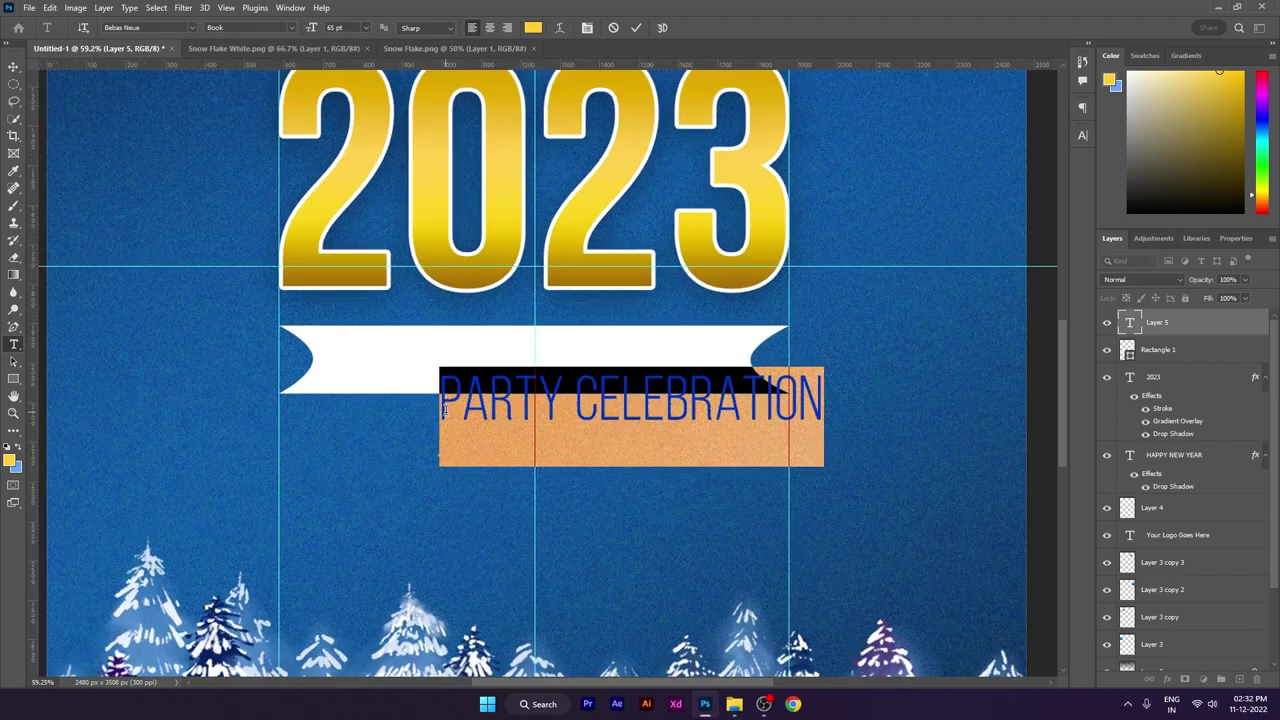
{"action": "scroll", "coordinate": [444, 410], "scroll_direction": "down", "scroll_amount": 3}
{"action": "left_click", "coordinate": [9, 461]}
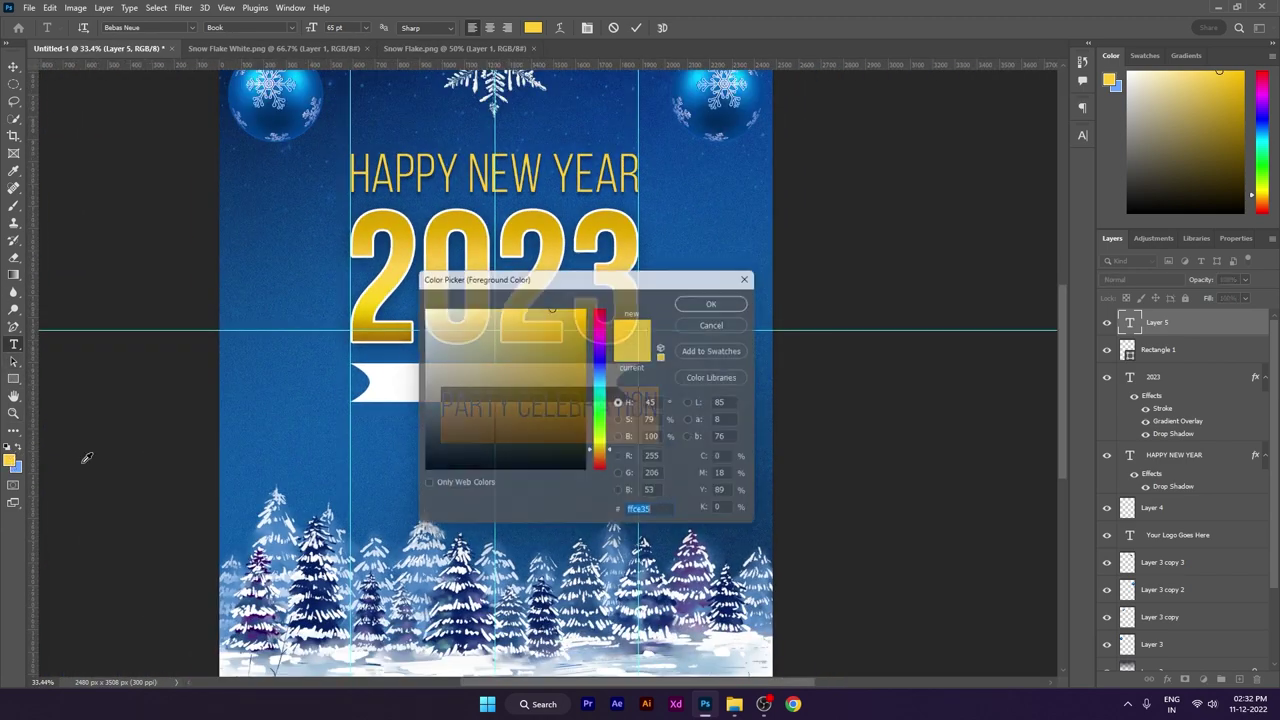
{"action": "left_click", "coordinate": [306, 583]}
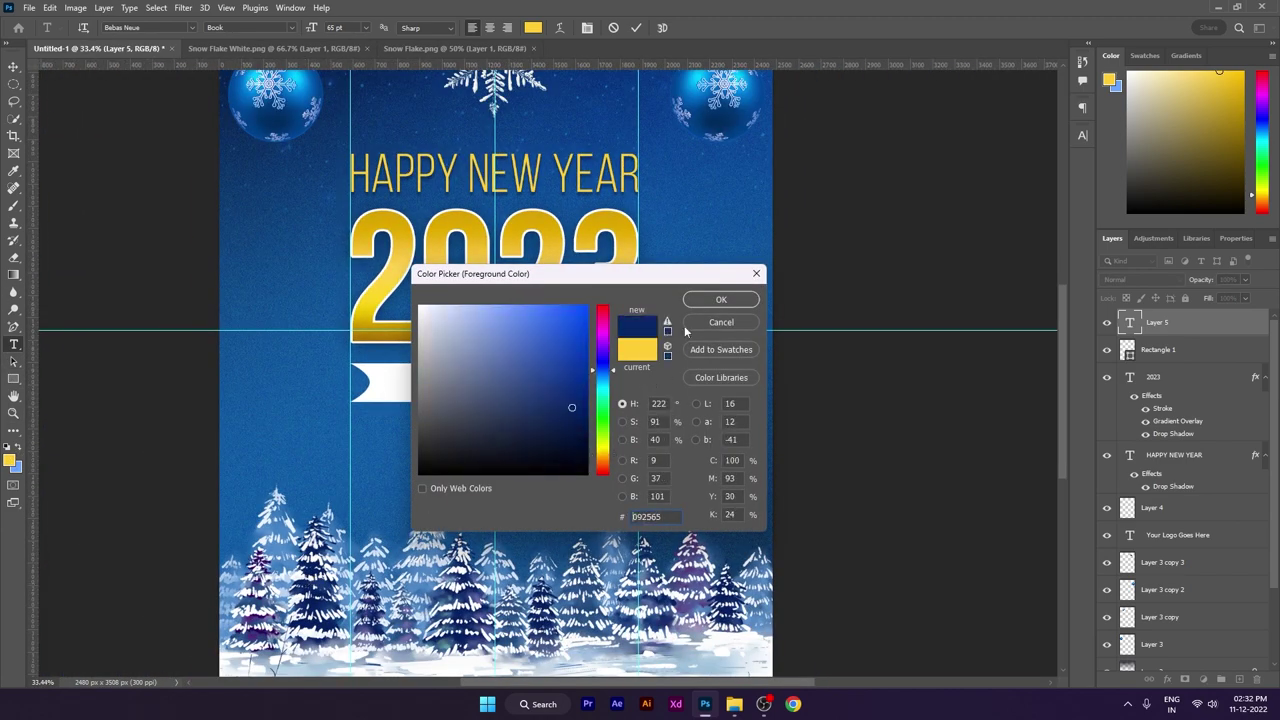
{"action": "left_click", "coordinate": [712, 300]}
{"action": "scroll", "coordinate": [483, 338], "scroll_direction": "up", "scroll_amount": 1}
{"action": "scroll", "coordinate": [485, 343], "scroll_direction": "up", "scroll_amount": 2}
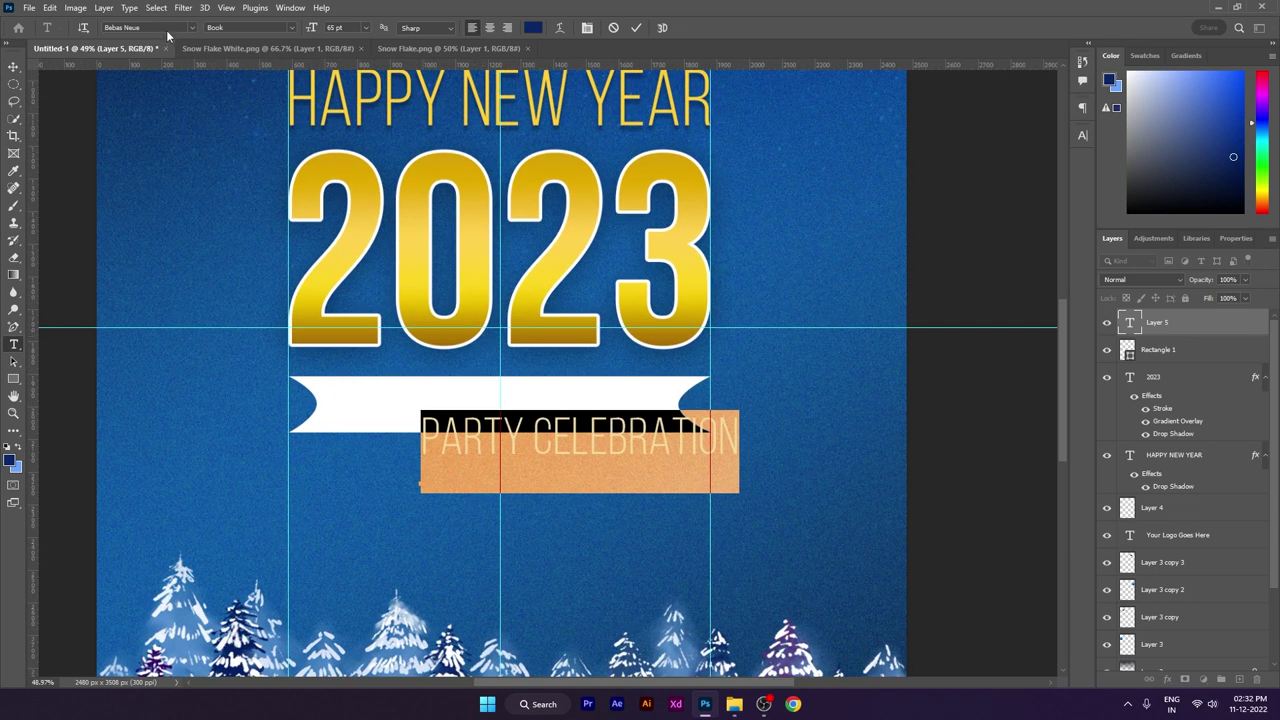
{"action": "left_click", "coordinate": [292, 28]}
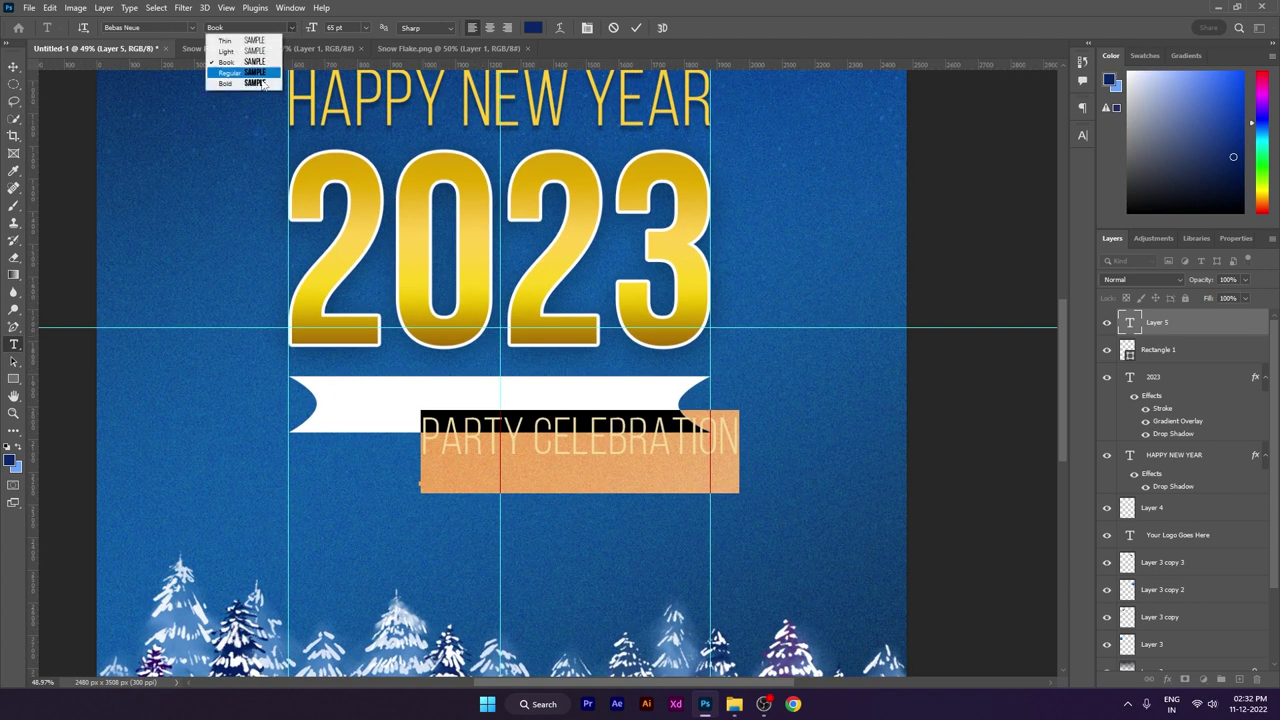
{"action": "left_click", "coordinate": [240, 84]}
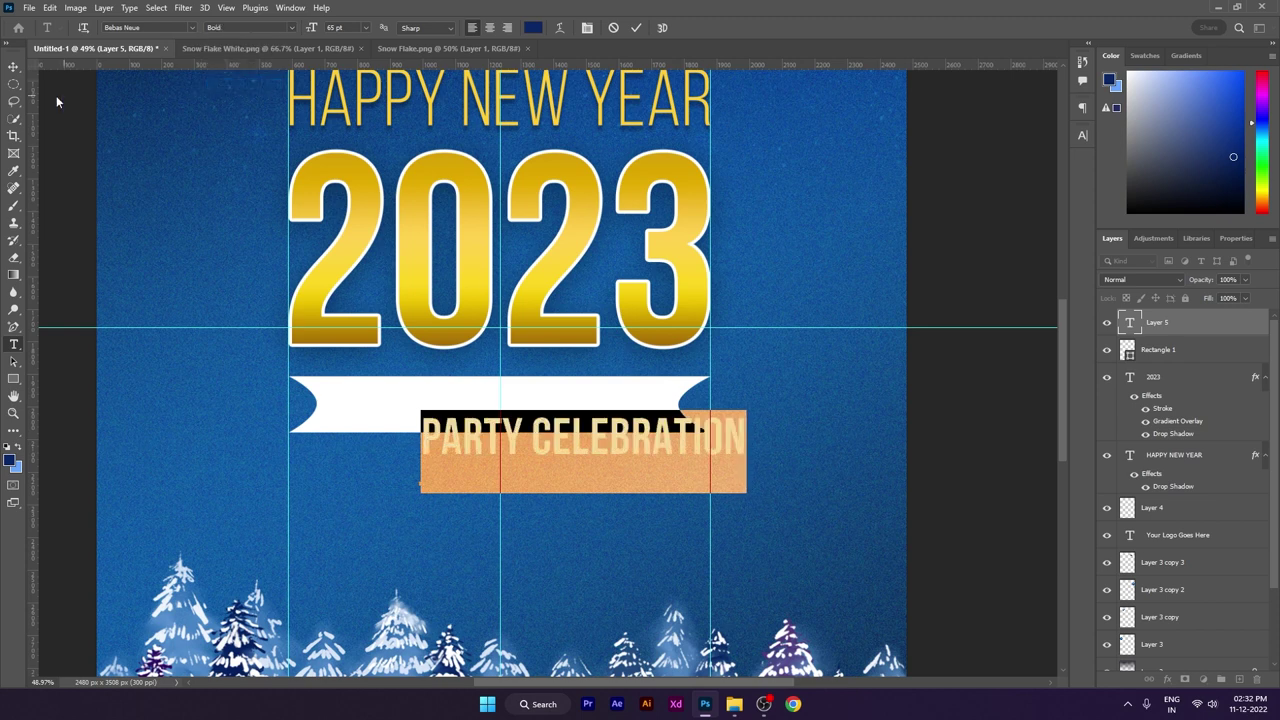
- Move the PARTY CELEBRATION text onto the white banner and set its letter tracking to 100
{"action": "left_click", "coordinate": [14, 66]}
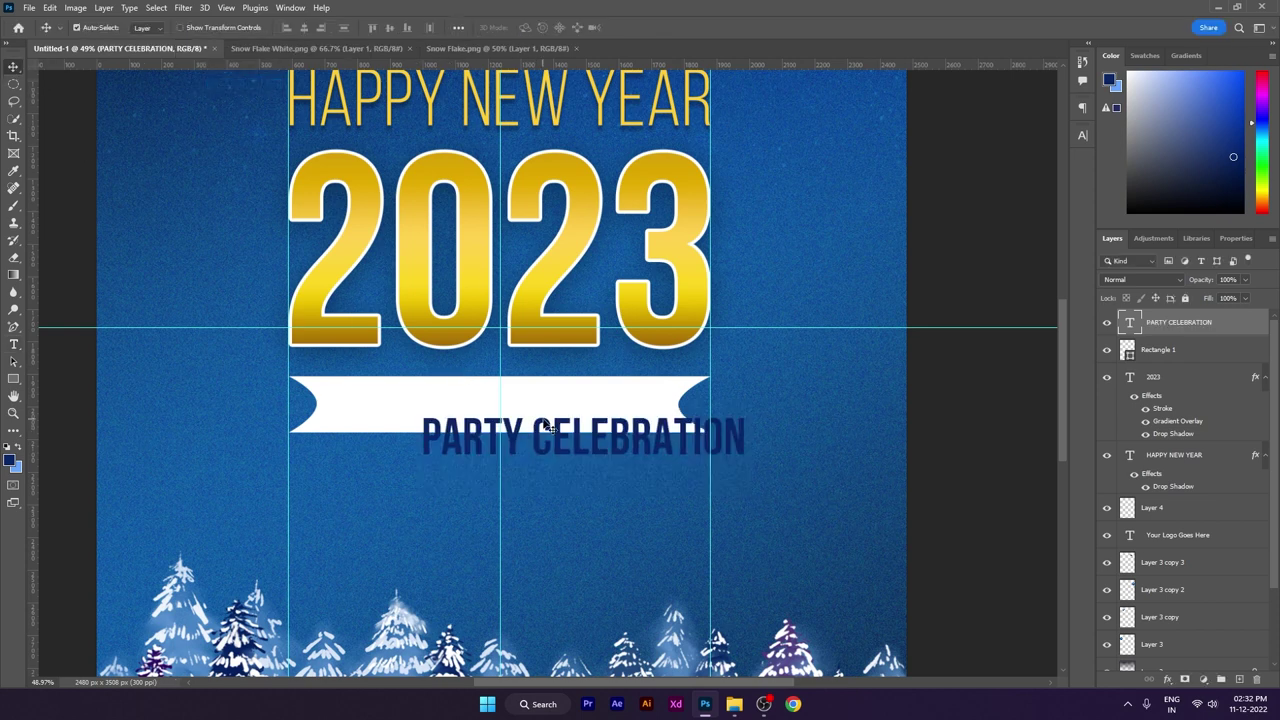
{"action": "left_click_drag", "start_coordinate": [544, 423], "coordinate": [452, 392]}
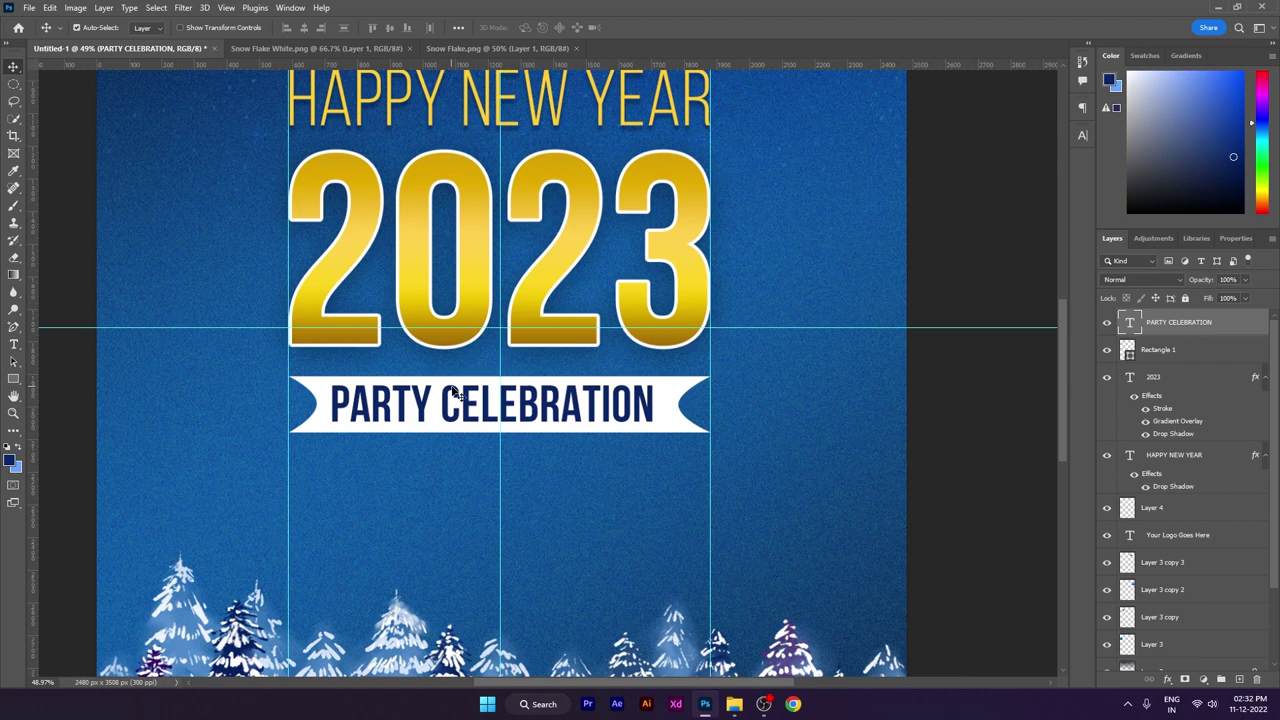
{"action": "double_click", "coordinate": [529, 418]}
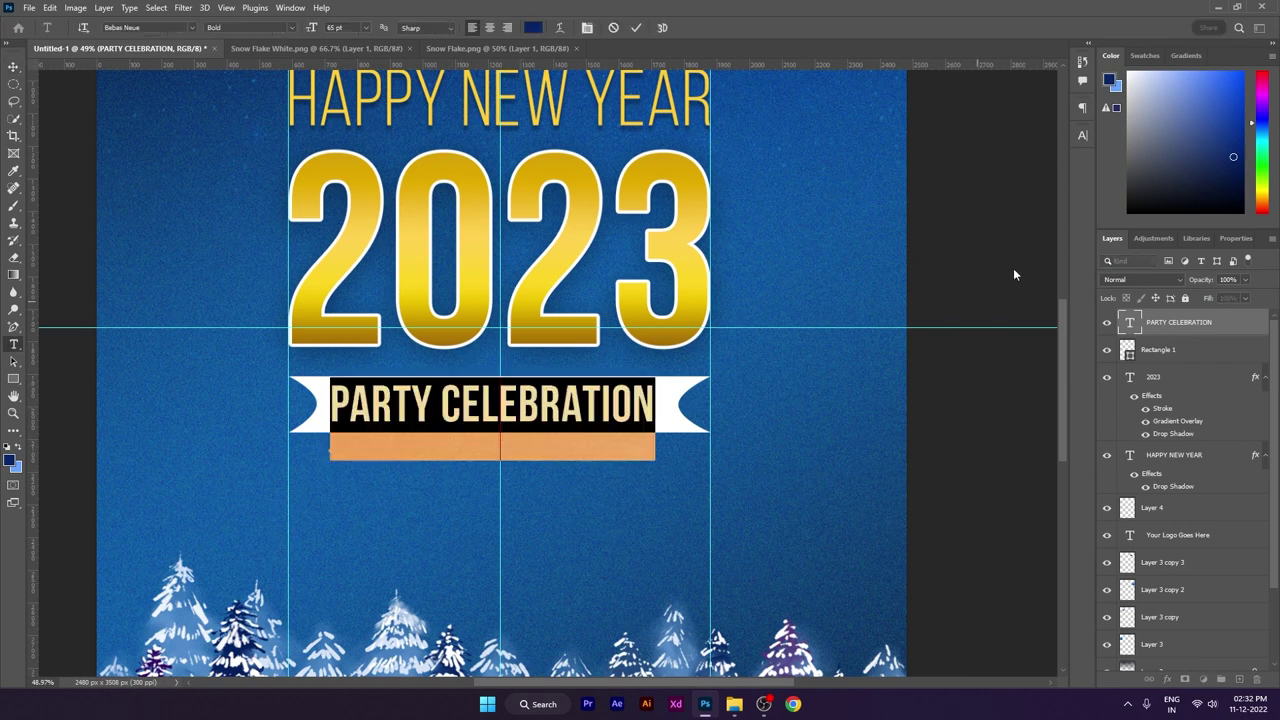
{"action": "left_click", "coordinate": [1082, 135]}
{"action": "left_click", "coordinate": [1059, 184]}
{"action": "left_click", "coordinate": [1040, 330]}
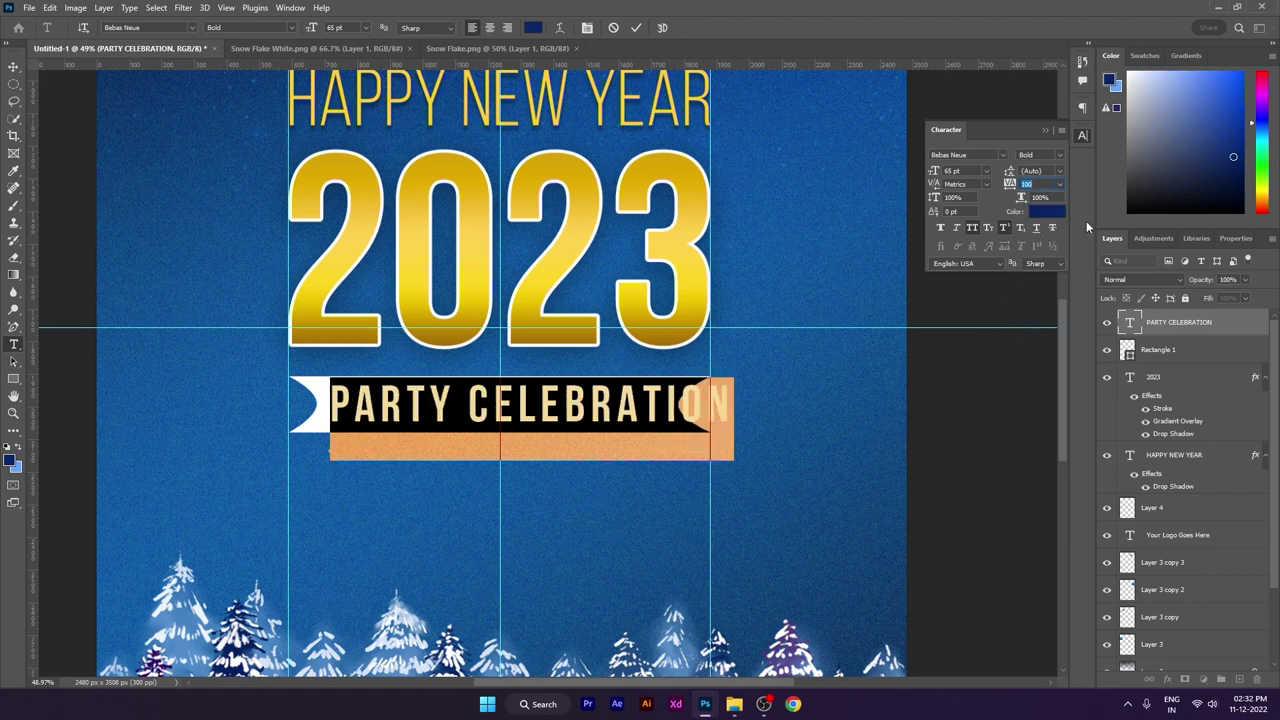
{"action": "left_click", "coordinate": [1082, 135]}
- Scale the PARTY CELEBRATION text down so it fits centered between the banner's curved notches
{"action": "left_click", "coordinate": [14, 66]}
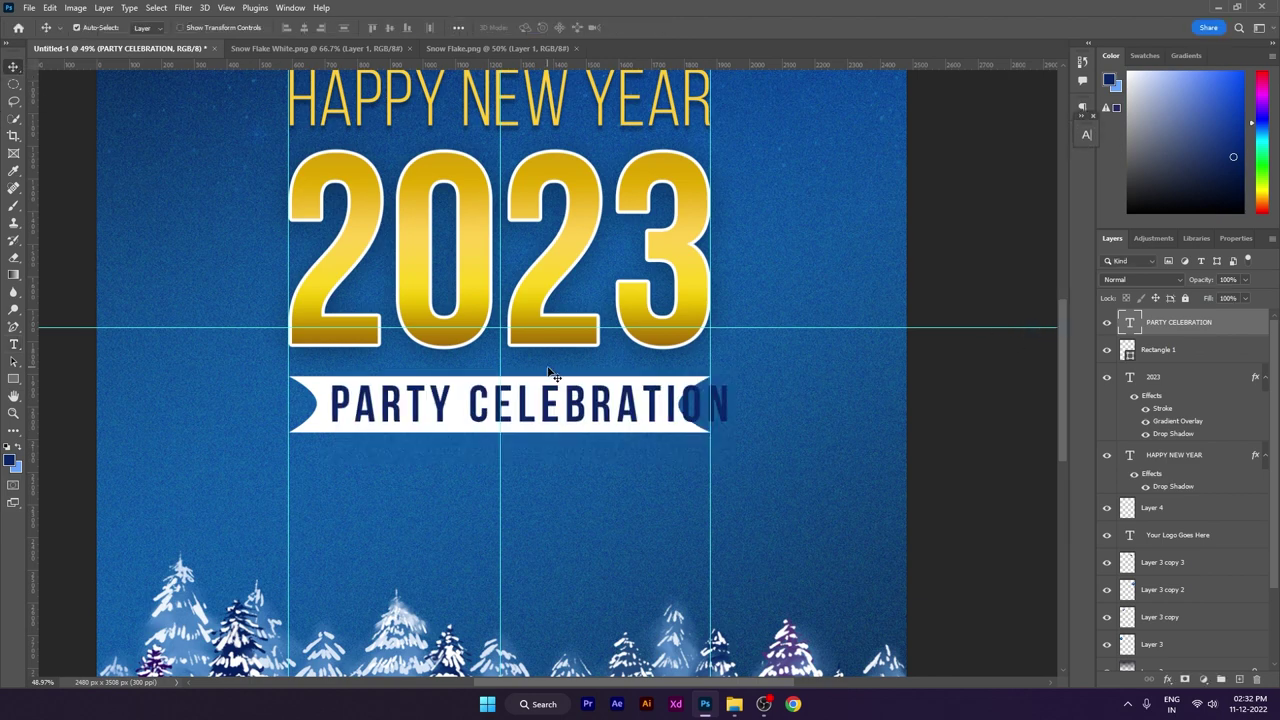
{"action": "key", "text": "ctrl+t"}
{"action": "left_click_drag", "start_coordinate": [735, 403], "coordinate": [603, 416]}
{"action": "key", "text": "Return"}
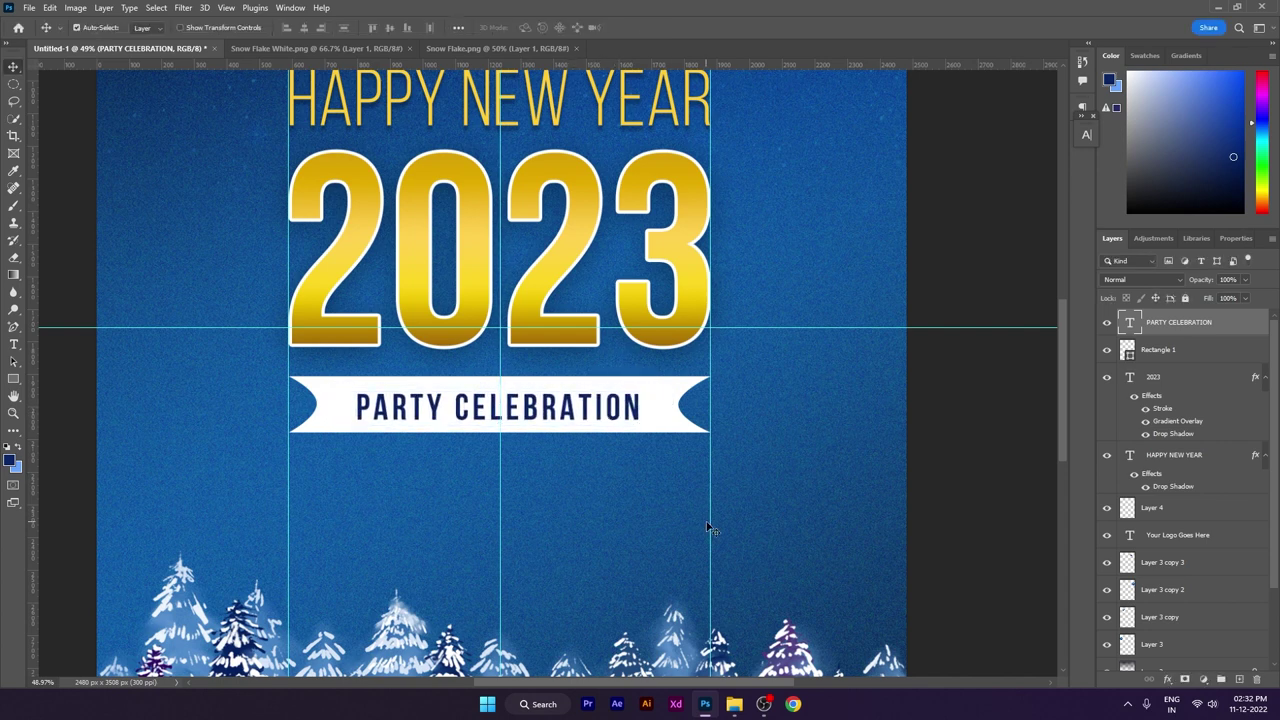
- Nudge the white banner and the PARTY CELEBRATION text slightly up toward the 2023 text
{"action": "left_click_drag", "start_coordinate": [591, 511], "coordinate": [622, 314]}
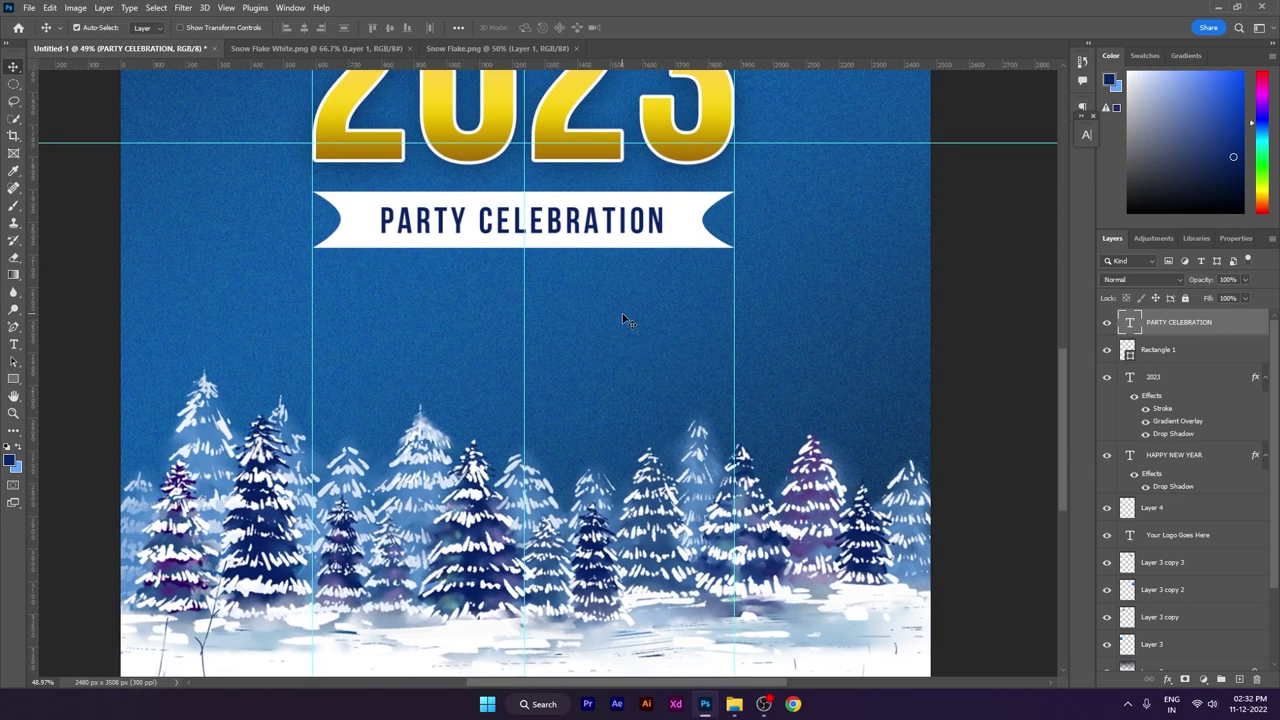
{"action": "left_click_drag", "start_coordinate": [654, 346], "coordinate": [646, 346]}
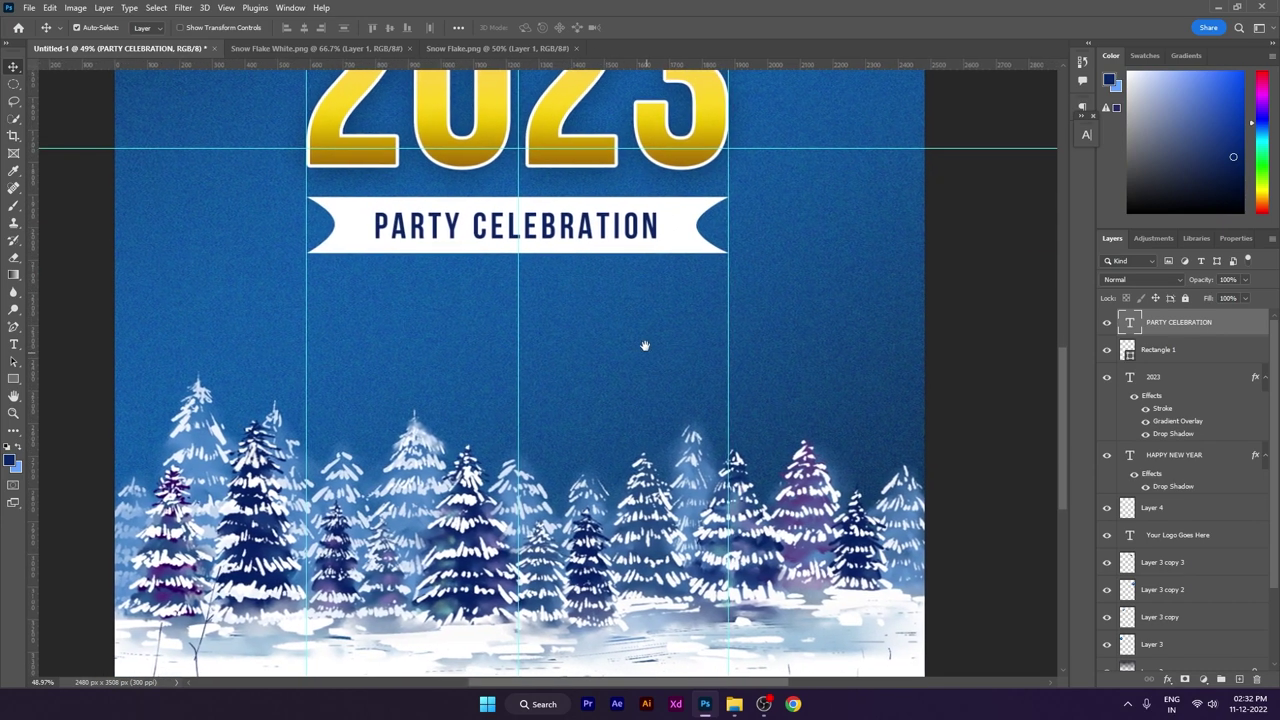
{"action": "left_click", "coordinate": [686, 235], "text": "shift"}
{"action": "left_click", "coordinate": [649, 226], "text": "shift"}
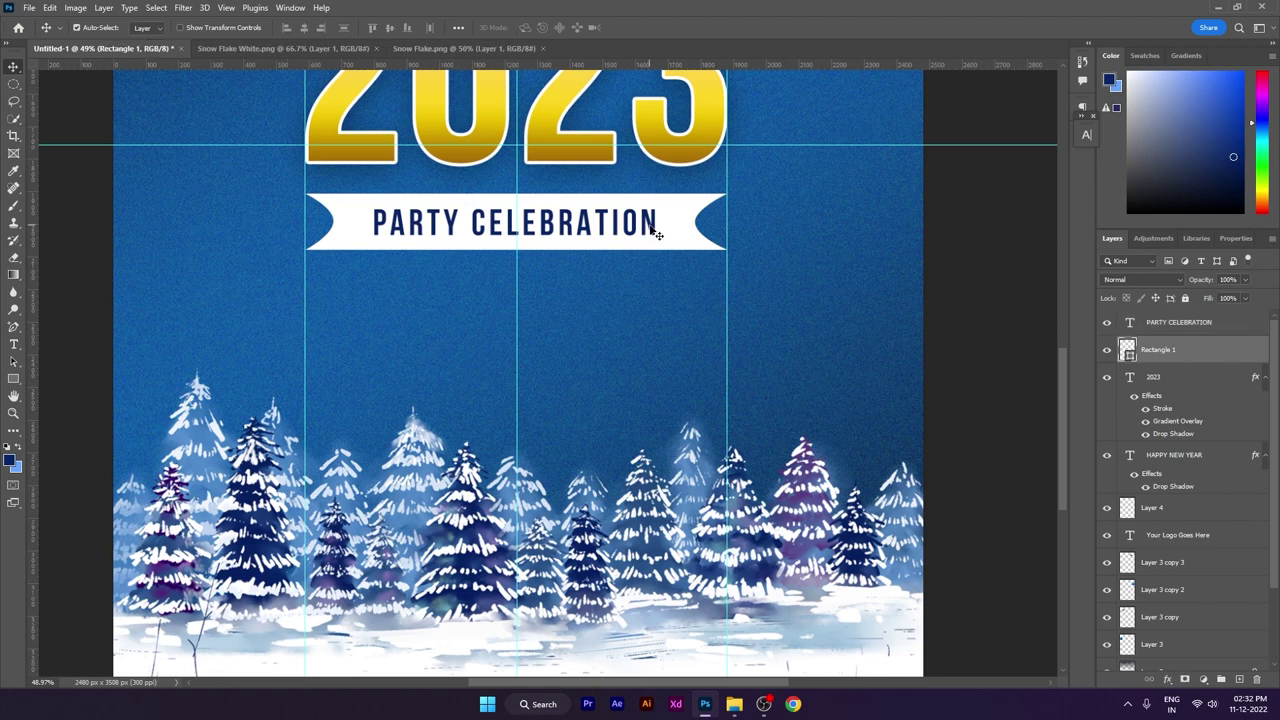
{"action": "key", "text": "Up"}
{"action": "key", "text": "Up"}
{"action": "key", "text": "Up"}
{"action": "key", "text": "Up"}
{"action": "left_click", "coordinate": [650, 228]}
{"action": "key", "text": "Up"}
{"action": "key", "text": "Up"}
{"action": "key", "text": "Up"}
{"action": "key", "text": "Up"}
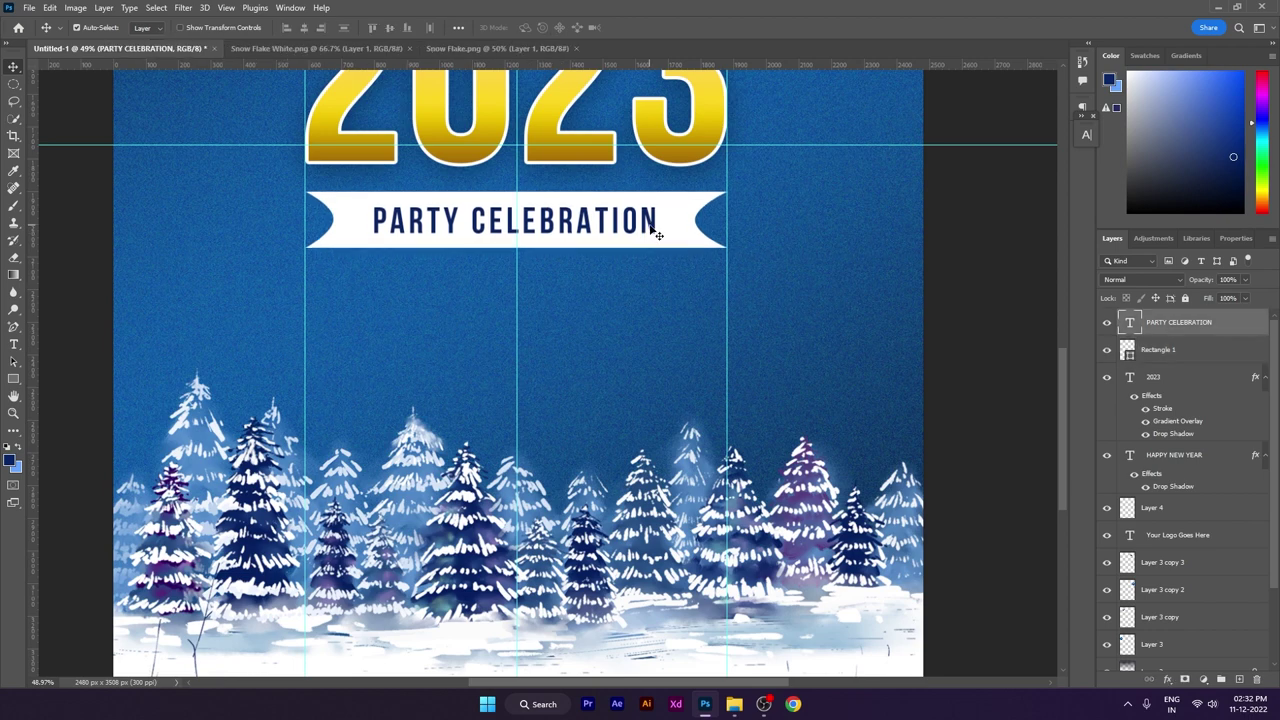
- Add a paragraph text box of Lorem Ipsum placeholder text below the banner, spanning the outer guides, at 10 pt
{"action": "left_click", "coordinate": [603, 339]}
{"action": "left_click", "coordinate": [14, 344]}
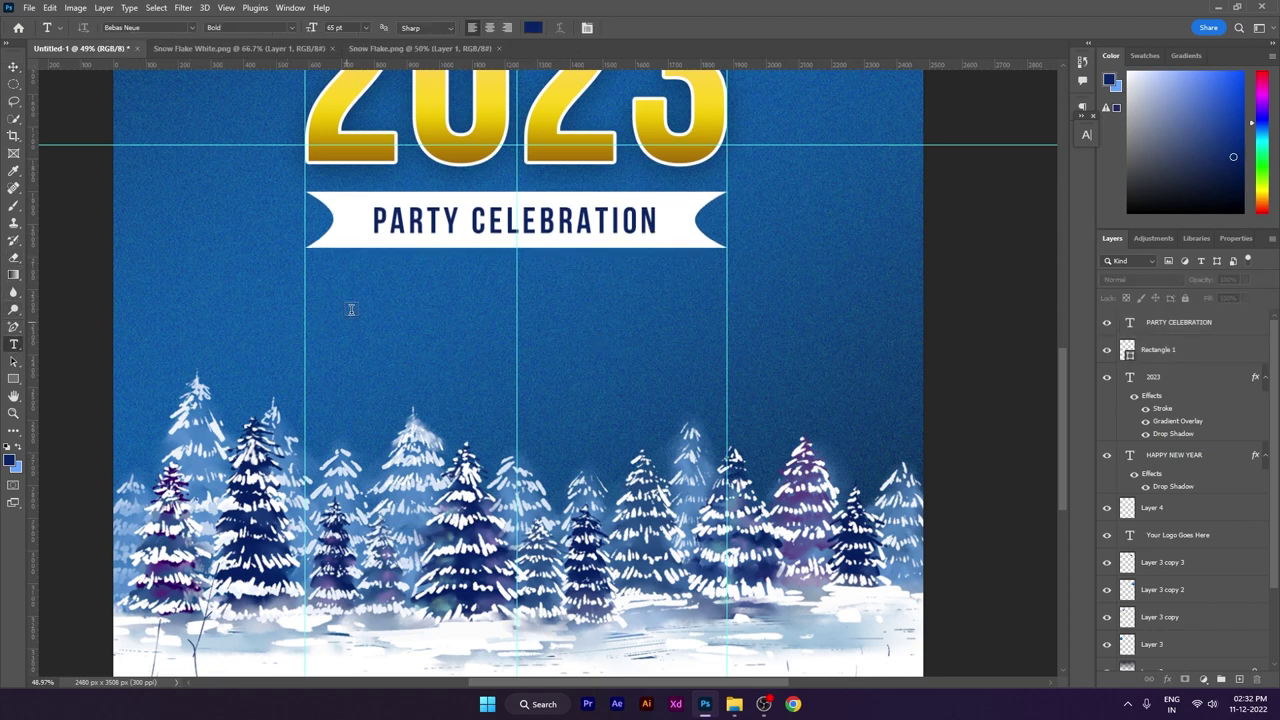
{"action": "left_click_drag", "start_coordinate": [306, 268], "coordinate": [727, 400]}
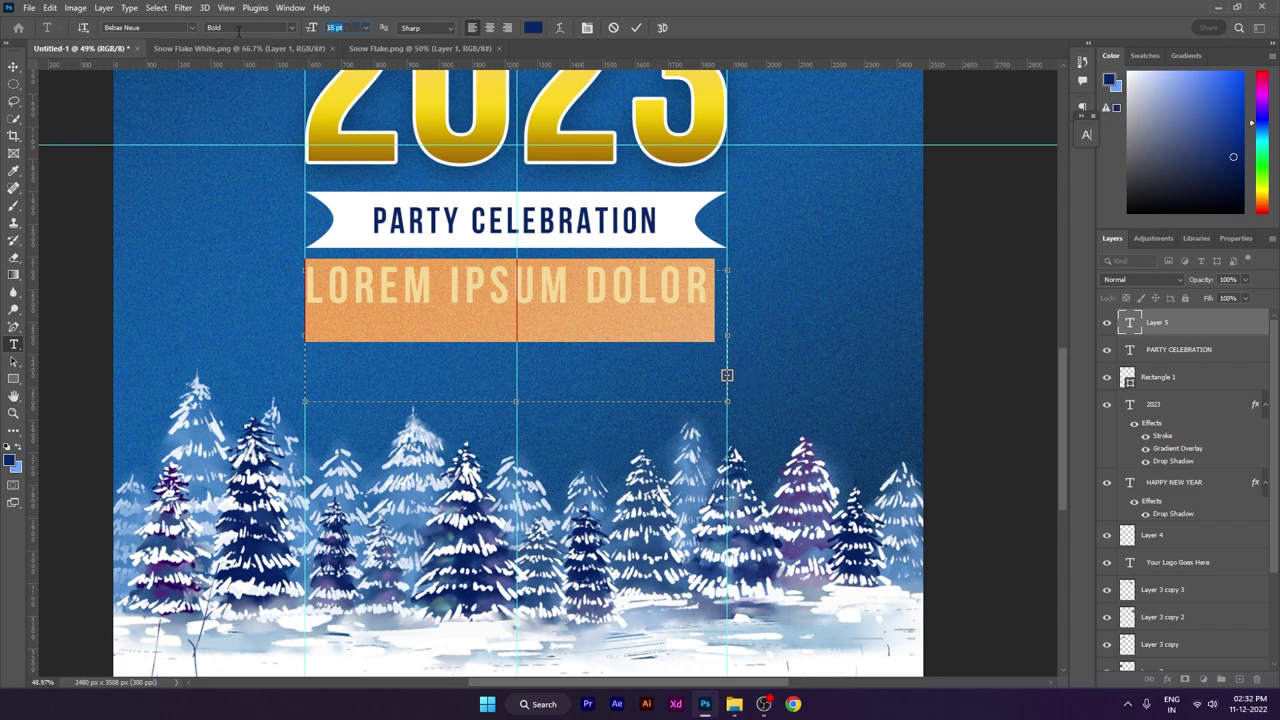
{"action": "key", "text": "Return"}
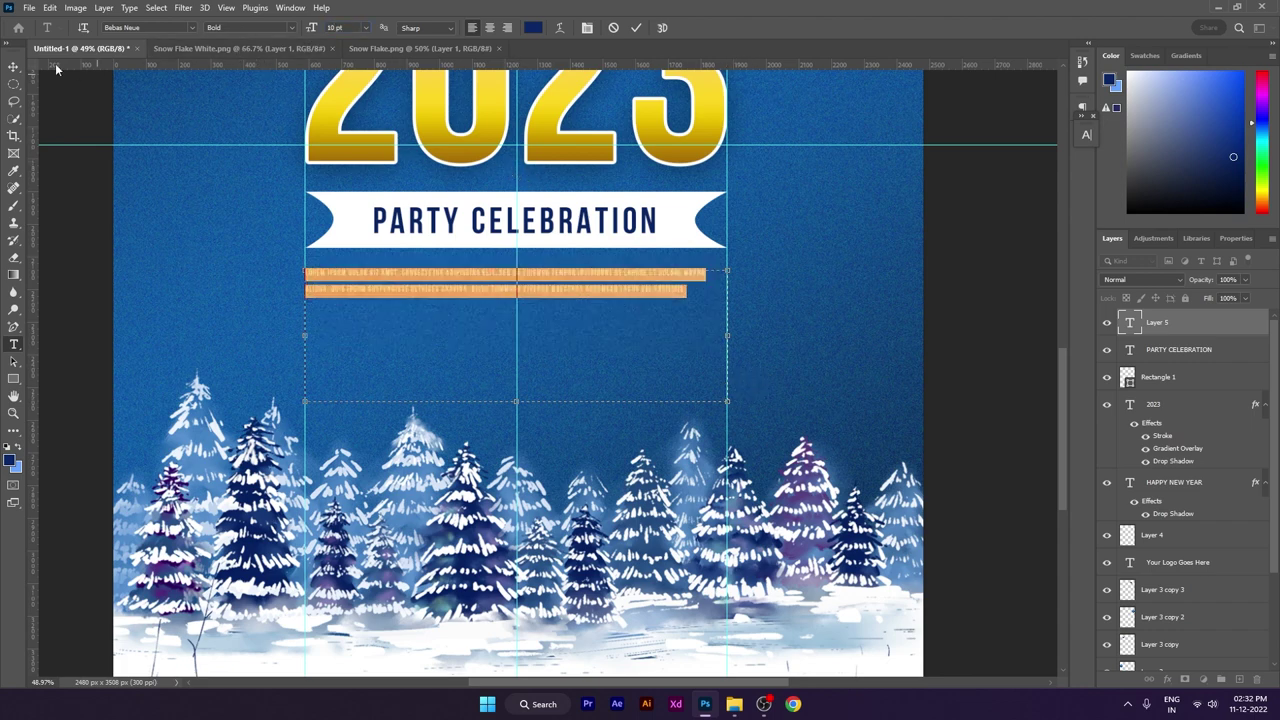
- Change the placeholder paragraph's font to Aleo Regular and set its tracking to 10
{"action": "left_click", "coordinate": [136, 27]}
{"action": "type", "text": "aleo"}
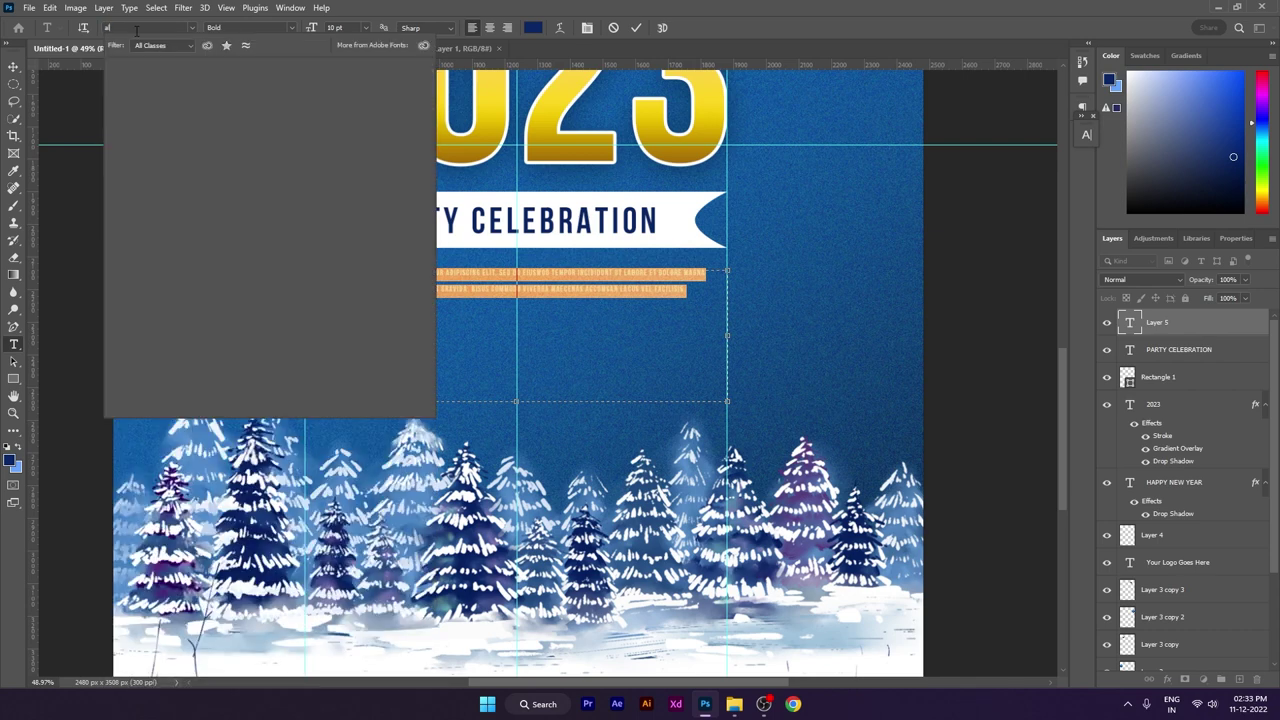
{"action": "left_click", "coordinate": [181, 96]}
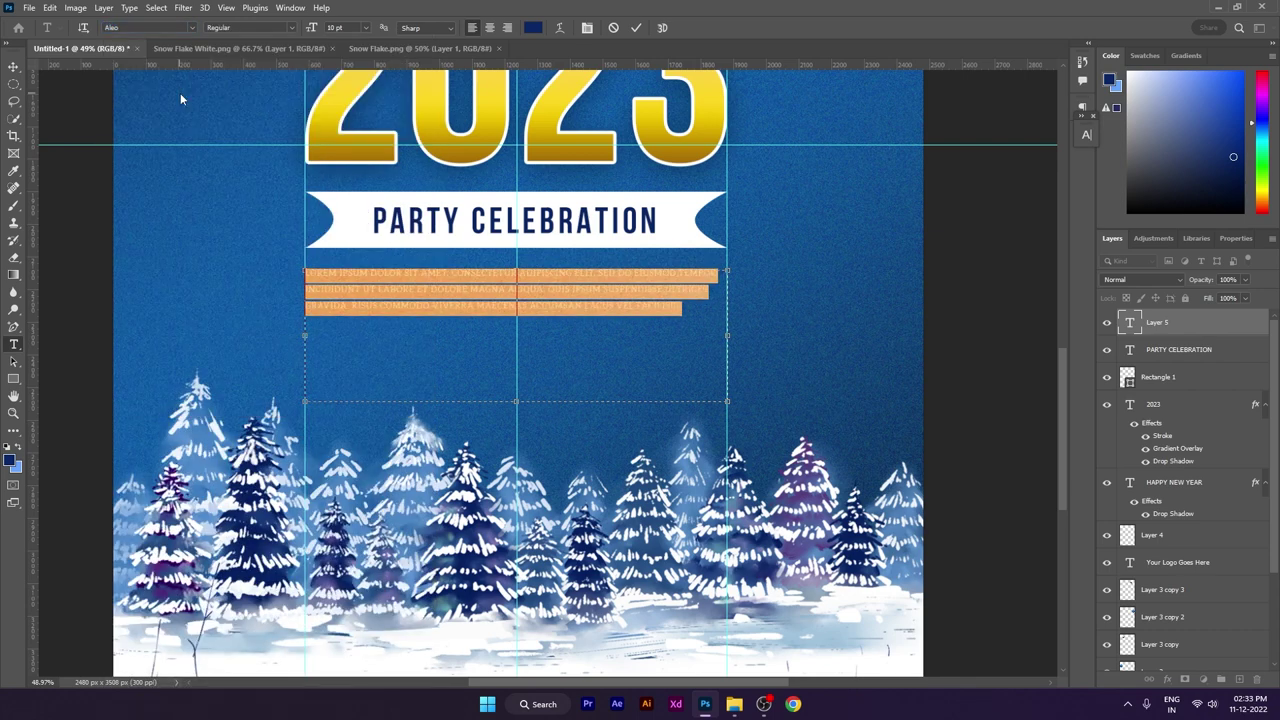
{"action": "left_click", "coordinate": [1087, 134]}
{"action": "left_click", "coordinate": [1063, 183]}
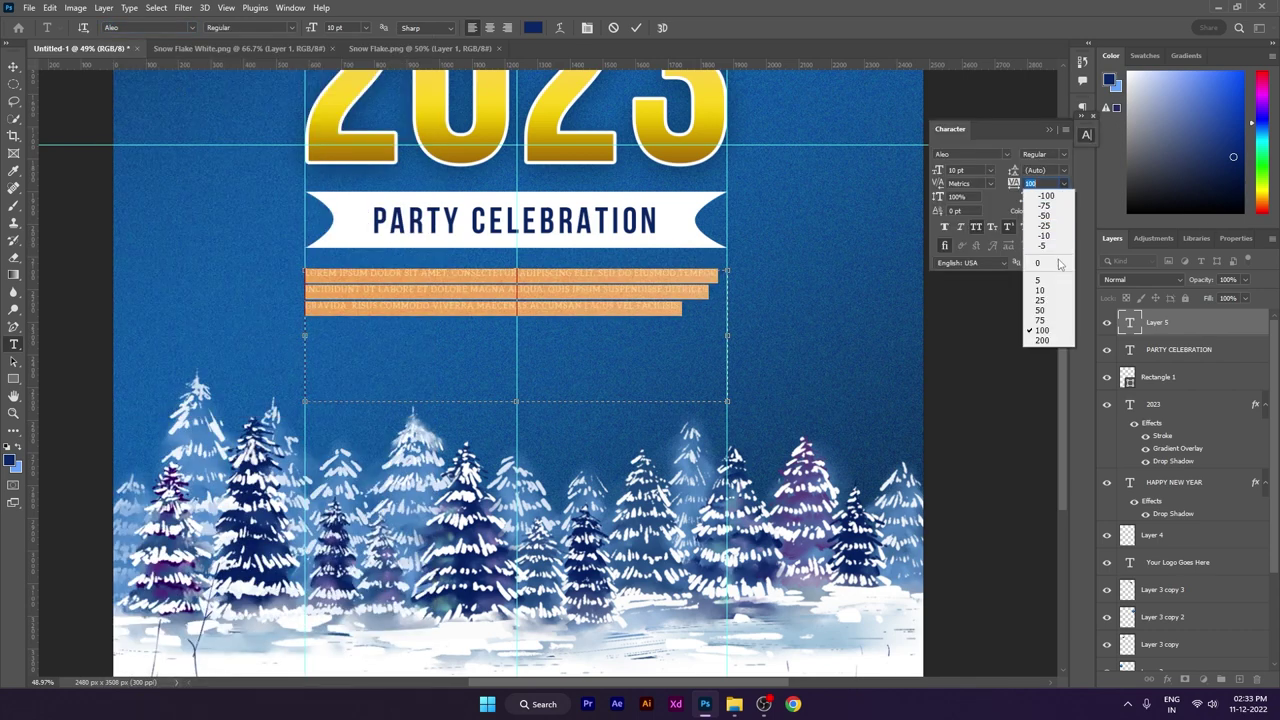
{"action": "left_click", "coordinate": [1040, 290]}
{"action": "left_click", "coordinate": [1087, 134]}
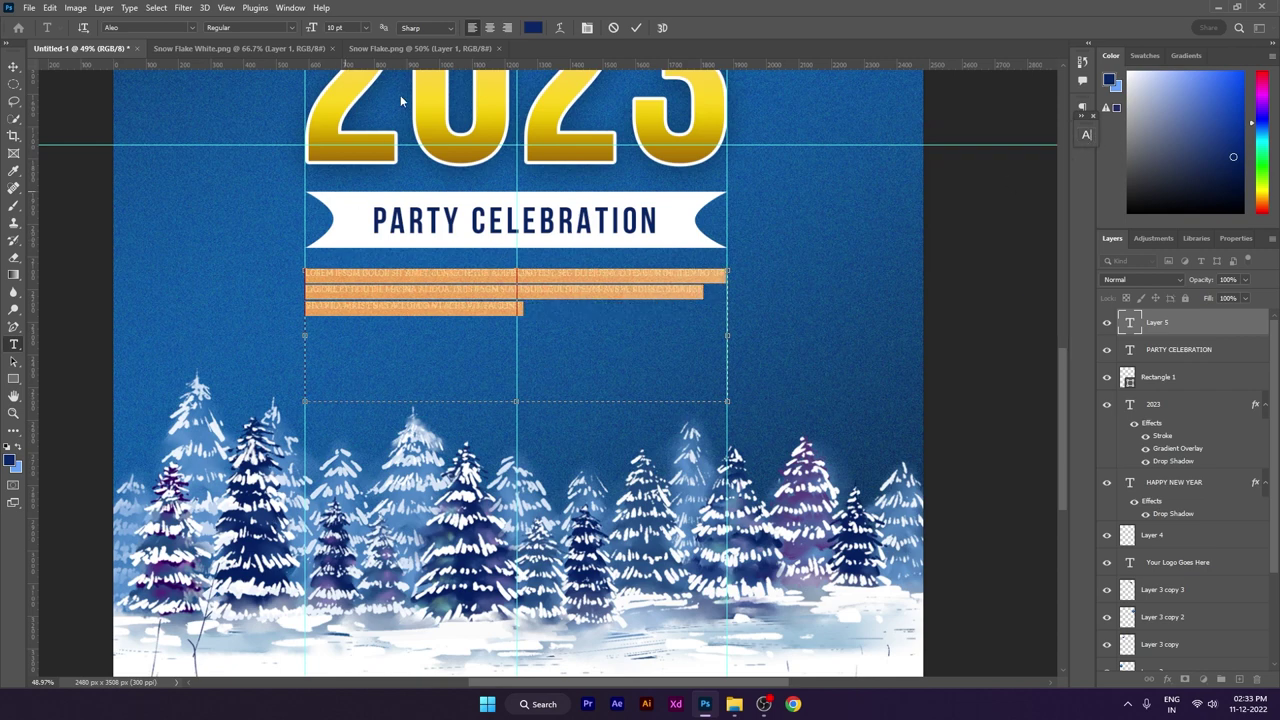
- Center the paragraph, turn off All Caps for it and color it white
{"action": "left_click", "coordinate": [489, 28]}
{"action": "left_click", "coordinate": [1087, 134]}
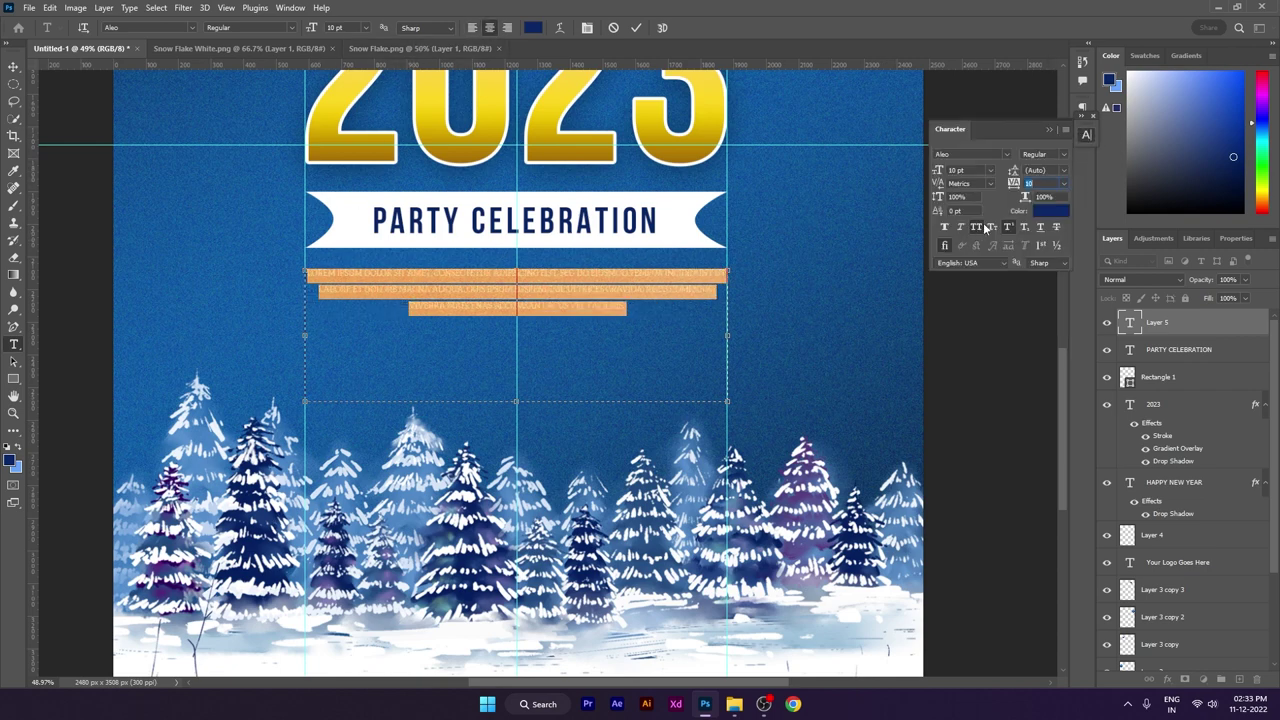
{"action": "left_click", "coordinate": [976, 227]}
{"action": "left_click", "coordinate": [13, 462]}
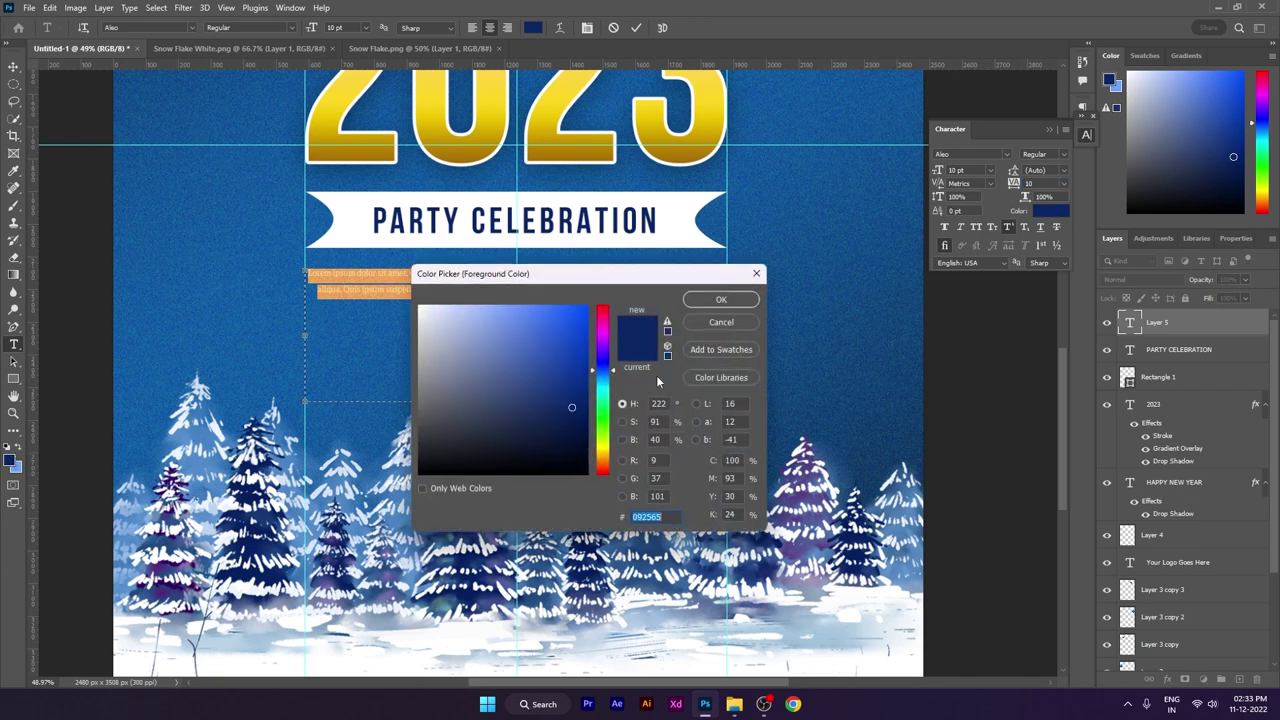
{"action": "left_click_drag", "start_coordinate": [519, 358], "coordinate": [399, 296]}
{"action": "left_click", "coordinate": [717, 300]}
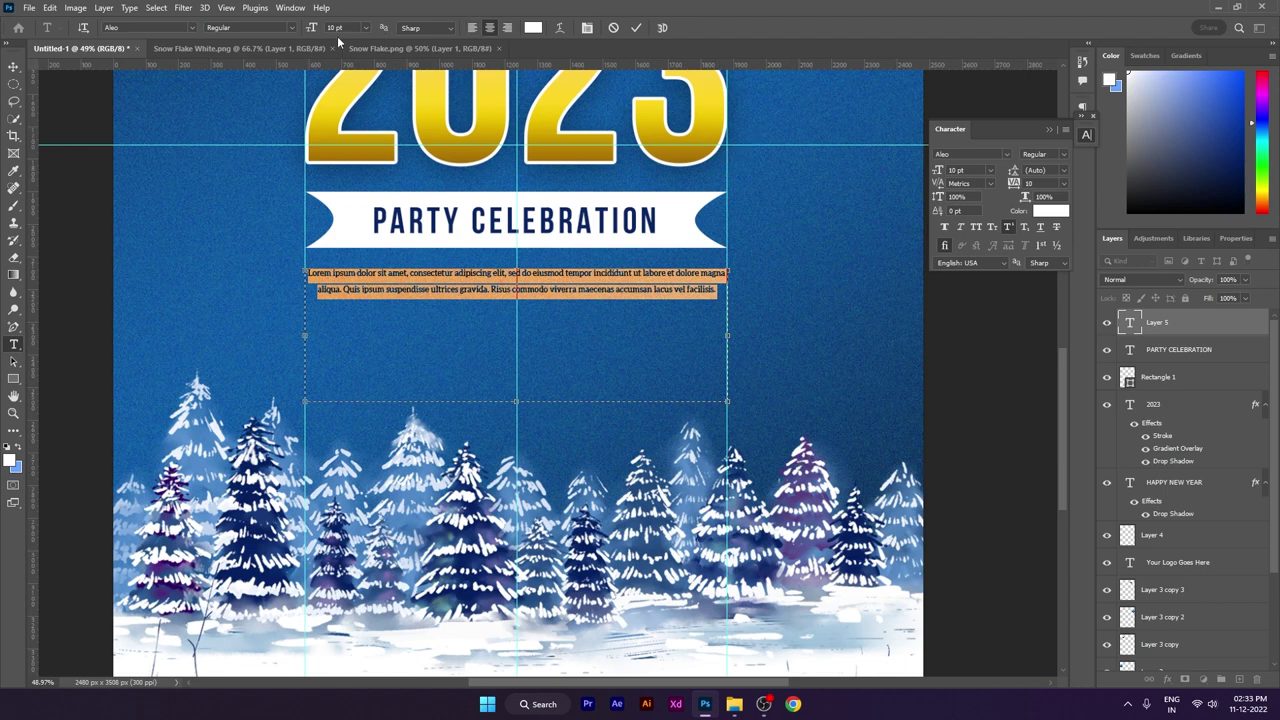
- Set the paragraph's font size to 18 pt and its leading to 12 pt
{"action": "left_click_drag", "start_coordinate": [312, 29], "coordinate": [315, 29]}
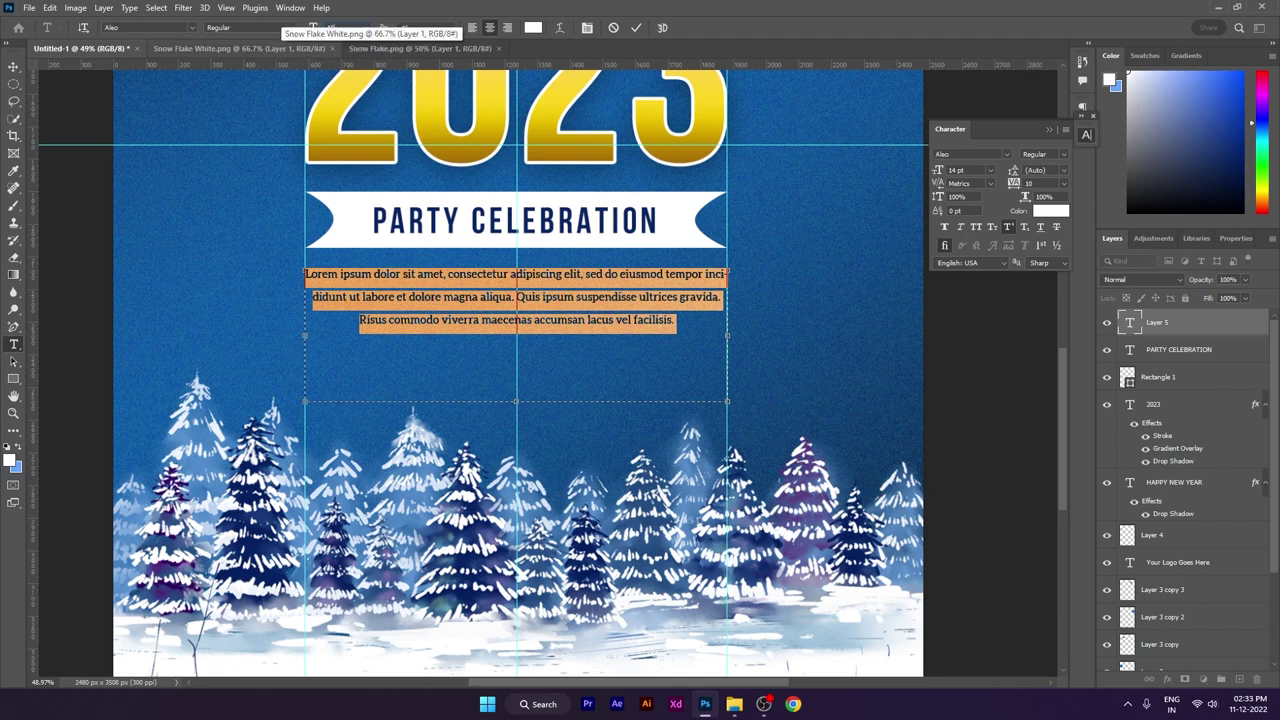
{"action": "key", "text": "Return"}
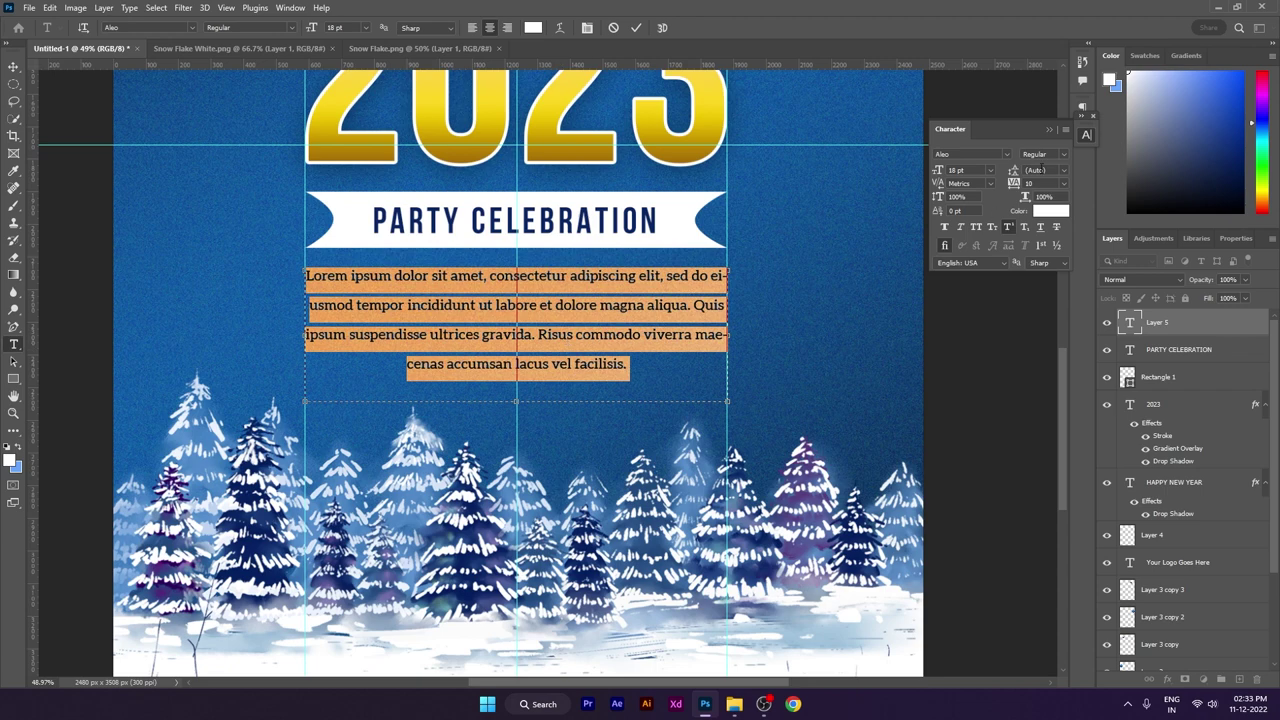
{"action": "left_click", "coordinate": [1063, 171]}
{"action": "left_click", "coordinate": [1048, 184]}
{"action": "left_click_drag", "start_coordinate": [1016, 172], "coordinate": [1012, 170]}
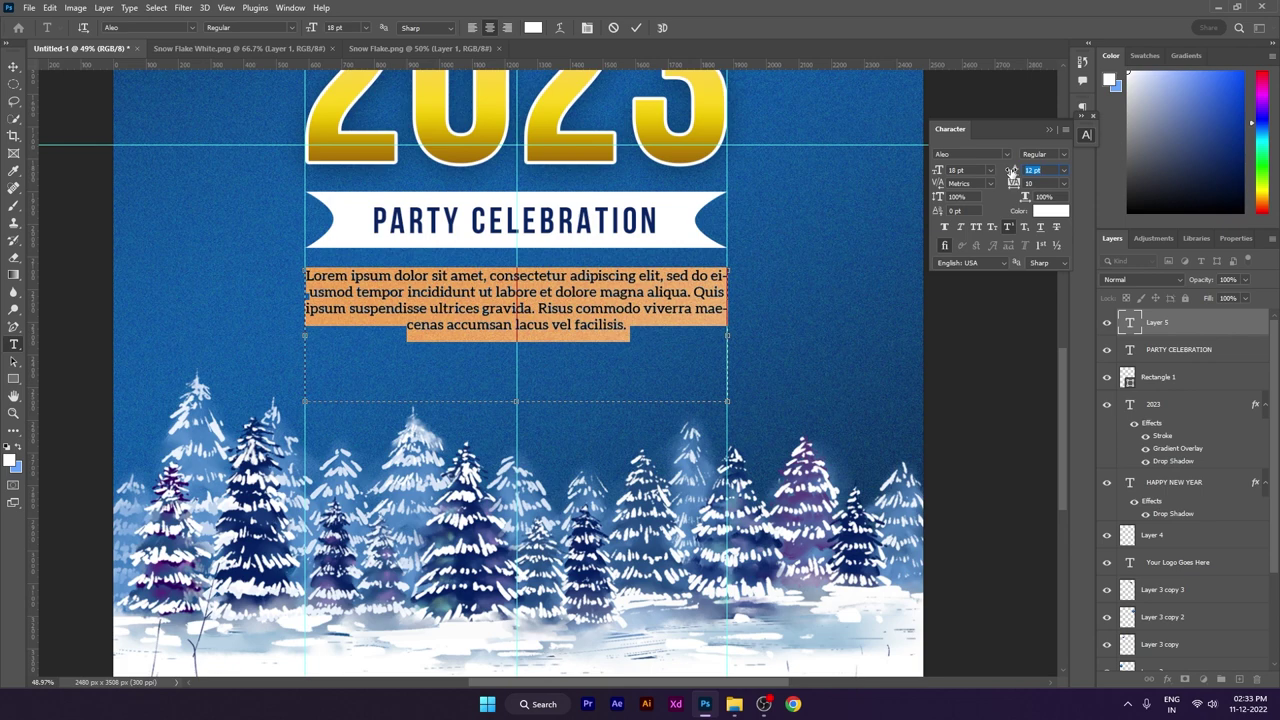
- Reduce the paragraph's font size to 16 pt
{"action": "left_click", "coordinate": [338, 27]}
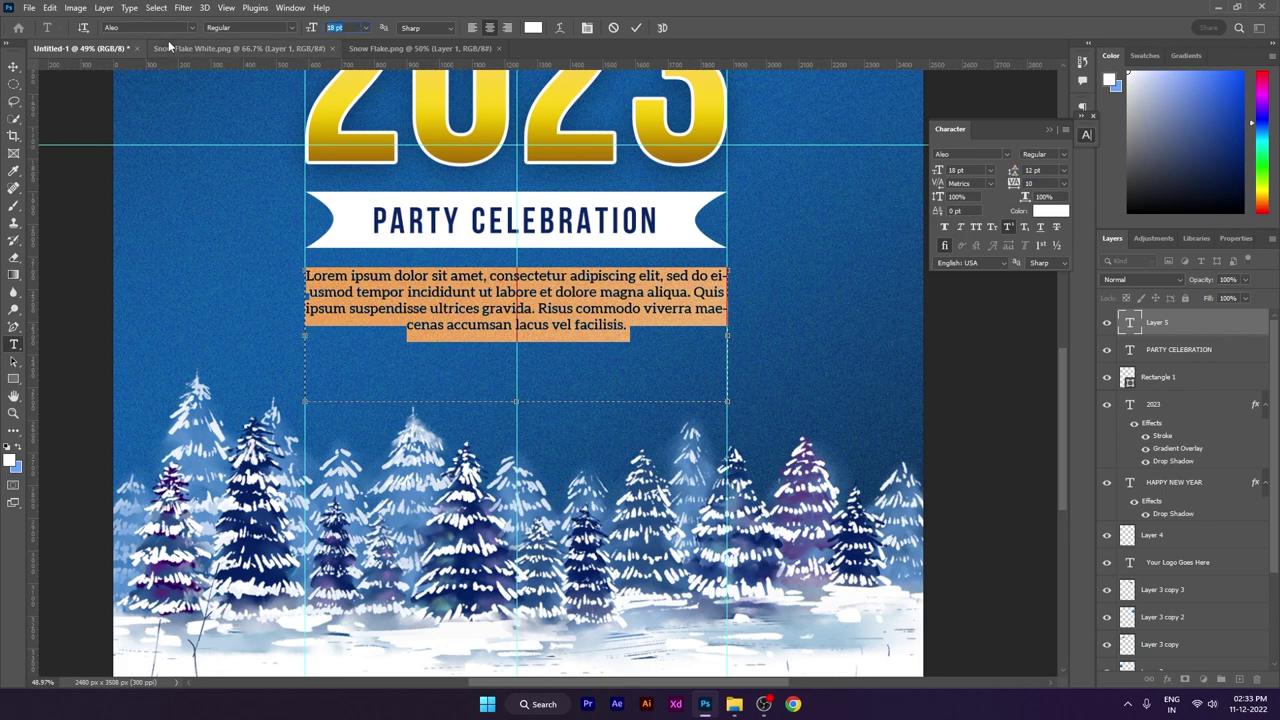
{"action": "type", "text": "15"}
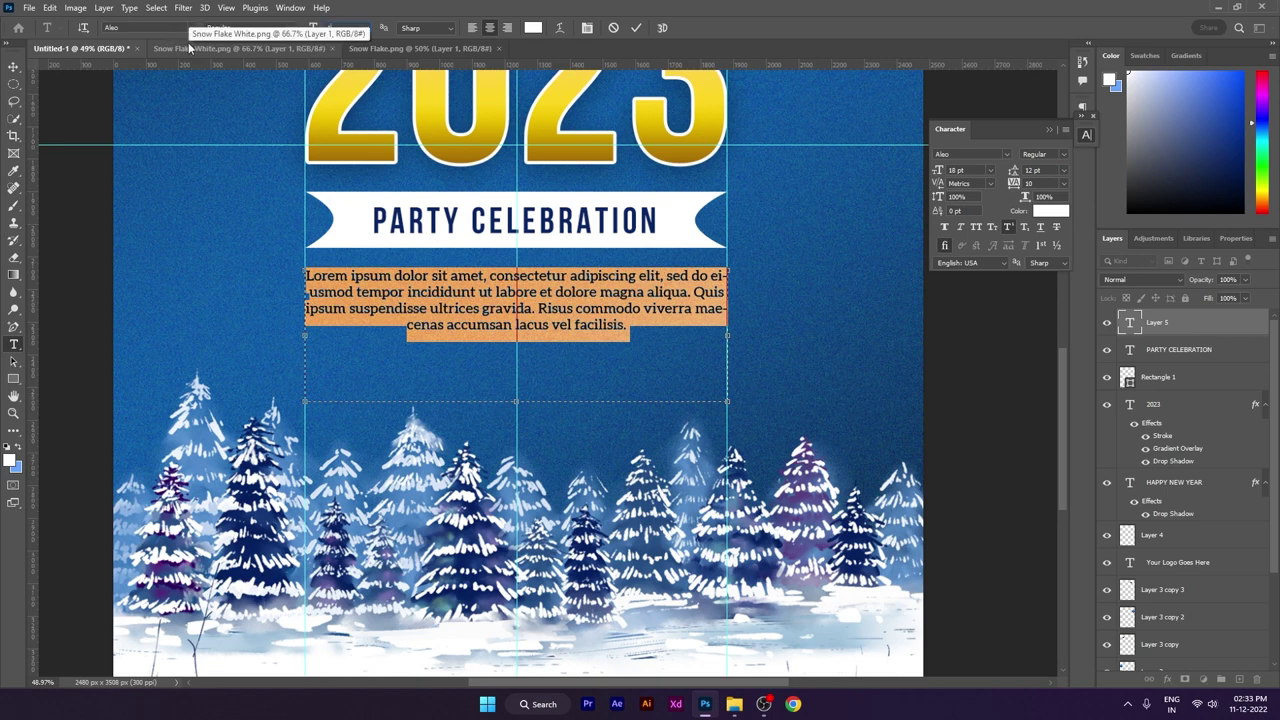
{"action": "key", "text": "Return"}
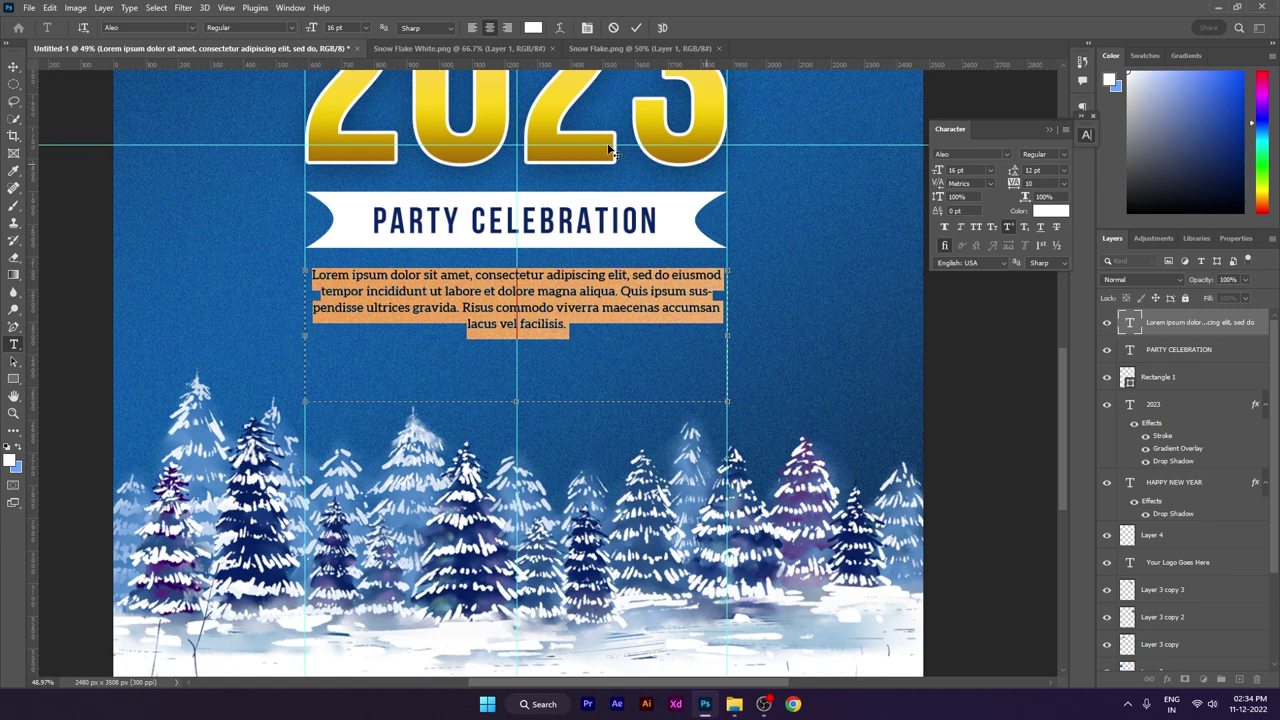
- Try a 15 pt font size on the paragraph and undo it
{"action": "left_click", "coordinate": [335, 28]}
{"action": "key", "text": "Return"}
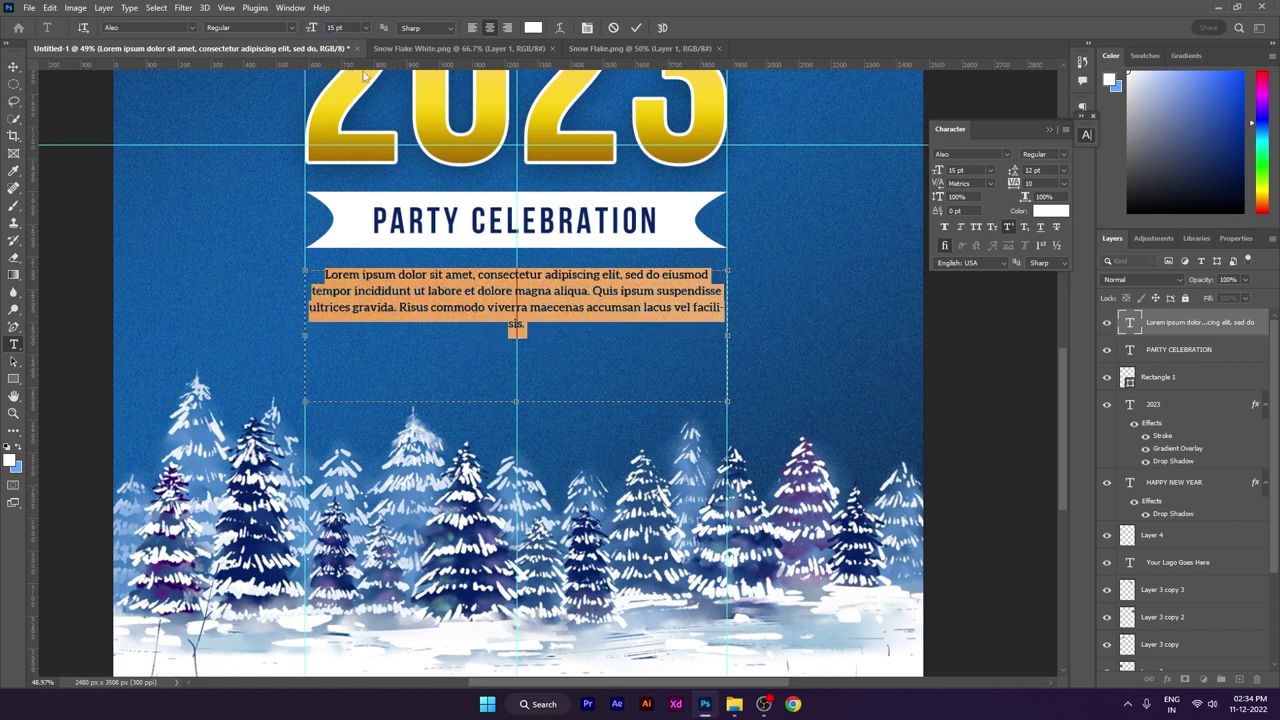
{"action": "key", "text": "ctrl+z"}
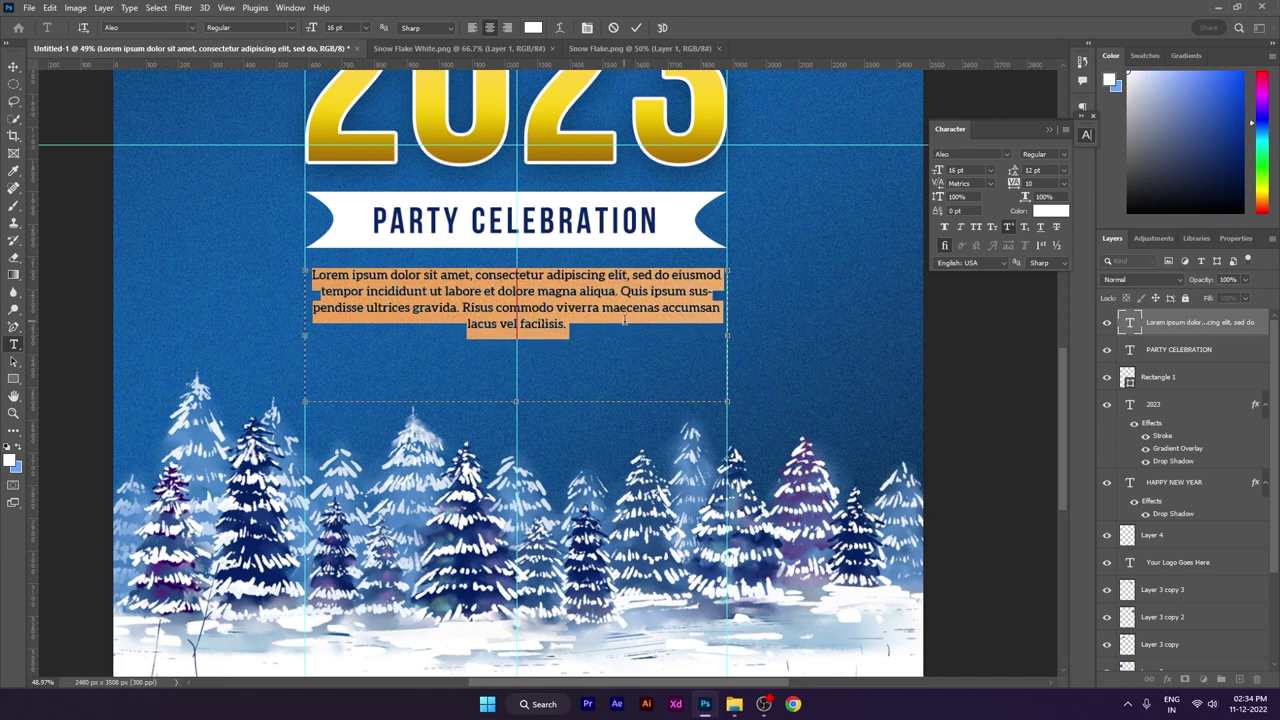
- Shorten the text box to fit the paragraph's four lines and nudge the paragraph slightly down from the banner
{"action": "left_click_drag", "start_coordinate": [516, 404], "coordinate": [585, 336]}
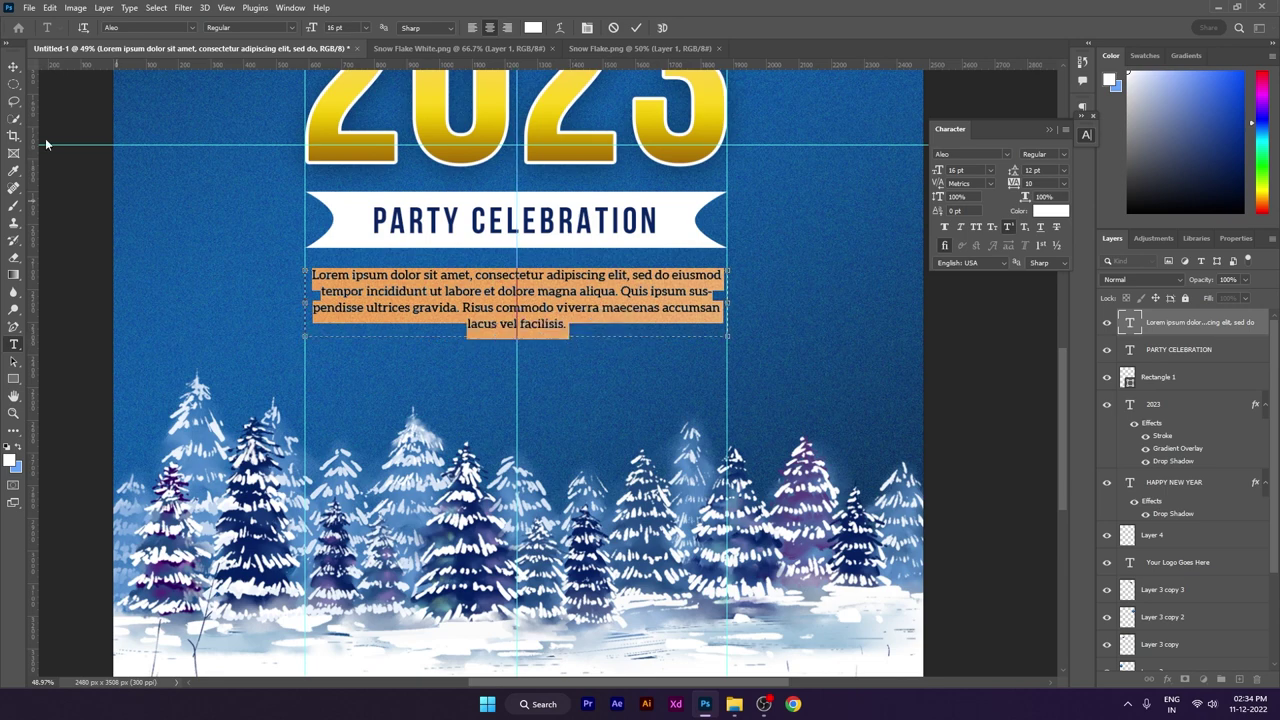
{"action": "left_click", "coordinate": [13, 66]}
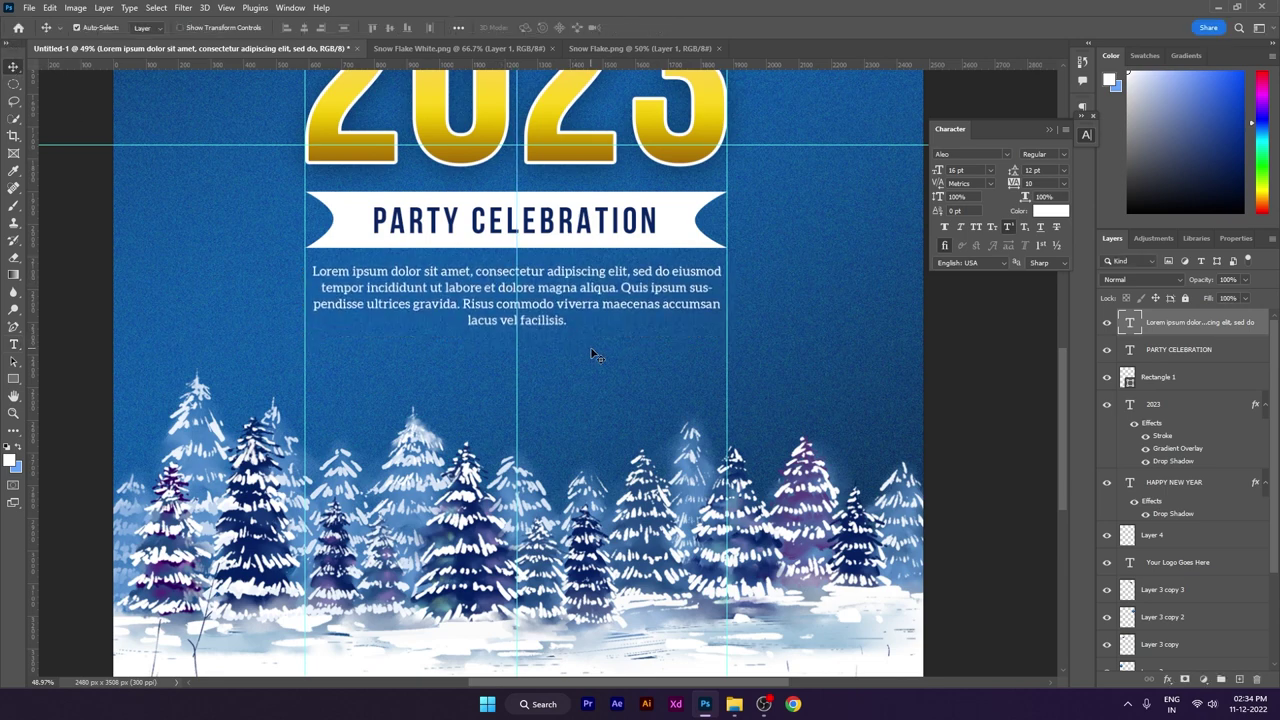
{"action": "key", "text": "Down"}
{"action": "key", "text": "Down"}
{"action": "key", "text": "Down"}
{"action": "key", "text": "Down"}
{"action": "key", "text": "Down"}
- Select HAPPY NEW YEAR, 2023, the banner with its text and the paragraph, and move them up together
{"action": "left_click_drag", "start_coordinate": [668, 386], "coordinate": [657, 300]}
{"action": "left_click_drag", "start_coordinate": [500, 290], "coordinate": [534, 644]}
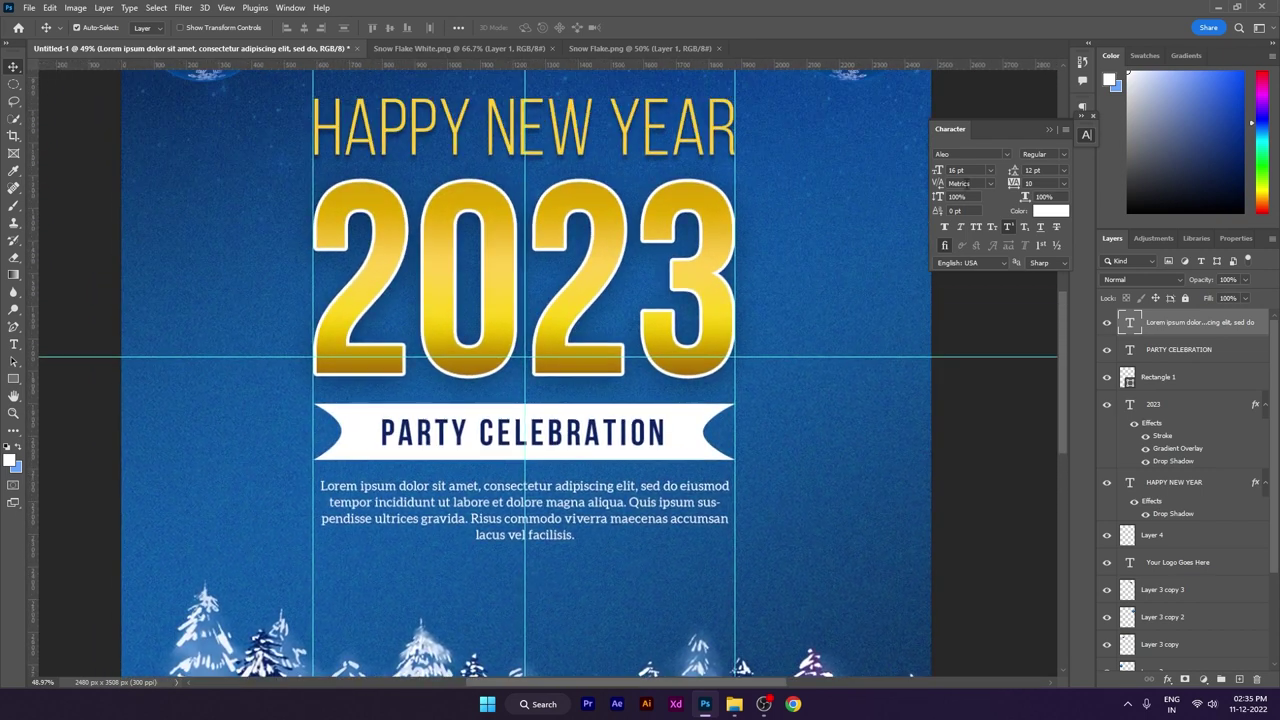
{"action": "left_click", "coordinate": [1086, 134]}
{"action": "scroll", "coordinate": [771, 277], "scroll_direction": "down", "scroll_amount": 3}
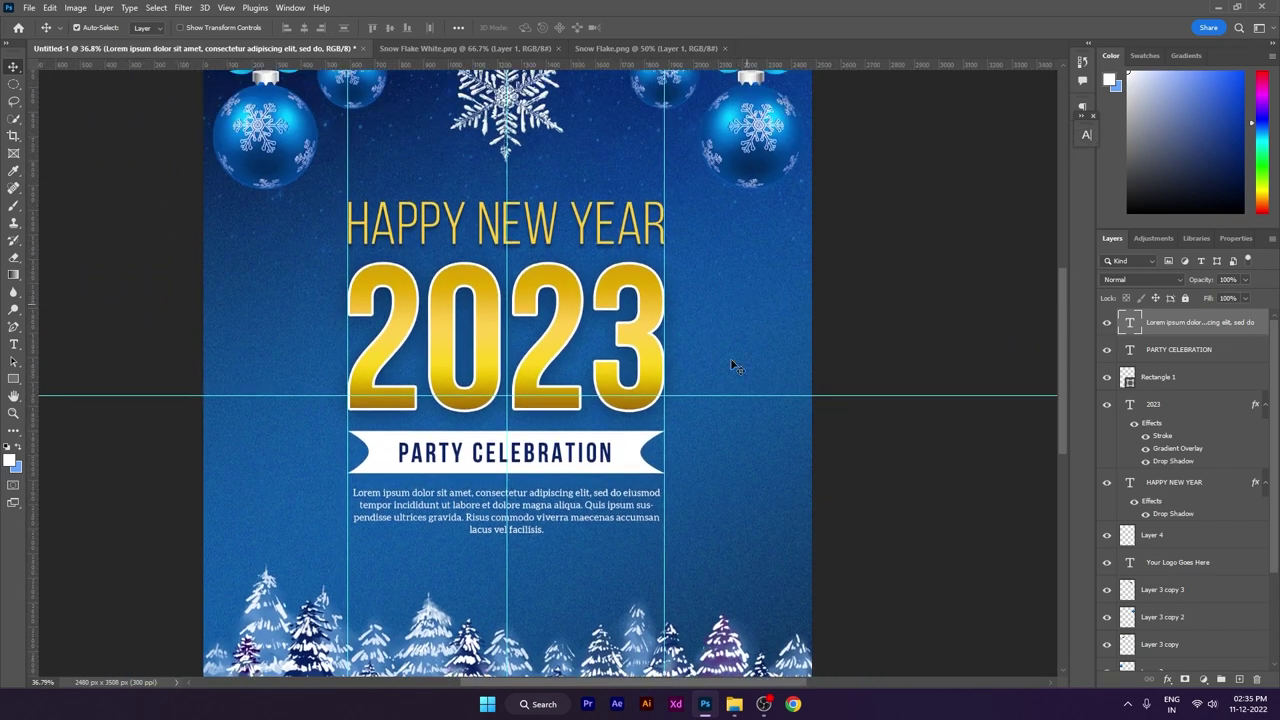
{"action": "left_click_drag", "start_coordinate": [544, 537], "coordinate": [594, 236]}
{"action": "key", "text": "shift+Up"}
{"action": "key", "text": "shift+Up"}
{"action": "key", "text": "shift+Up"}
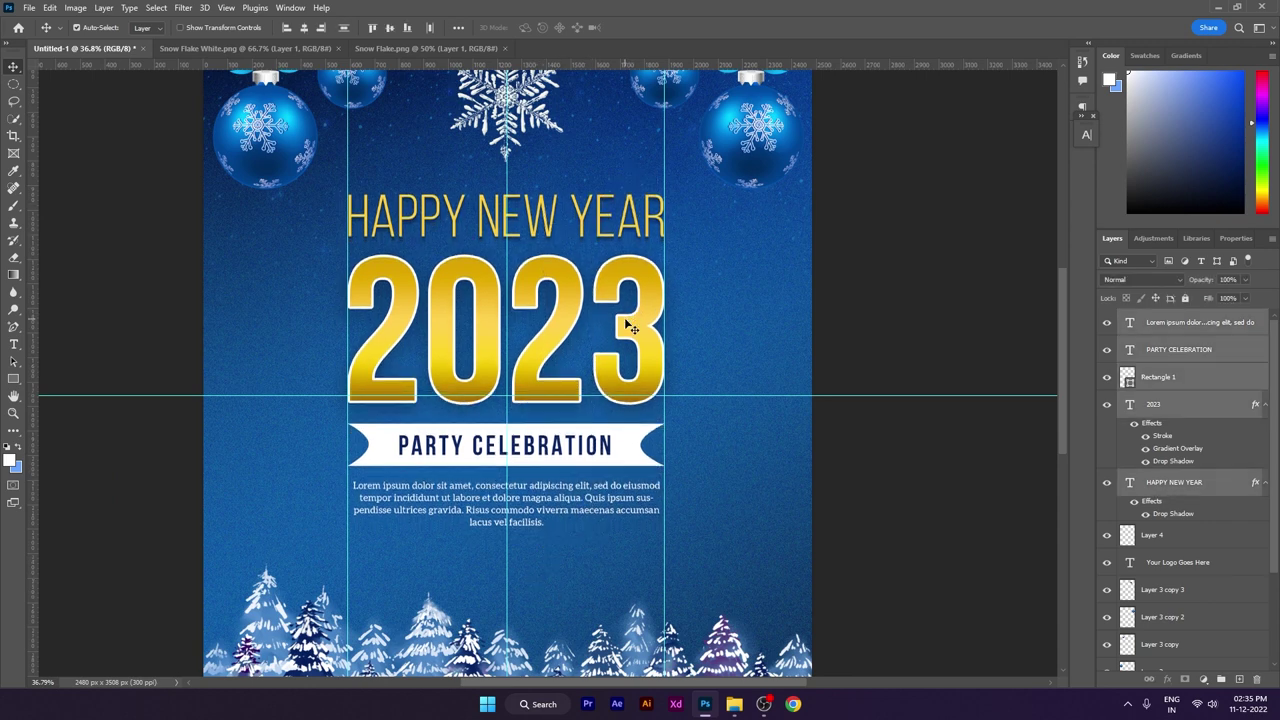
- Nudge 2023, the banner with its text and the paragraph up to tighten the spacing below HAPPY NEW YEAR, and deselect
{"action": "left_click", "coordinate": [734, 376]}
{"action": "left_click_drag", "start_coordinate": [322, 335], "coordinate": [473, 506]}
{"action": "left_click_drag", "start_coordinate": [513, 549], "coordinate": [572, 450]}
{"action": "key", "text": "Up"}
{"action": "key", "text": "Up"}
{"action": "key", "text": "Up"}
{"action": "key", "text": "Up"}
{"action": "key", "text": "Up"}
{"action": "key", "text": "Up"}
{"action": "key", "text": "Up"}
{"action": "key", "text": "Up"}
{"action": "left_click", "coordinate": [554, 506]}
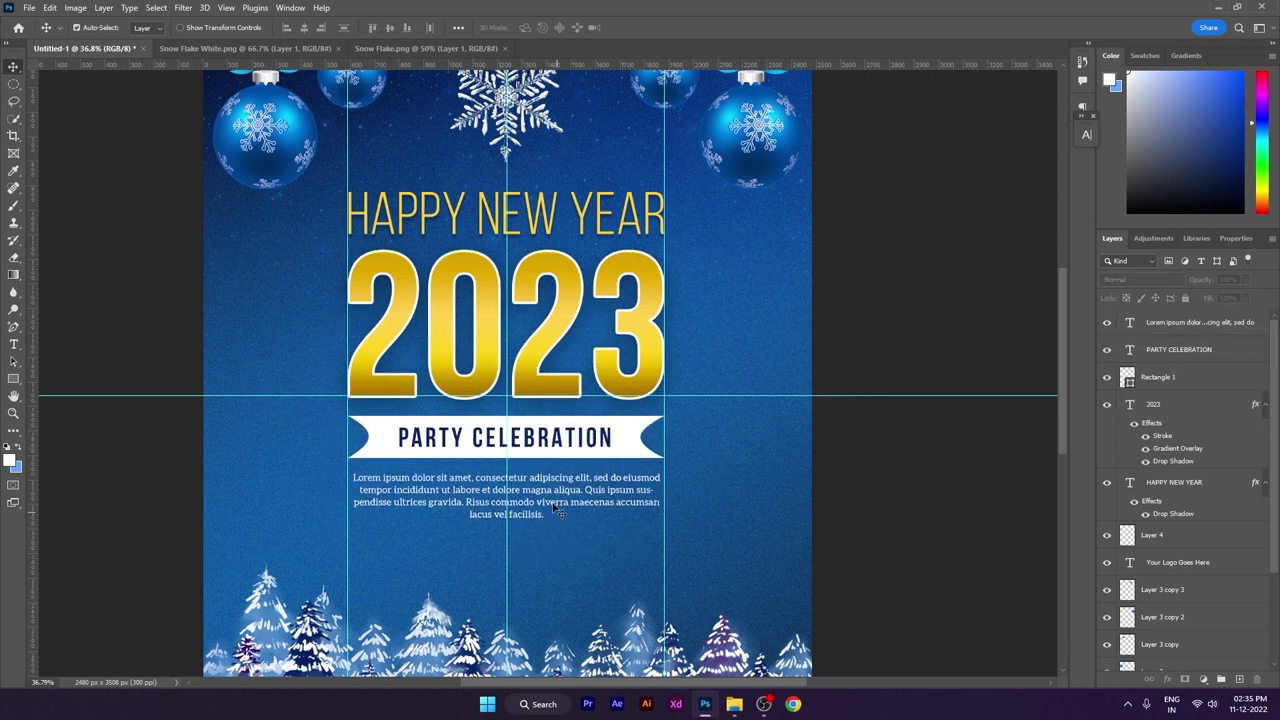
- Nudge the Lorem ipsum paragraph slightly up toward the banner and deselect it
{"action": "left_click", "coordinate": [553, 496]}
{"action": "key", "text": "Up"}
{"action": "key", "text": "Up"}
{"action": "key", "text": "Up"}
{"action": "key", "text": "Up"}
{"action": "key", "text": "Up"}
{"action": "key", "text": "Up"}
{"action": "left_click", "coordinate": [566, 549]}
{"action": "scroll", "coordinate": [571, 406], "scroll_direction": "down", "scroll_amount": 3}
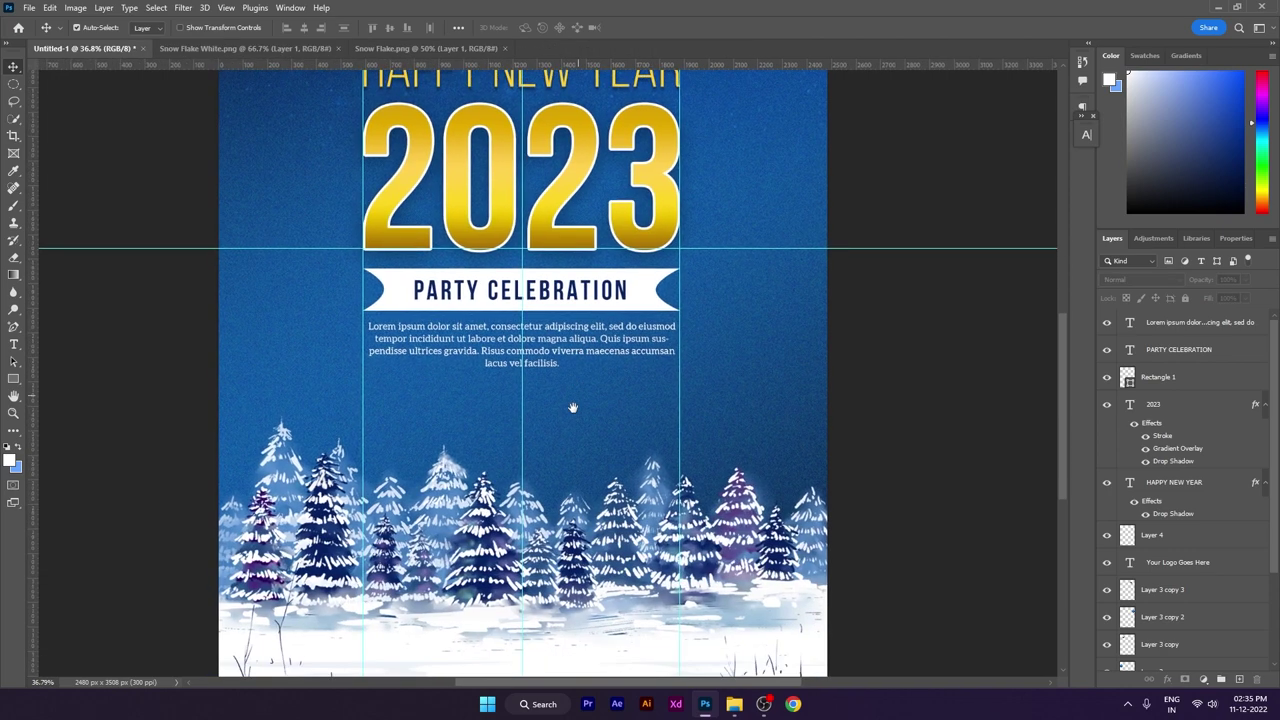
- Add the text "31st DECEMBER" below the Lorem ipsum paragraph in Bebas Neue Pro Bold
{"action": "scroll", "coordinate": [472, 415], "scroll_direction": "up", "scroll_amount": 4}
{"action": "key", "text": "t"}
{"action": "left_click", "coordinate": [451, 403]}
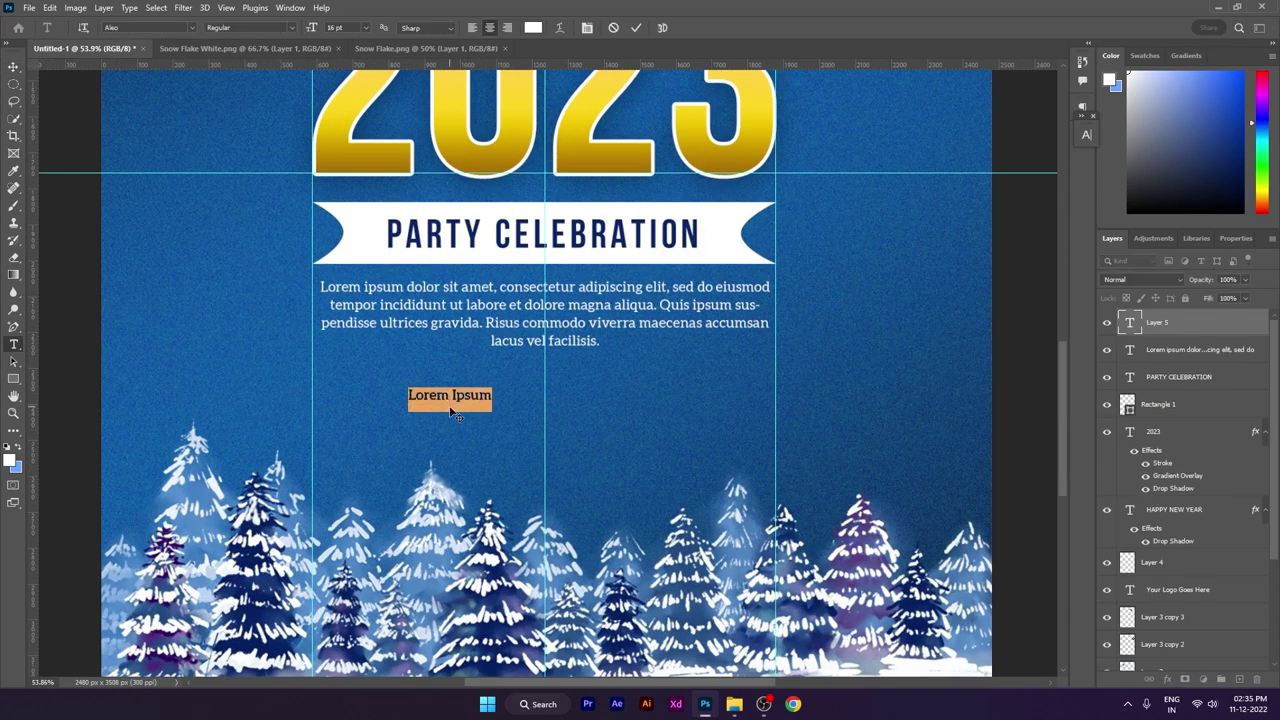
{"action": "type", "text": "31st DECEMBER"}
{"action": "key", "text": "ctrl+a"}
{"action": "type", "text": "beb"}
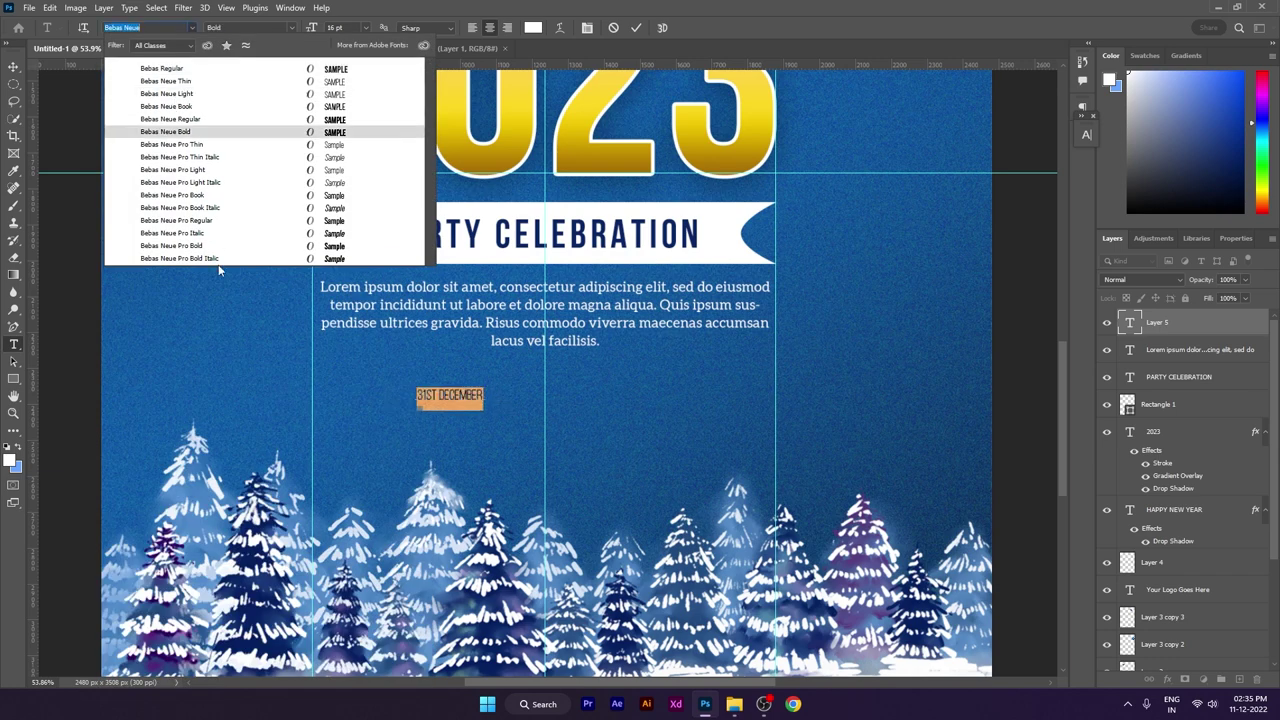
{"action": "left_click", "coordinate": [218, 245]}
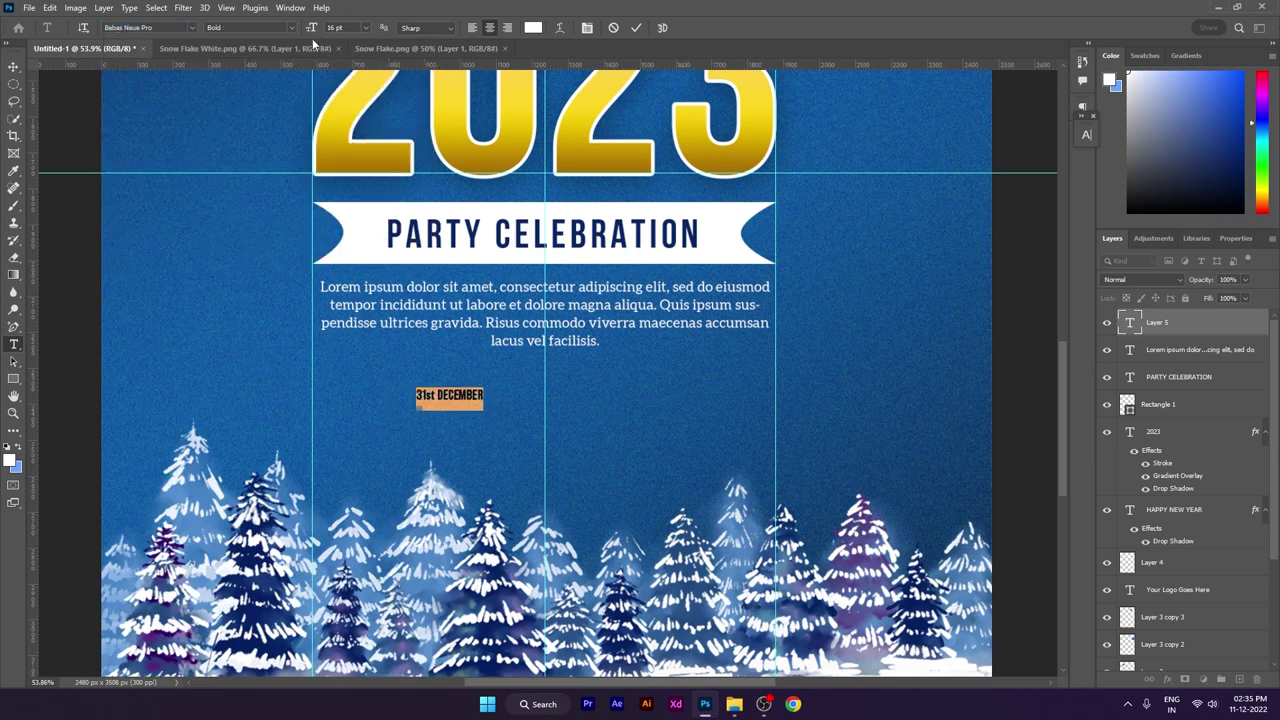
- Enlarge the date text to 56 pt, left-align it and reposition it under the paragraph's last line
{"action": "left_click_drag", "start_coordinate": [312, 30], "coordinate": [342, 30]}
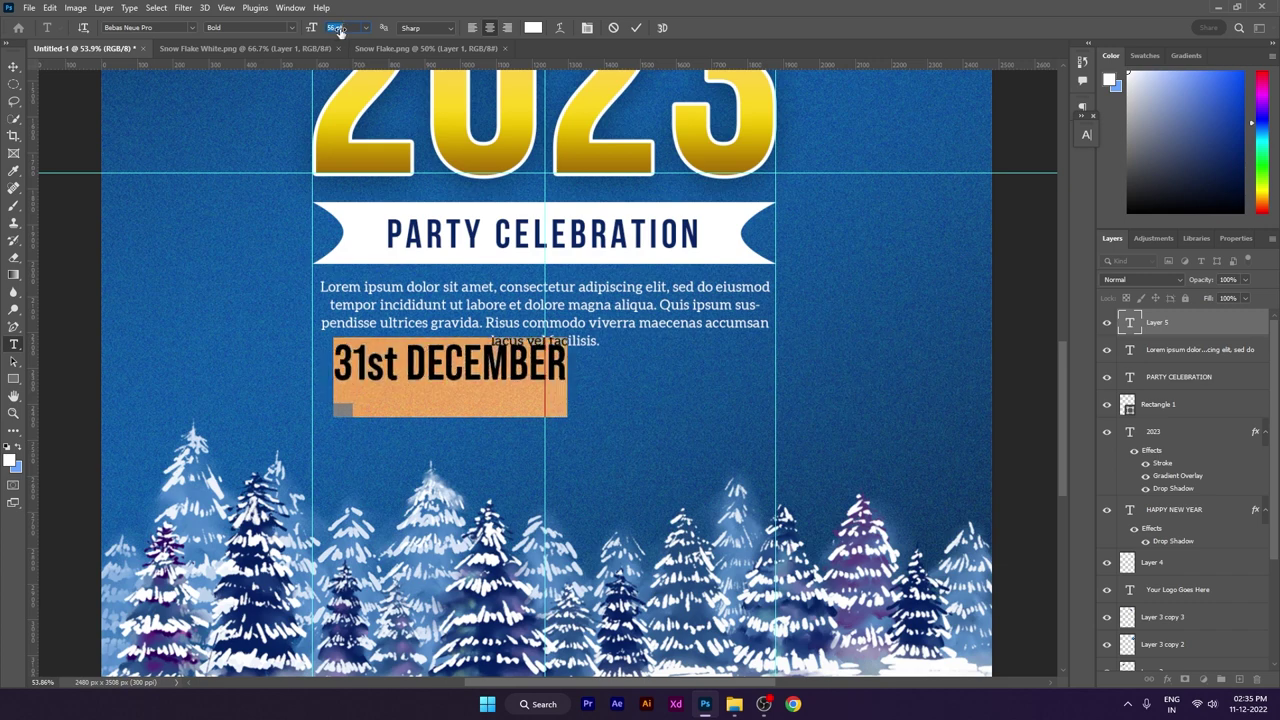
{"action": "left_click", "coordinate": [489, 27]}
{"action": "left_click_drag", "start_coordinate": [607, 467], "coordinate": [597, 500]}
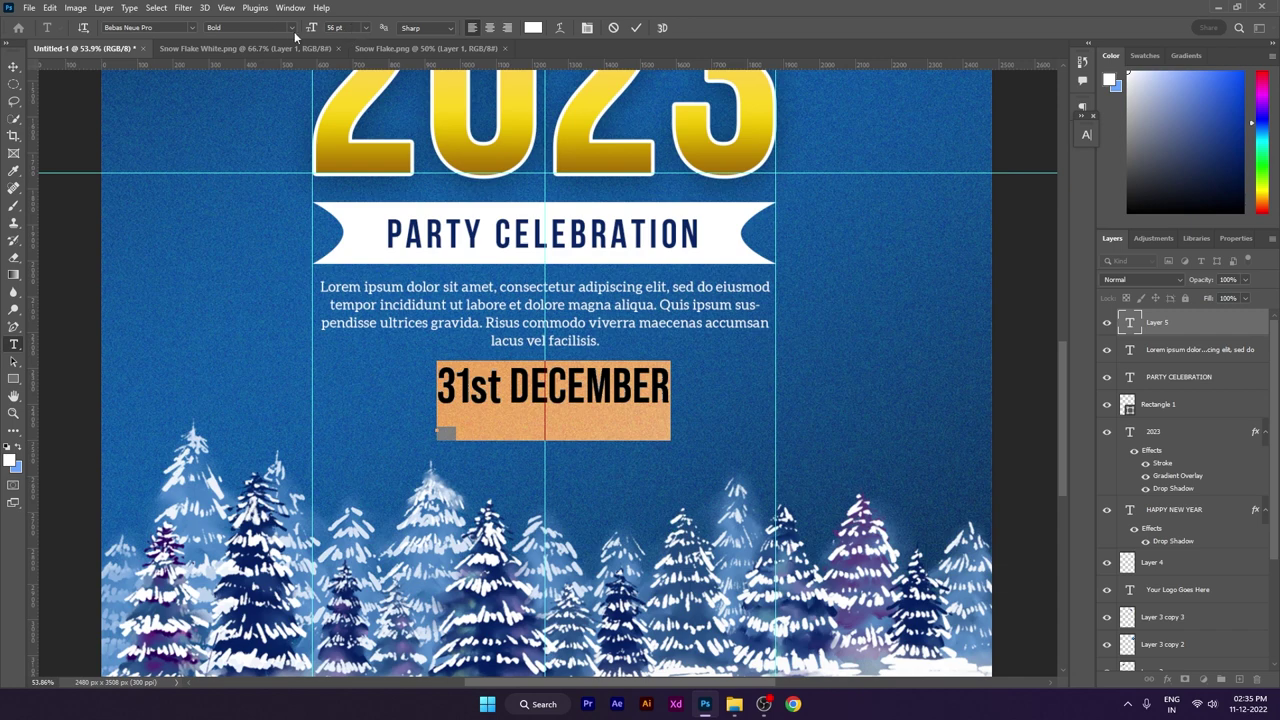
- Set the date text's size to 60 pt and its tracking to 50
{"action": "left_click_drag", "start_coordinate": [309, 31], "coordinate": [310, 35]}
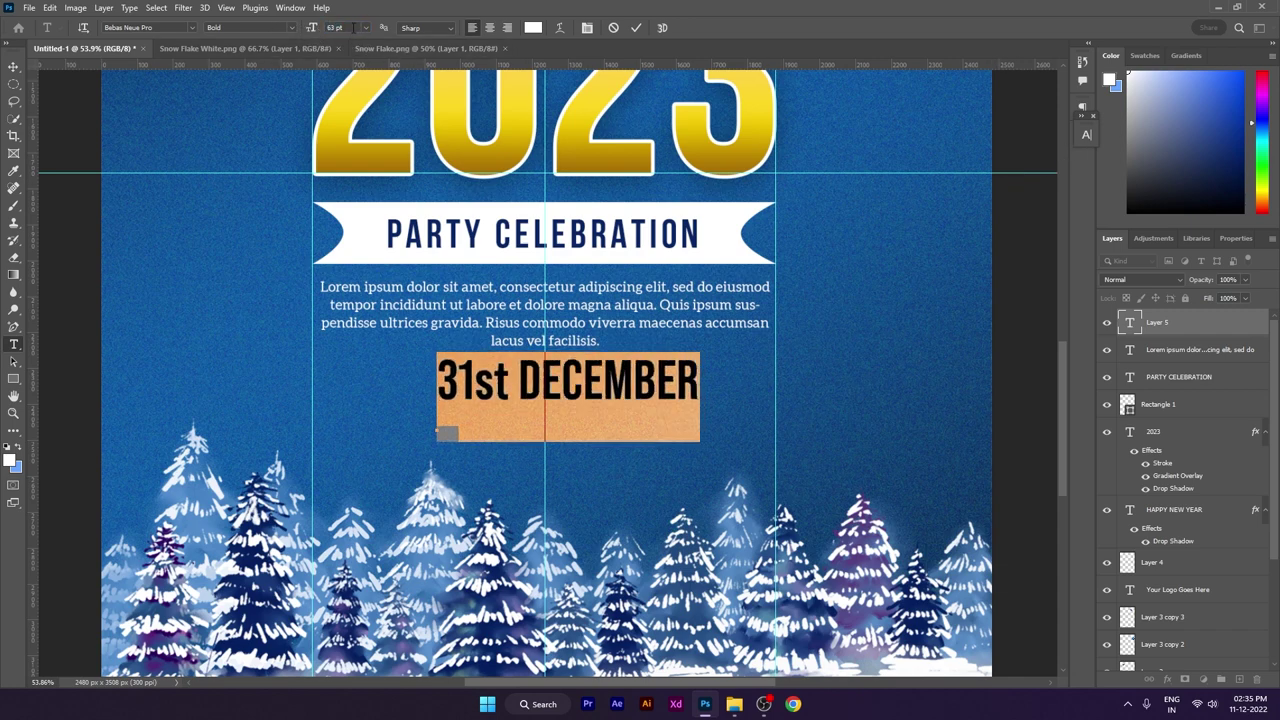
{"action": "type", "text": "60"}
{"action": "key", "text": "Return"}
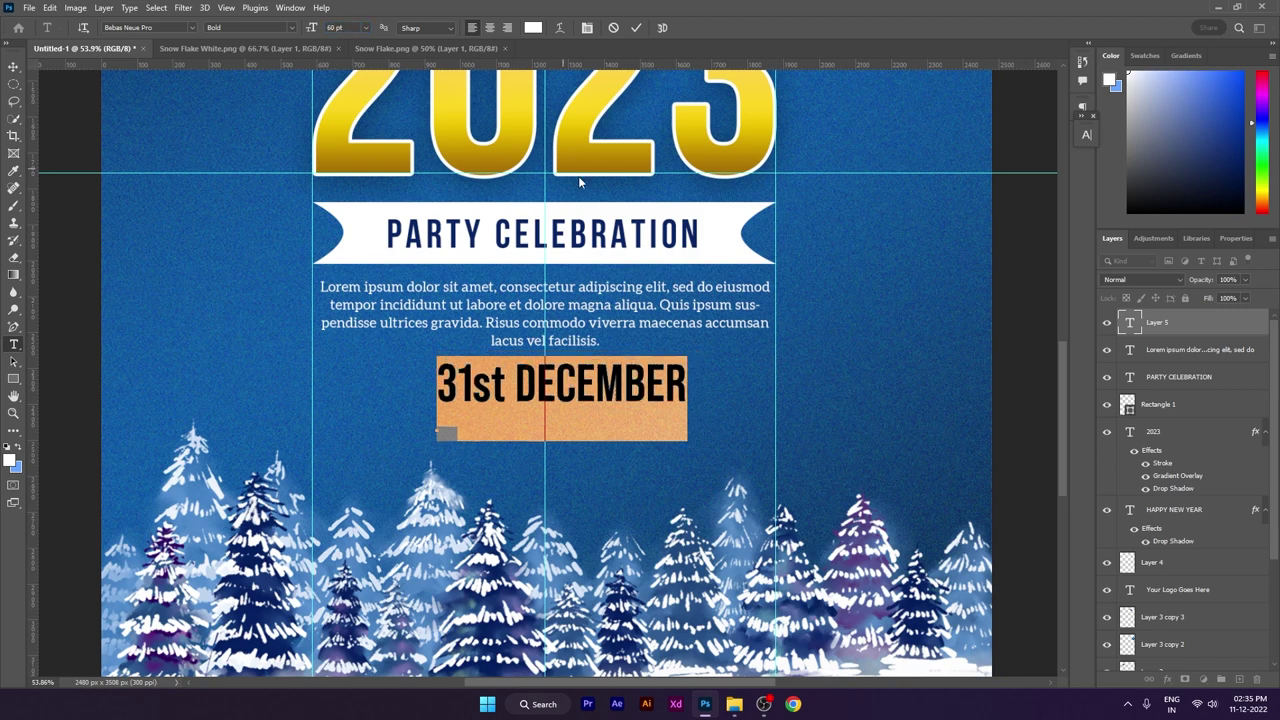
{"action": "left_click", "coordinate": [1085, 139]}
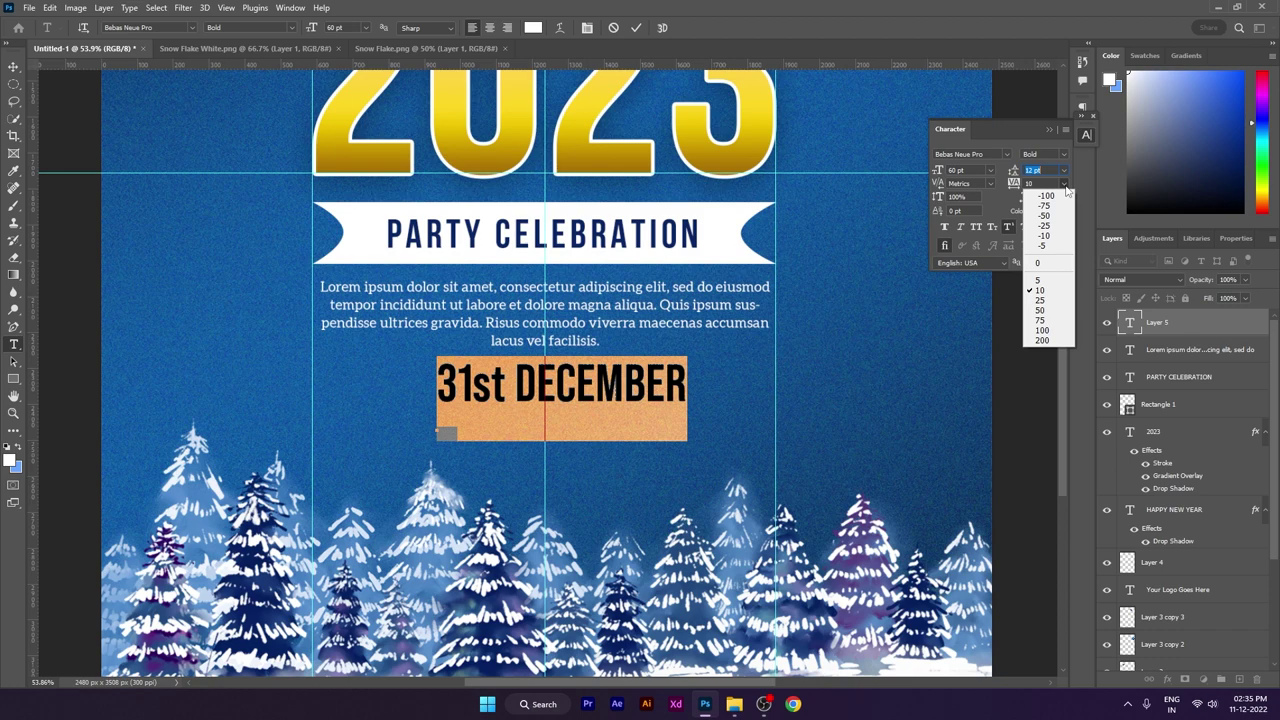
{"action": "left_click", "coordinate": [1040, 310]}
- Try toggling the superscript style on the "st" and on the whole "31st" of the date
{"action": "left_click_drag", "start_coordinate": [477, 385], "coordinate": [509, 387]}
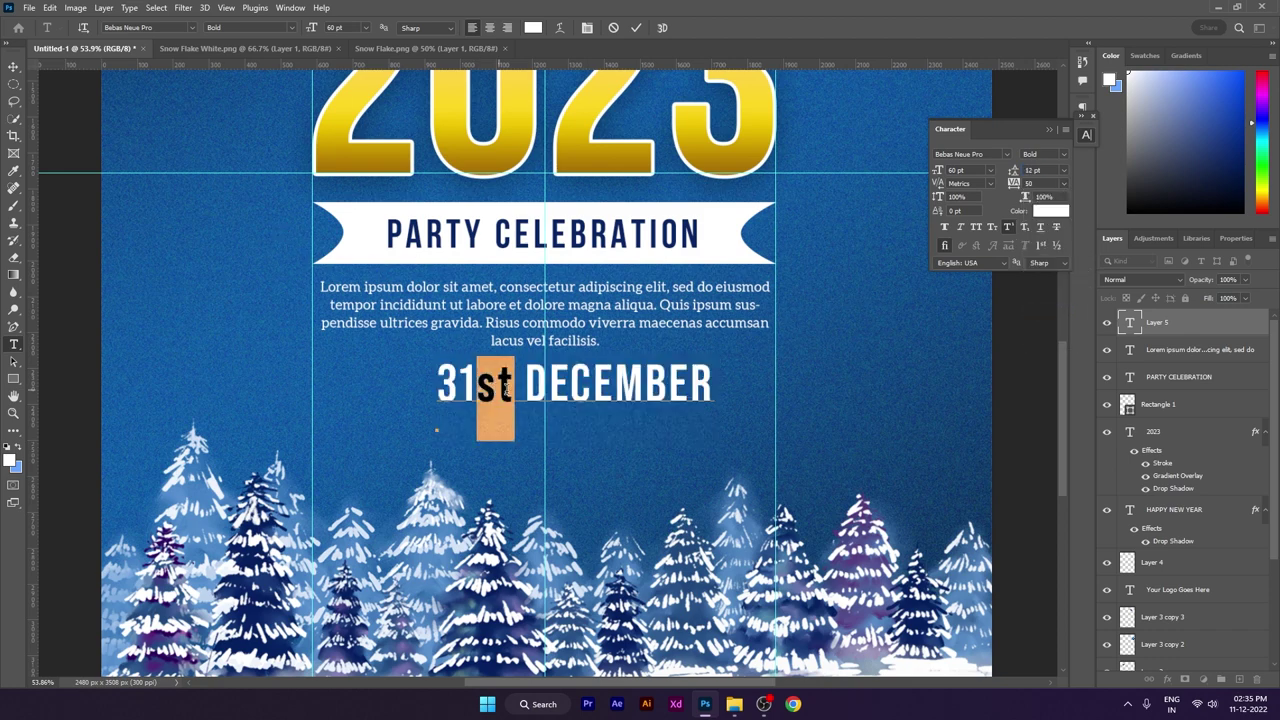
{"action": "left_click", "coordinate": [1009, 228]}
{"action": "left_click", "coordinate": [1008, 228]}
{"action": "left_click", "coordinate": [14, 66]}
{"action": "scroll", "coordinate": [453, 381], "scroll_direction": "up", "scroll_amount": 3}
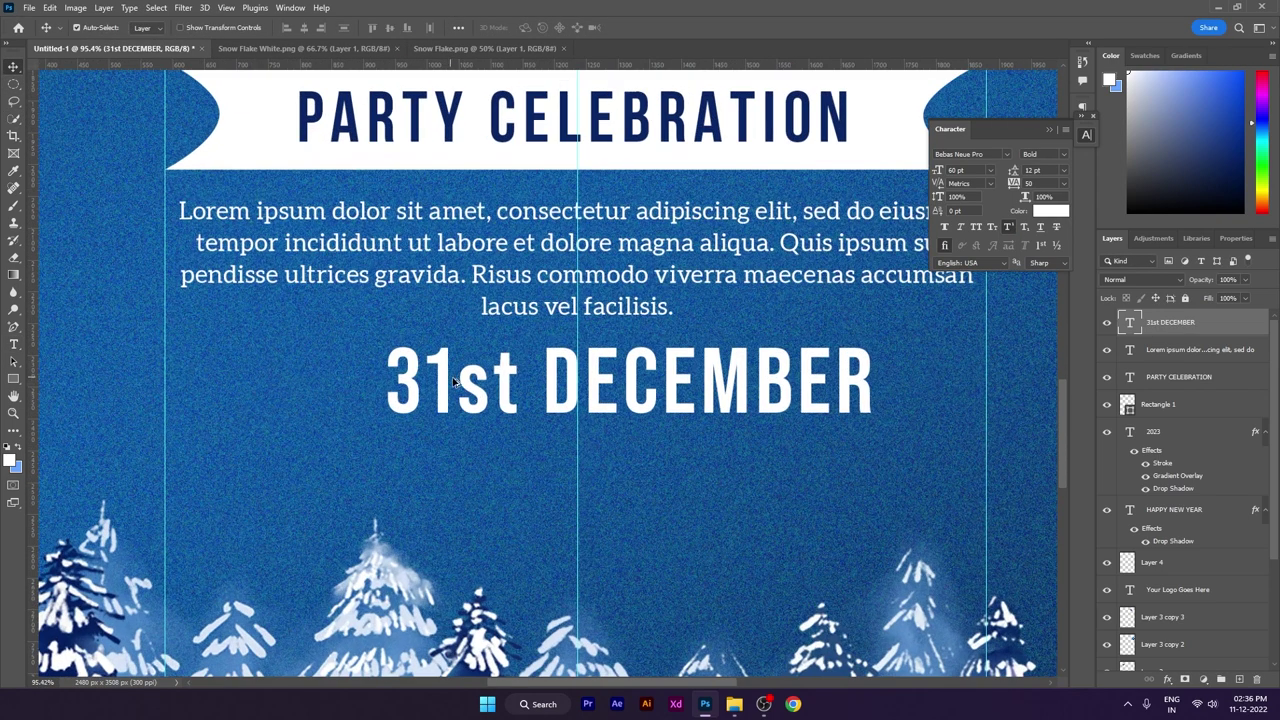
{"action": "double_click", "coordinate": [453, 381]}
{"action": "left_click_drag", "start_coordinate": [521, 380], "coordinate": [399, 375]}
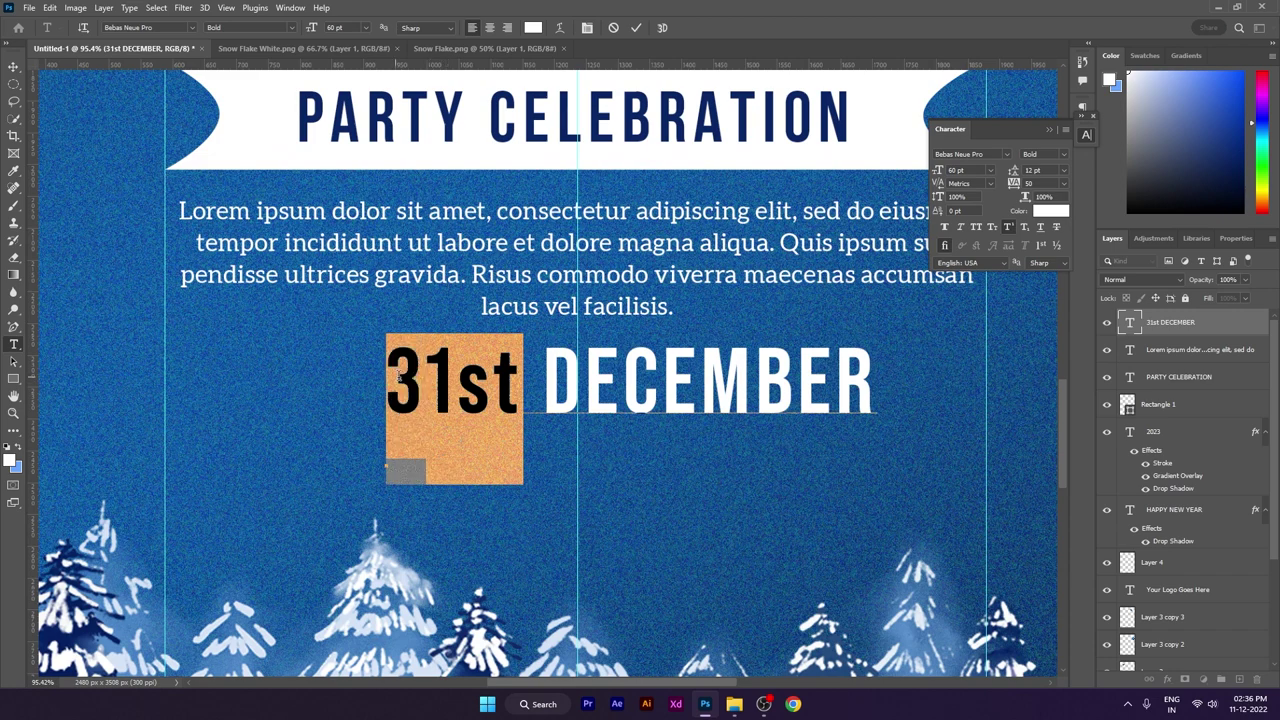
{"action": "left_click", "coordinate": [1012, 231]}
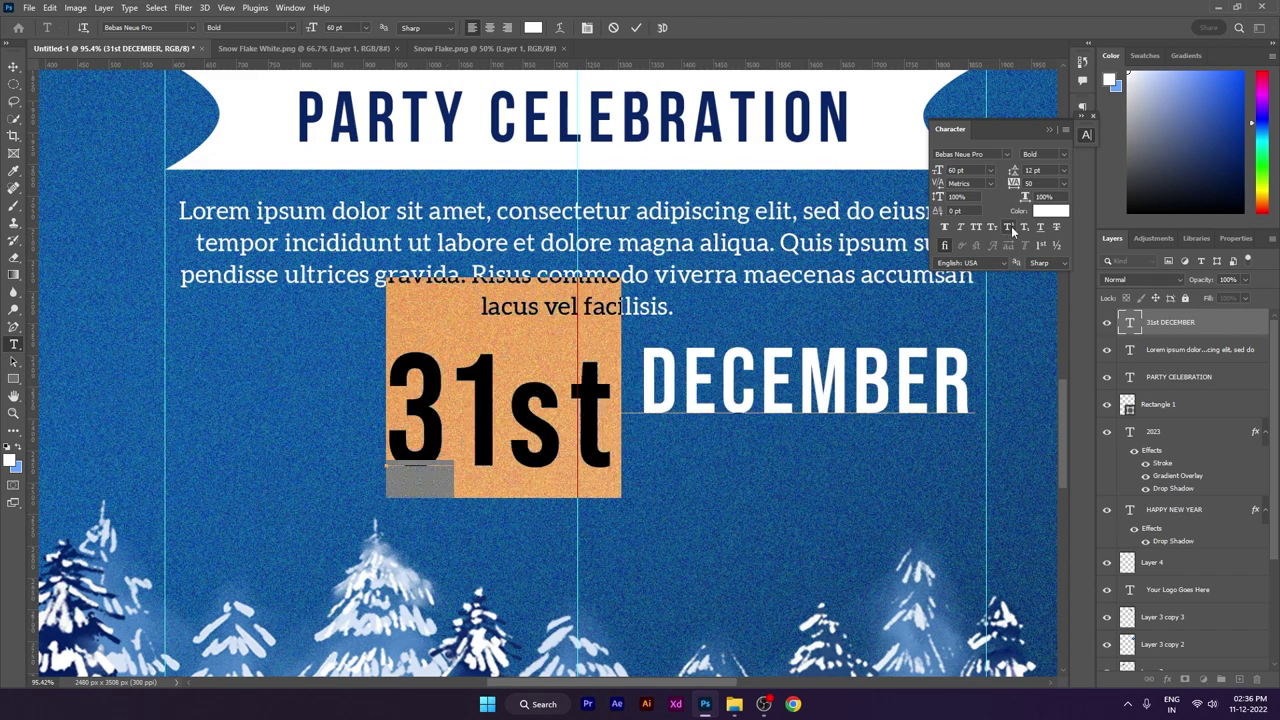
{"action": "left_click", "coordinate": [1012, 231]}
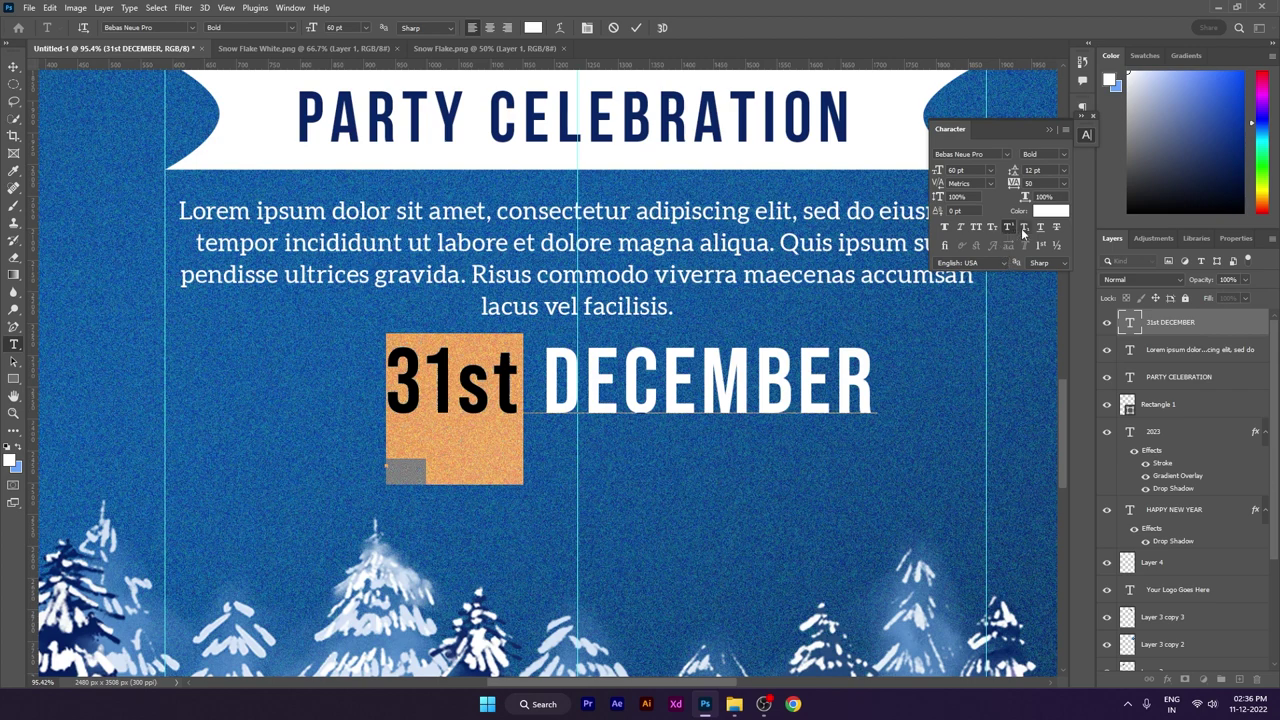
{"action": "left_click", "coordinate": [13, 66]}
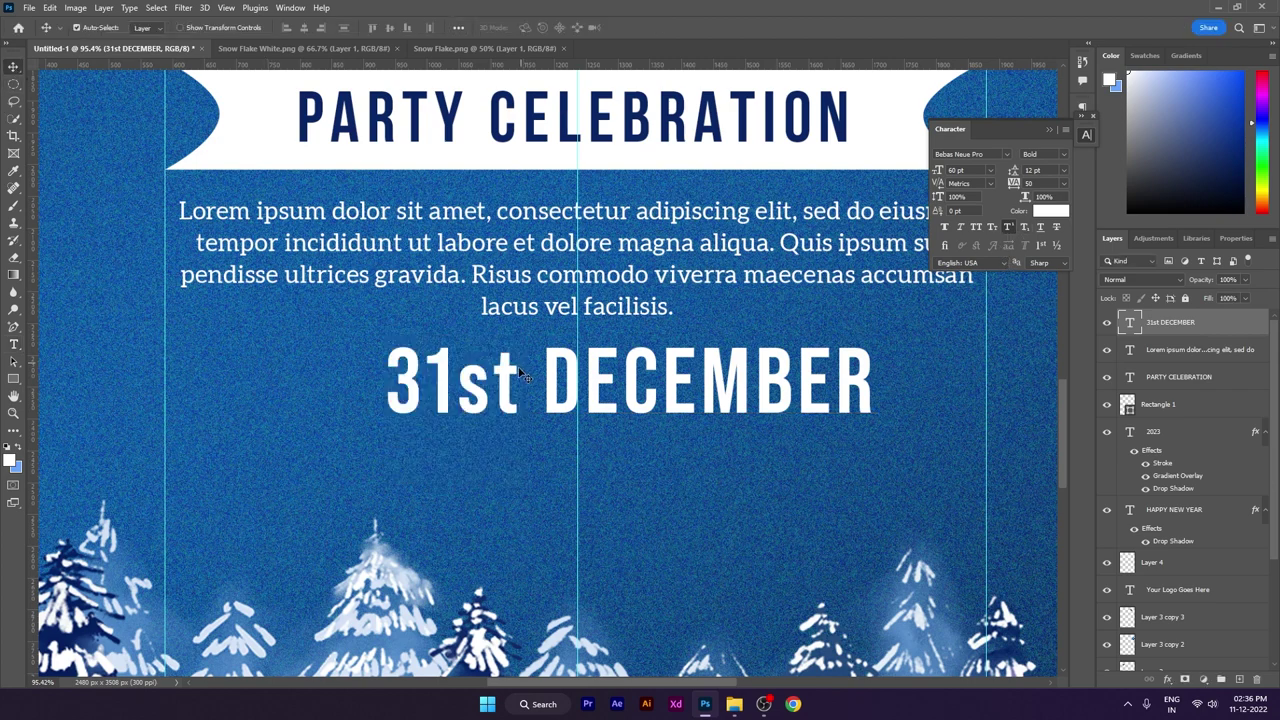
- Centre the 31st DECEMBER text on the middle guide and nudge it down to leave space below the paragraph
{"action": "left_click_drag", "start_coordinate": [519, 372], "coordinate": [455, 366]}
{"action": "key", "text": "ctrl+t"}
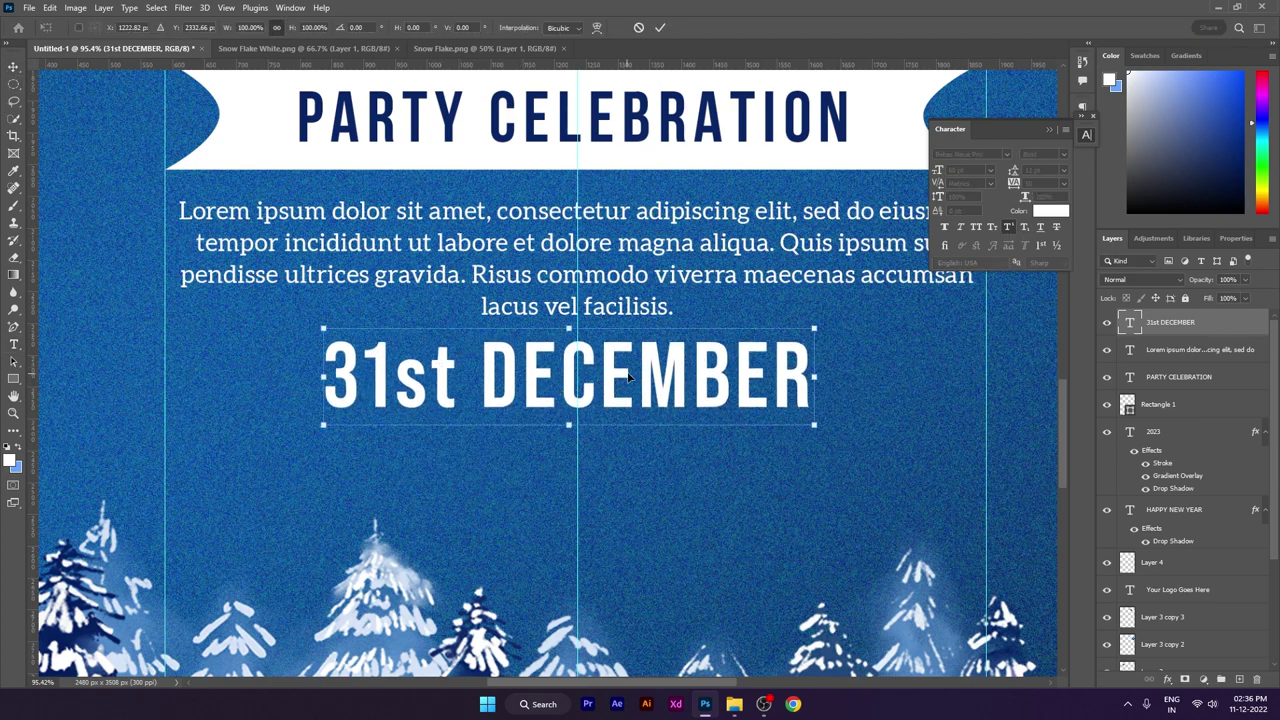
{"action": "left_click_drag", "start_coordinate": [628, 376], "coordinate": [637, 380]}
{"action": "key", "text": "Return"}
{"action": "key", "text": "shift+Down"}
{"action": "key", "text": "shift+Down"}
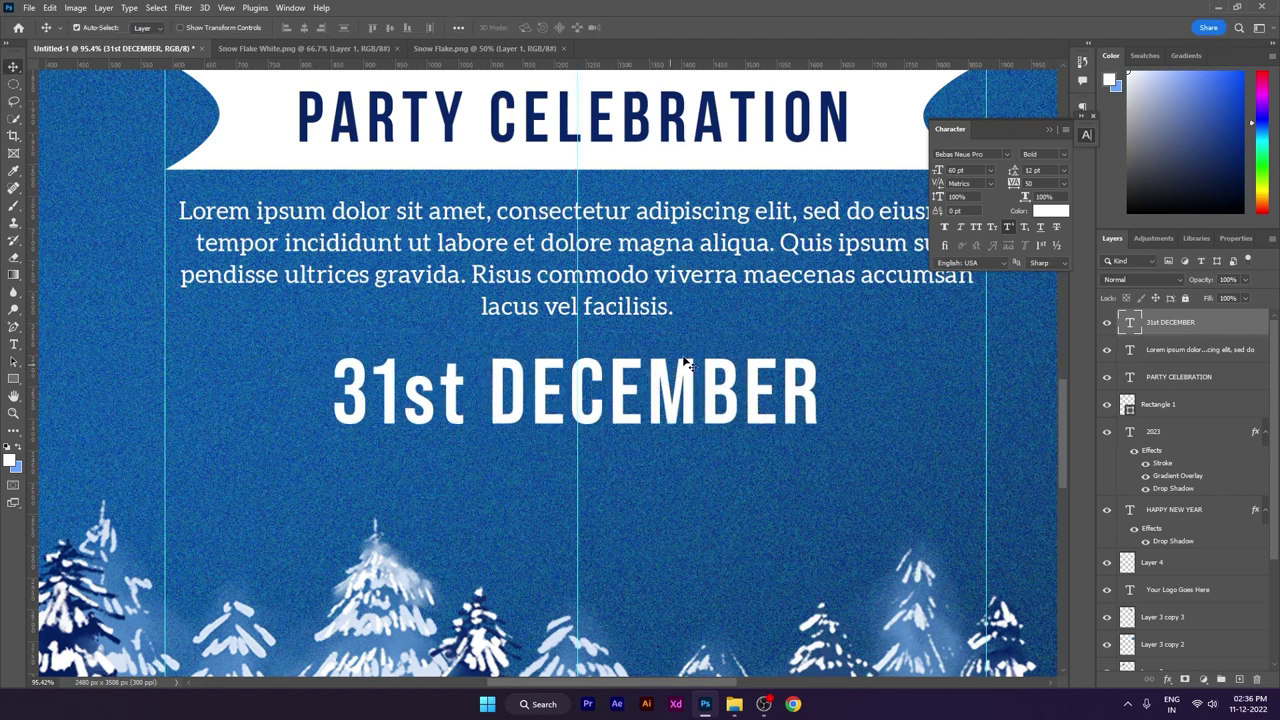
{"action": "key", "text": "Down"}
{"action": "key", "text": "Down"}
{"action": "key", "text": "Down"}
{"action": "key", "text": "Down"}
{"action": "key", "text": "Down"}
{"action": "key", "text": "Down"}
{"action": "key", "text": "Down"}
{"action": "key", "text": "Down"}
{"action": "key", "text": "Down"}
{"action": "key", "text": "Down"}
{"action": "key", "text": "Down"}
{"action": "key", "text": "Down"}
{"action": "key", "text": "Down"}
{"action": "key", "text": "Down"}
{"action": "left_click", "coordinate": [1089, 136]}
- Draw a thin white horizontal rectangle about 754 px wide and 3 px high above the date
{"action": "scroll", "coordinate": [53, 329], "scroll_direction": "up", "scroll_amount": 2}
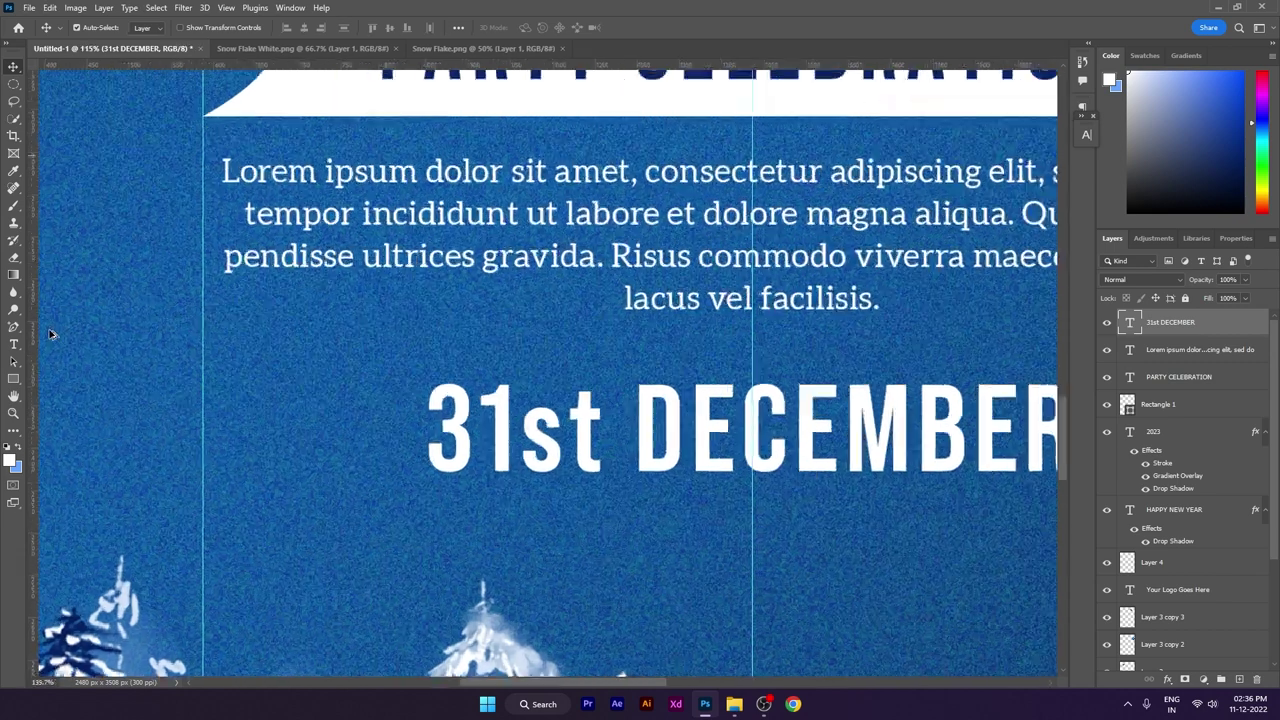
{"action": "left_click", "coordinate": [14, 379]}
{"action": "scroll", "coordinate": [274, 386], "scroll_direction": "right", "scroll_amount": 6}
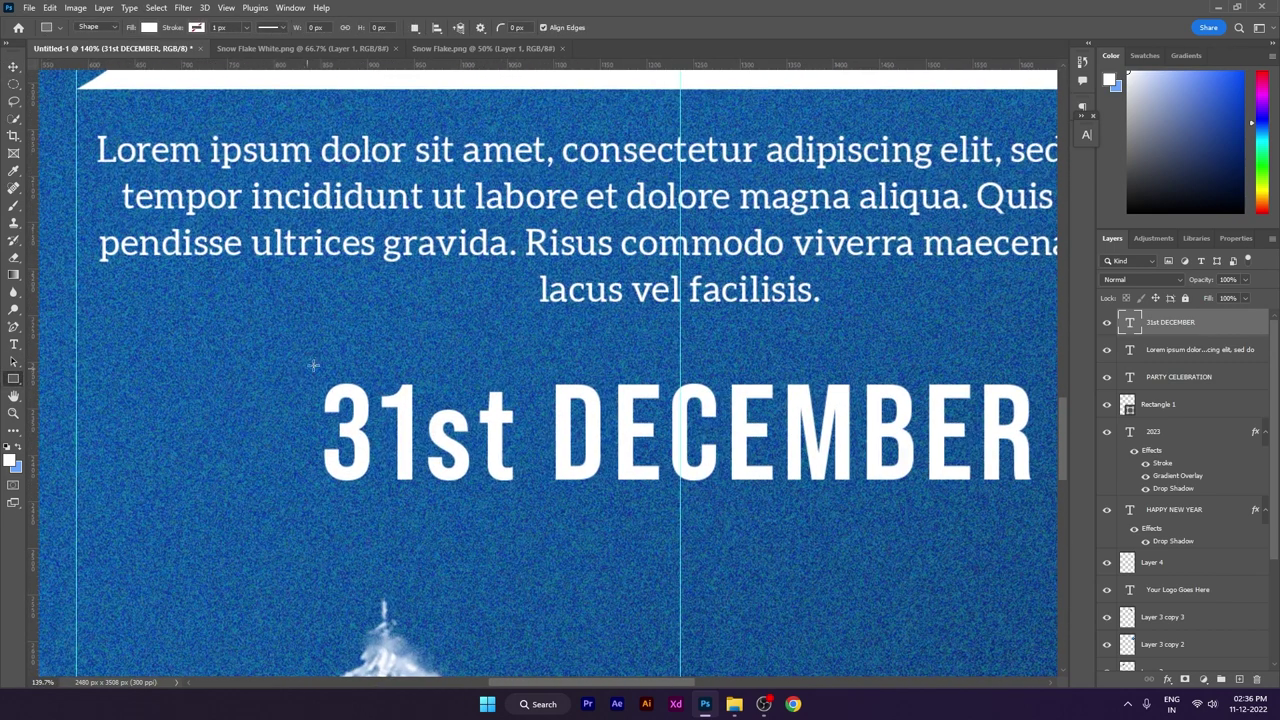
{"action": "left_click_drag", "start_coordinate": [228, 358], "coordinate": [929, 359]}
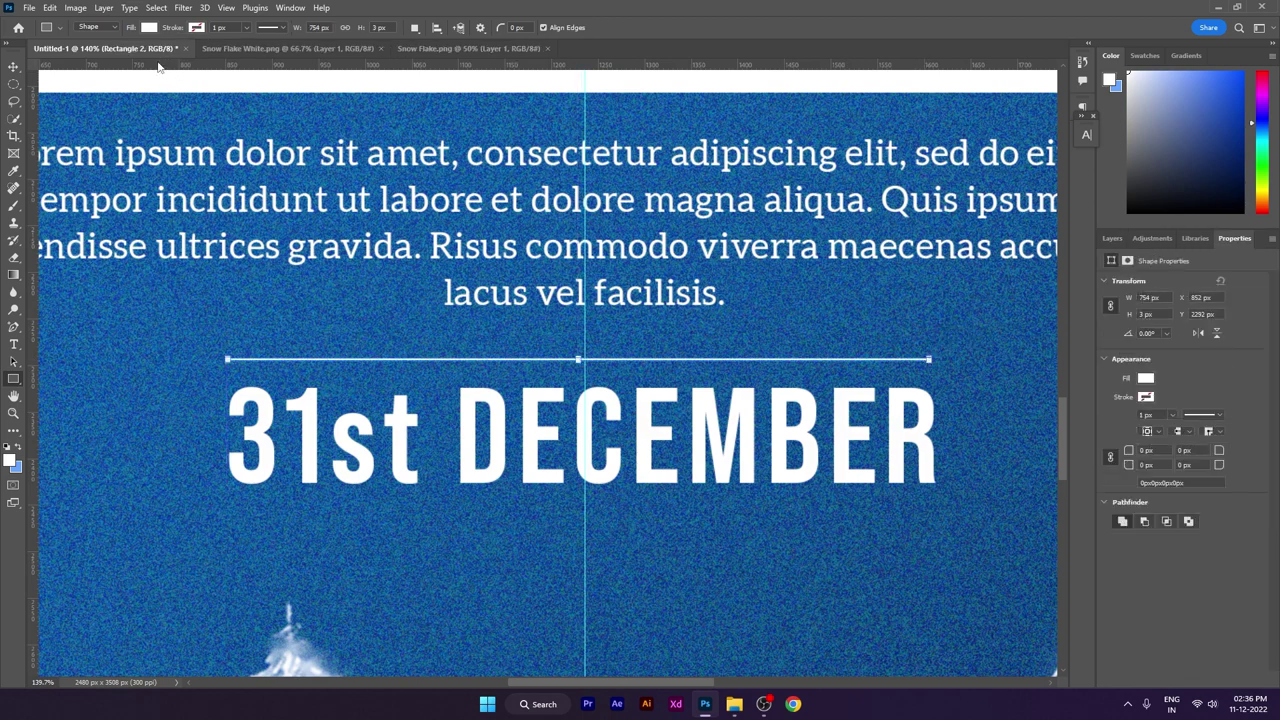
- Shift the thin line right to centre it on the middle guide and thicken it to 6 px
{"action": "left_click", "coordinate": [13, 66]}
{"action": "key", "text": "ctrl+t"}
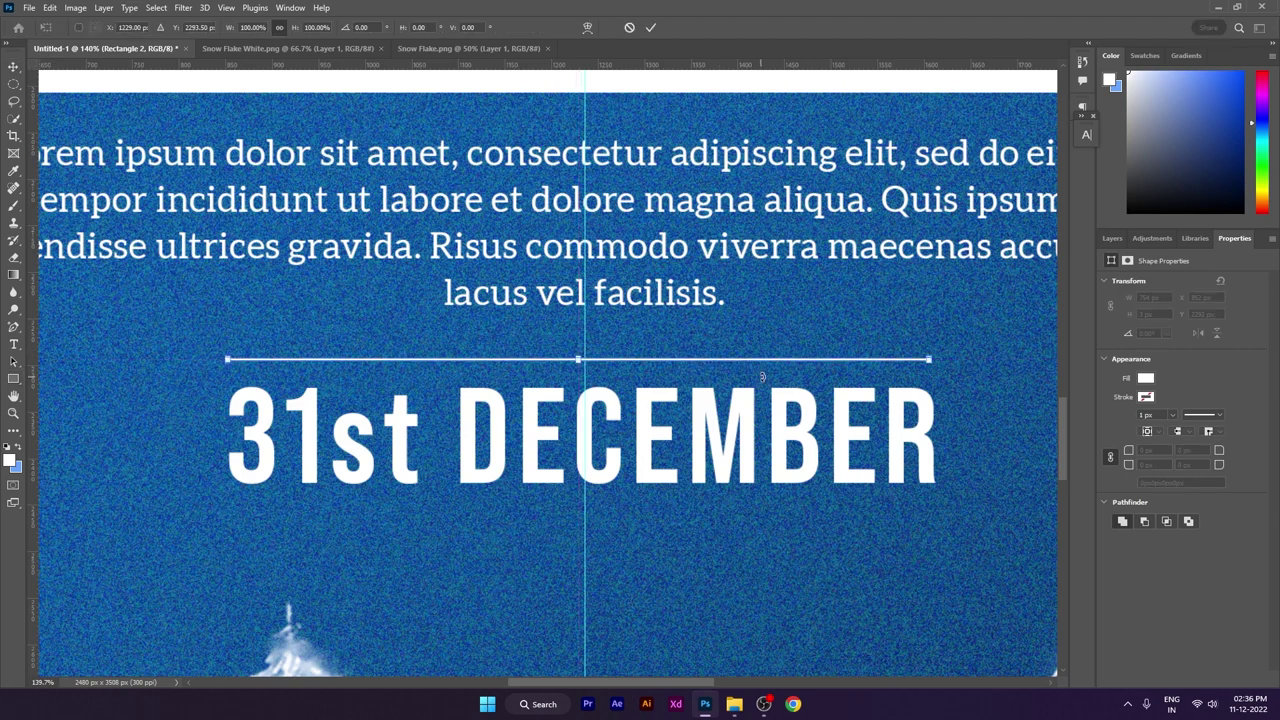
{"action": "key", "text": "shift+Right"}
{"action": "key", "text": "Return"}
{"action": "scroll", "coordinate": [598, 359], "scroll_direction": "up", "scroll_amount": 6}
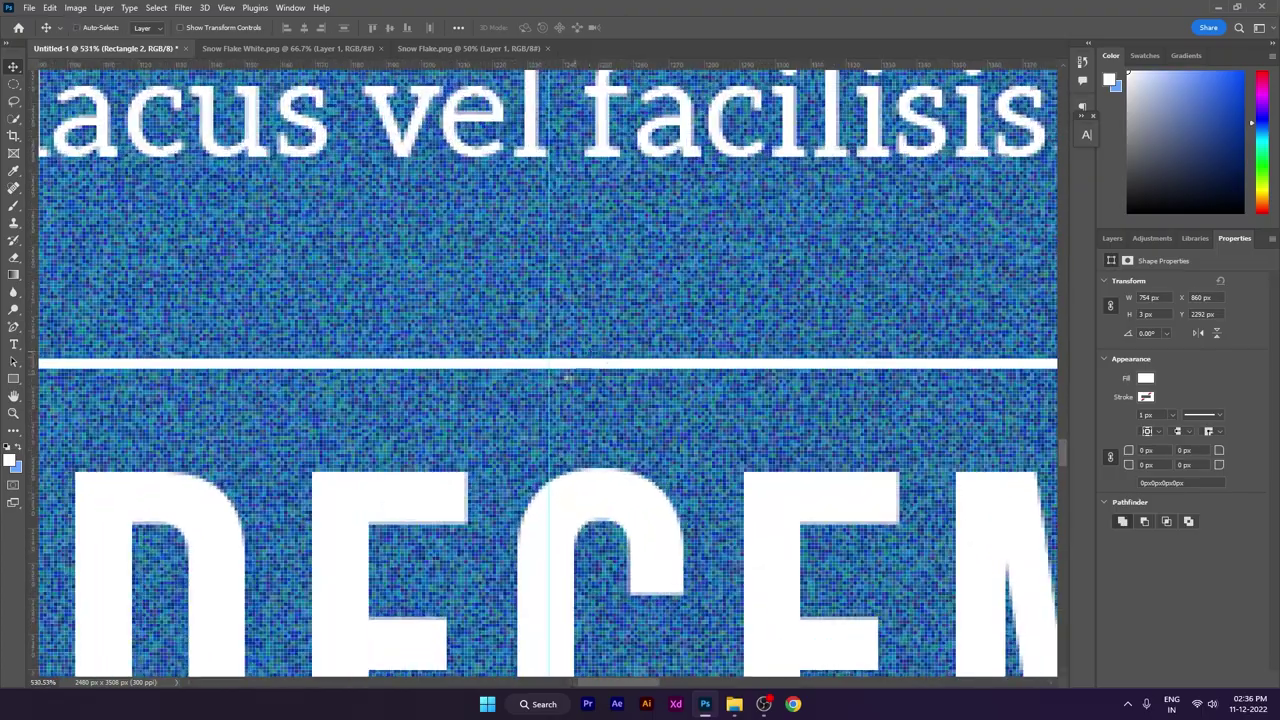
{"action": "left_click_drag", "start_coordinate": [551, 364], "coordinate": [562, 378]}
- Duplicate the line and move the copy straight down to sit just below the date
{"action": "scroll", "coordinate": [562, 378], "scroll_direction": "down", "scroll_amount": 7}
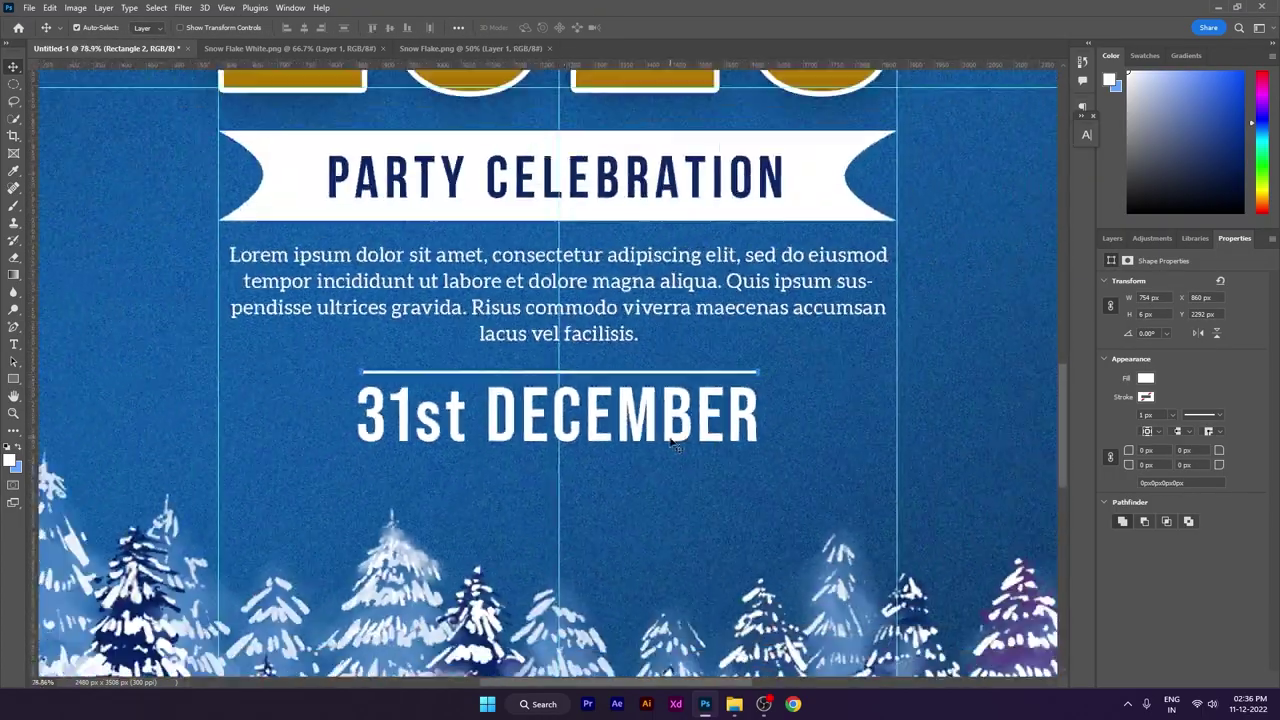
{"action": "key", "text": "ctrl+j"}
{"action": "key", "text": "shift+Down"}
{"action": "key", "text": "shift+Down"}
{"action": "key", "text": "shift+Down"}
{"action": "key", "text": "shift+Down"}
{"action": "key", "text": "shift+Down"}
{"action": "key", "text": "shift+Down"}
{"action": "key", "text": "shift+Down"}
{"action": "key", "text": "shift+Down"}
{"action": "key", "text": "shift+Down"}
{"action": "key", "text": "shift+Down"}
{"action": "key", "text": "shift+Down"}
{"action": "key", "text": "shift+Down"}
{"action": "key", "text": "shift+Down"}
{"action": "key", "text": "shift+Down"}
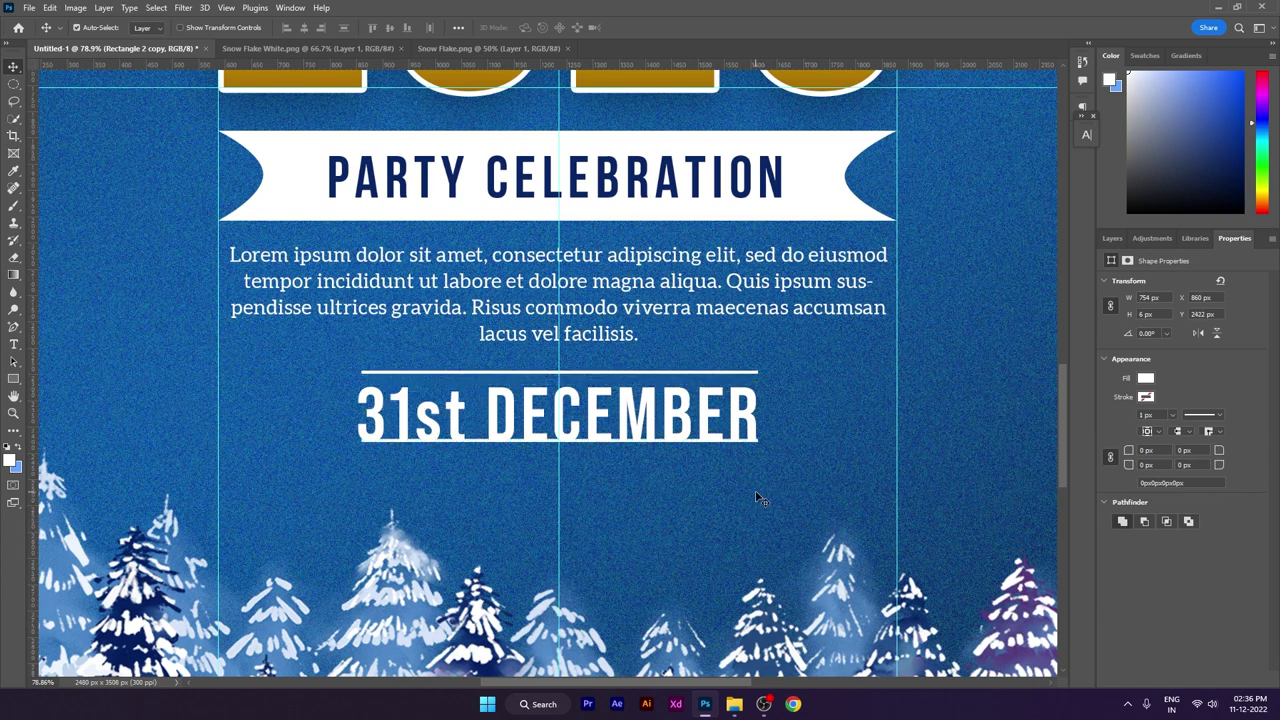
{"action": "key", "text": "shift+Down"}
{"action": "key", "text": "shift+Down"}
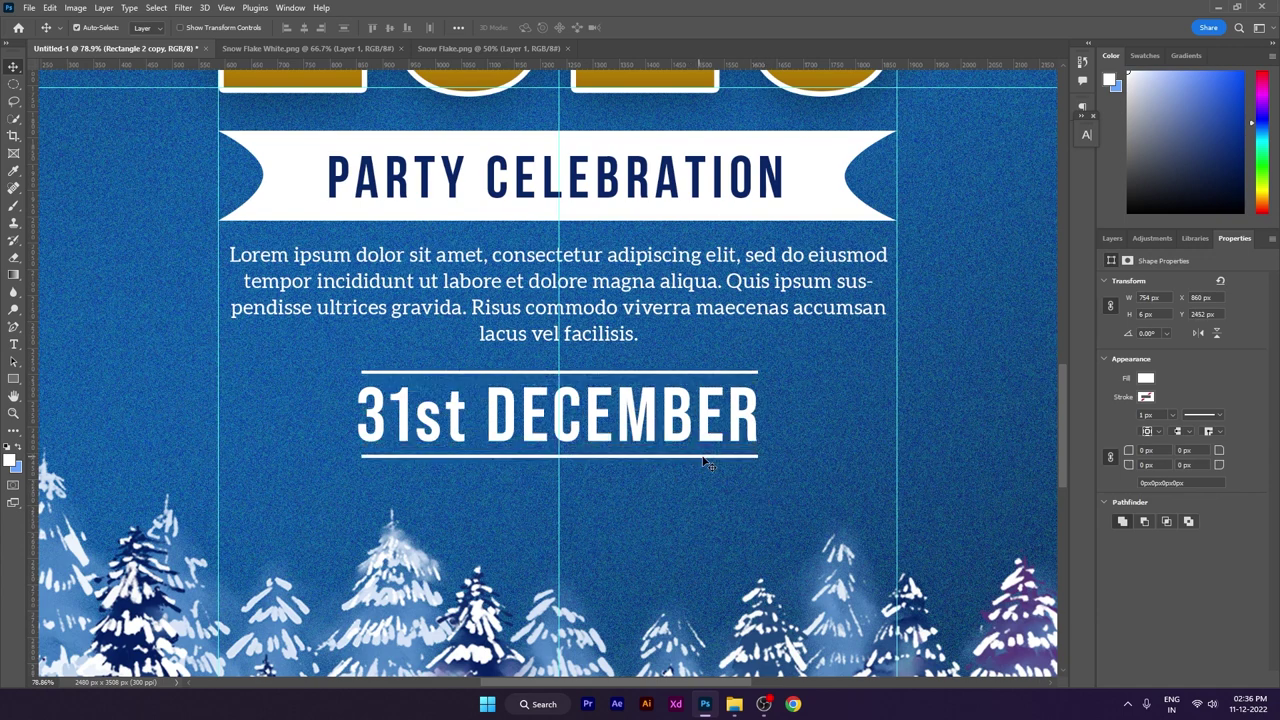
- Select both lines and widen them slightly on each side to match the width of the date text
{"action": "left_click", "coordinate": [595, 413]}
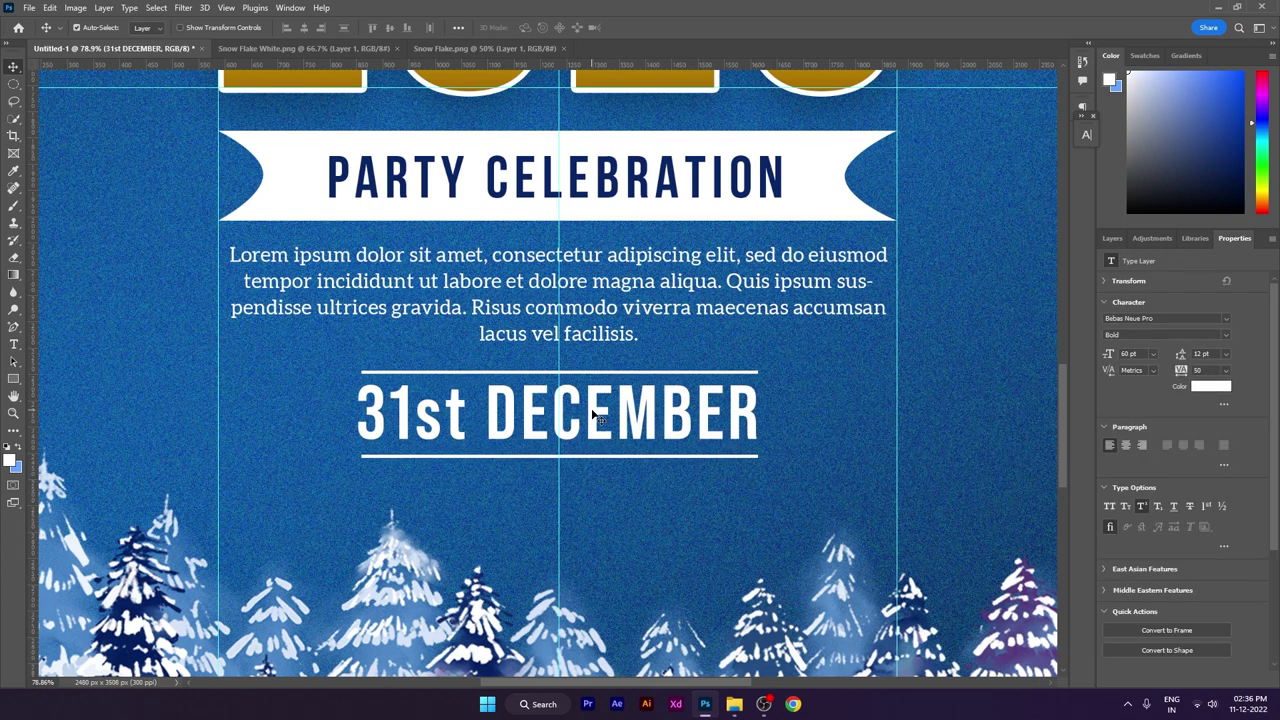
{"action": "left_click", "coordinate": [1111, 238]}
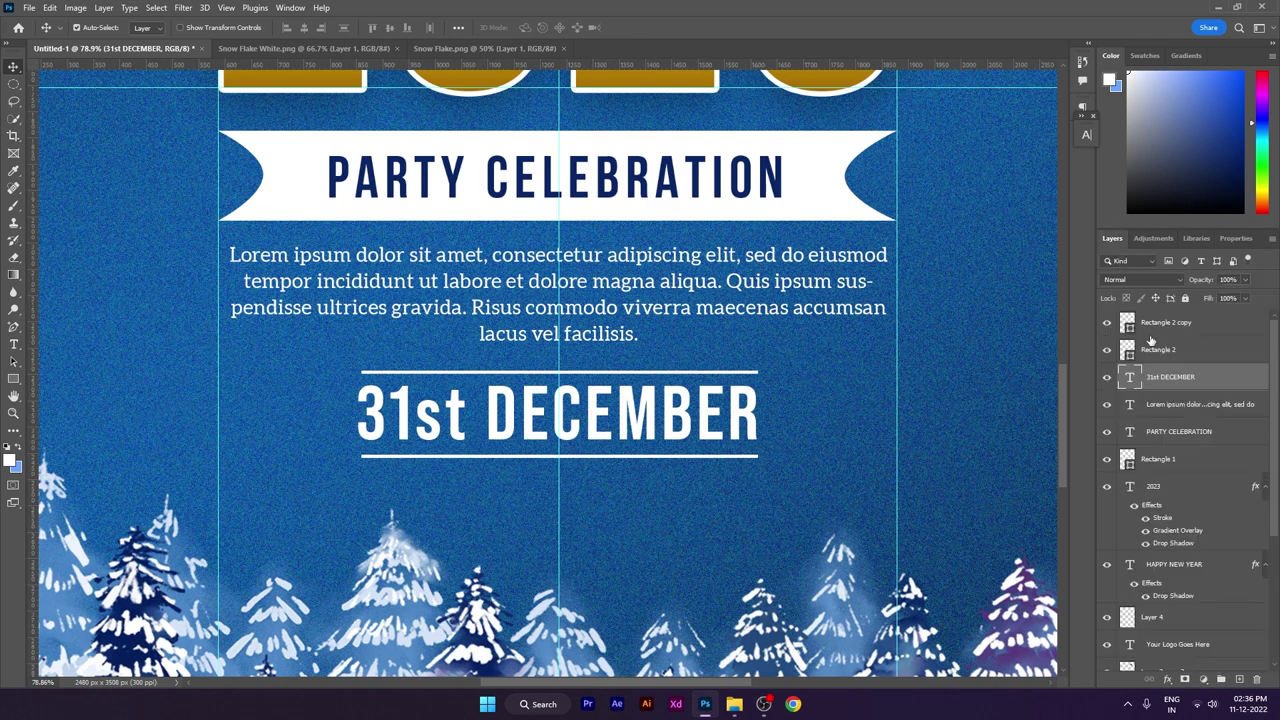
{"action": "left_click", "coordinate": [1150, 322]}
{"action": "left_click", "coordinate": [1150, 349], "text": "shift"}
{"action": "key", "text": "ctrl+t"}
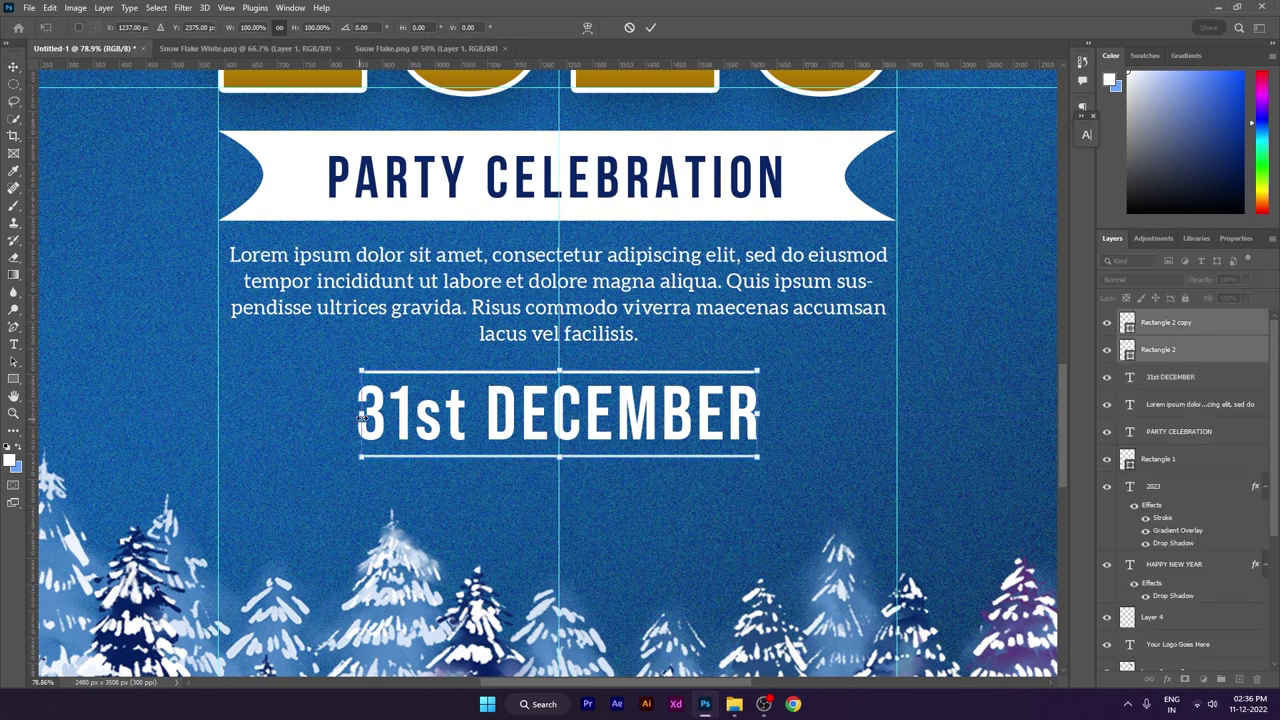
{"action": "left_click_drag", "start_coordinate": [361, 417], "coordinate": [357, 420]}
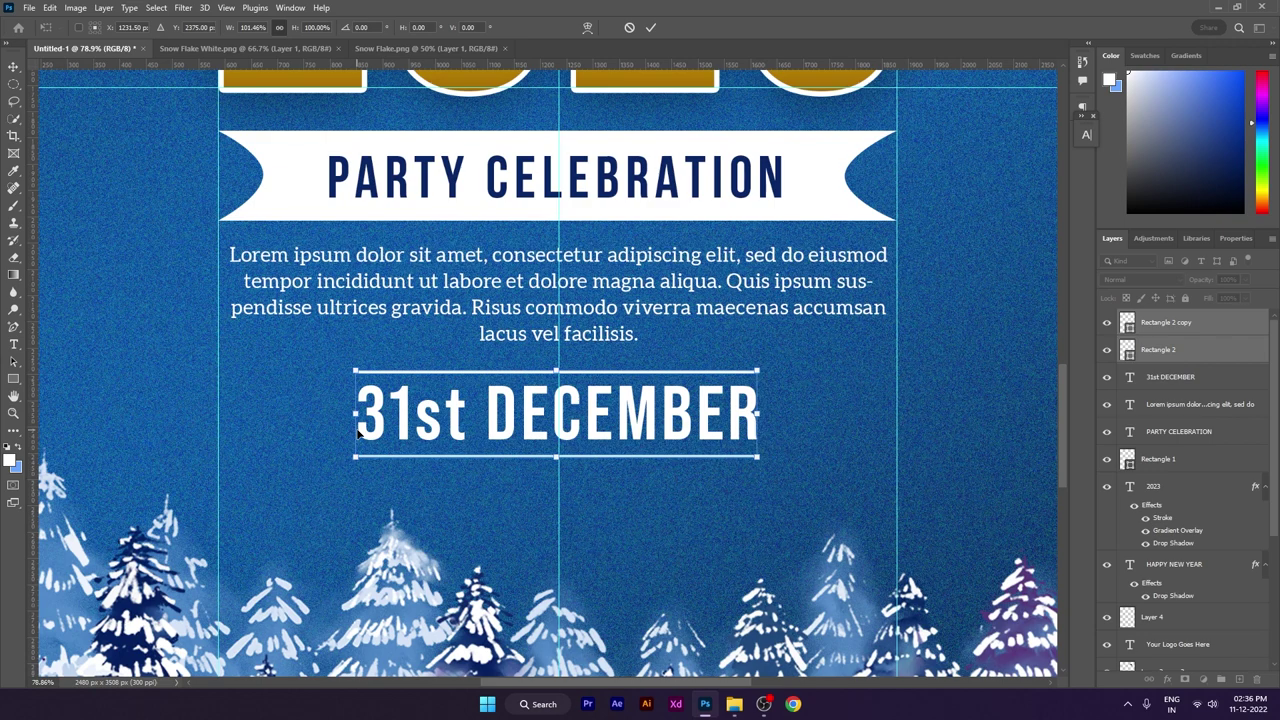
{"action": "key", "text": "Return"}
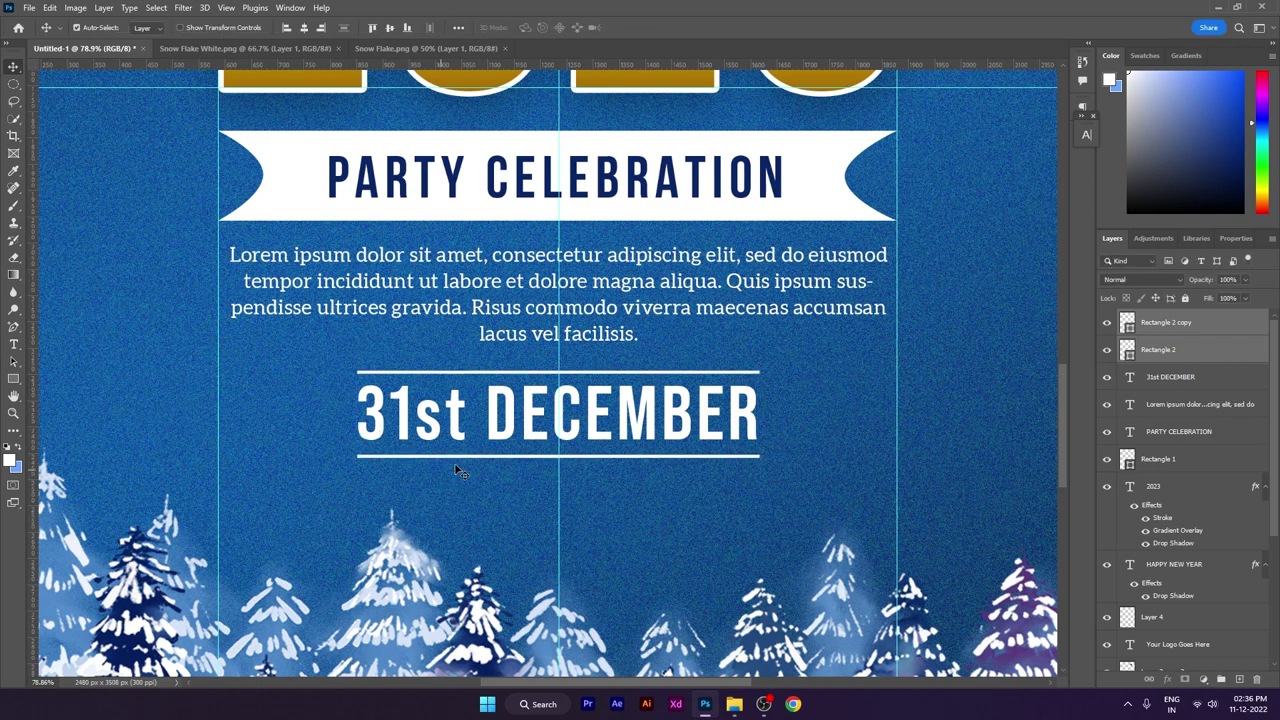
- Select the date together with both lines, nudge them up toward the paragraph and deselect
{"action": "left_click", "coordinate": [595, 405], "text": "shift"}
{"action": "key", "text": "ctrl+t"}
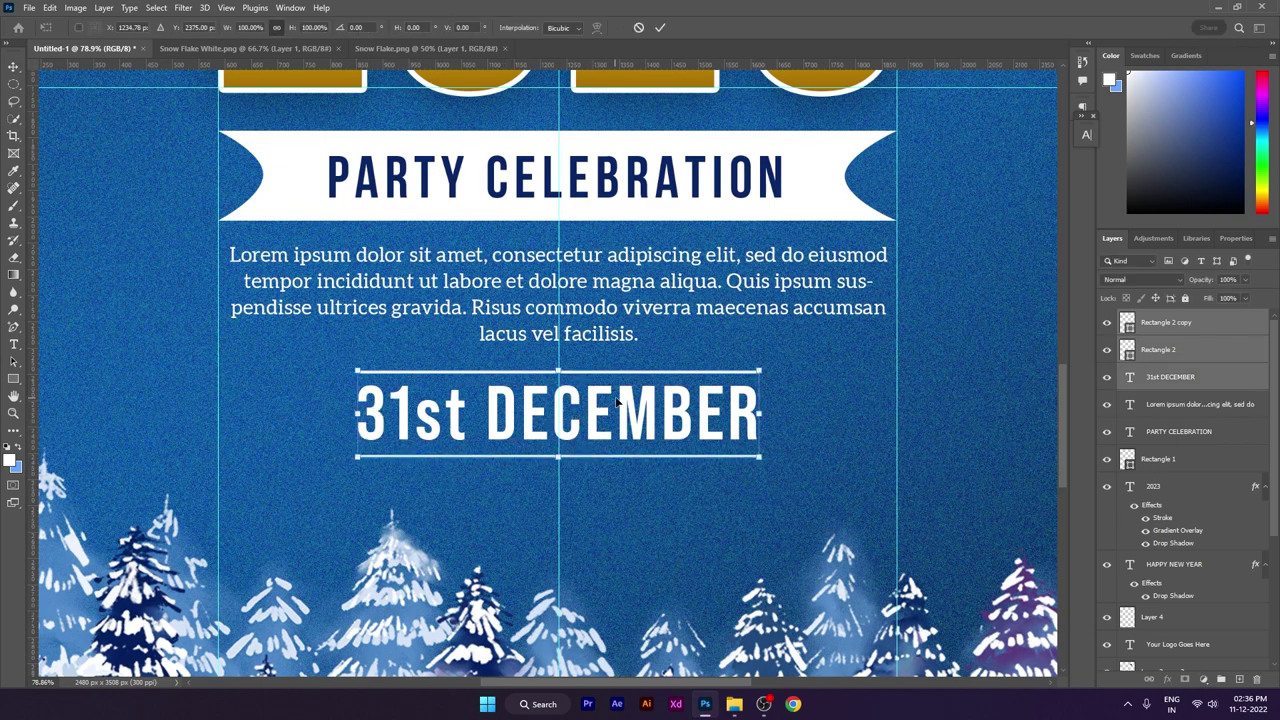
{"action": "key", "text": "Return"}
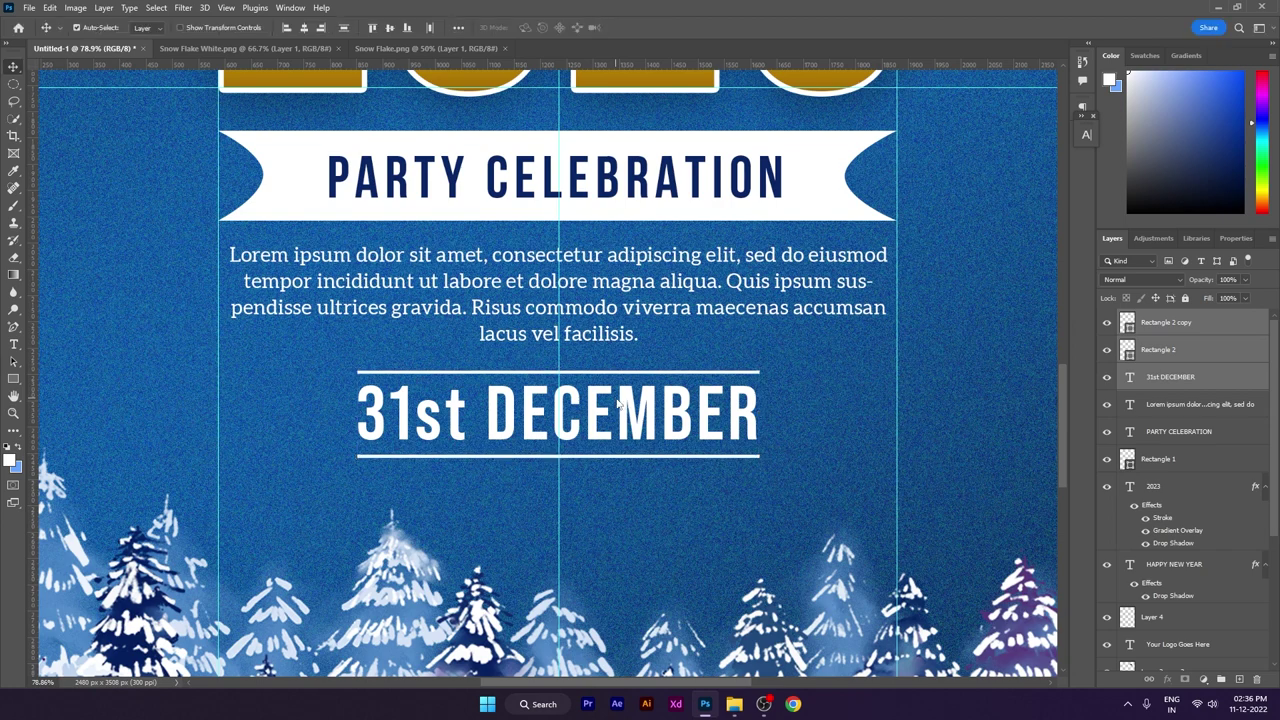
{"action": "key", "text": "Up"}
{"action": "key", "text": "Up"}
{"action": "key", "text": "Up"}
{"action": "key", "text": "Up"}
{"action": "key", "text": "Up"}
{"action": "key", "text": "Up"}
{"action": "key", "text": "Up"}
{"action": "key", "text": "Up"}
{"action": "key", "text": "Up"}
{"action": "key", "text": "Up"}
{"action": "key", "text": "Up"}
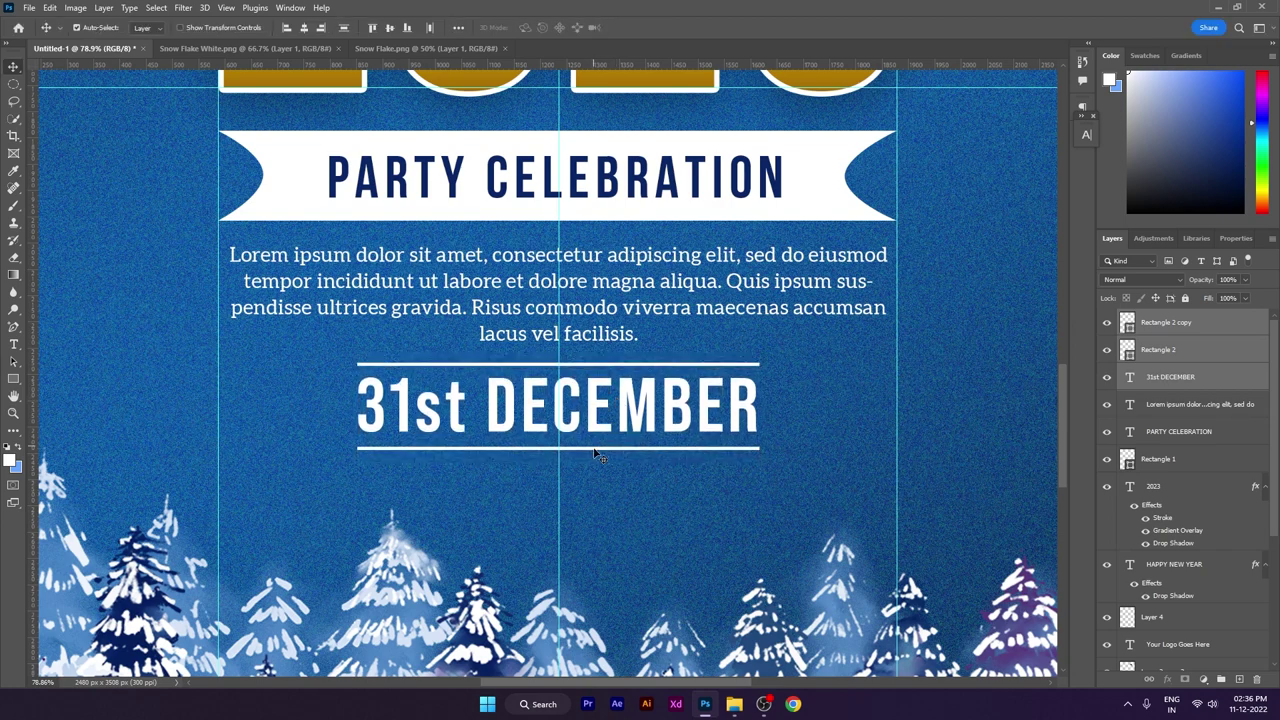
{"action": "left_click", "coordinate": [609, 481]}
- Add the text "DJ SET - LIVE VISUAL - FIREWORKS" below the date and set its size to 25 pt
{"action": "key", "text": "t"}
{"action": "left_click", "coordinate": [453, 506]}
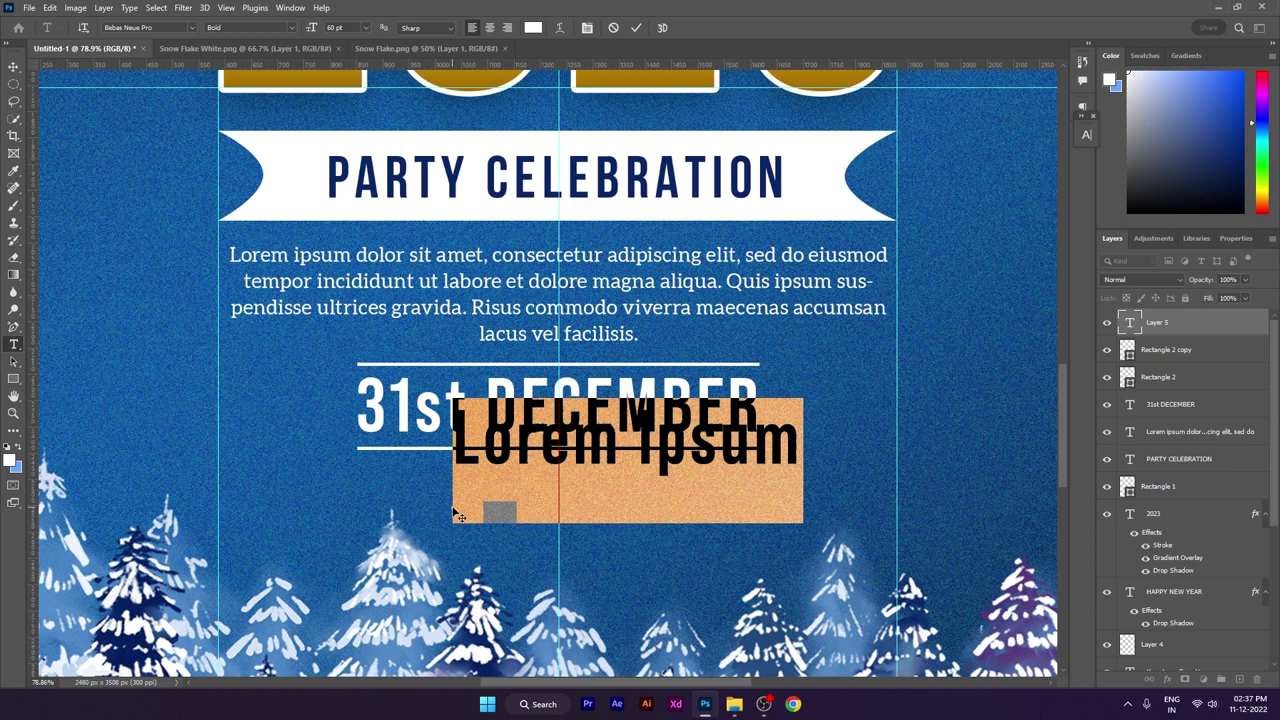
{"action": "type", "text": "DJ"}
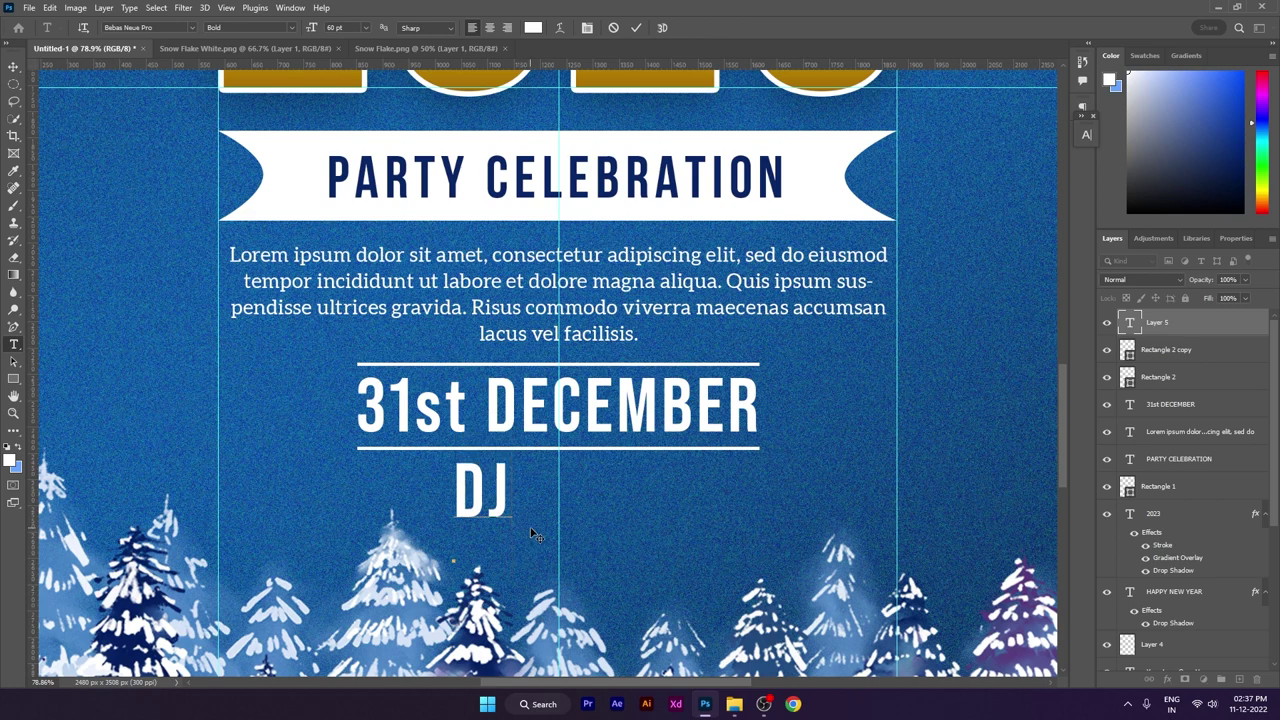
{"action": "type", "text": " set"}
{"action": "key", "text": "BackSpace"}
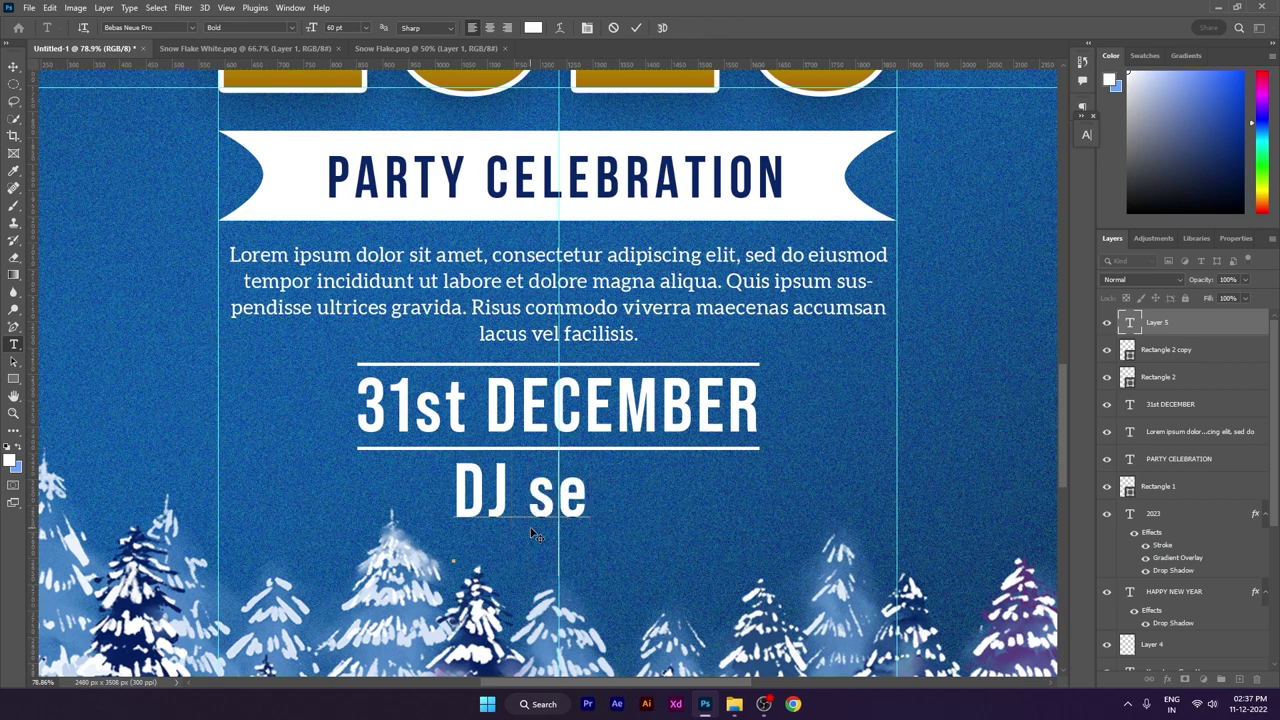
{"action": "key", "text": "BackSpace"}
{"action": "key", "text": "BackSpace"}
{"action": "type", "text": "SET"}
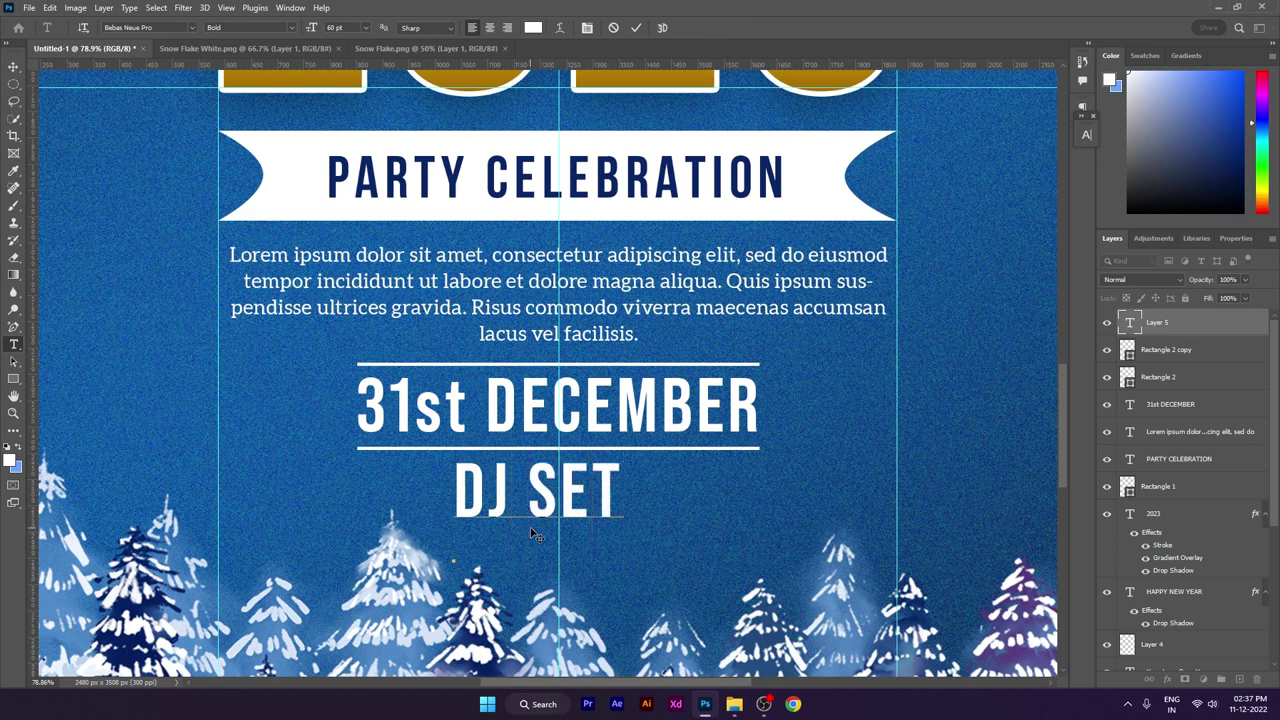
{"action": "type", "text": " - LIVE"}
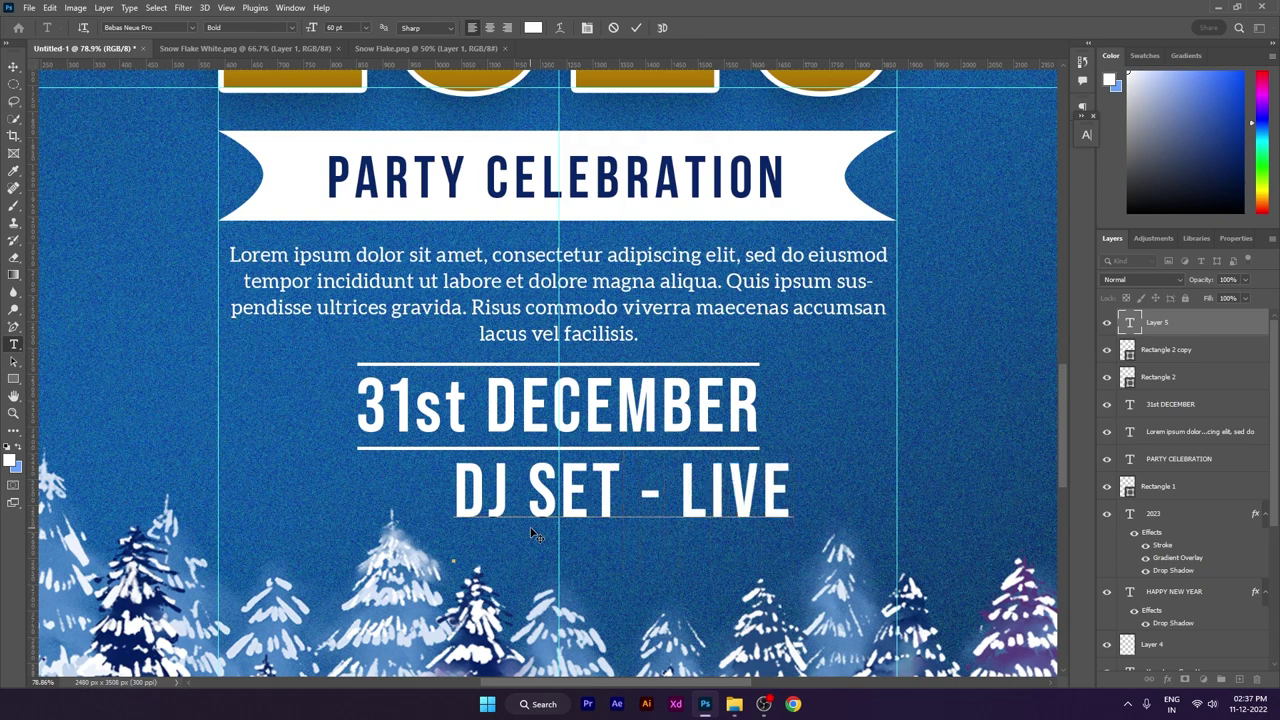
{"action": "type", "text": " VISUAL"}
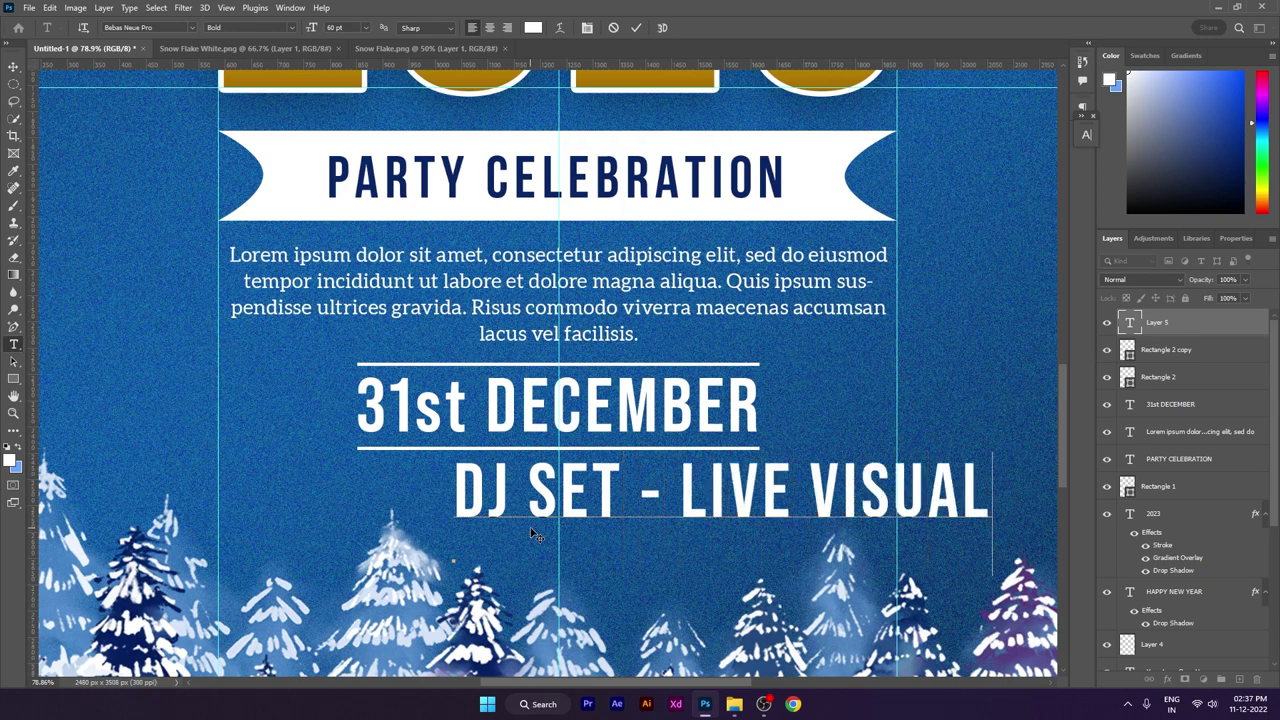
{"action": "type", "text": " -"}
{"action": "type", "text": " D"}
{"action": "key", "text": "ctrl+a"}
{"action": "left_click_drag", "start_coordinate": [308, 30], "coordinate": [282, 52]}
{"action": "scroll", "coordinate": [450, 357], "scroll_direction": "down", "scroll_amount": 3}
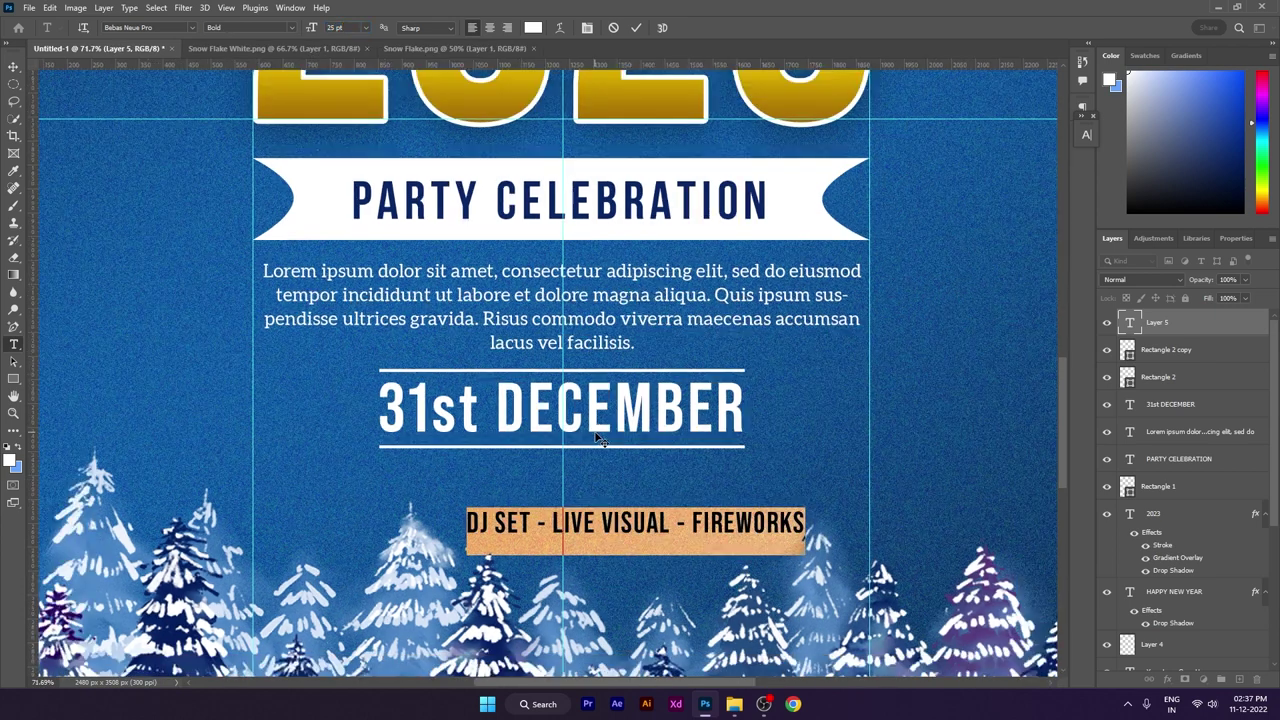
- Move the DJ SET text centred just under the lower line and scale it to about 108.6% to match the date's width
{"action": "left_click", "coordinate": [14, 67]}
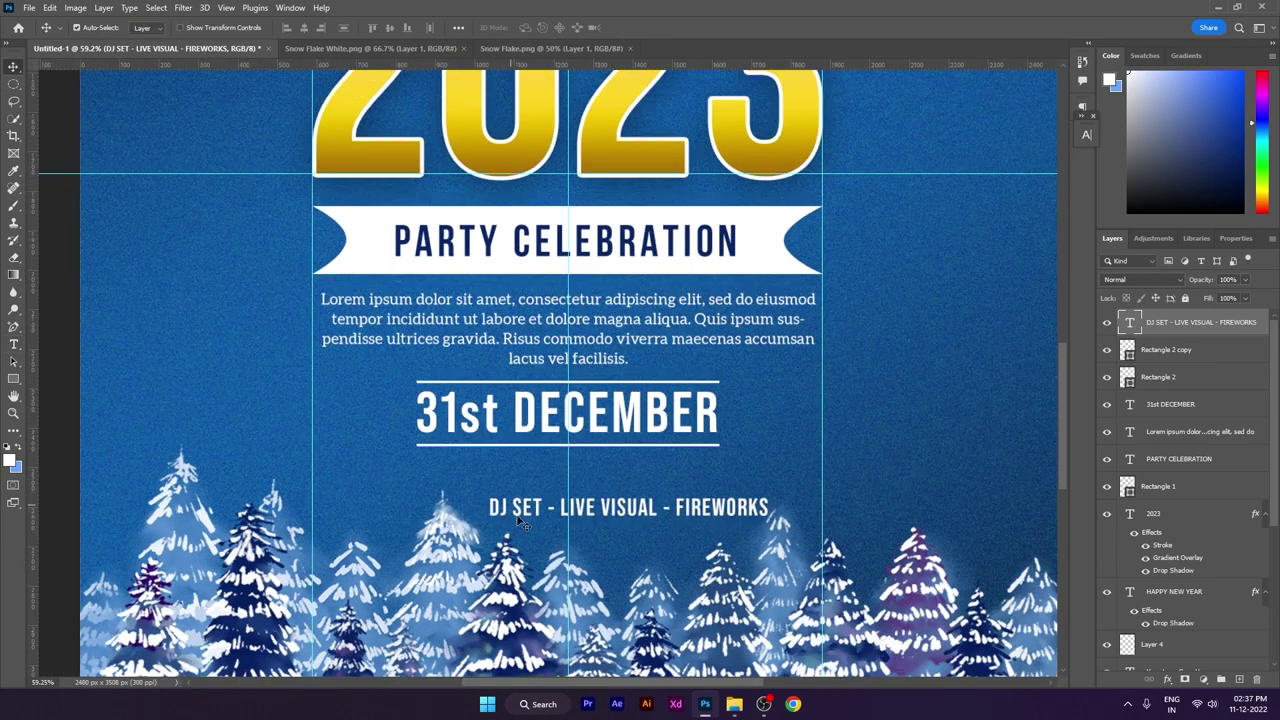
{"action": "left_click_drag", "start_coordinate": [600, 508], "coordinate": [536, 470]}
{"action": "key", "text": "ctrl+t"}
{"action": "mouse_move", "coordinate": [708, 479]}
{"action": "left_mouse_down"}
{"action": "mouse_move", "coordinate": [721, 475]}
{"action": "mouse_move", "coordinate": [709, 476]}
{"action": "left_mouse_up"}
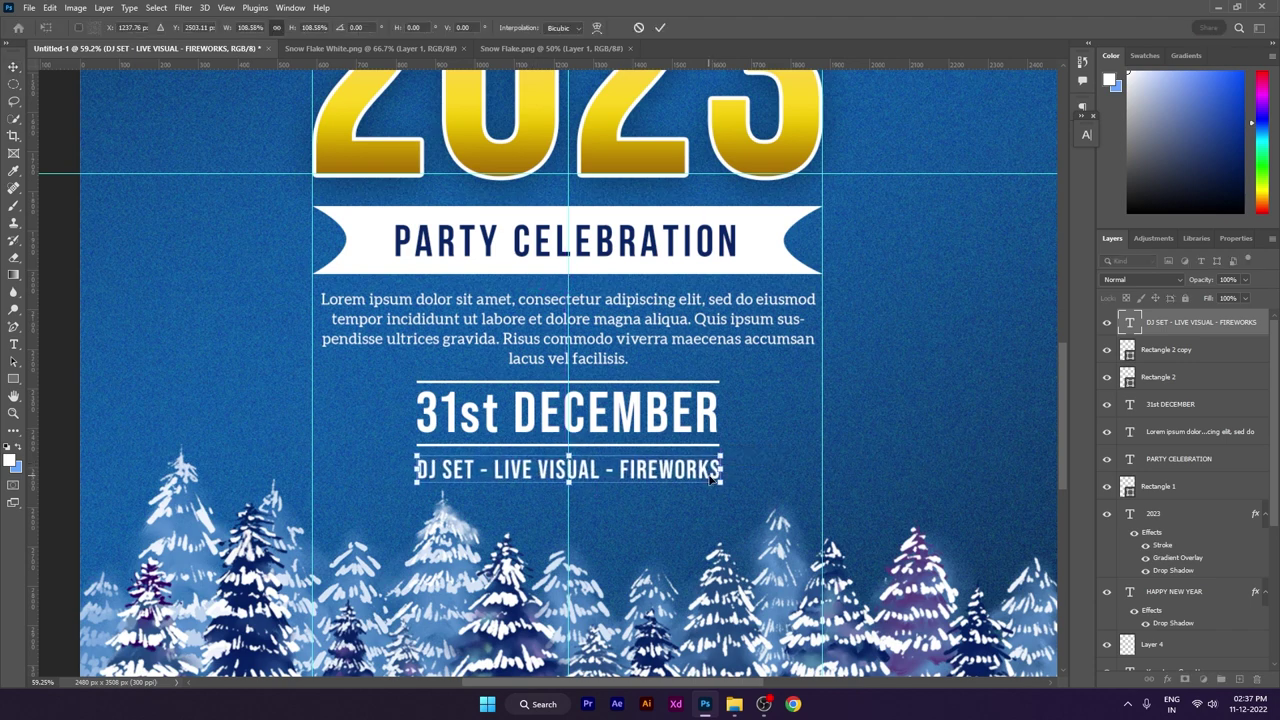
{"action": "key", "text": "Return"}
- Fit the whole poster in view, hide the guides and leave nothing selected
{"action": "key", "text": "ctrl+0"}
{"action": "left_click", "coordinate": [866, 514]}
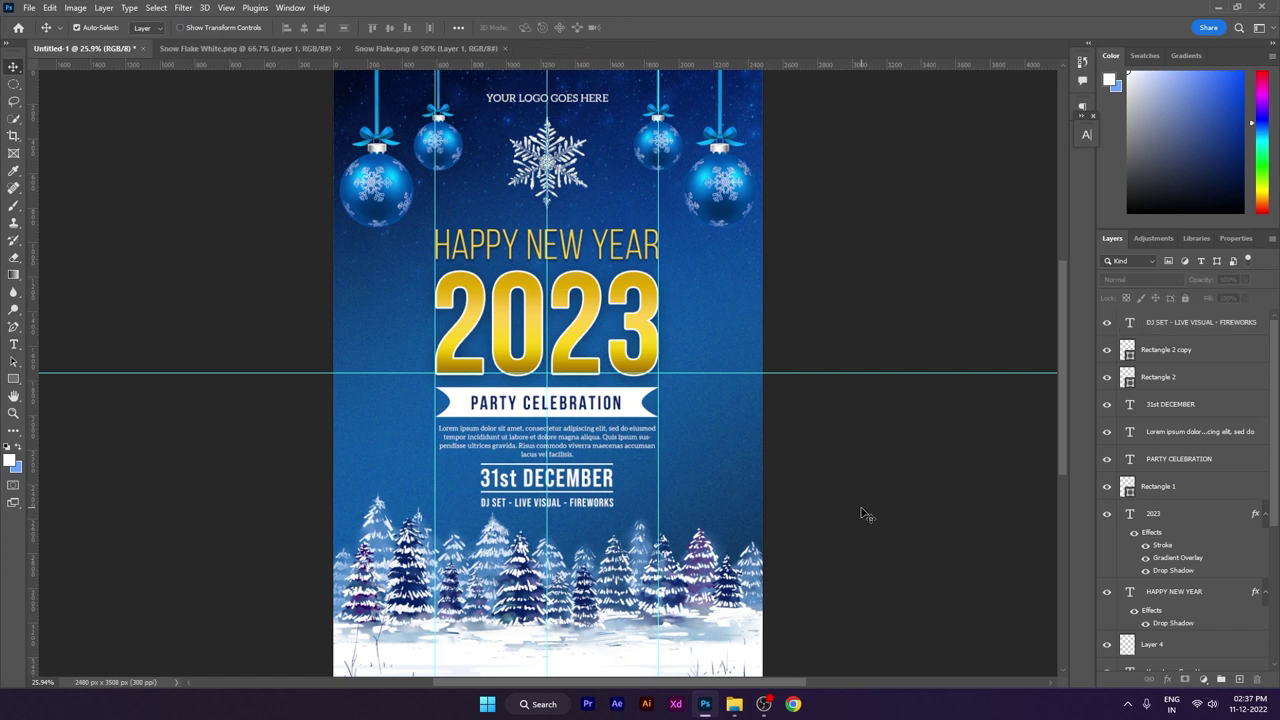
{"action": "key", "text": "ctrl+semicolon"}
{"action": "left_click", "coordinate": [578, 507]}
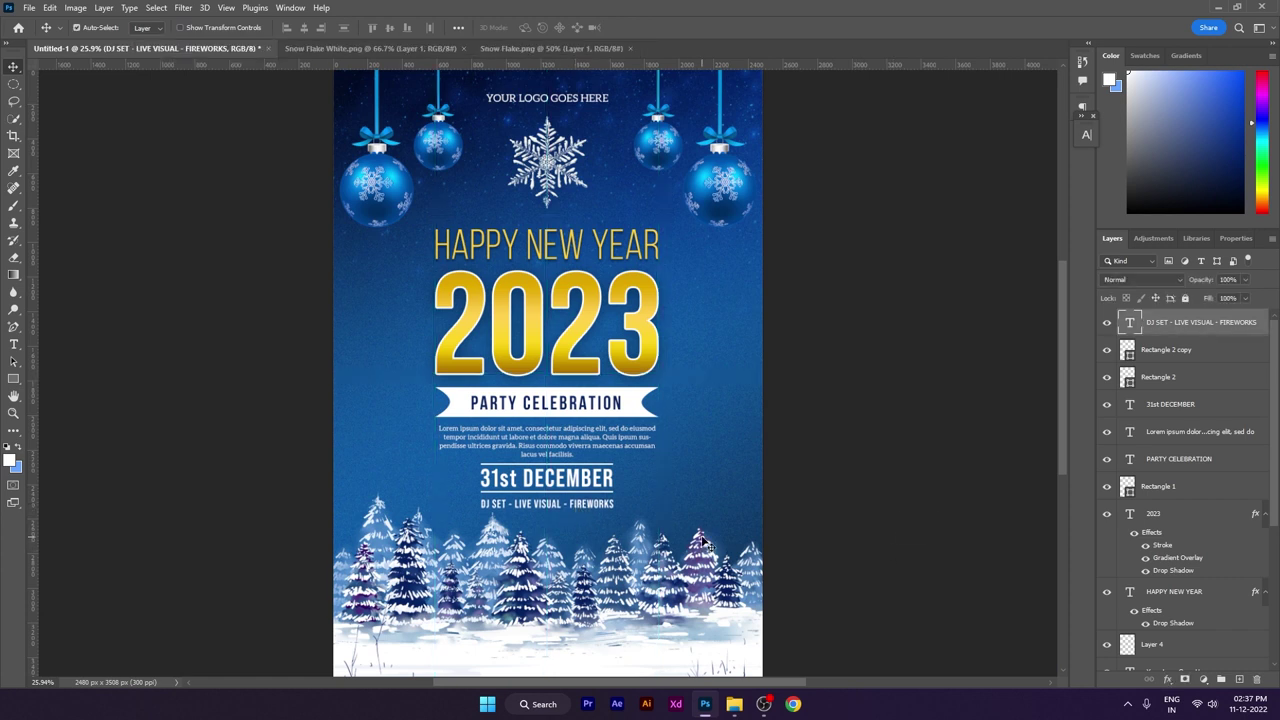
{"action": "left_click", "coordinate": [902, 520]}
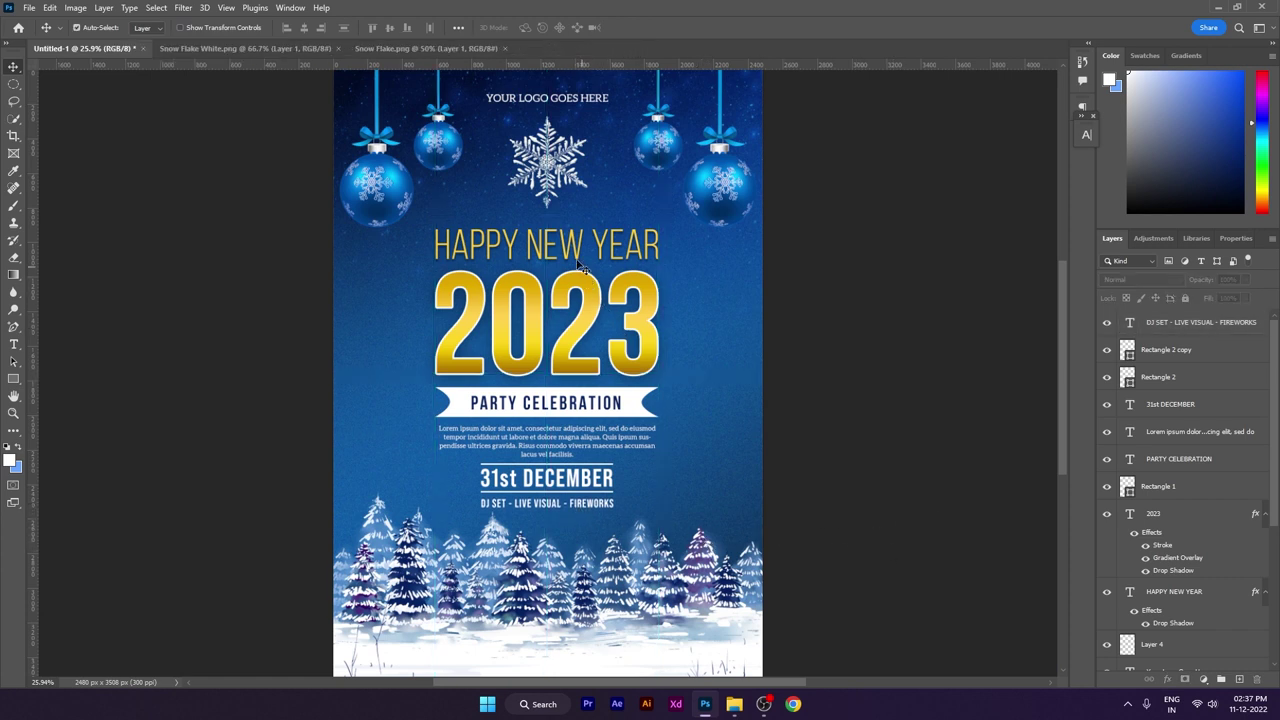
- Select the HAPPY NEW YEAR and 2023 texts together, nudge them up slightly away from the banner and deselect
{"action": "left_click_drag", "start_coordinate": [427, 253], "coordinate": [466, 292]}
{"action": "key", "text": "Up"}
{"action": "key", "text": "Up"}
{"action": "key", "text": "Up"}
{"action": "key", "text": "Up"}
{"action": "key", "text": "Up"}
{"action": "key", "text": "Up"}
{"action": "key", "text": "Up"}
{"action": "key", "text": "Up"}
{"action": "key", "text": "Up"}
{"action": "key", "text": "Up"}
{"action": "key", "text": "Up"}
{"action": "key", "text": "Up"}
{"action": "key", "text": "Up"}
{"action": "key", "text": "Up"}
{"action": "key", "text": "Up"}
{"action": "key", "text": "Up"}
{"action": "key", "text": "Up"}
{"action": "key", "text": "Up"}
{"action": "key", "text": "Up"}
{"action": "key", "text": "Up"}
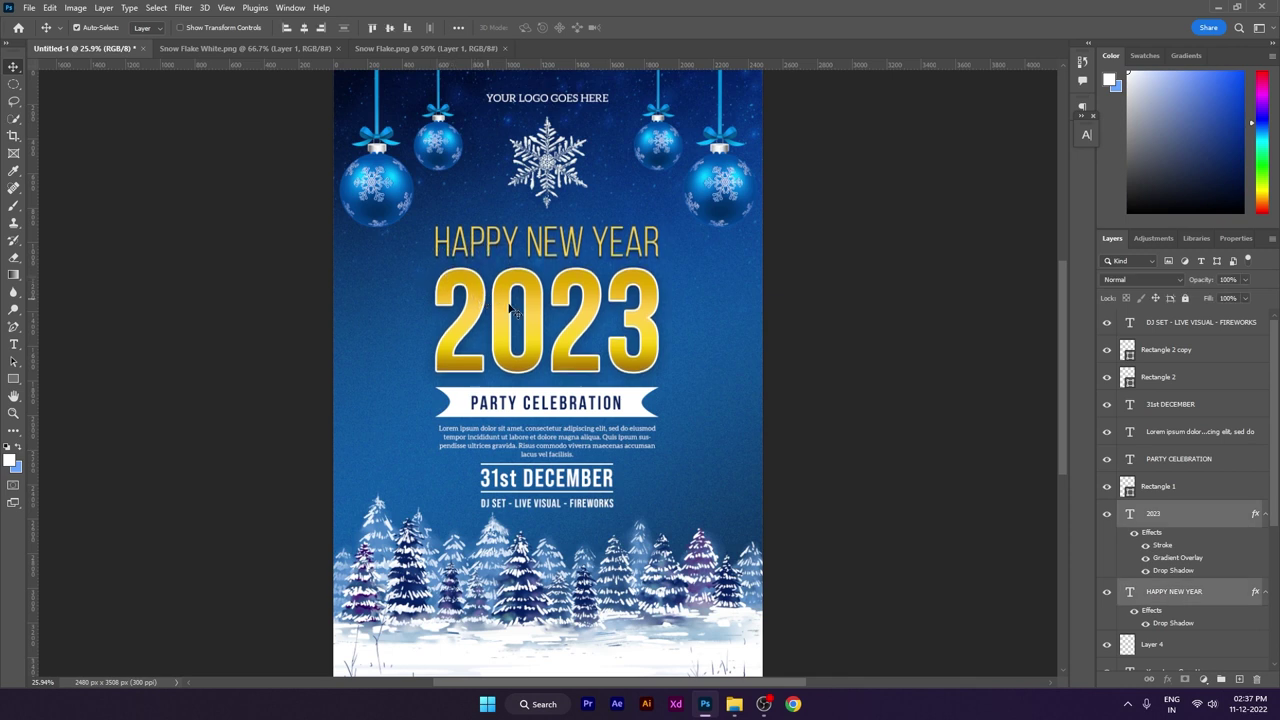
{"action": "left_click", "coordinate": [731, 357]}
- Select the banner with the paragraph, lined date and DJ text, nudge them up slightly and deselect
{"action": "left_click_drag", "start_coordinate": [429, 412], "coordinate": [555, 510]}
{"action": "key", "text": "Up"}
{"action": "key", "text": "Up"}
{"action": "left_click", "coordinate": [857, 543]}
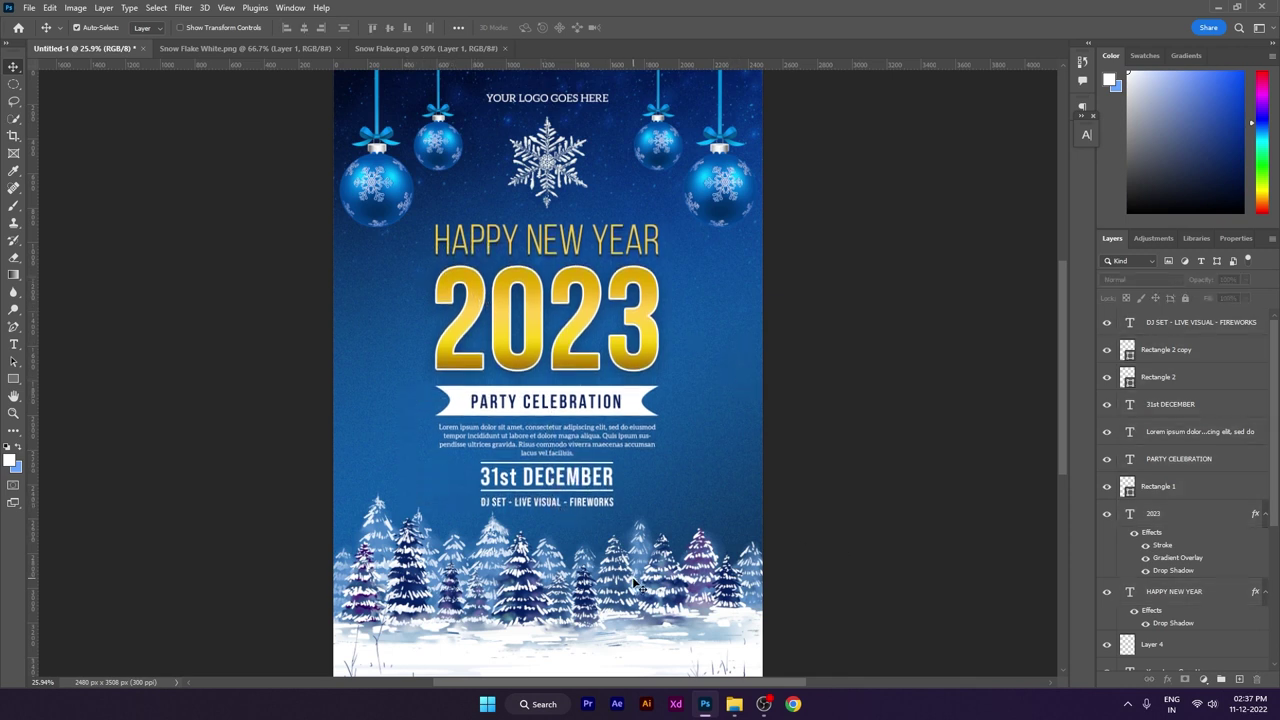
- Unlock the snowy trees on Layer 1, shift them slightly down, lock the layer again and deselect
{"action": "scroll", "coordinate": [1200, 590], "scroll_direction": "down", "scroll_amount": 5}
{"action": "left_click", "coordinate": [1200, 603]}
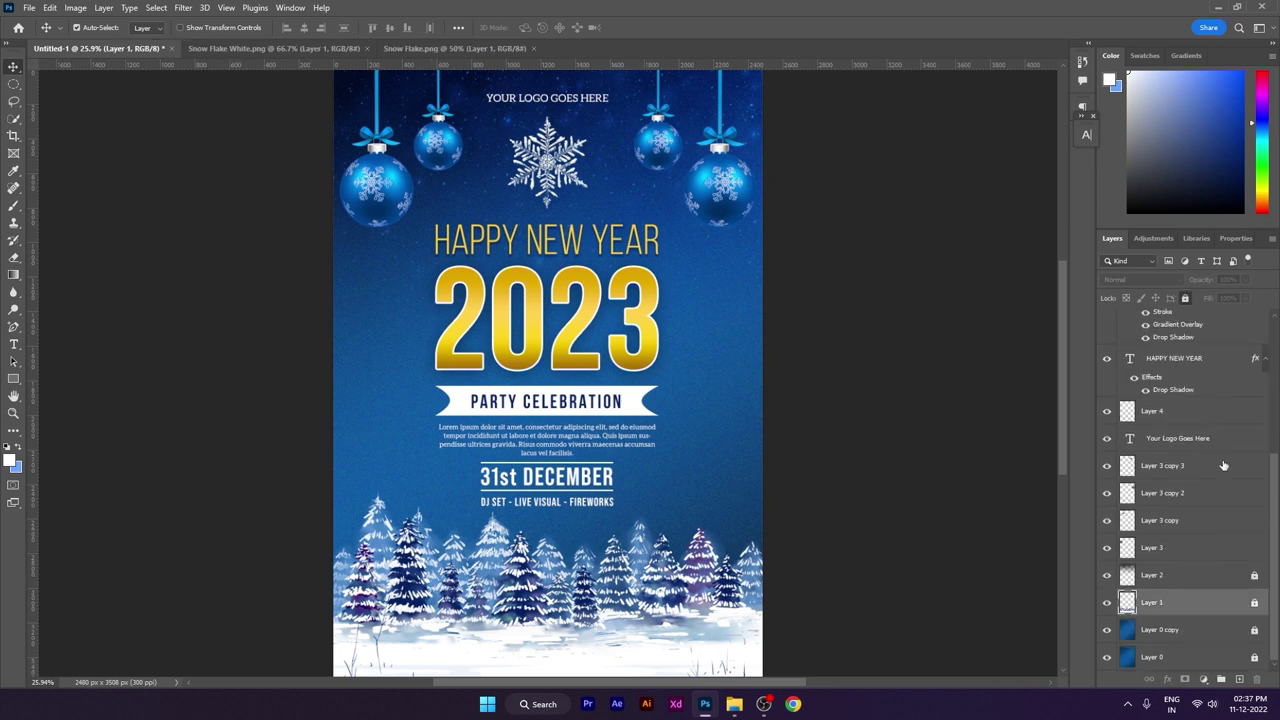
{"action": "left_click", "coordinate": [1187, 298]}
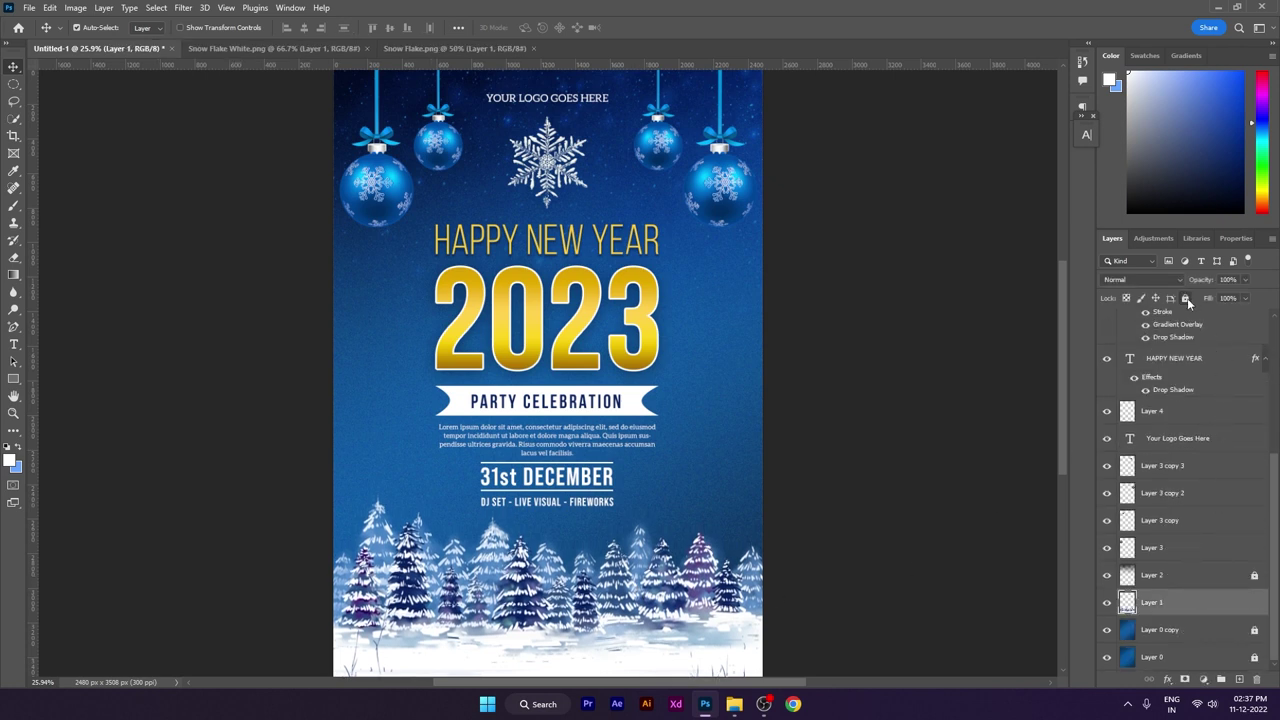
{"action": "left_click", "coordinate": [1004, 432]}
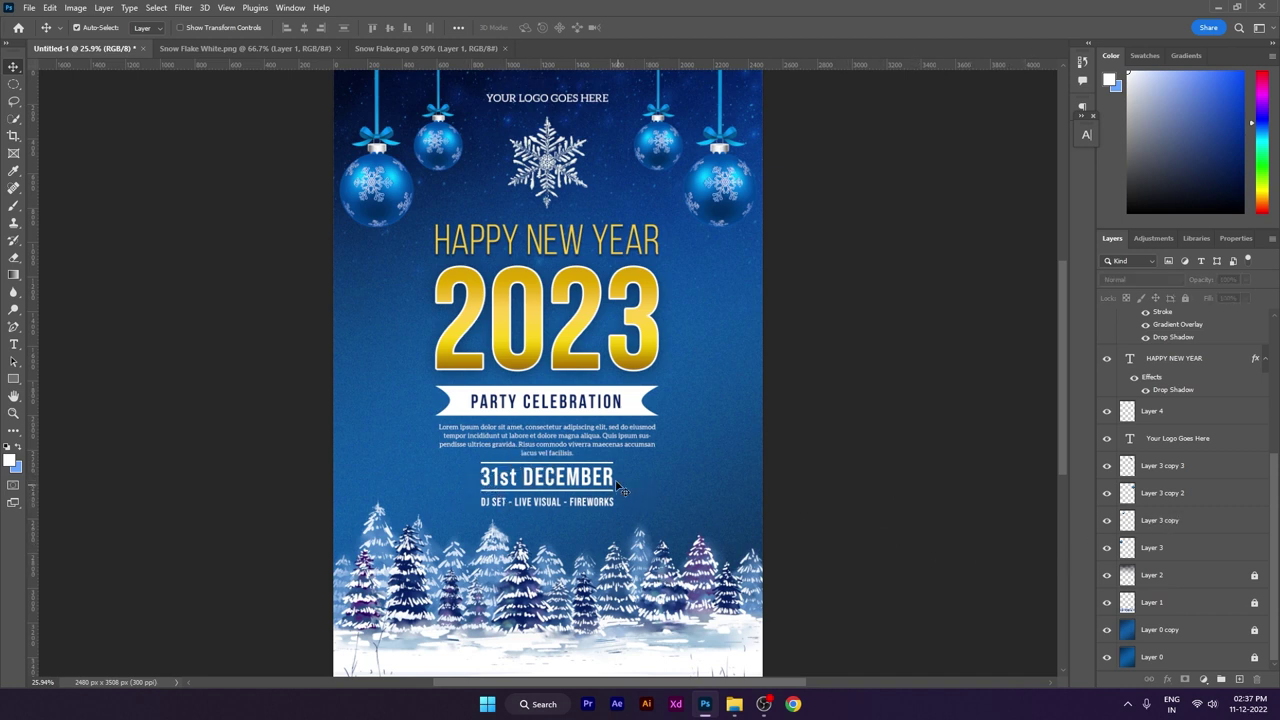
- Select the paragraph, lined date and DJ text, nudge them down slightly from the banner and deselect
{"action": "left_click_drag", "start_coordinate": [620, 464], "coordinate": [599, 509]}
{"action": "key", "text": "shift+Down"}
{"action": "key", "text": "shift+Down"}
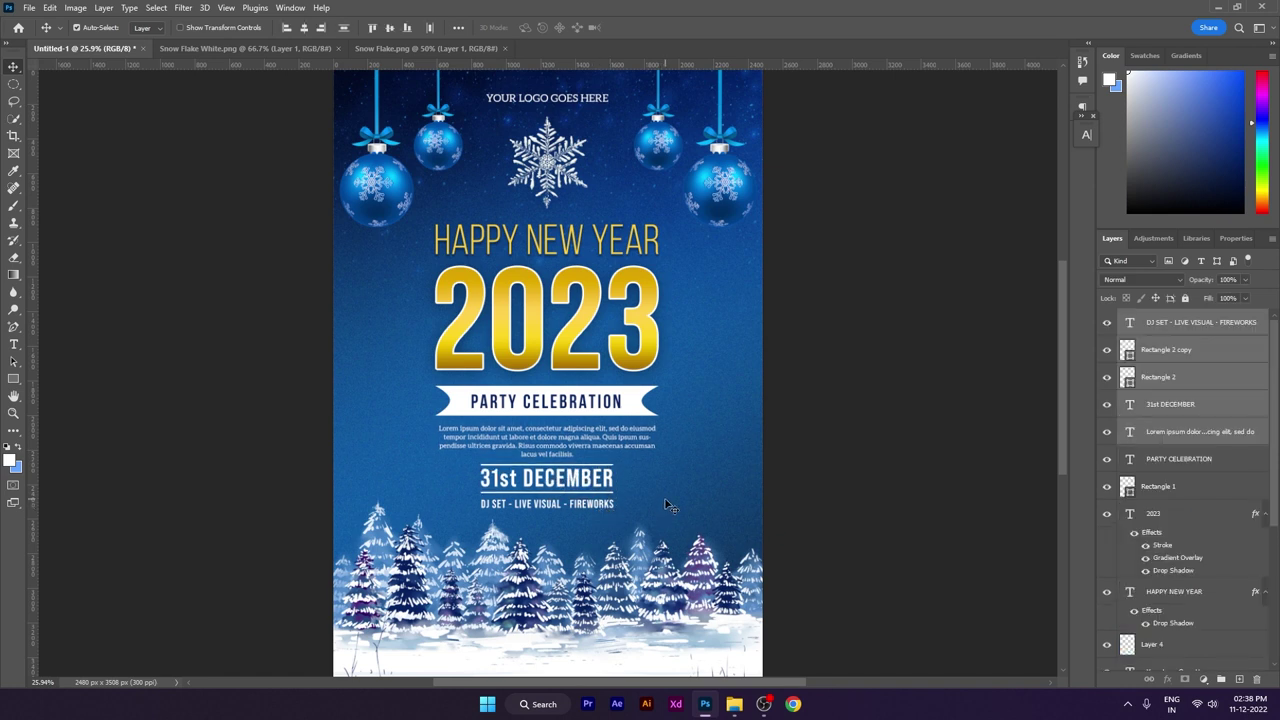
{"action": "key", "text": "Down"}
{"action": "left_click", "coordinate": [696, 488]}
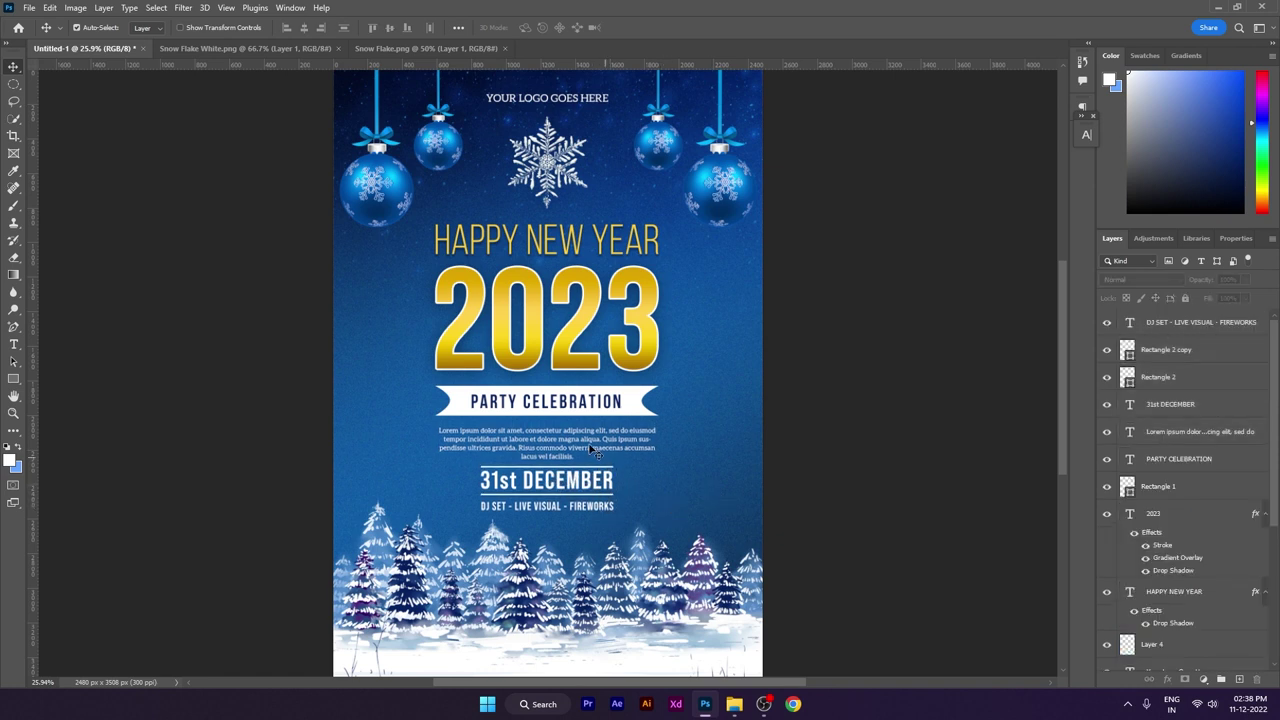
- Nudge only the lorem ipsum paragraph up a little to open space above the date, and deselect
{"action": "left_click", "coordinate": [592, 450]}
{"action": "key", "text": "Up"}
{"action": "key", "text": "Up"}
{"action": "left_click", "coordinate": [731, 489]}
- Close Snow Flake White.png, copy the blue snowflake from Snow Flake.png onto the poster and close that file too
{"action": "left_click", "coordinate": [338, 48]}
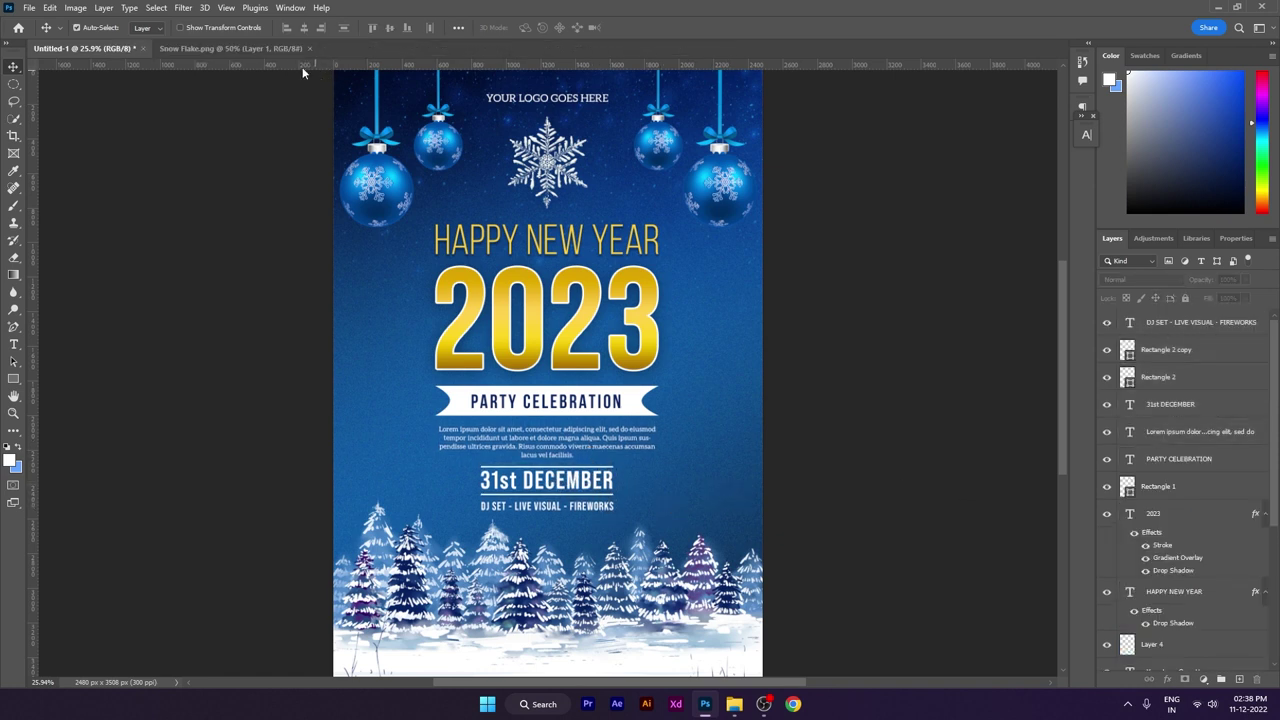
{"action": "left_click", "coordinate": [278, 49]}
{"action": "left_click_drag", "start_coordinate": [635, 314], "coordinate": [565, 370]}
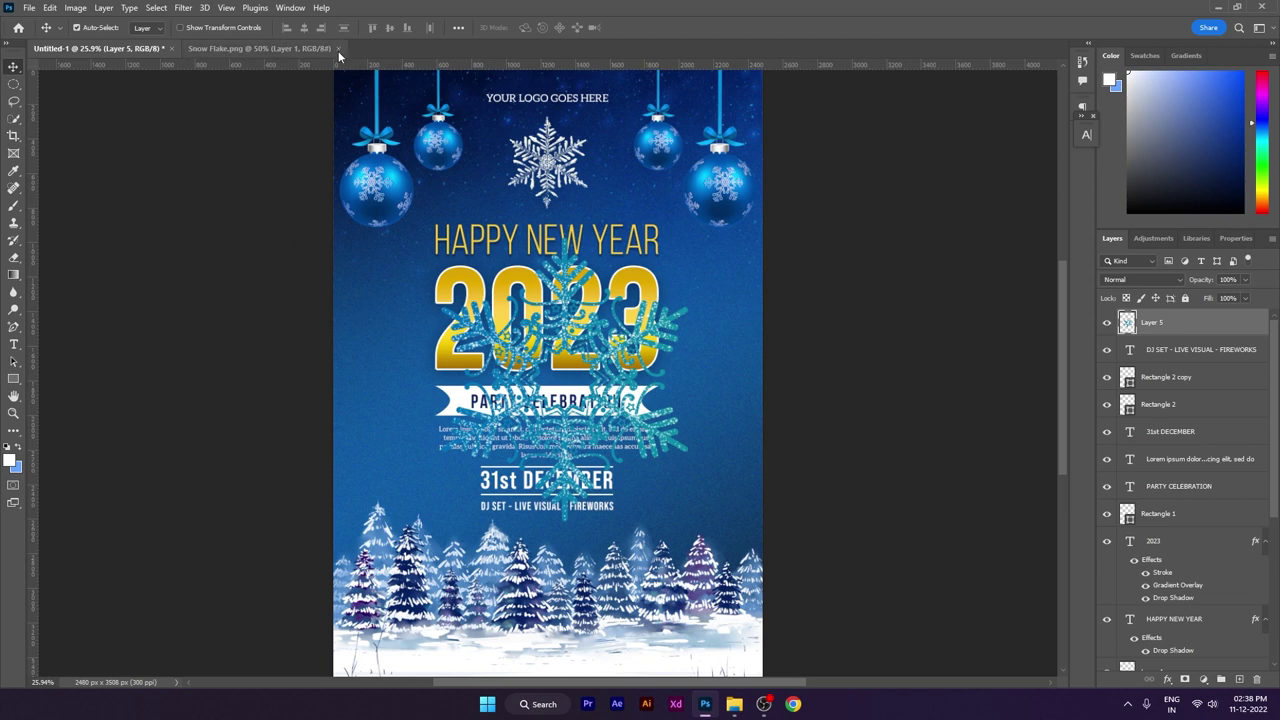
{"action": "left_click", "coordinate": [338, 49]}
- Move the blue snowflake to the poster's right edge beside 2023 and set its blend mode to Multiply
{"action": "left_click_drag", "start_coordinate": [668, 325], "coordinate": [718, 295]}
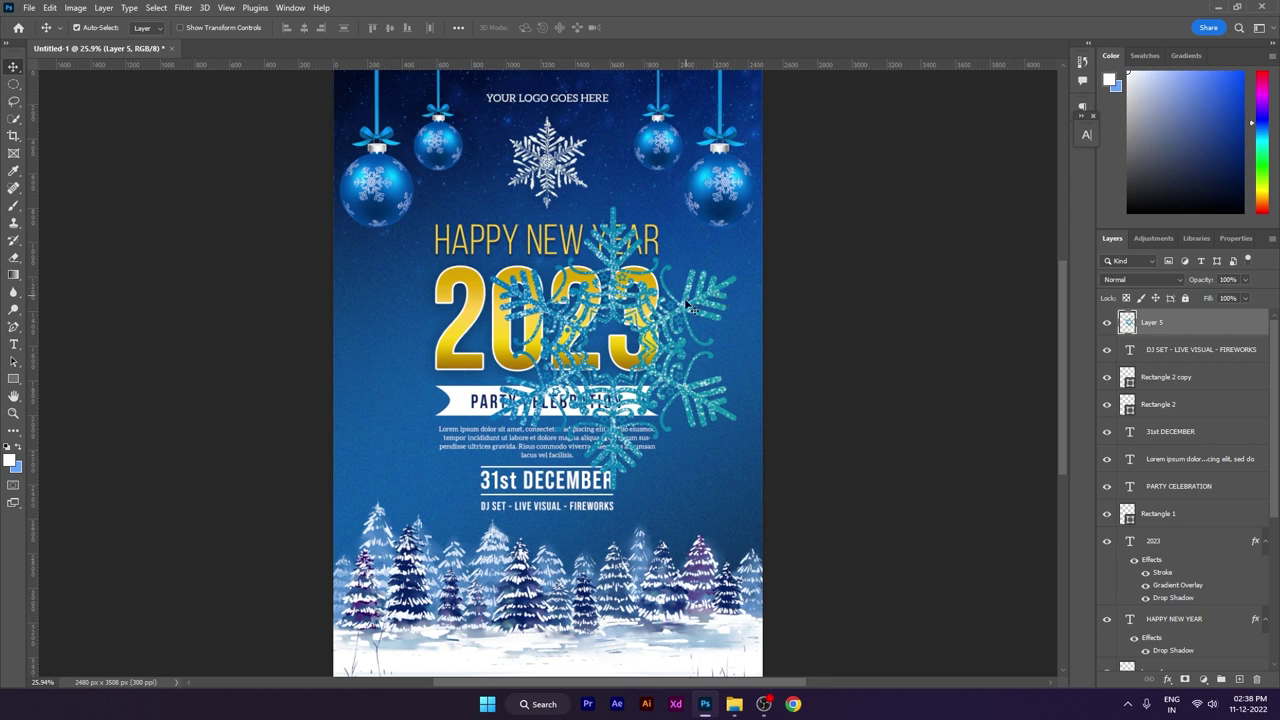
{"action": "left_click_drag", "start_coordinate": [689, 304], "coordinate": [774, 258]}
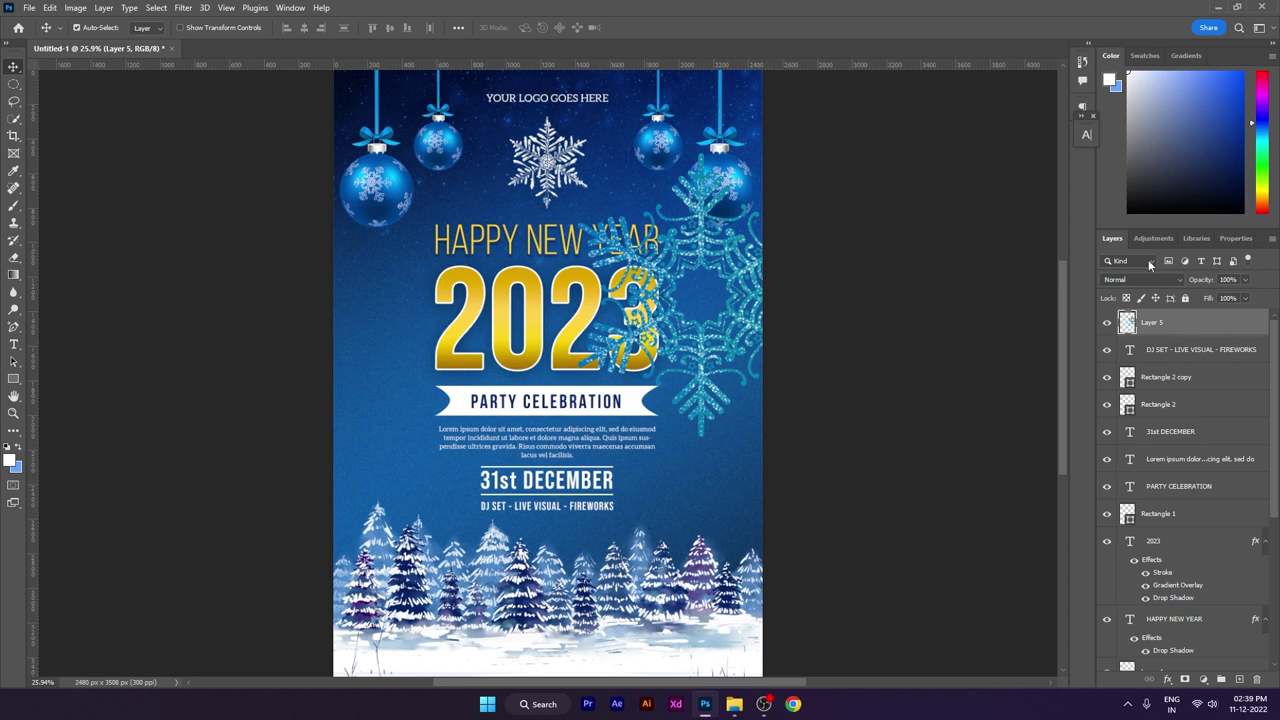
{"action": "left_click", "coordinate": [1163, 280]}
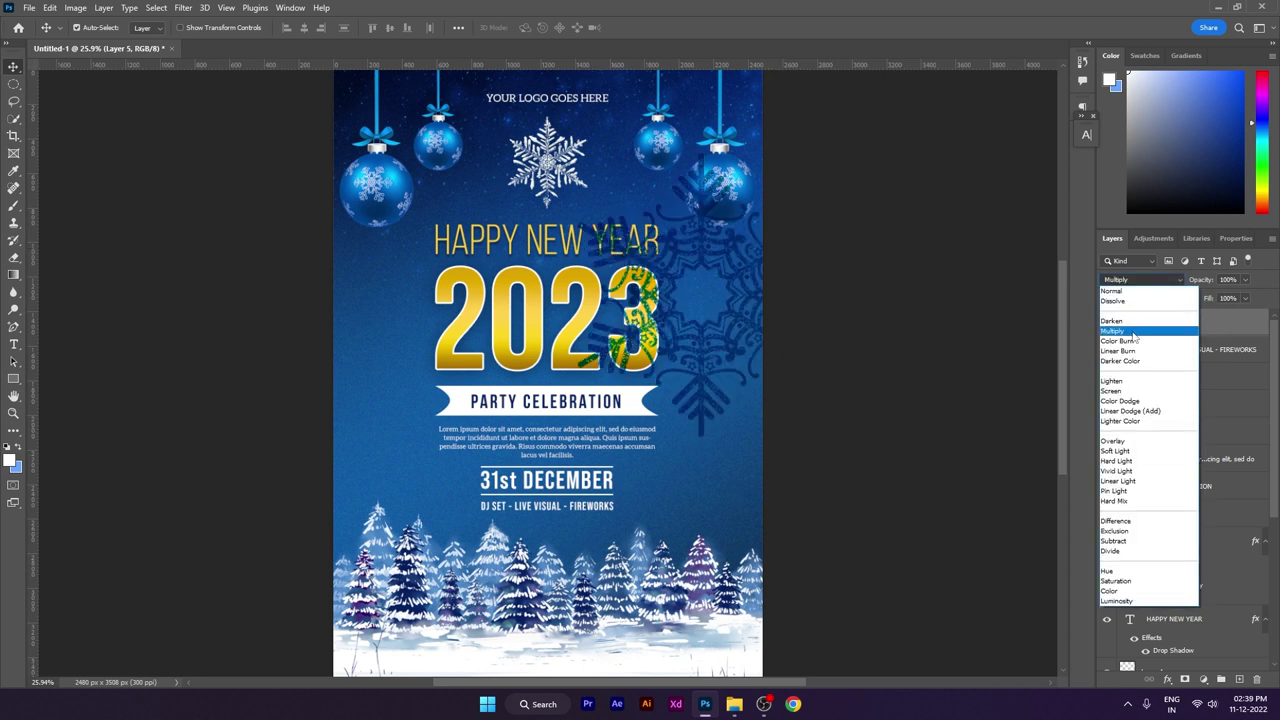
{"action": "left_click", "coordinate": [1134, 334]}
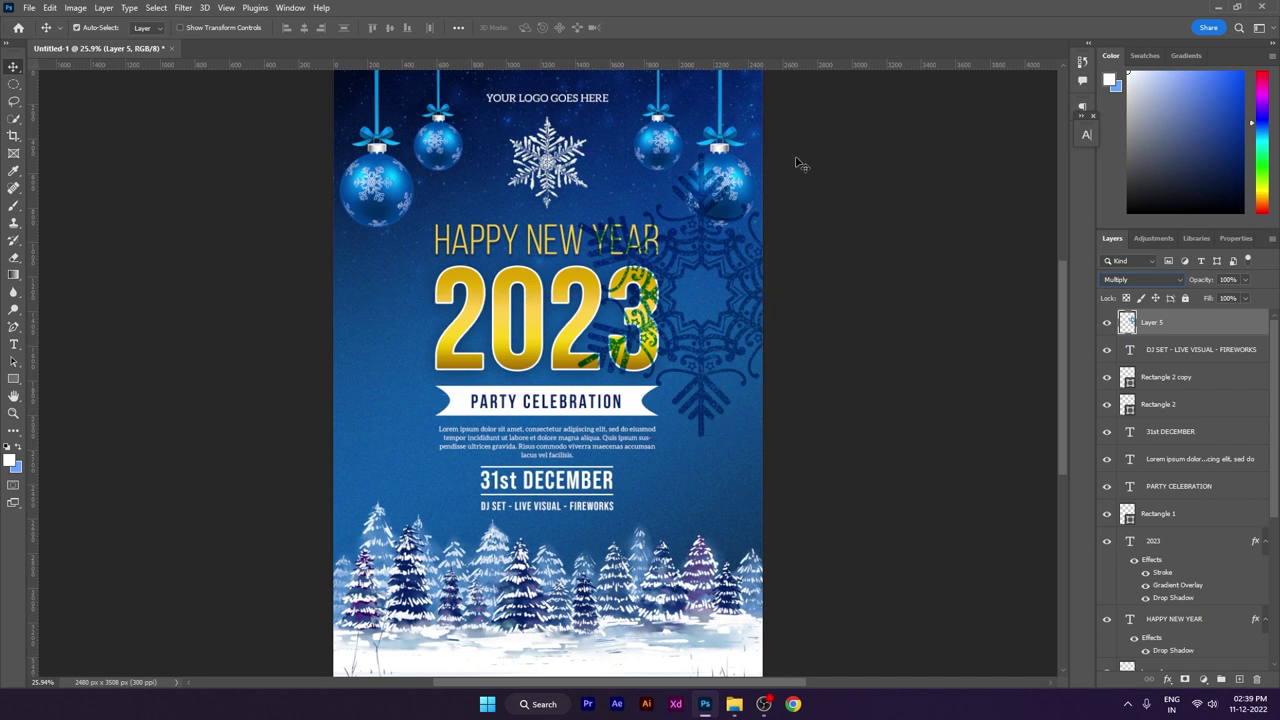
- Scale the snowflake down to less than half its size and place it overlapping the 3 of 2023
{"action": "key", "text": "ctrl+t"}
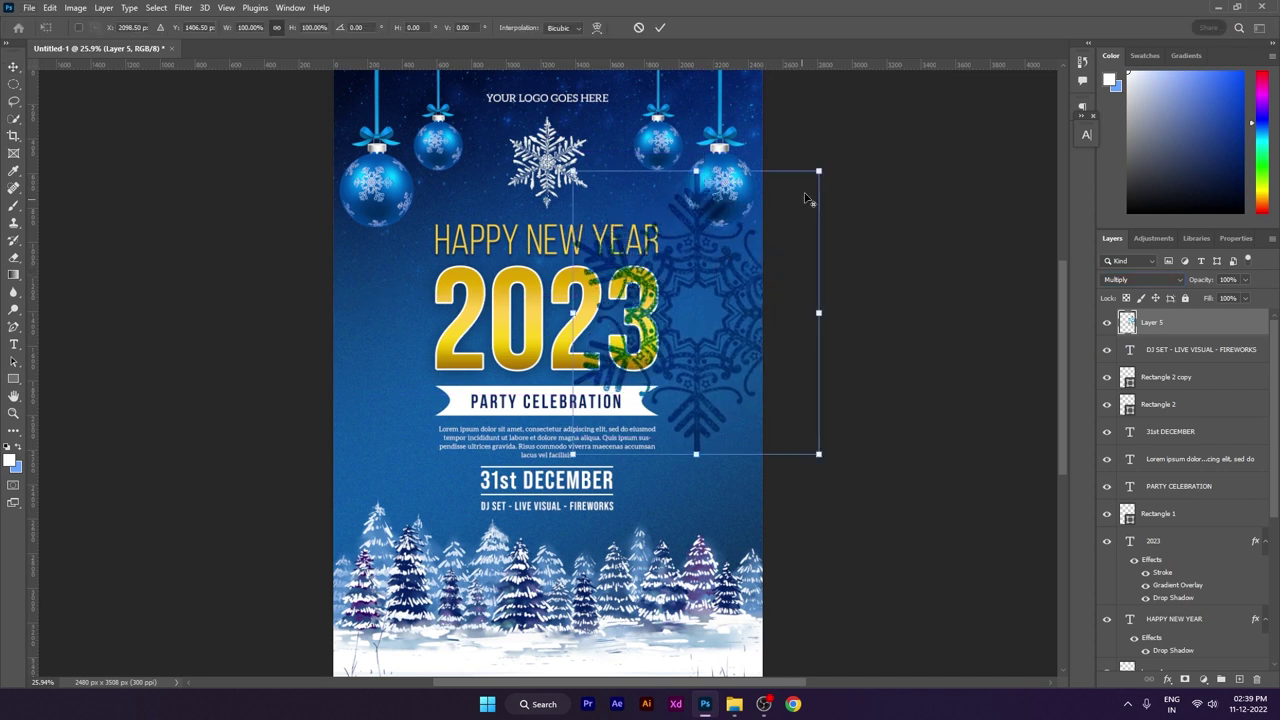
{"action": "left_click_drag", "start_coordinate": [824, 170], "coordinate": [752, 262]}
{"action": "left_click_drag", "start_coordinate": [716, 325], "coordinate": [694, 326]}
{"action": "key", "text": "Return"}
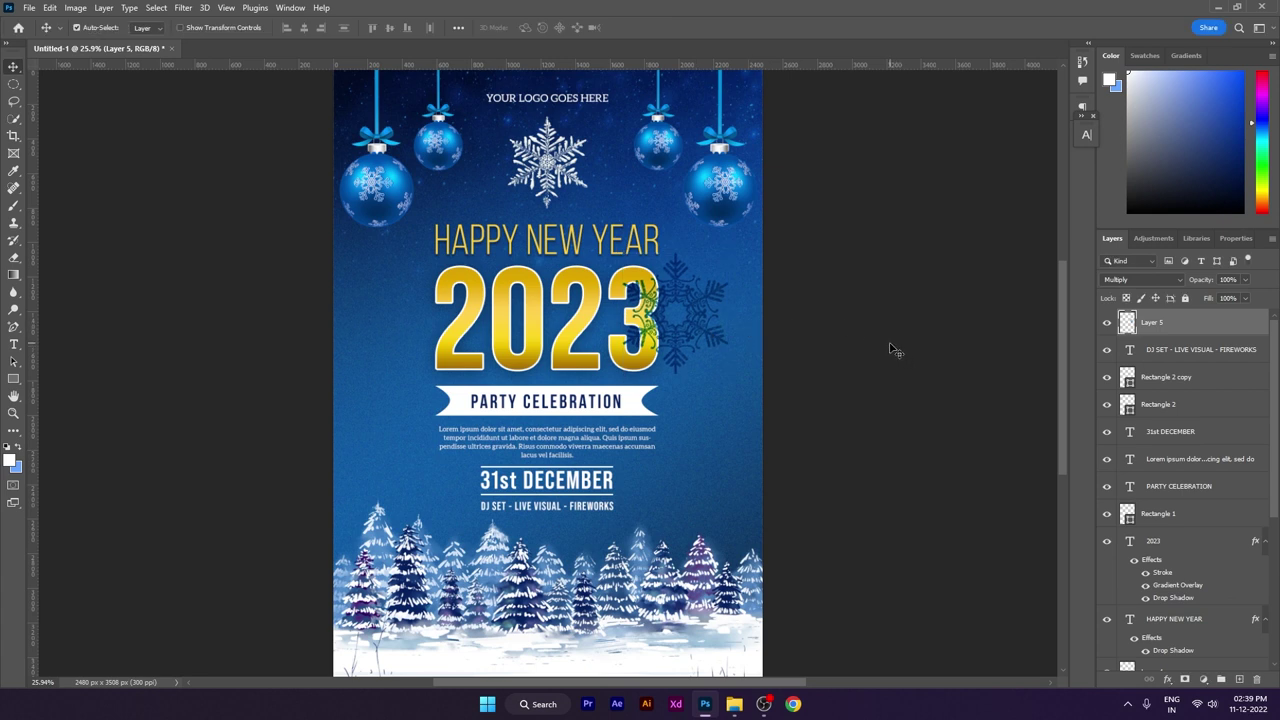
- Duplicate the snowflake layer, hide the original and place the copy directly beneath the 2023 text layer
{"action": "key", "text": "ctrl+j"}
{"action": "left_click", "coordinate": [1106, 349]}
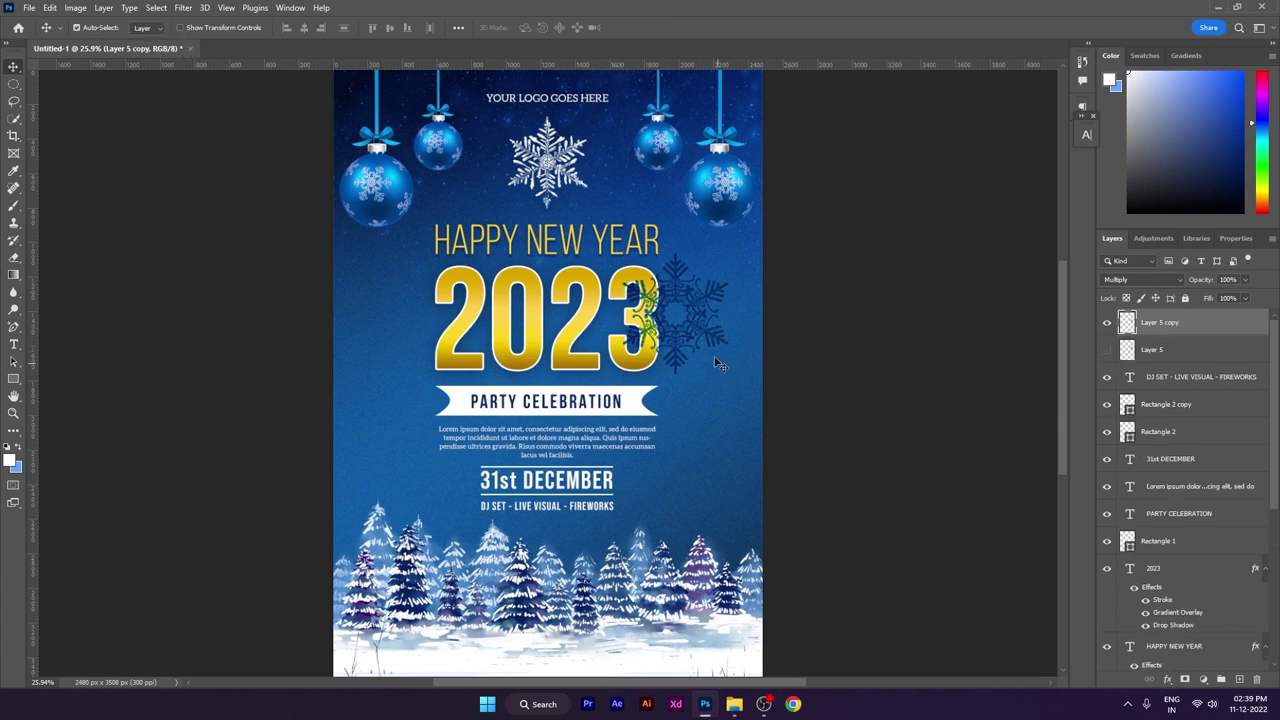
{"action": "left_click_drag", "start_coordinate": [1188, 326], "coordinate": [1168, 632]}
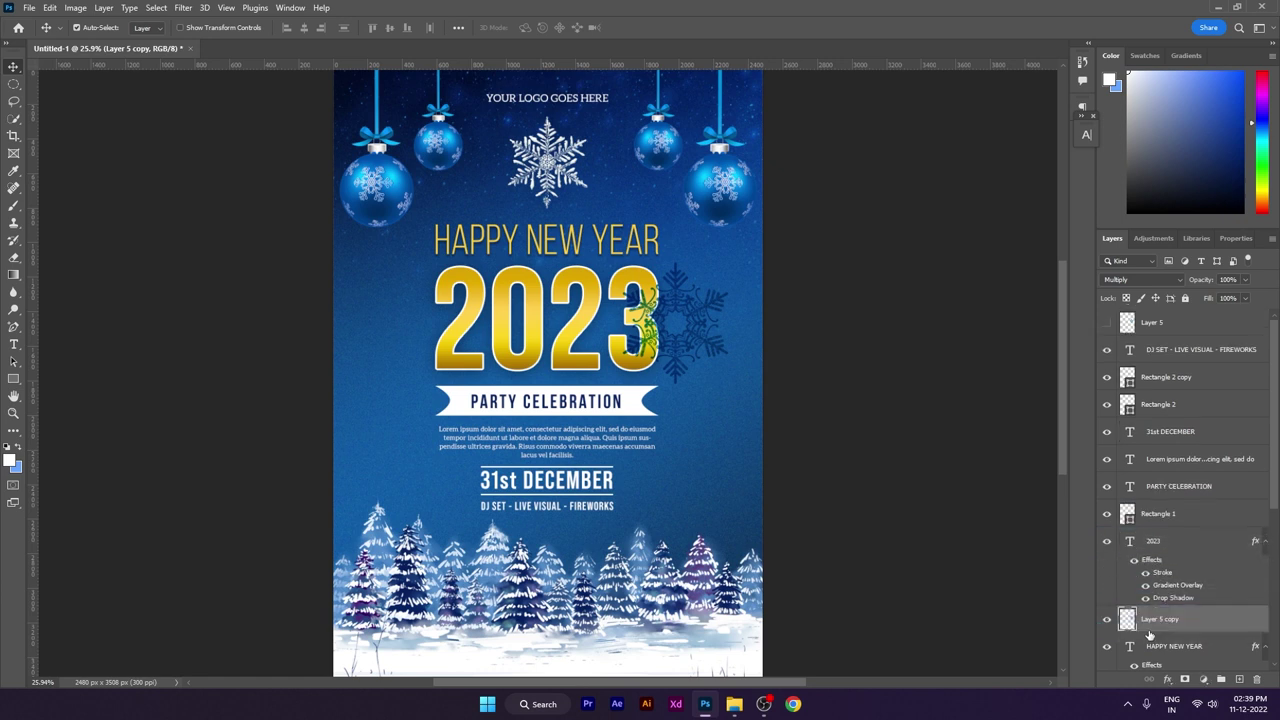
{"action": "left_click", "coordinate": [1153, 543]}
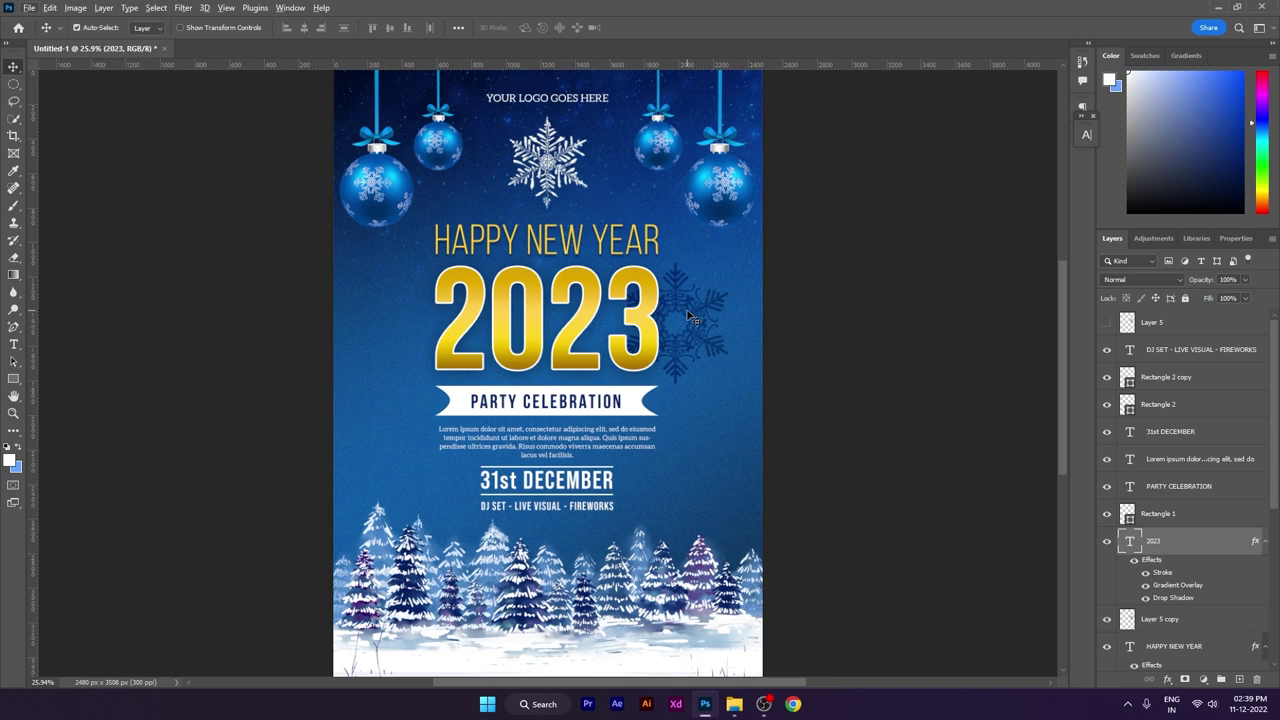
{"action": "scroll", "coordinate": [691, 321], "scroll_direction": "down", "scroll_amount": 1}
{"action": "scroll", "coordinate": [691, 321], "scroll_direction": "up", "scroll_amount": 12}
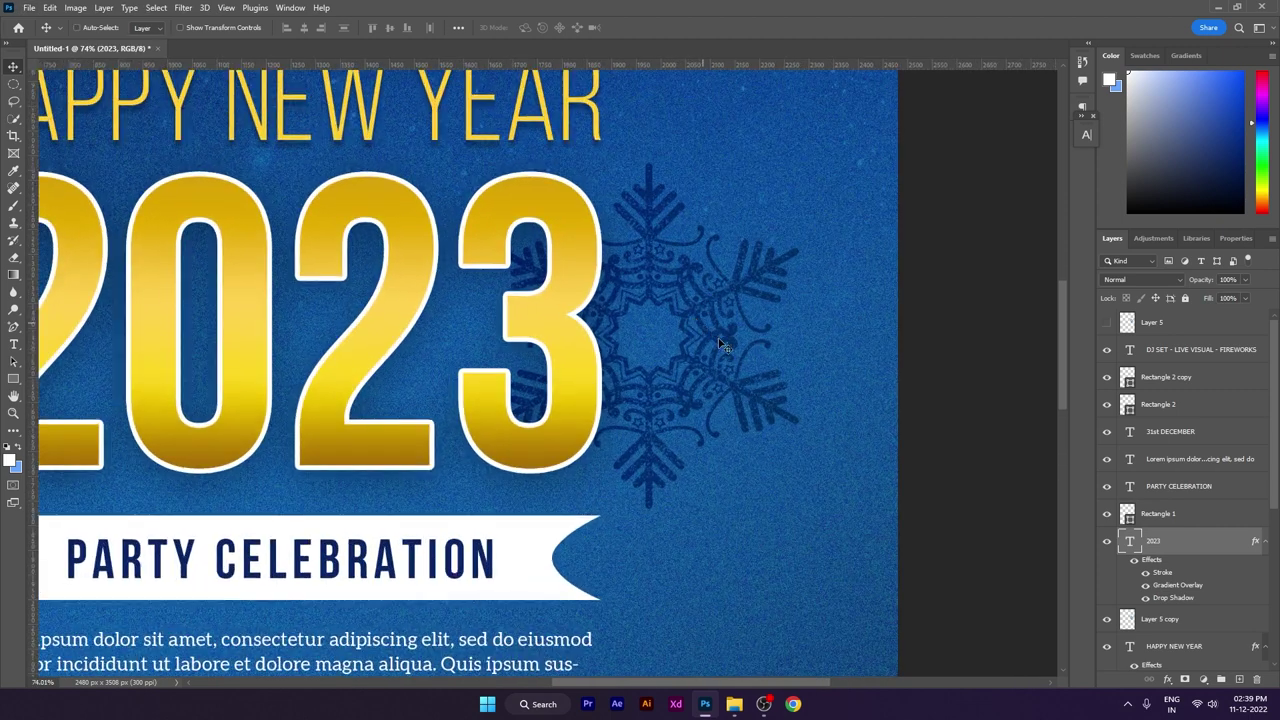
{"action": "key", "text": "ctrl+t"}
{"action": "mouse_move", "coordinate": [727, 346]}
{"action": "left_mouse_down"}
{"action": "mouse_move", "coordinate": [732, 308]}
{"action": "mouse_move", "coordinate": [750, 338]}
{"action": "left_mouse_up"}
{"action": "left_click", "coordinate": [994, 343]}
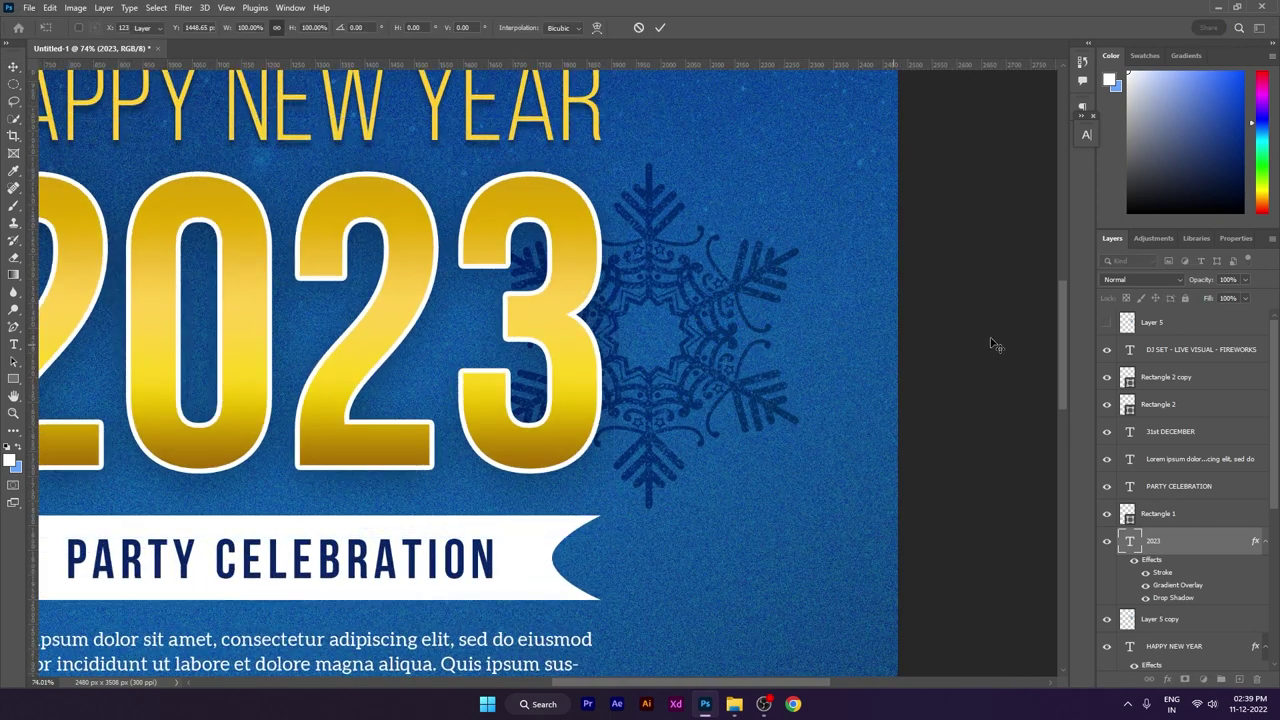
- Scale the snowflake copy to about 81% and position it half behind the 3 of 2023
{"action": "left_click_drag", "start_coordinate": [766, 287], "coordinate": [766, 273]}
{"action": "key", "text": "ctrl+t"}
{"action": "left_click_drag", "start_coordinate": [800, 151], "coordinate": [788, 195]}
{"action": "left_click_drag", "start_coordinate": [757, 284], "coordinate": [738, 281]}
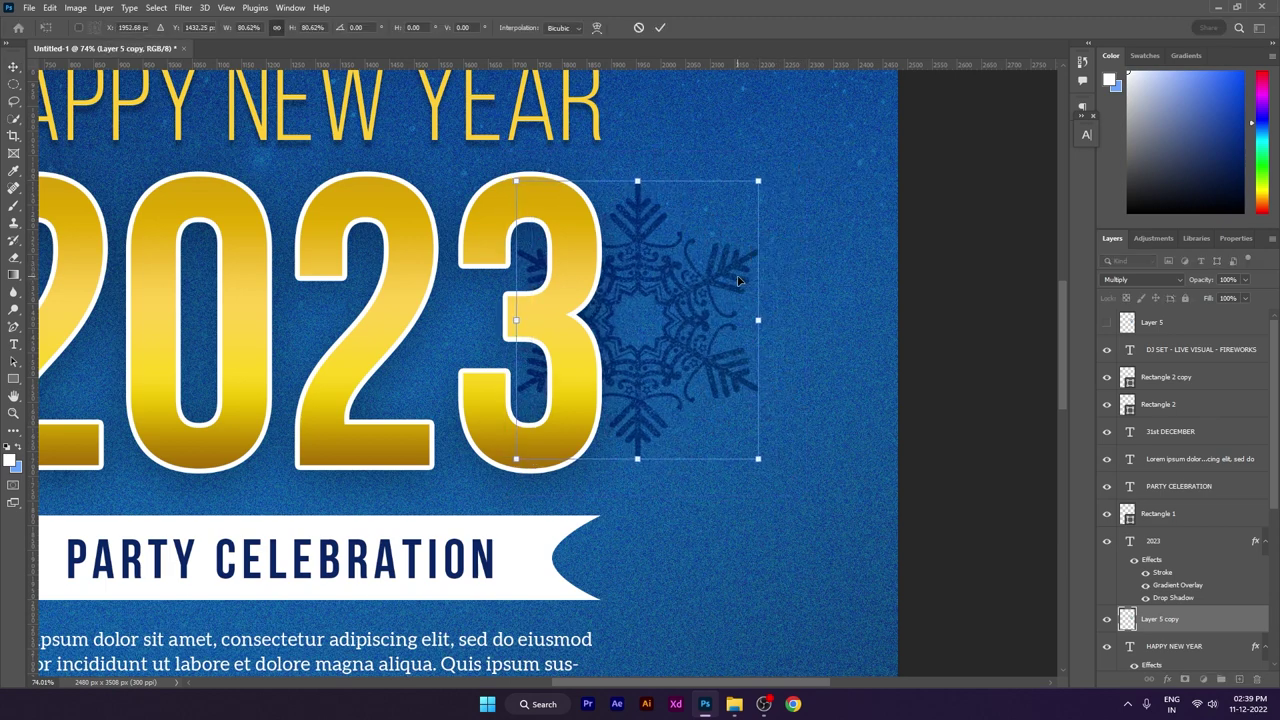
{"action": "key", "text": "Return"}
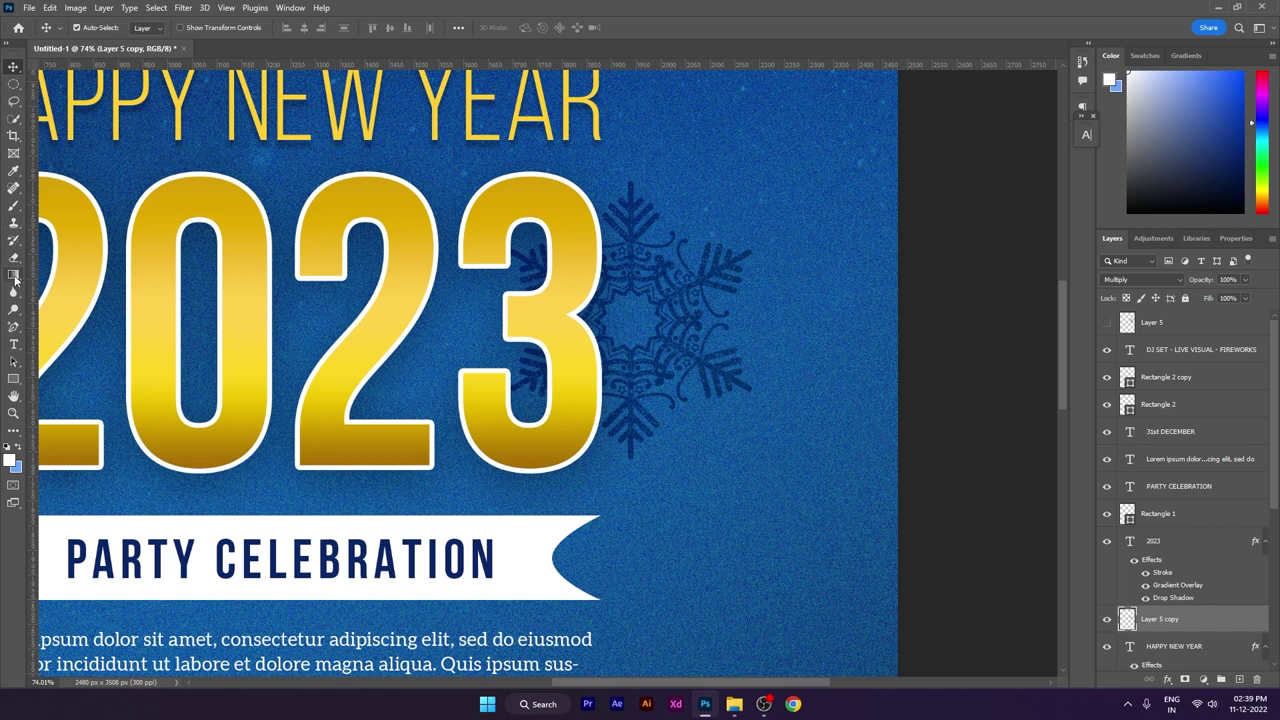
- Erase the parts of the snowflake copy that show inside and left of the 3 of 2023
{"action": "left_click", "coordinate": [14, 258]}
{"action": "left_click", "coordinate": [73, 258]}
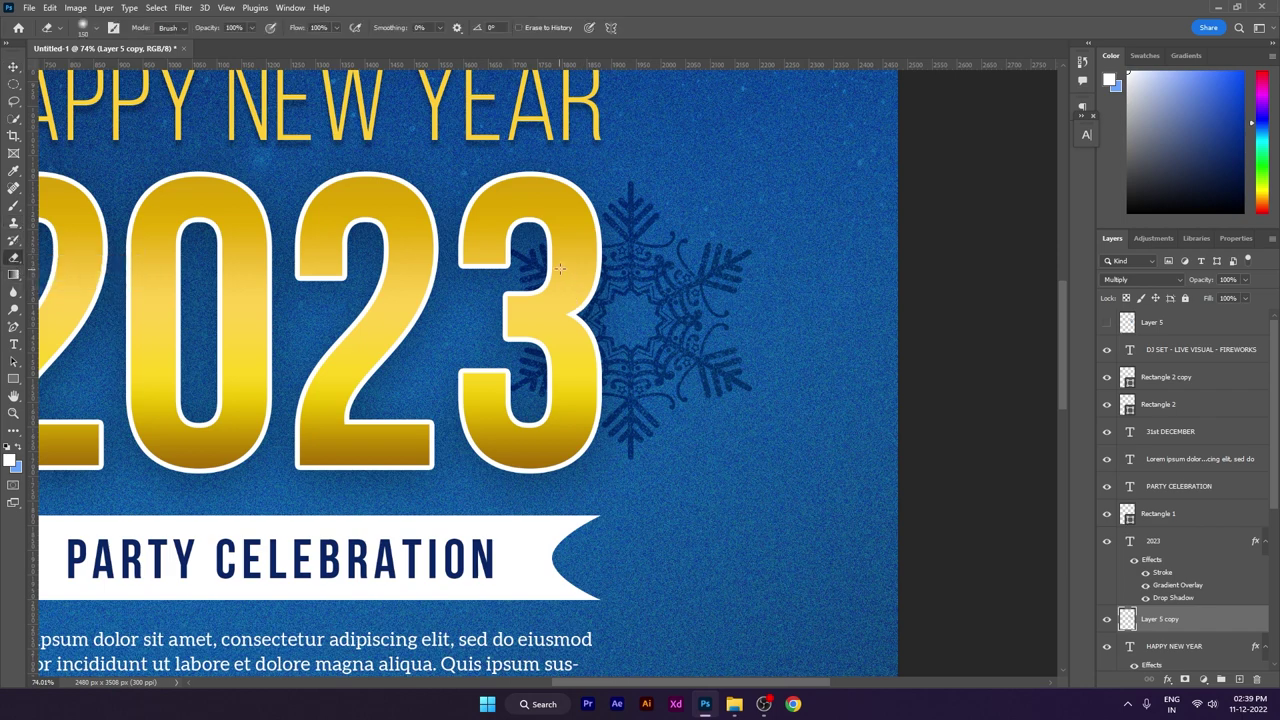
{"action": "mouse_move", "coordinate": [510, 290]}
{"action": "left_mouse_down"}
{"action": "mouse_move", "coordinate": [488, 280]}
{"action": "mouse_move", "coordinate": [506, 356]}
{"action": "left_mouse_up"}
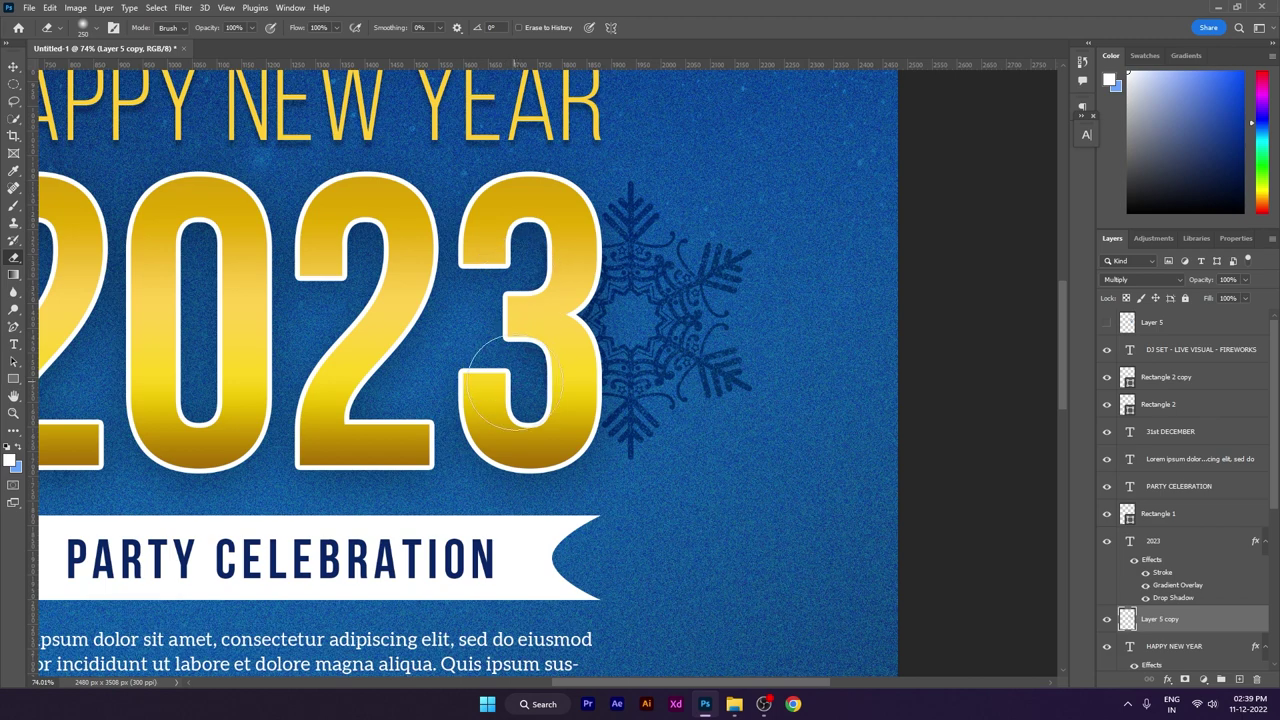
{"action": "key", "text": "ctrl+0"}
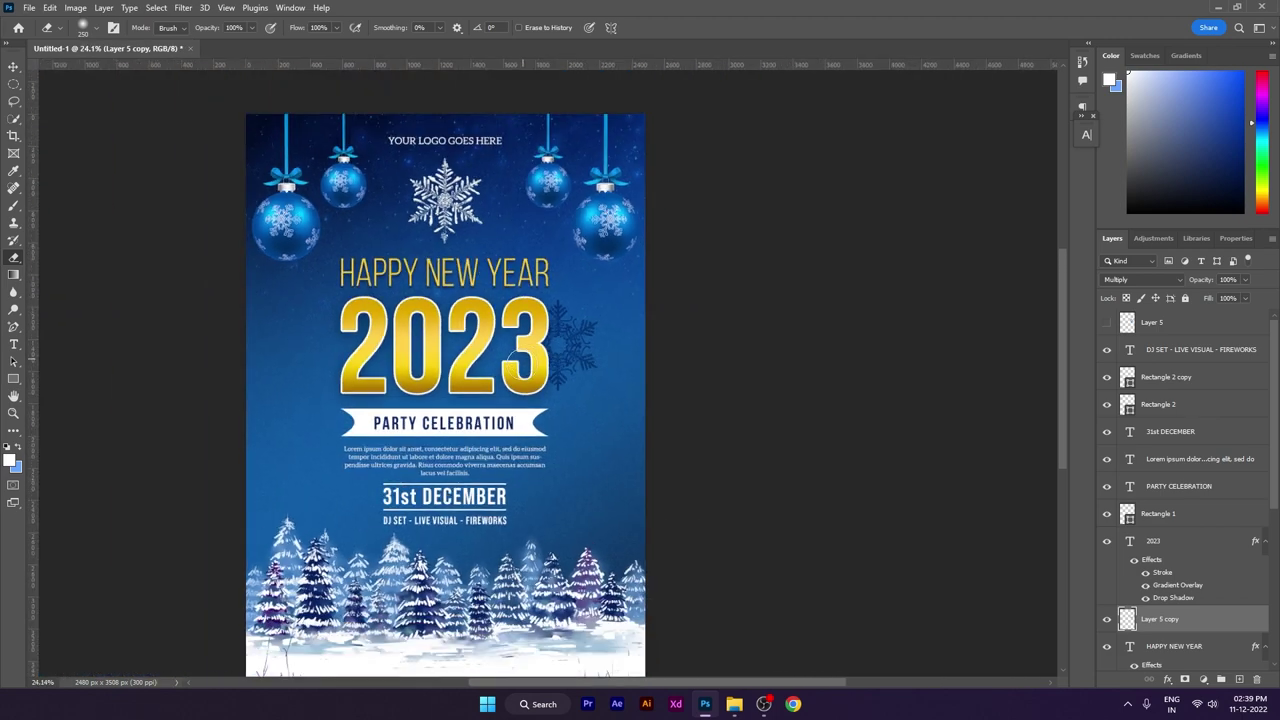
{"action": "left_click", "coordinate": [14, 67]}
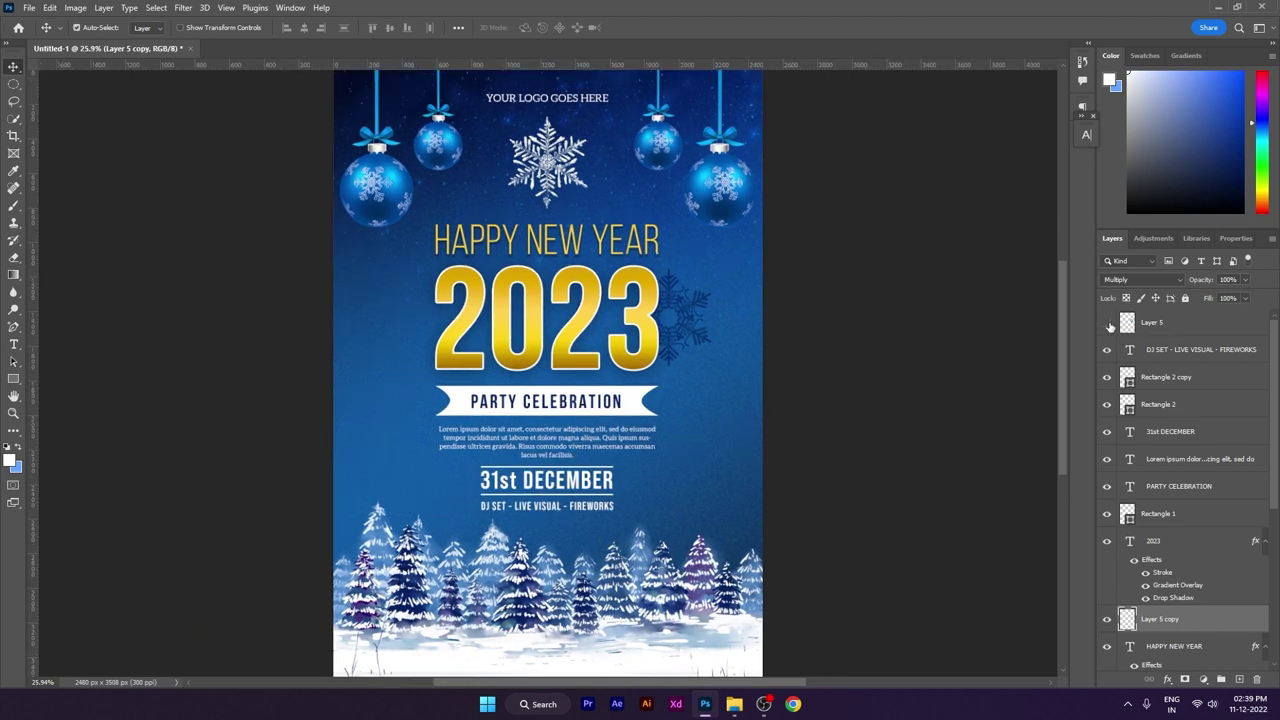
- Show the original snowflake layer again, scale it to about 57% and place it over the lower-left corner of 2023's first digit
{"action": "left_click", "coordinate": [1107, 322]}
{"action": "left_click", "coordinate": [1150, 324]}
{"action": "key", "text": "ctrl+t"}
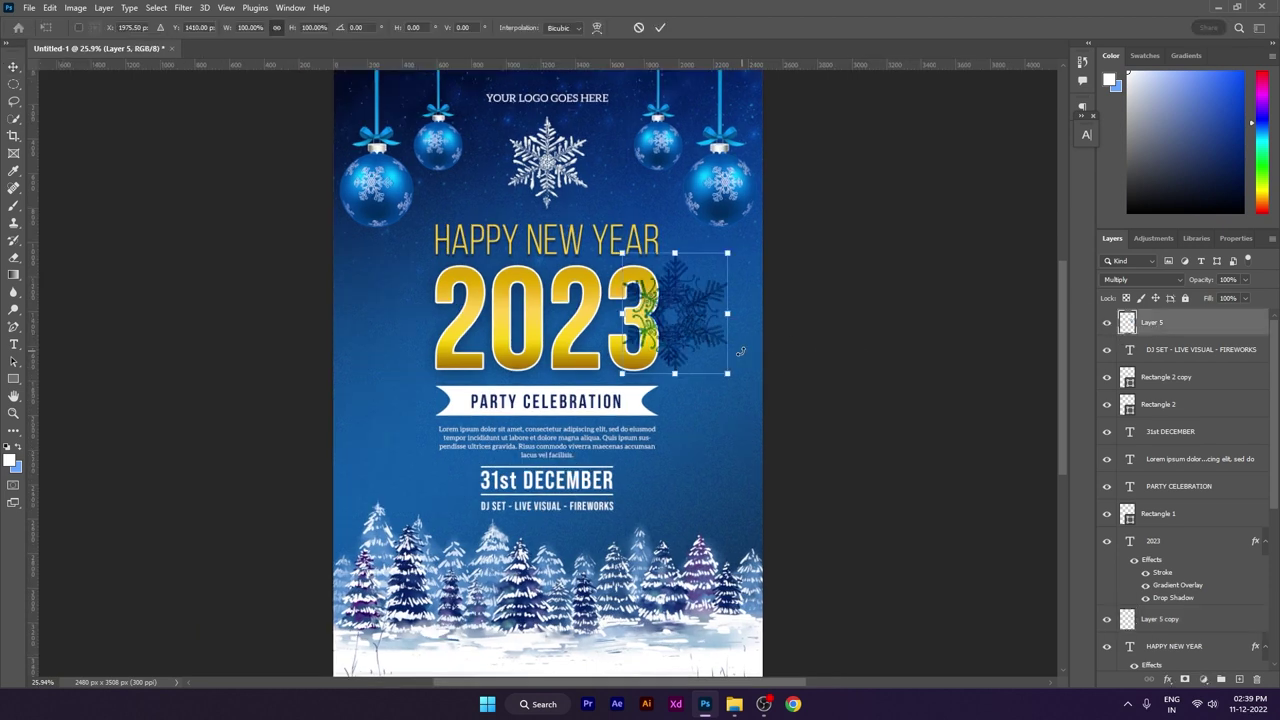
{"action": "left_click_drag", "start_coordinate": [692, 315], "coordinate": [381, 455]}
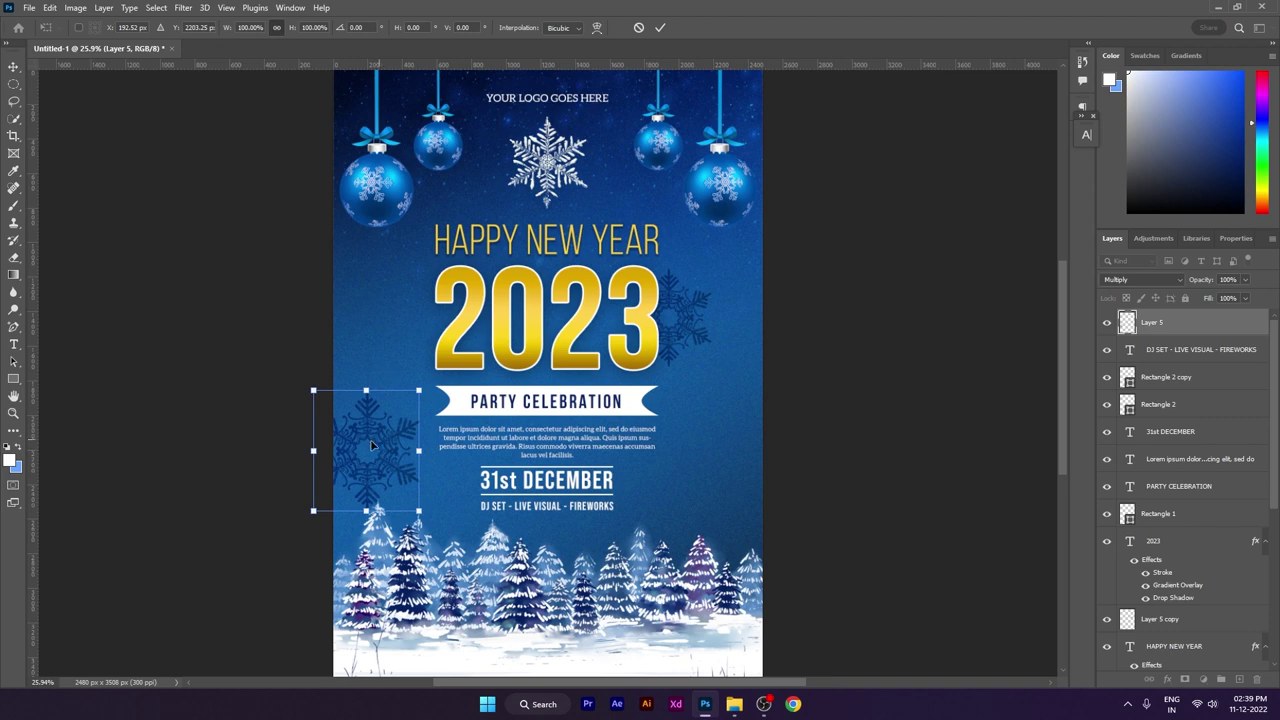
{"action": "left_click_drag", "start_coordinate": [371, 445], "coordinate": [449, 364]}
{"action": "scroll", "coordinate": [442, 358], "scroll_direction": "up", "scroll_amount": 8}
{"action": "left_click_drag", "start_coordinate": [562, 258], "coordinate": [519, 327]}
{"action": "left_click_drag", "start_coordinate": [423, 406], "coordinate": [398, 399]}
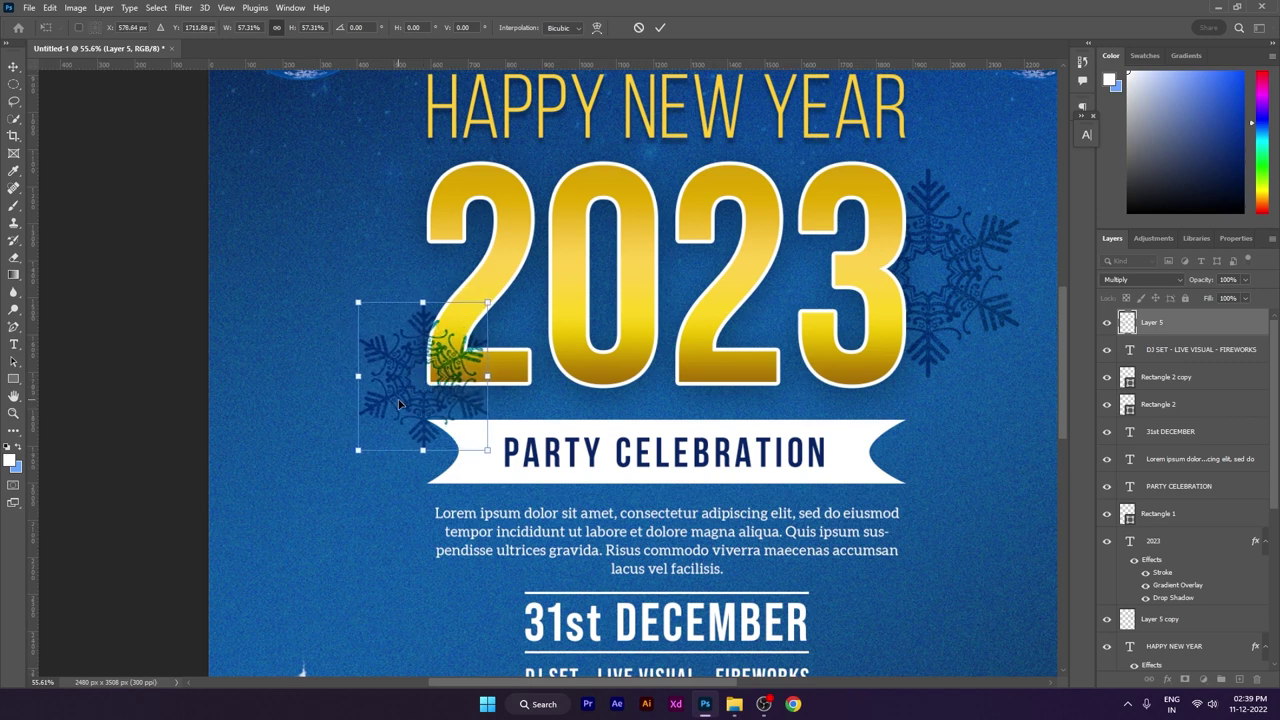
{"action": "key", "text": "Return"}
- Duplicate the small snowflake layer, hide the duplicate and move the original directly beneath the 2023 text layer
{"action": "key", "text": "ctrl+j"}
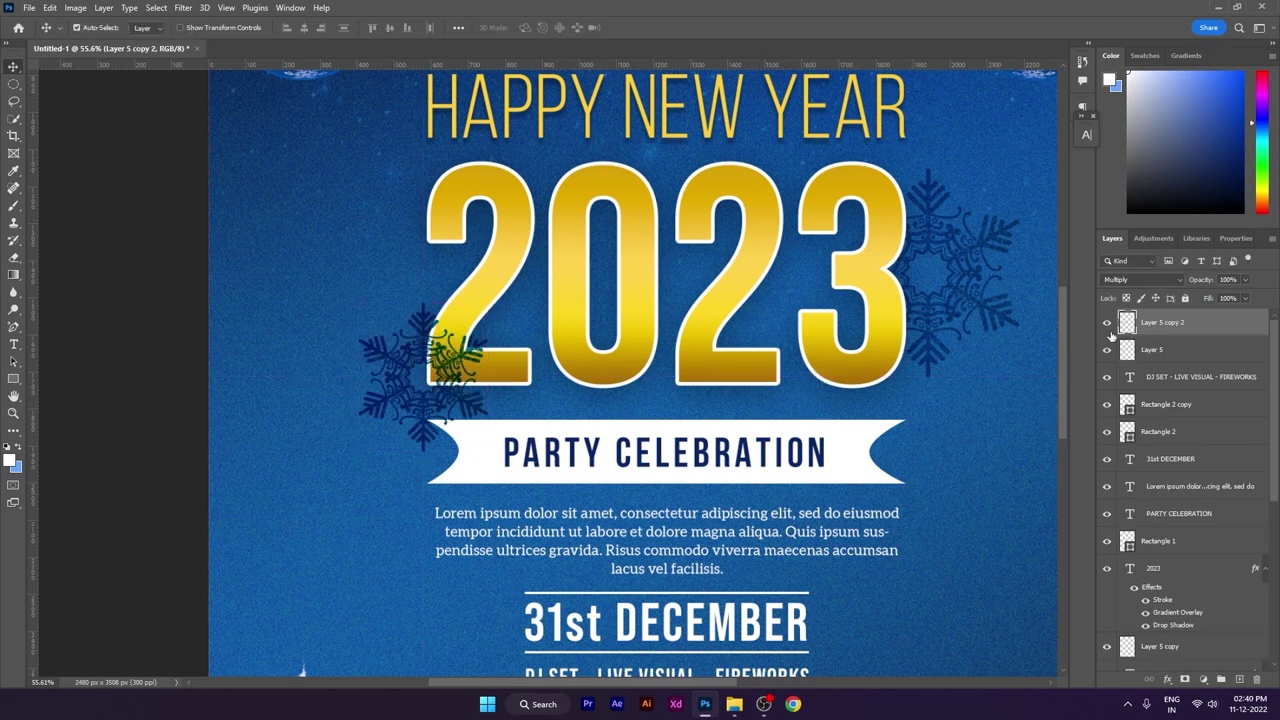
{"action": "left_click", "coordinate": [1107, 329]}
{"action": "left_click", "coordinate": [383, 407]}
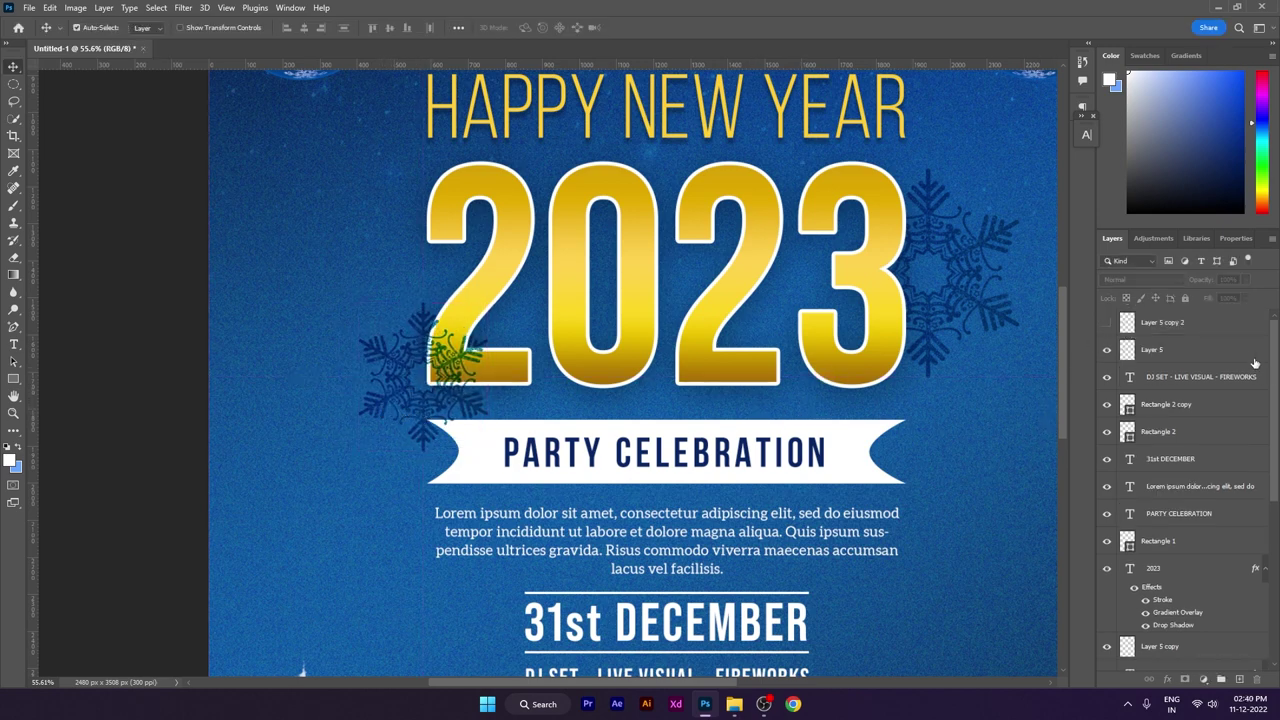
{"action": "left_click", "coordinate": [1163, 329]}
{"action": "left_click_drag", "start_coordinate": [1146, 348], "coordinate": [1158, 636]}
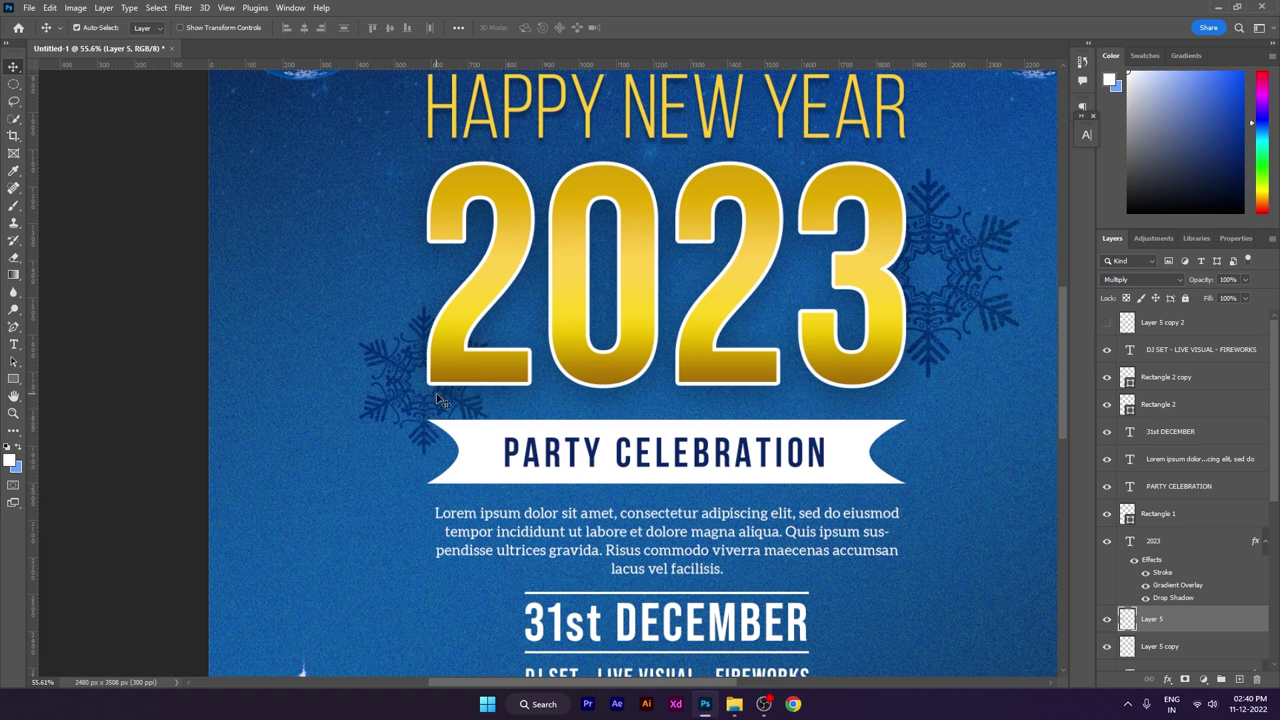
{"action": "key", "text": "ctrl+0"}
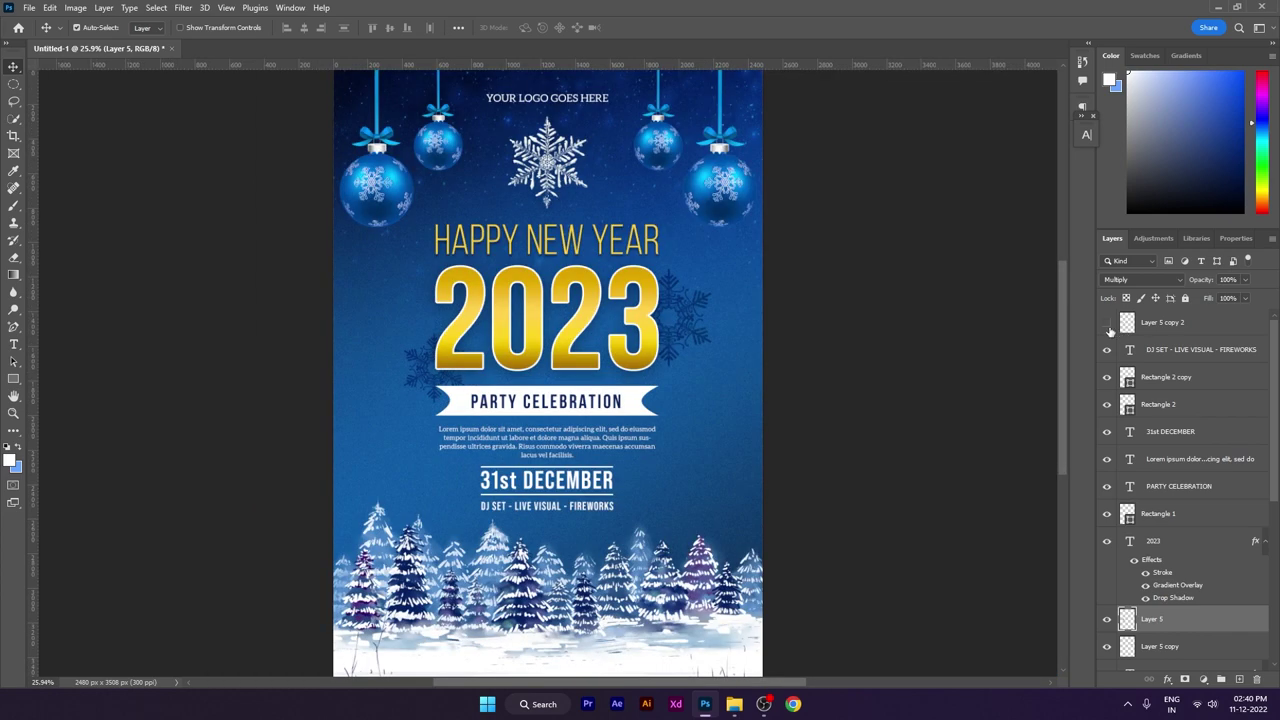
- Show the hidden snowflake duplicate, enlarge it slightly and place it right of the date text, just above the trees
{"action": "left_click", "coordinate": [1107, 323]}
{"action": "left_click", "coordinate": [1163, 330]}
{"action": "key", "text": "ctrl+alt+t"}
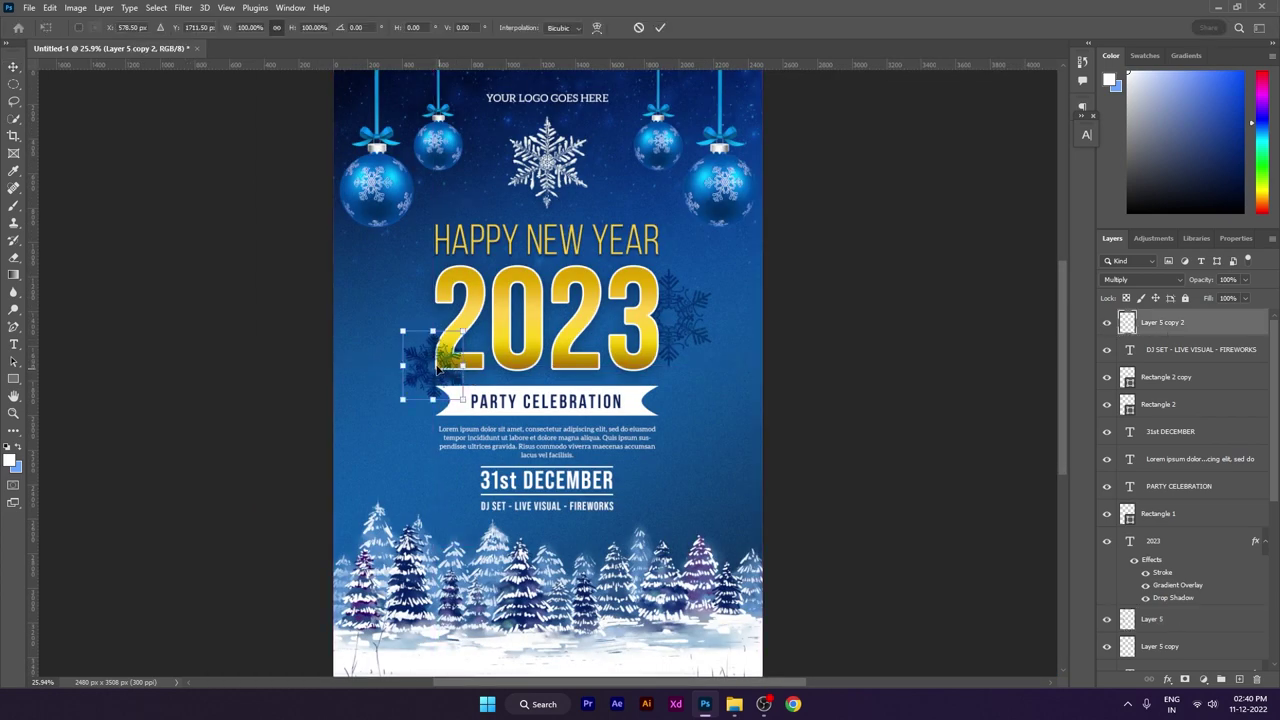
{"action": "left_click_drag", "start_coordinate": [436, 368], "coordinate": [752, 455]}
{"action": "key", "text": "Return"}
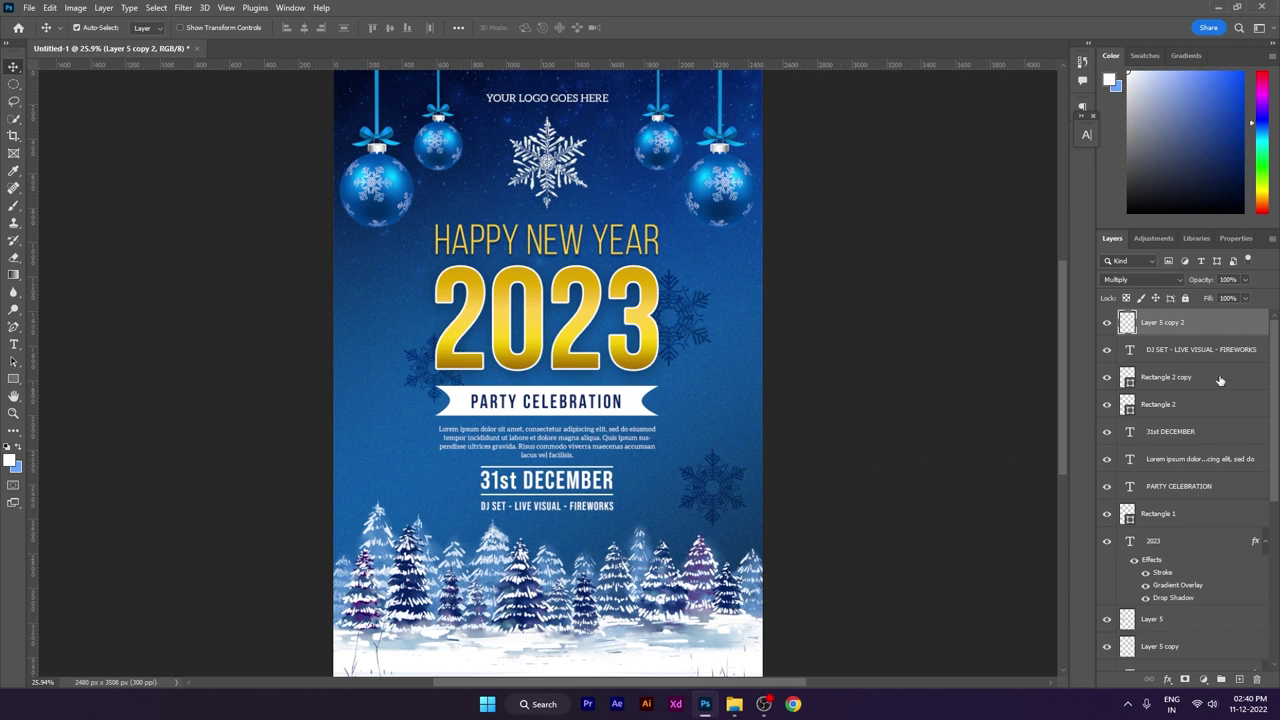
- Set the opacity of the snowflake right of the date text to 80%
{"action": "left_click_drag", "start_coordinate": [1207, 285], "coordinate": [1200, 285]}
{"action": "type", "text": "80"}
{"action": "key", "text": "Return"}
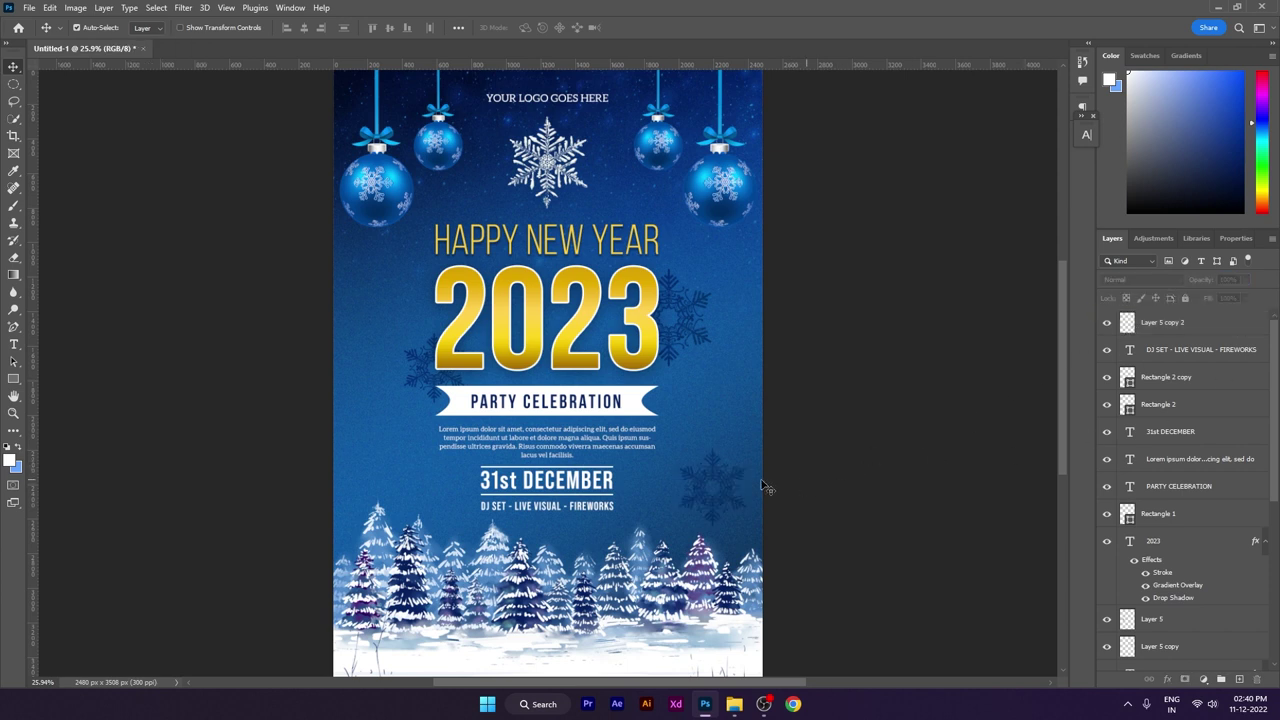
- Duplicate the snowflake beside the date, scale the copy down and place it at the left above the treetops
{"action": "left_click", "coordinate": [738, 481]}
{"action": "key", "text": "ctrl+j"}
{"action": "key", "text": "ctrl+t"}
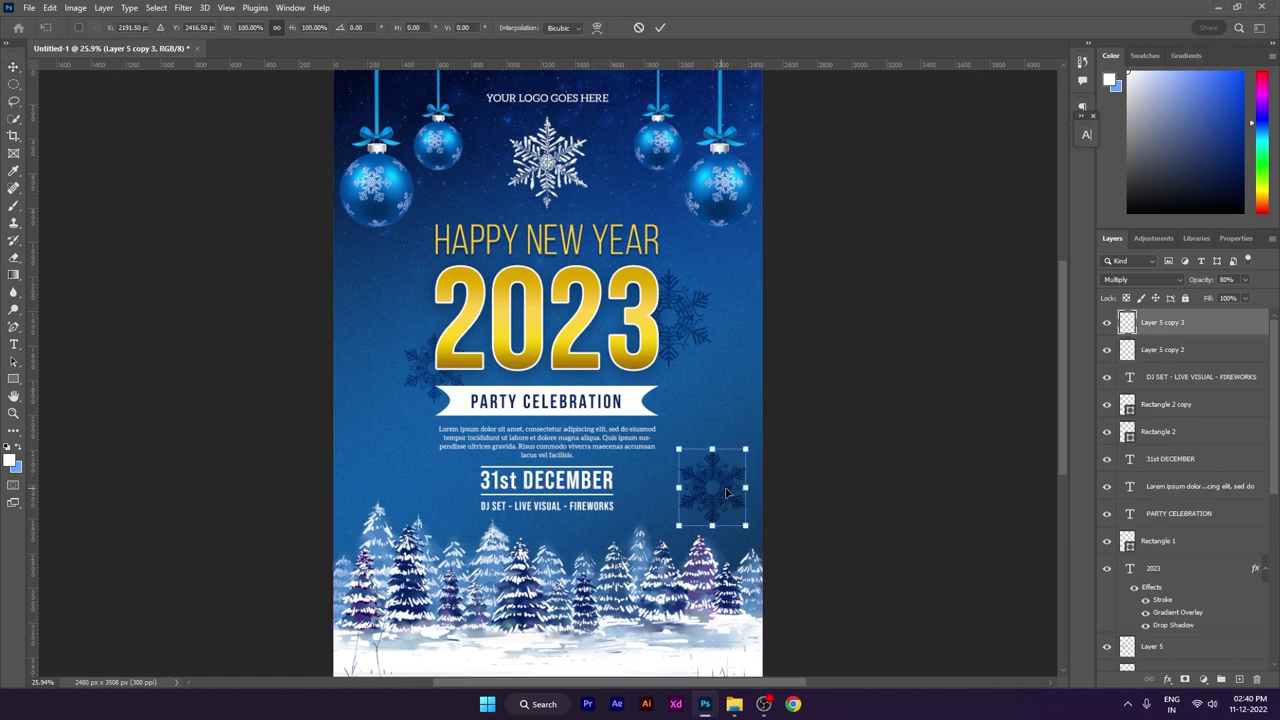
{"action": "left_click_drag", "start_coordinate": [718, 490], "coordinate": [391, 497]}
{"action": "key", "text": "Return"}
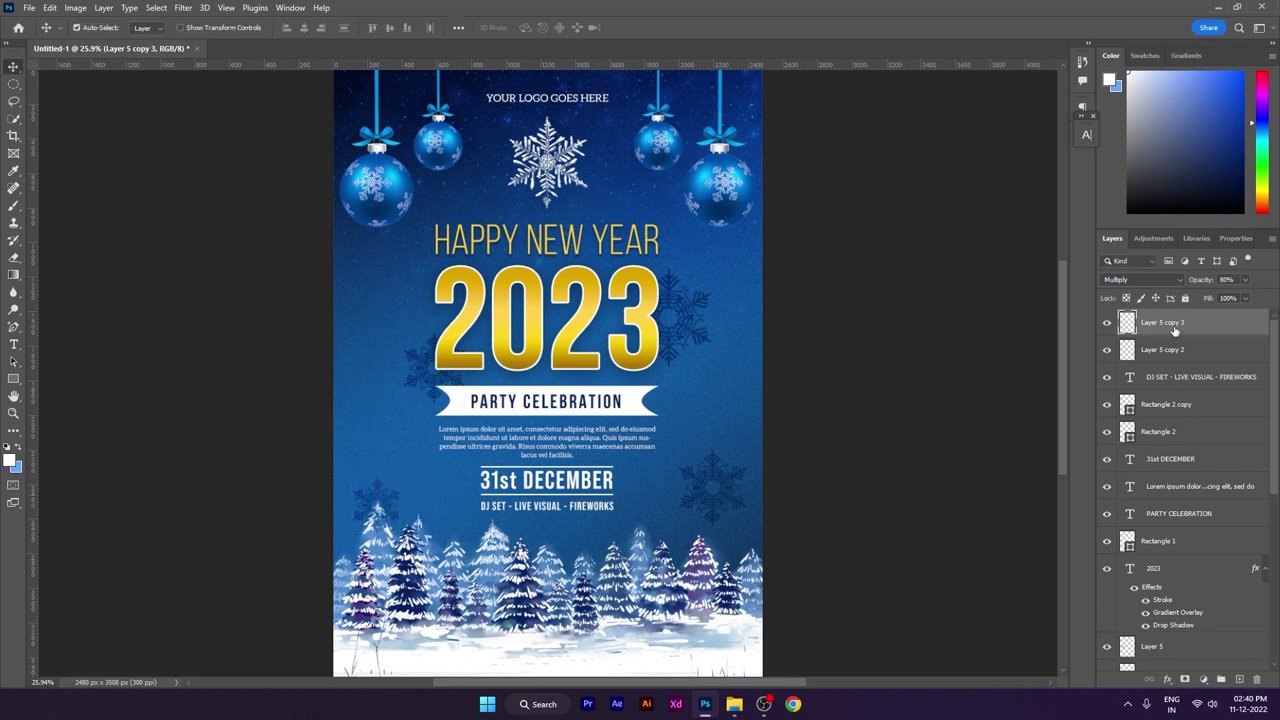
- Move the left snowflake copy down the layer stack to directly beneath the trees layer, Layer 1
{"action": "left_click_drag", "start_coordinate": [1175, 330], "coordinate": [1166, 607]}
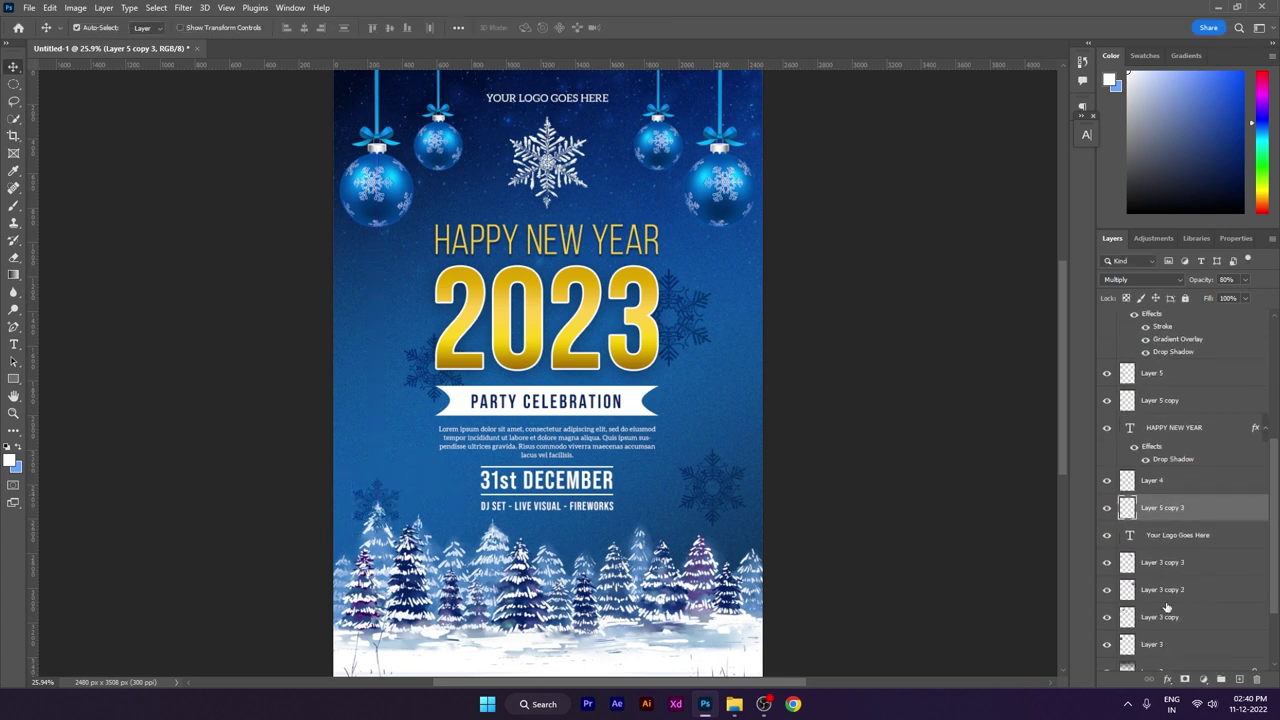
{"action": "left_click_drag", "start_coordinate": [1163, 515], "coordinate": [1157, 612]}
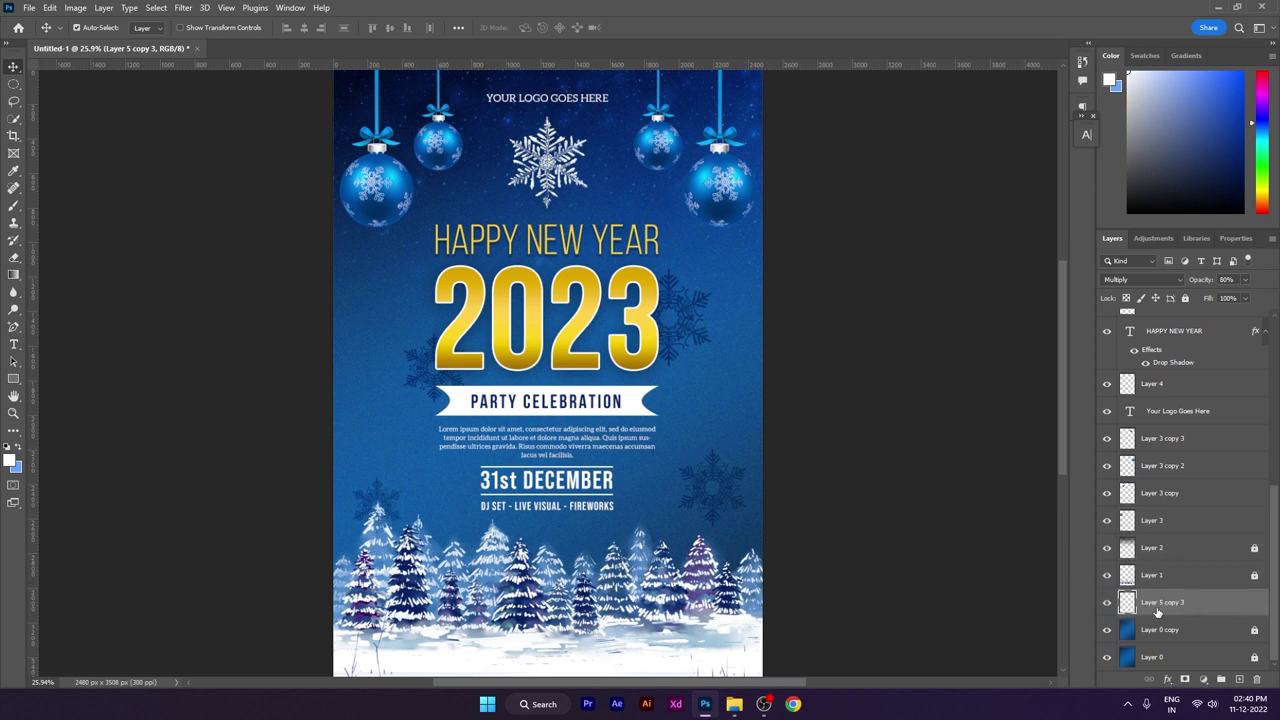
{"action": "left_click", "coordinate": [910, 510]}
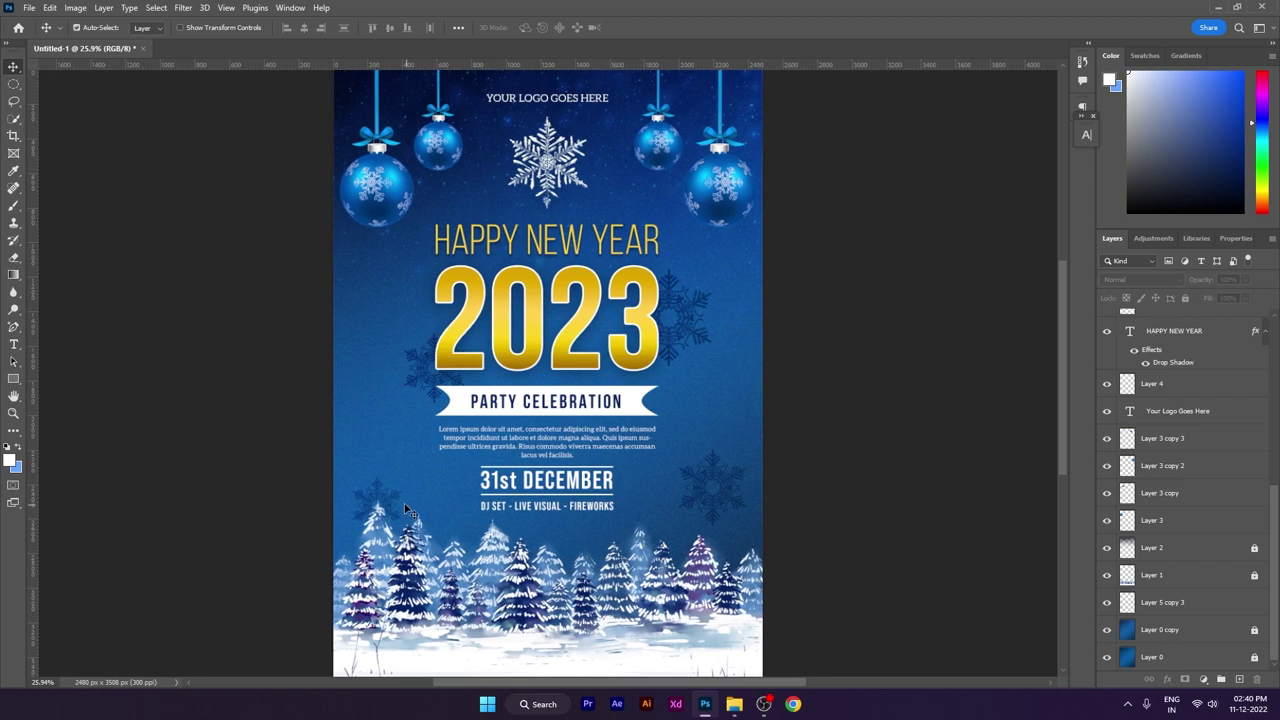
{"action": "scroll", "coordinate": [386, 512], "scroll_direction": "up", "scroll_amount": 5}
{"action": "left_click_drag", "start_coordinate": [386, 443], "coordinate": [386, 442]}
{"action": "key", "text": "ctrl+0"}
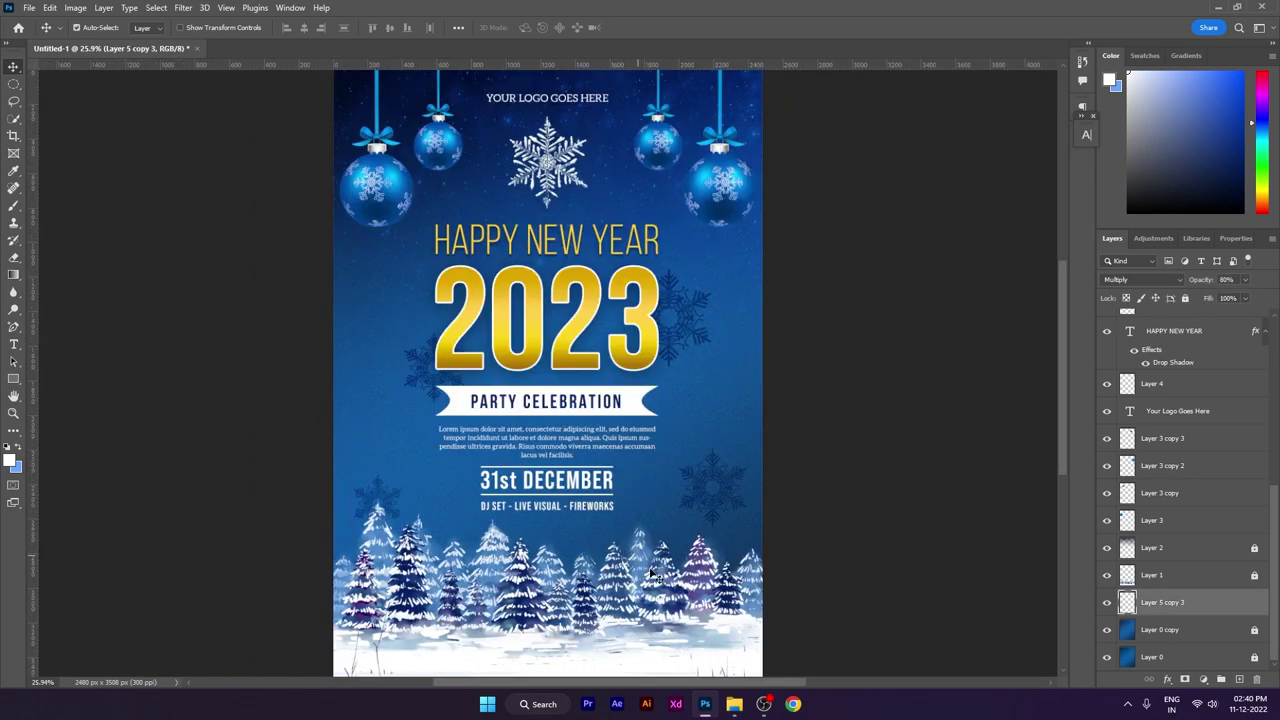
- Identify the trees layer by toggling its visibility and add a new empty layer directly above it
{"action": "scroll", "coordinate": [652, 570], "scroll_direction": "down", "scroll_amount": 1}
{"action": "left_click_drag", "start_coordinate": [670, 590], "coordinate": [659, 586]}
{"action": "left_click", "coordinate": [594, 596], "text": "ctrl"}
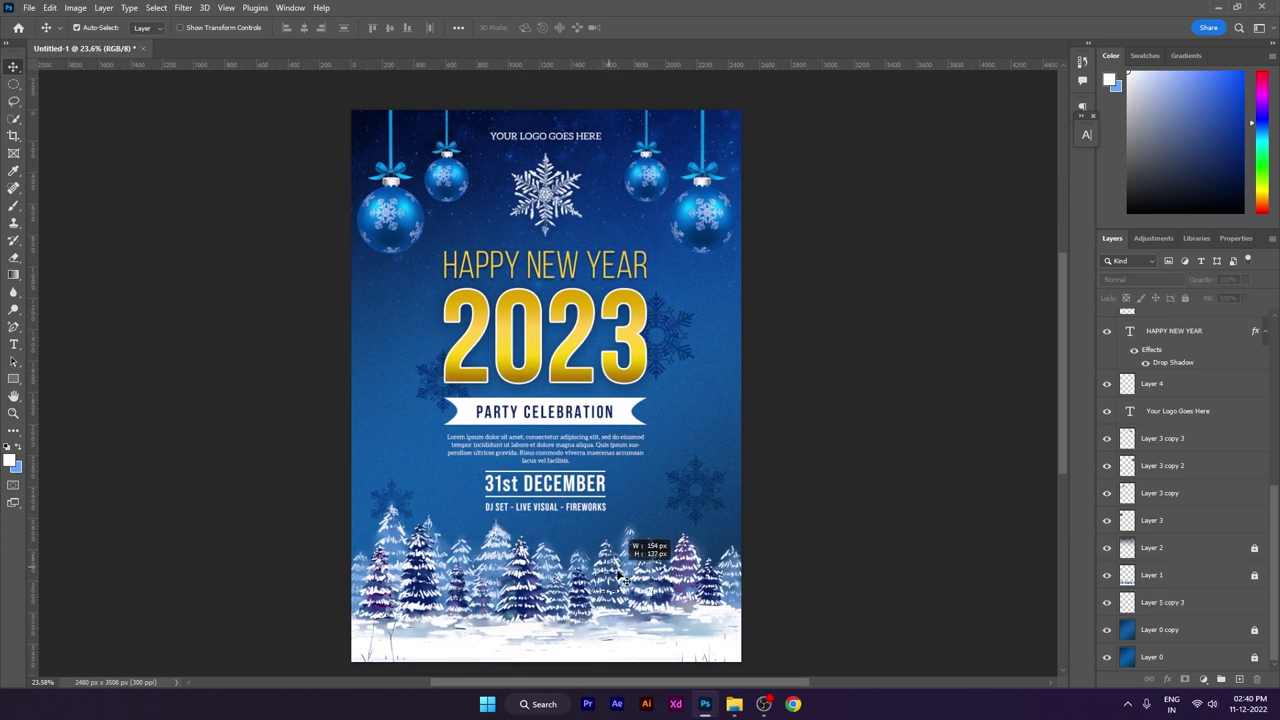
{"action": "left_click", "coordinate": [1107, 575]}
{"action": "left_click", "coordinate": [1107, 575]}
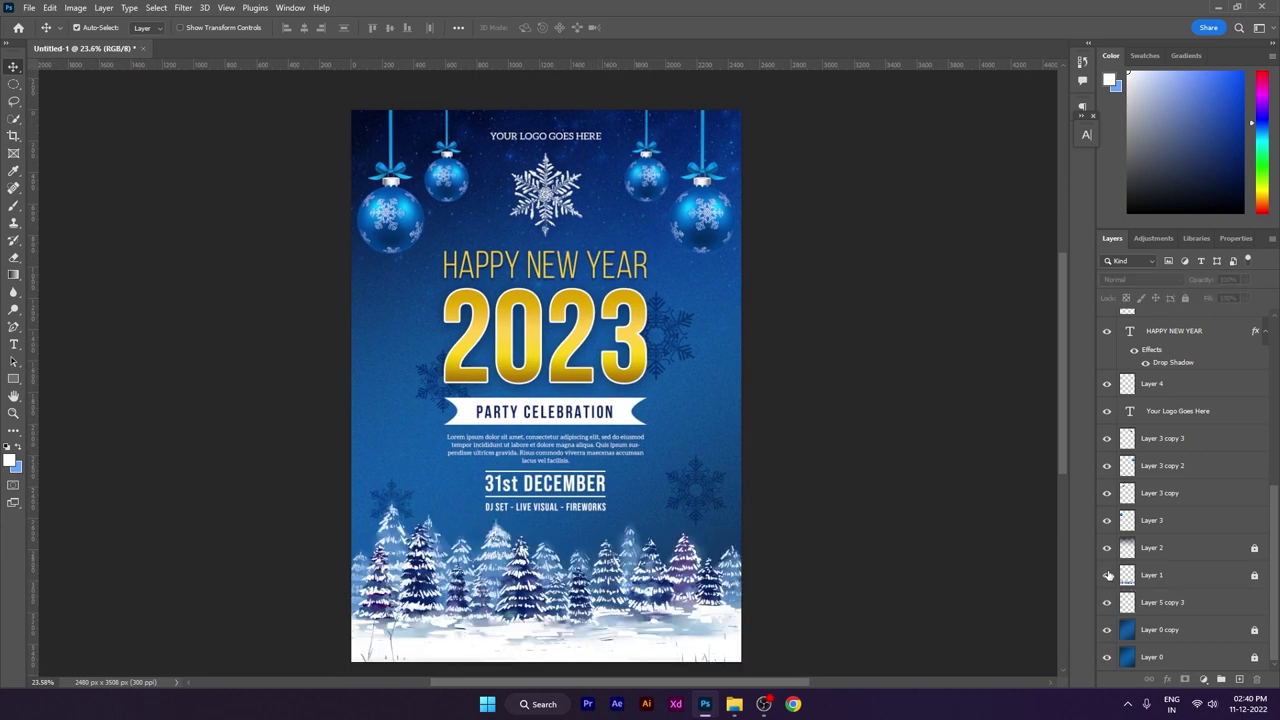
{"action": "left_click", "coordinate": [1186, 580]}
{"action": "left_click", "coordinate": [1239, 679]}
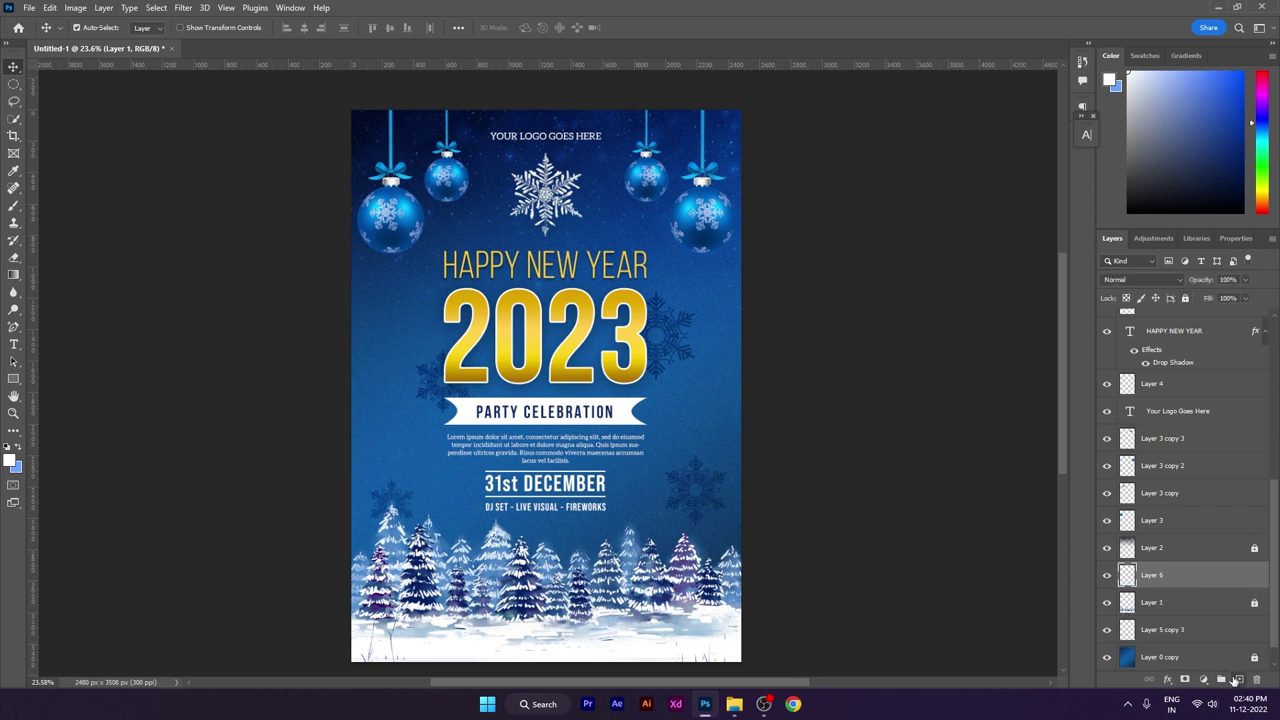
- Remove the middle color stop from the Gradient tool's custom gradient and set both end stops to black (000000)
{"action": "key", "text": "g"}
{"action": "left_click", "coordinate": [110, 27]}
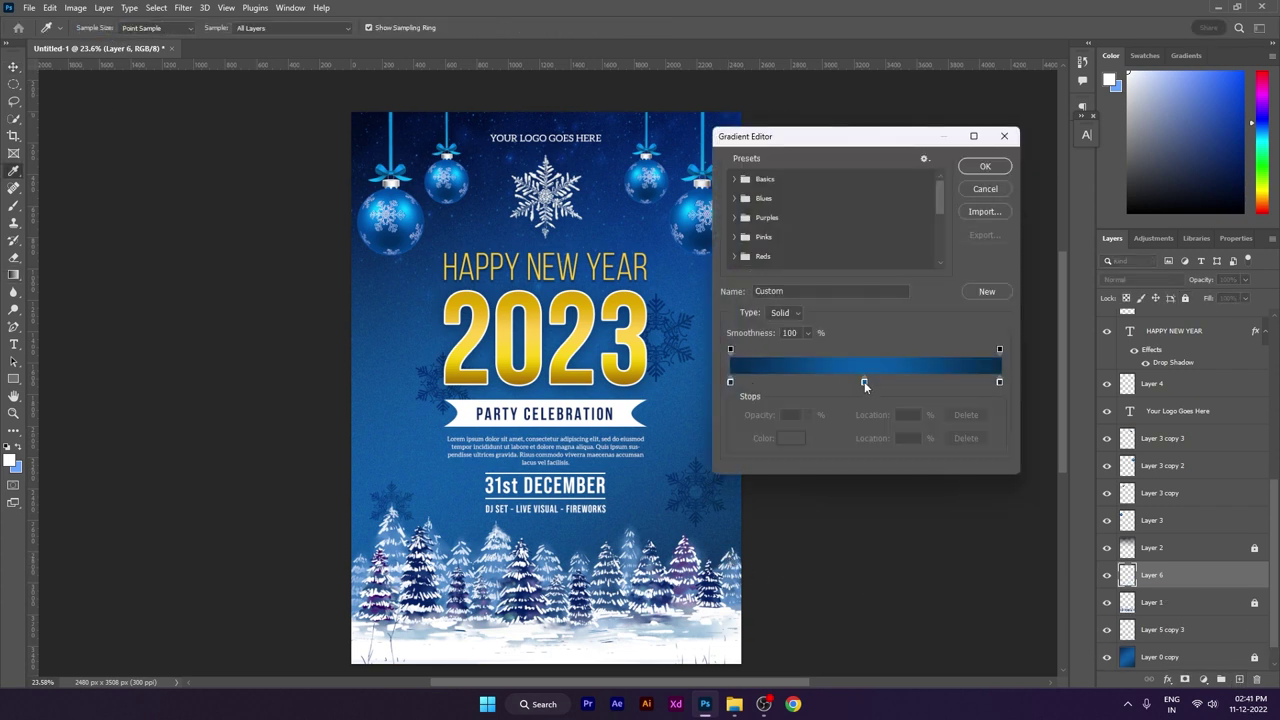
{"action": "left_click_drag", "start_coordinate": [864, 382], "coordinate": [1004, 399]}
{"action": "left_click", "coordinate": [730, 382]}
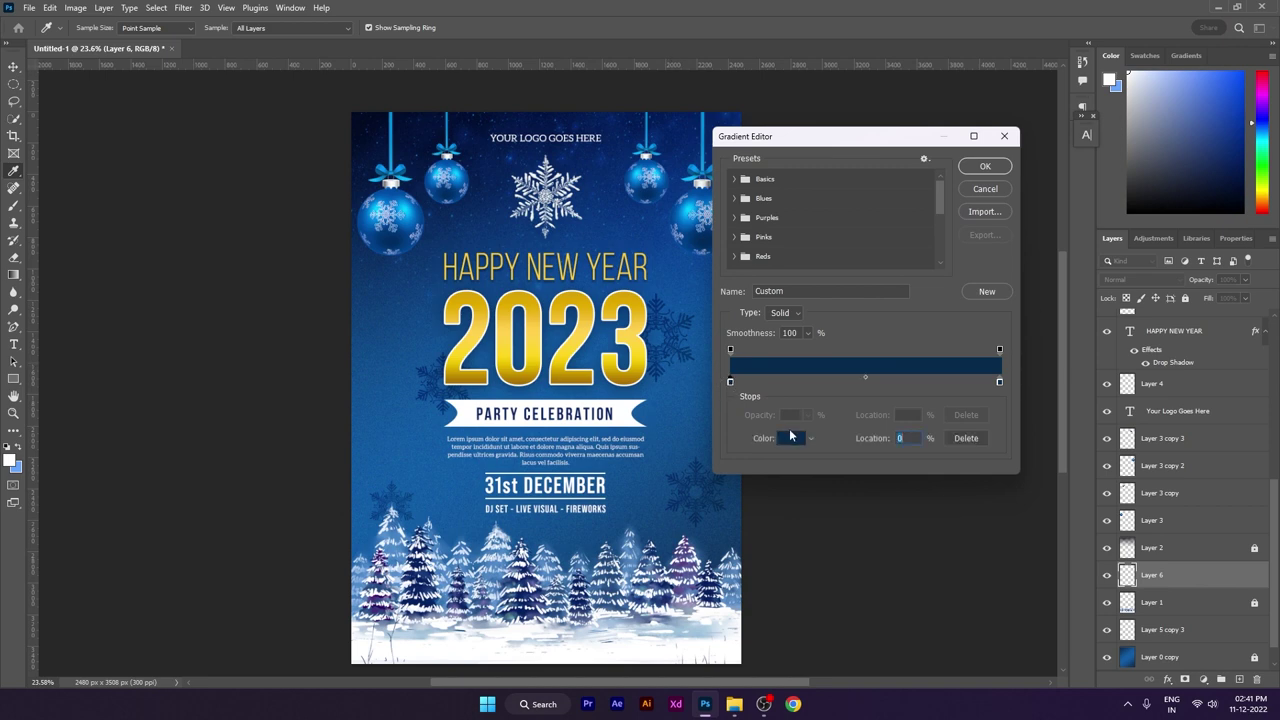
{"action": "left_click", "coordinate": [790, 435]}
{"action": "left_click_drag", "start_coordinate": [420, 358], "coordinate": [409, 489]}
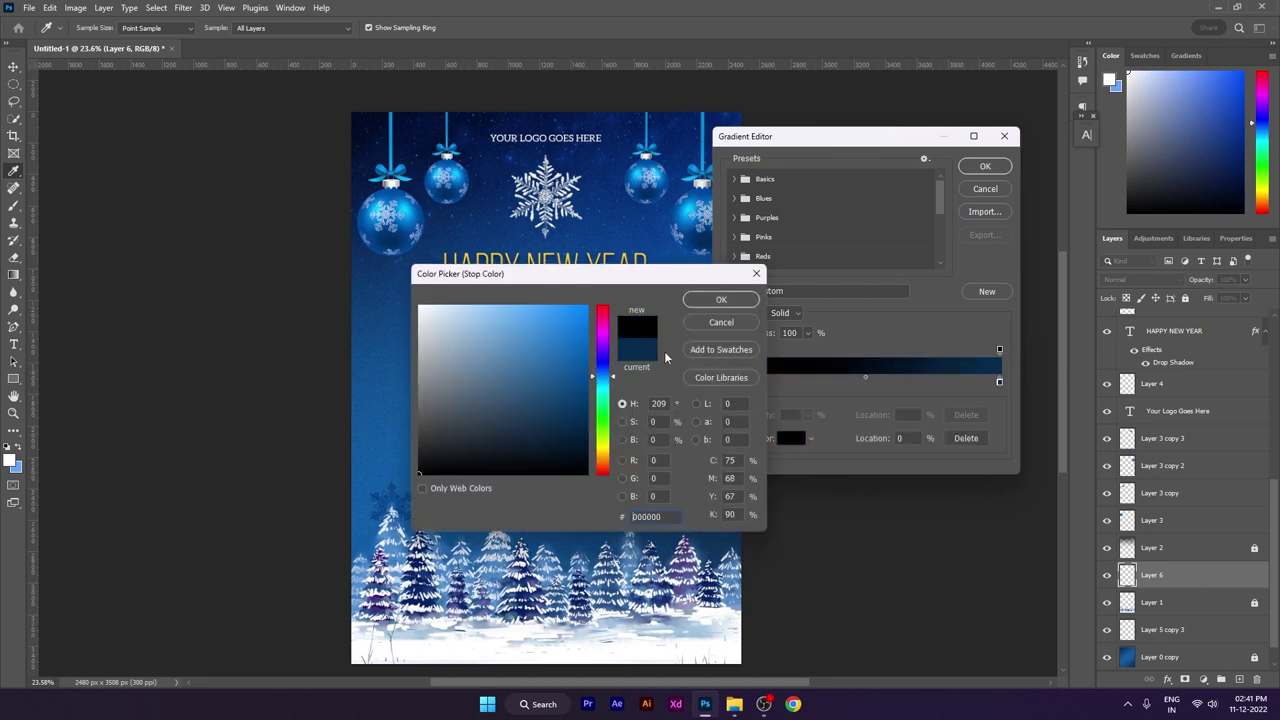
{"action": "left_click", "coordinate": [721, 299]}
{"action": "left_click", "coordinate": [997, 382]}
{"action": "left_click", "coordinate": [798, 438]}
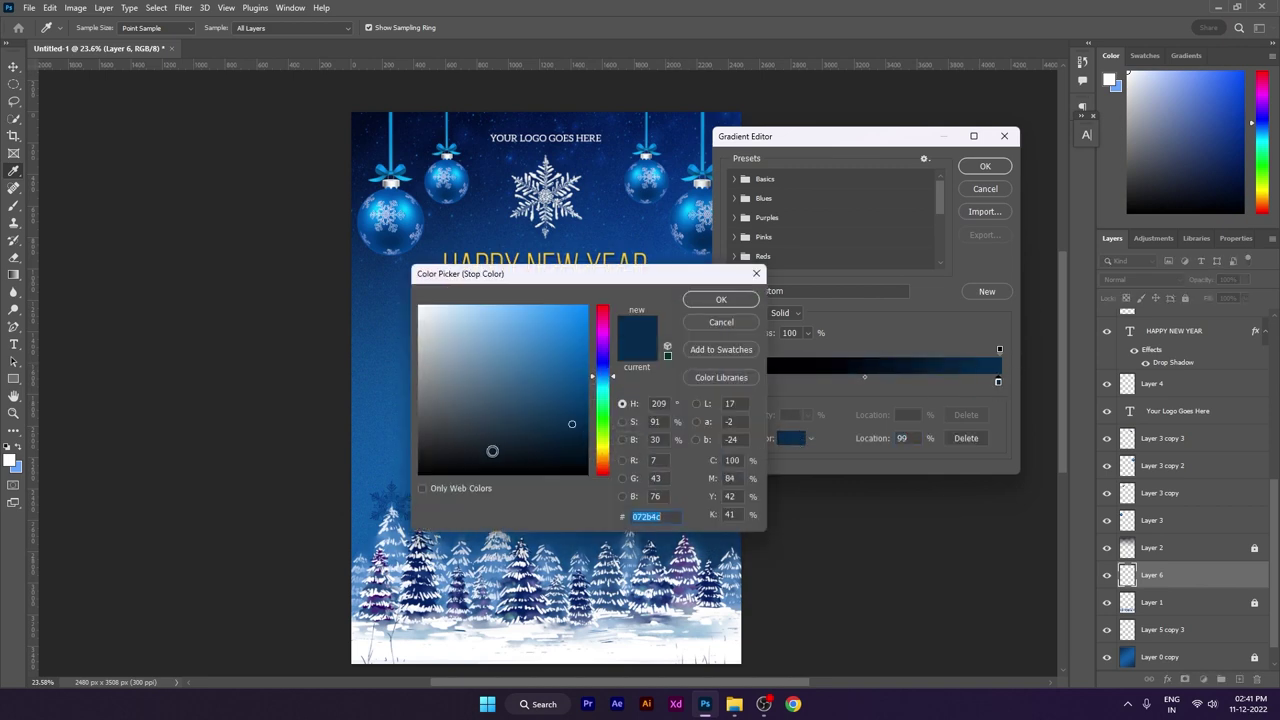
{"action": "left_click_drag", "start_coordinate": [491, 449], "coordinate": [419, 474]}
{"action": "left_click", "coordinate": [720, 300]}
- Set the gradient's end opacity stop to 0% and accept the black-to-transparent gradient
{"action": "left_click", "coordinate": [999, 349]}
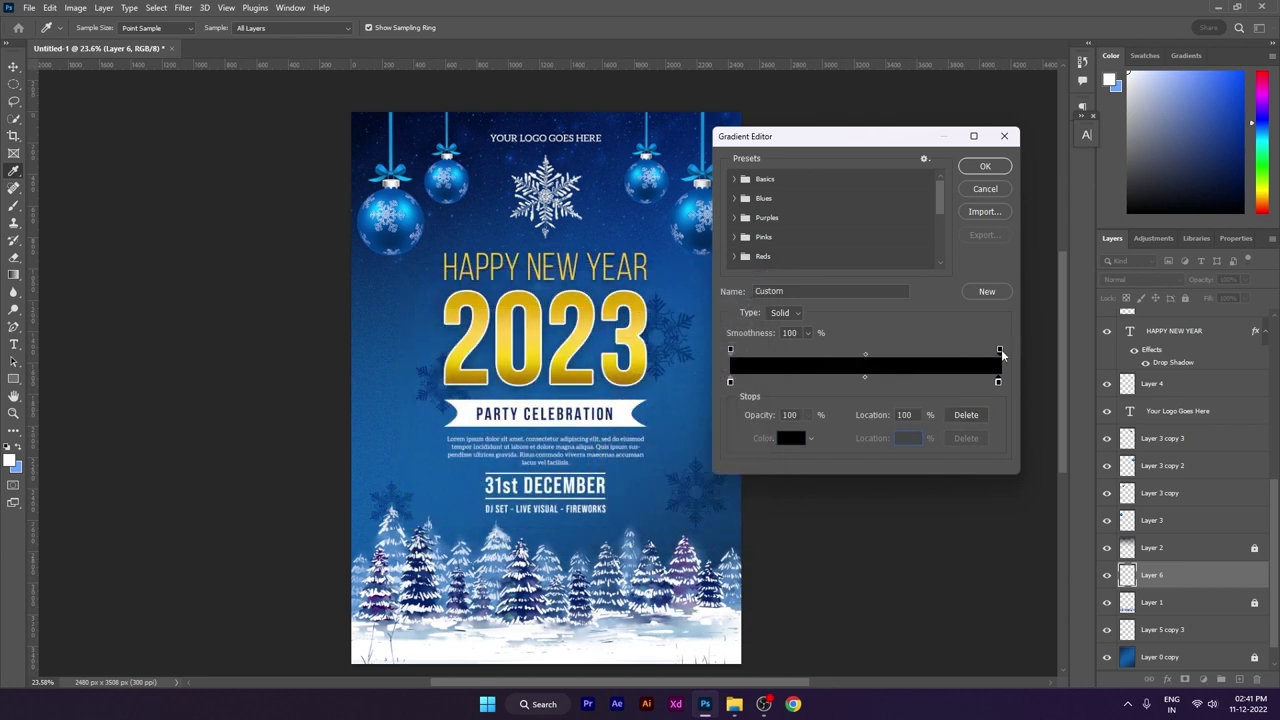
{"action": "left_click", "coordinate": [807, 414]}
{"action": "left_click_drag", "start_coordinate": [786, 430], "coordinate": [631, 433]}
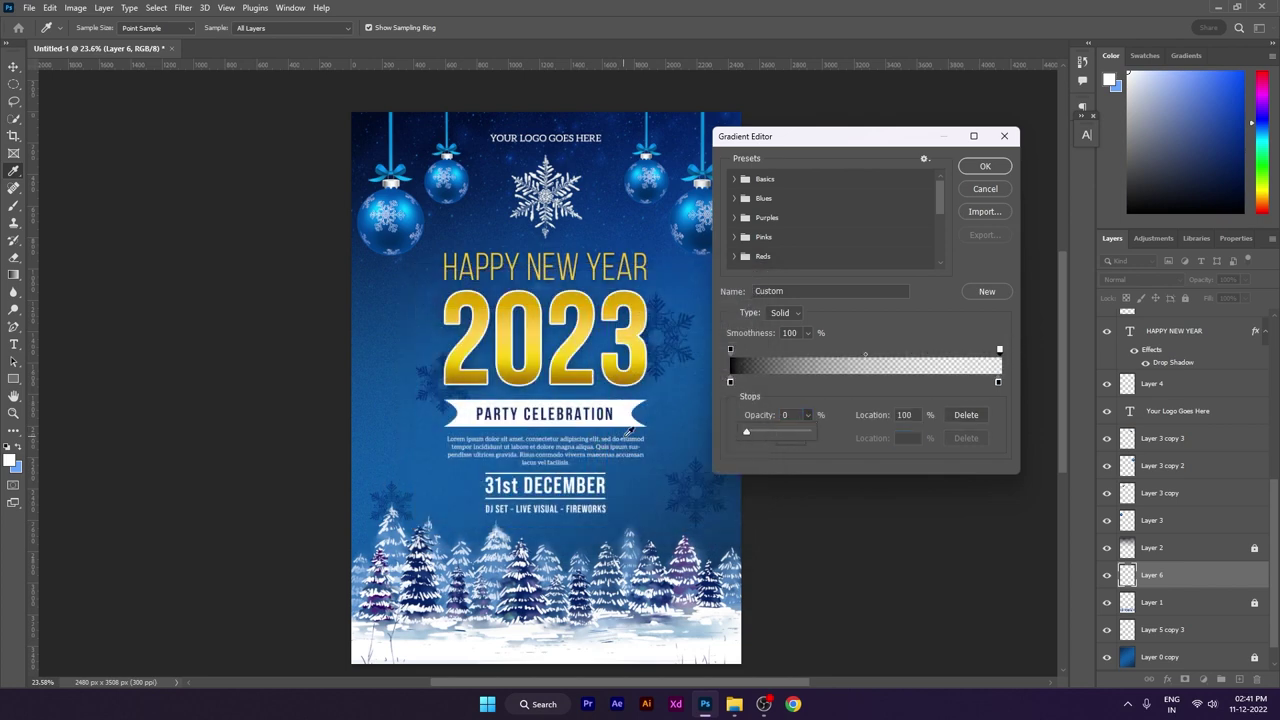
{"action": "left_click", "coordinate": [988, 170]}
- Draw the black-to-transparent gradient on the new layer, fading upward from the poster's bottom edge
{"action": "scroll", "coordinate": [576, 436], "scroll_direction": "down", "scroll_amount": 2}
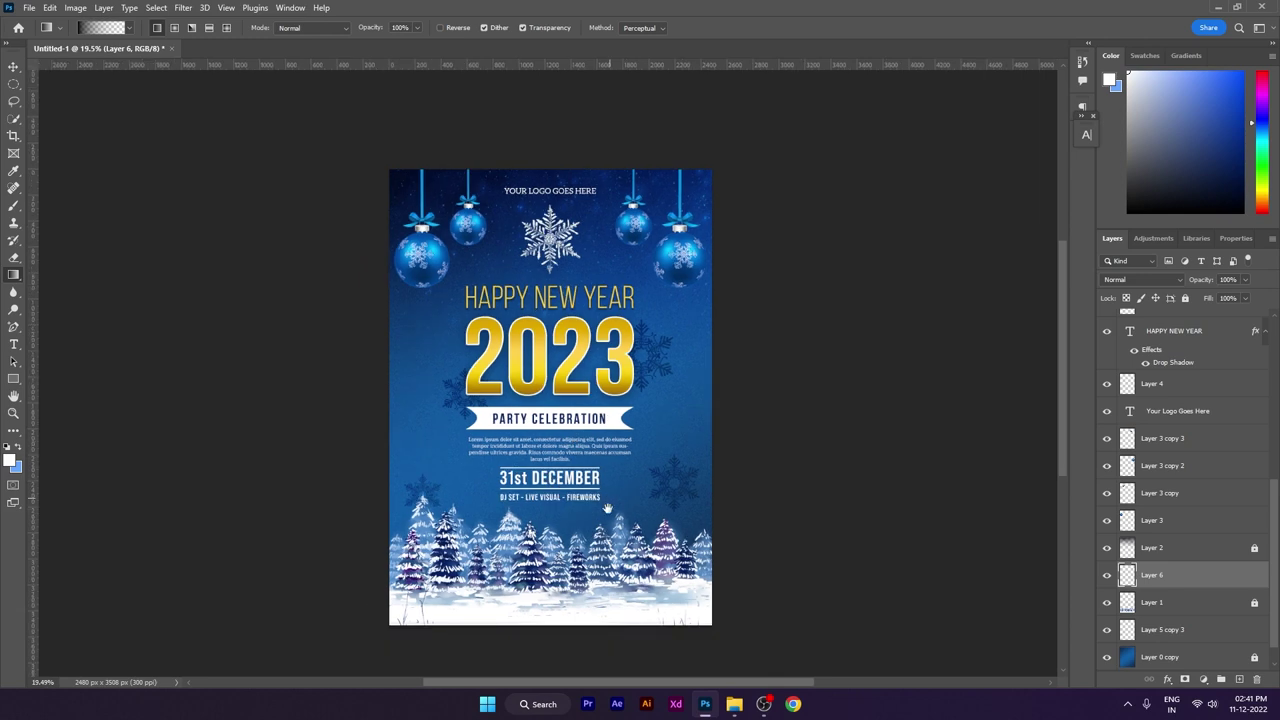
{"action": "left_click_drag", "start_coordinate": [606, 508], "coordinate": [627, 449]}
{"action": "scroll", "coordinate": [596, 370], "scroll_direction": "up", "scroll_amount": 2}
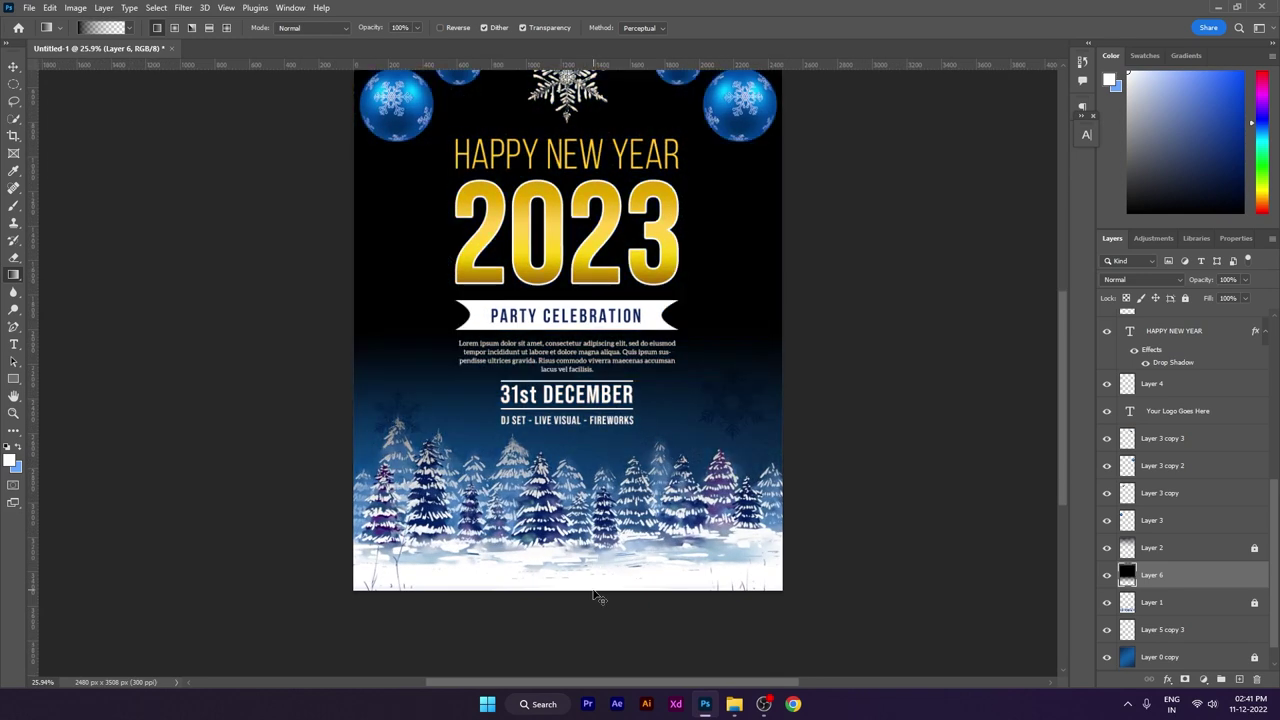
{"action": "left_click_drag", "start_coordinate": [565, 622], "coordinate": [565, 378]}
{"action": "left_click_drag", "start_coordinate": [644, 451], "coordinate": [650, 380]}
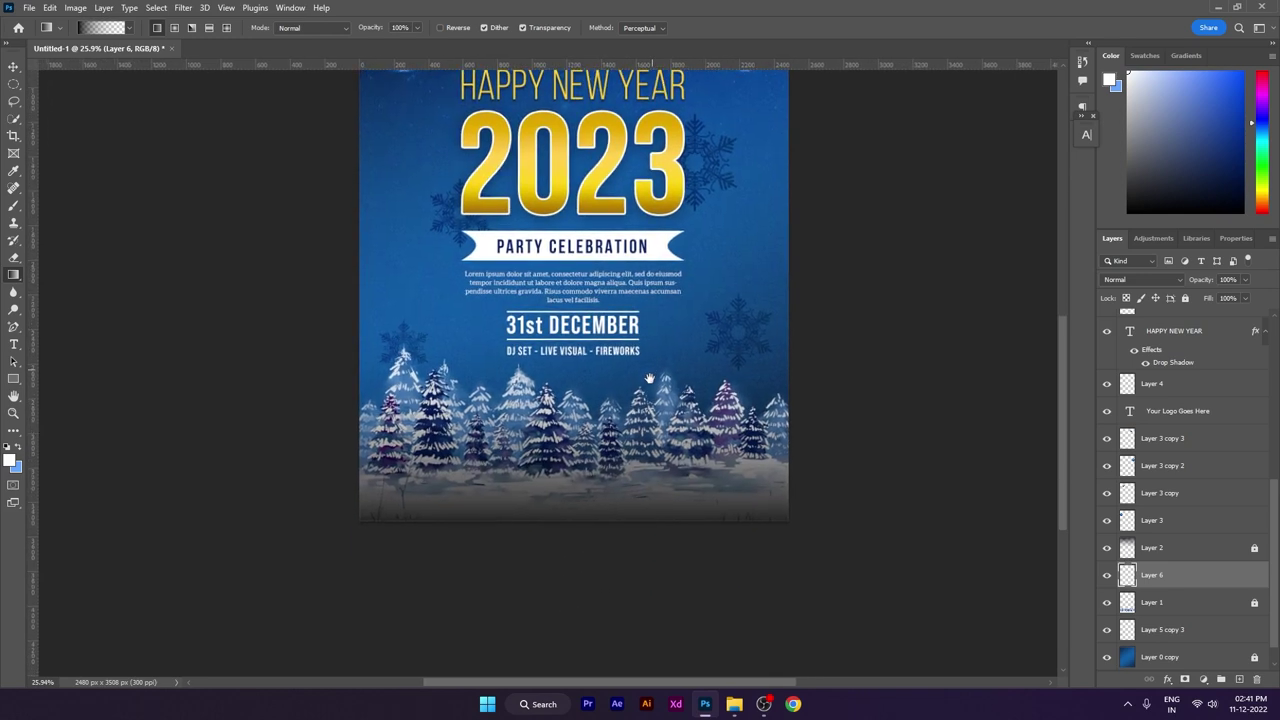
- Move the gradient layer directly beneath the trees layer and draw a taller black fade from the poster's bottom up to 2023
{"action": "left_click_drag", "start_coordinate": [1166, 578], "coordinate": [1160, 606]}
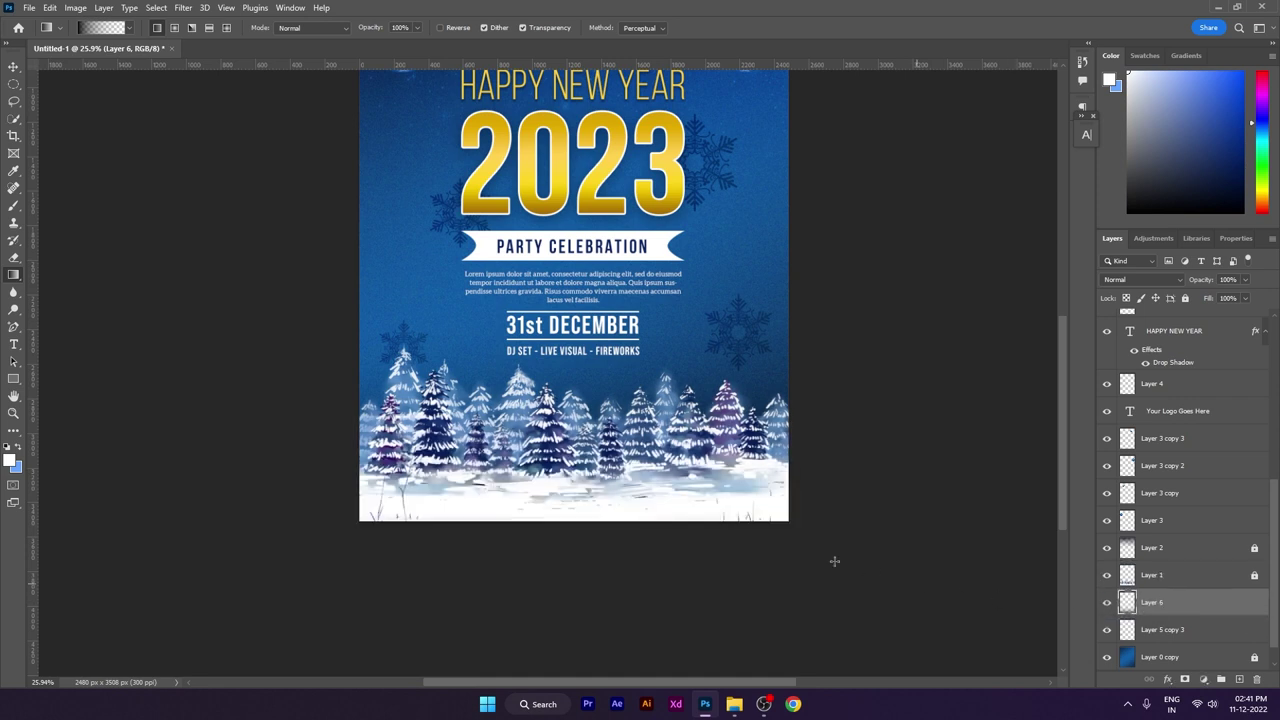
{"action": "left_click_drag", "start_coordinate": [542, 530], "coordinate": [536, 168]}
{"action": "left_click_drag", "start_coordinate": [811, 335], "coordinate": [774, 426]}
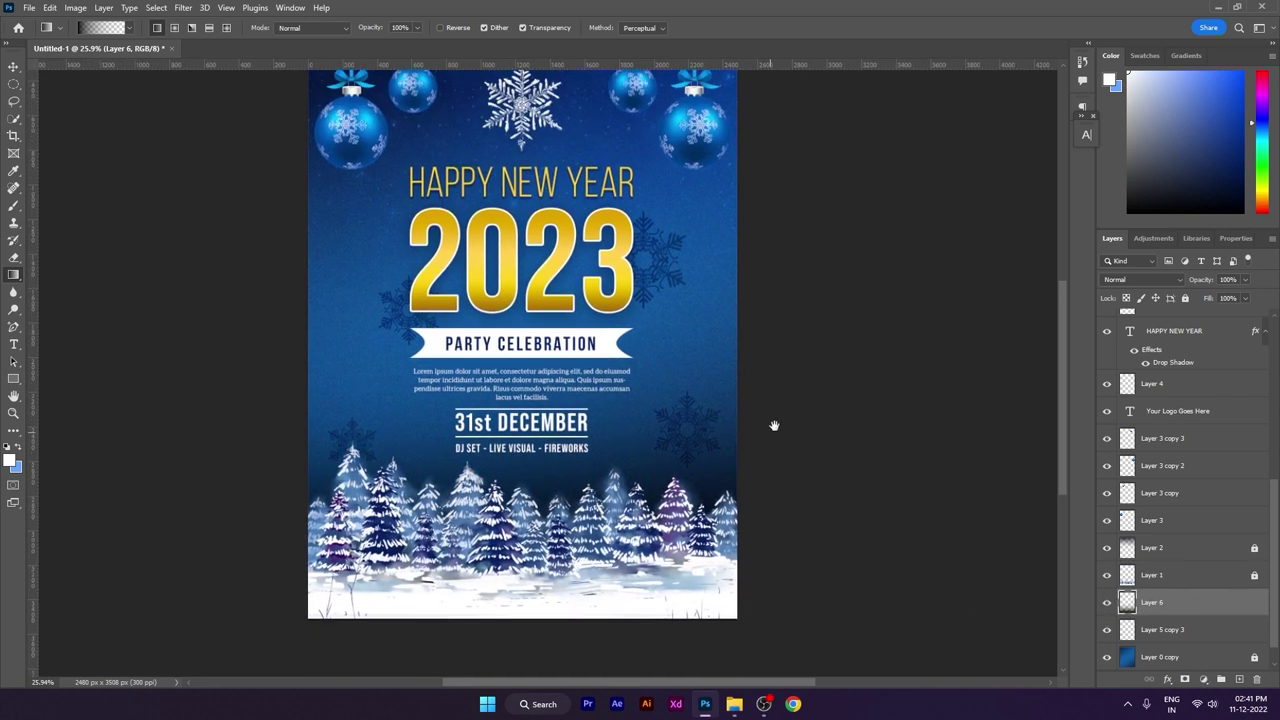
{"action": "key", "text": "v"}
{"action": "key", "text": "ctrl+0"}
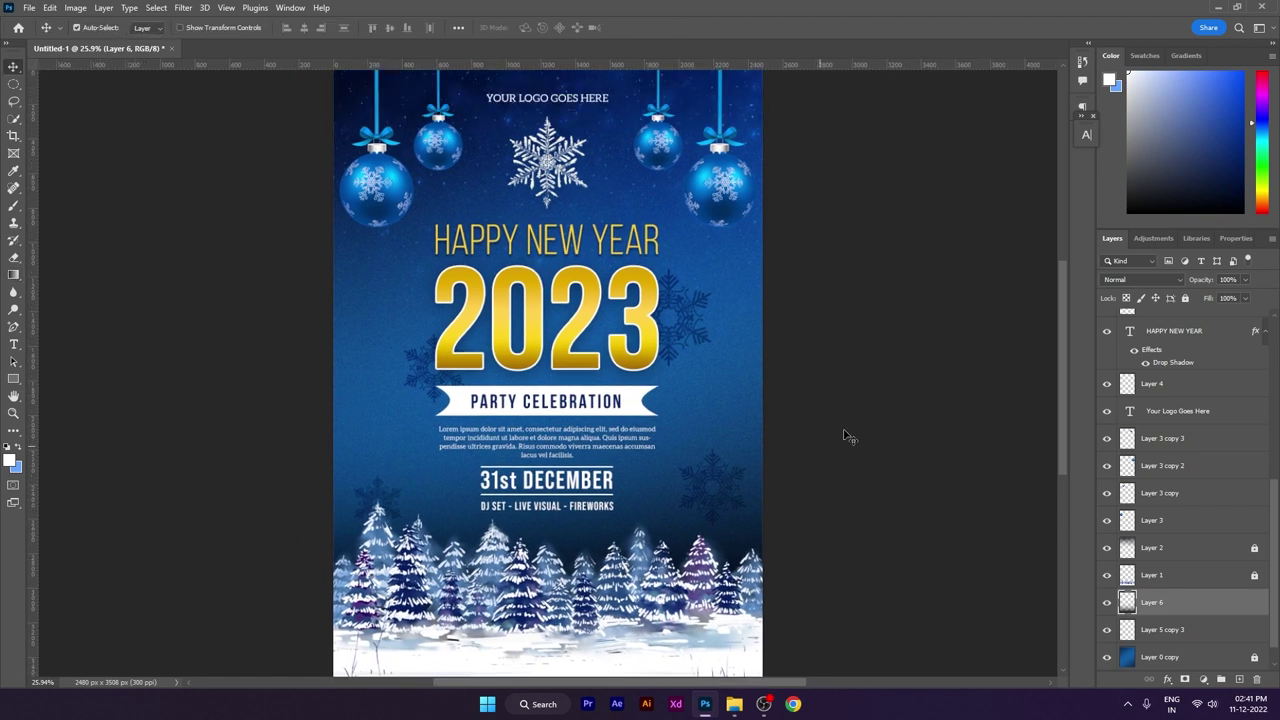
{"action": "left_click_drag", "start_coordinate": [883, 408], "coordinate": [884, 404]}
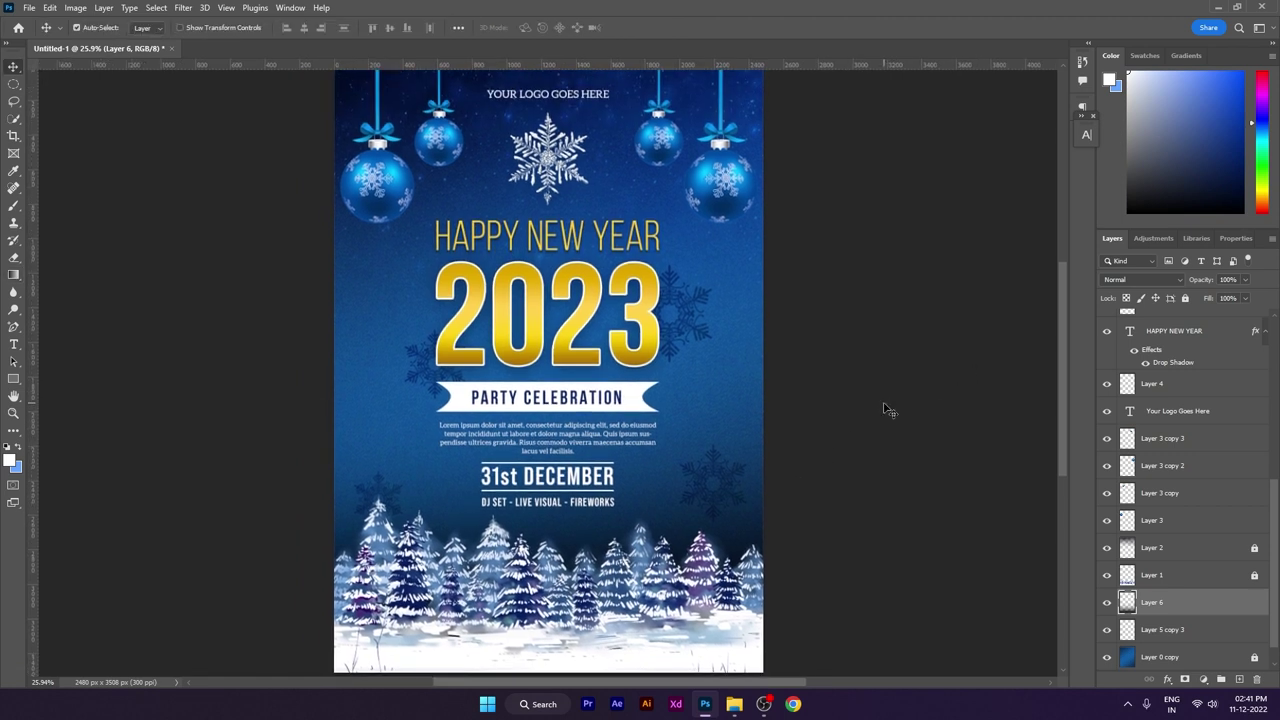
{"action": "scroll", "coordinate": [888, 409], "scroll_direction": "up", "scroll_amount": 1}
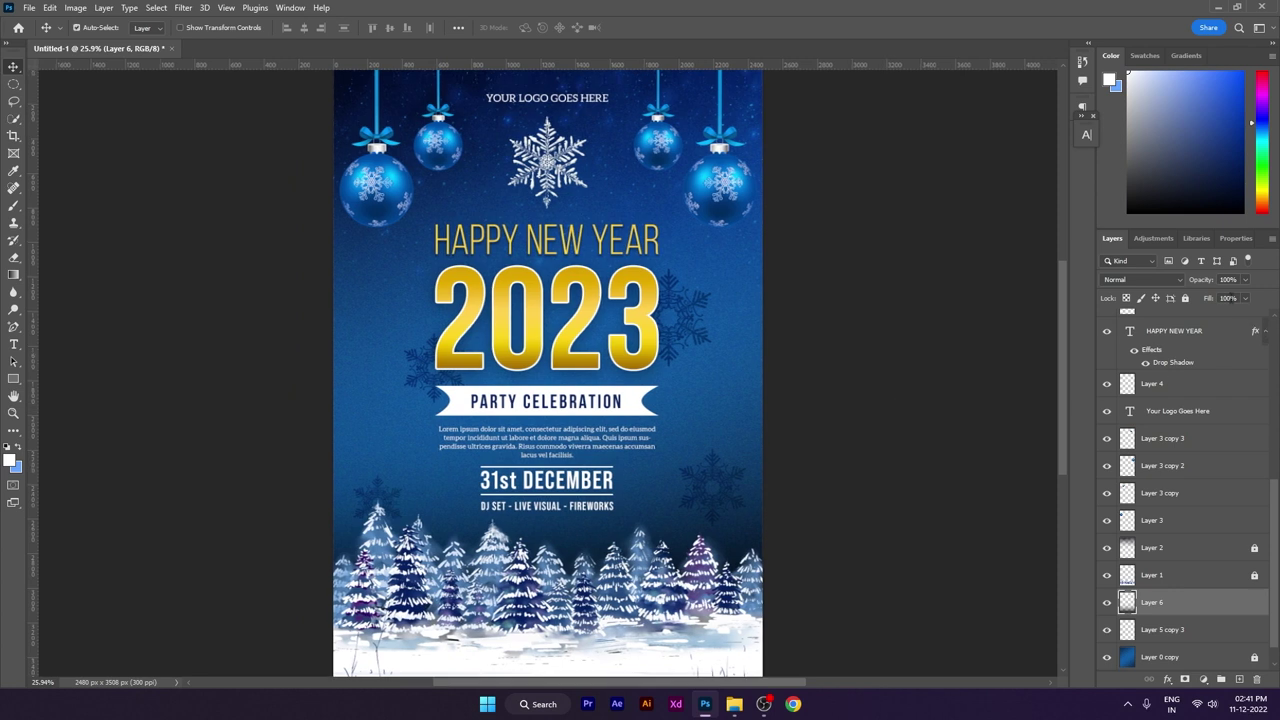
- Set the opacity of the black gradient layer to 65%
{"action": "left_click_drag", "start_coordinate": [1208, 281], "coordinate": [1186, 290]}
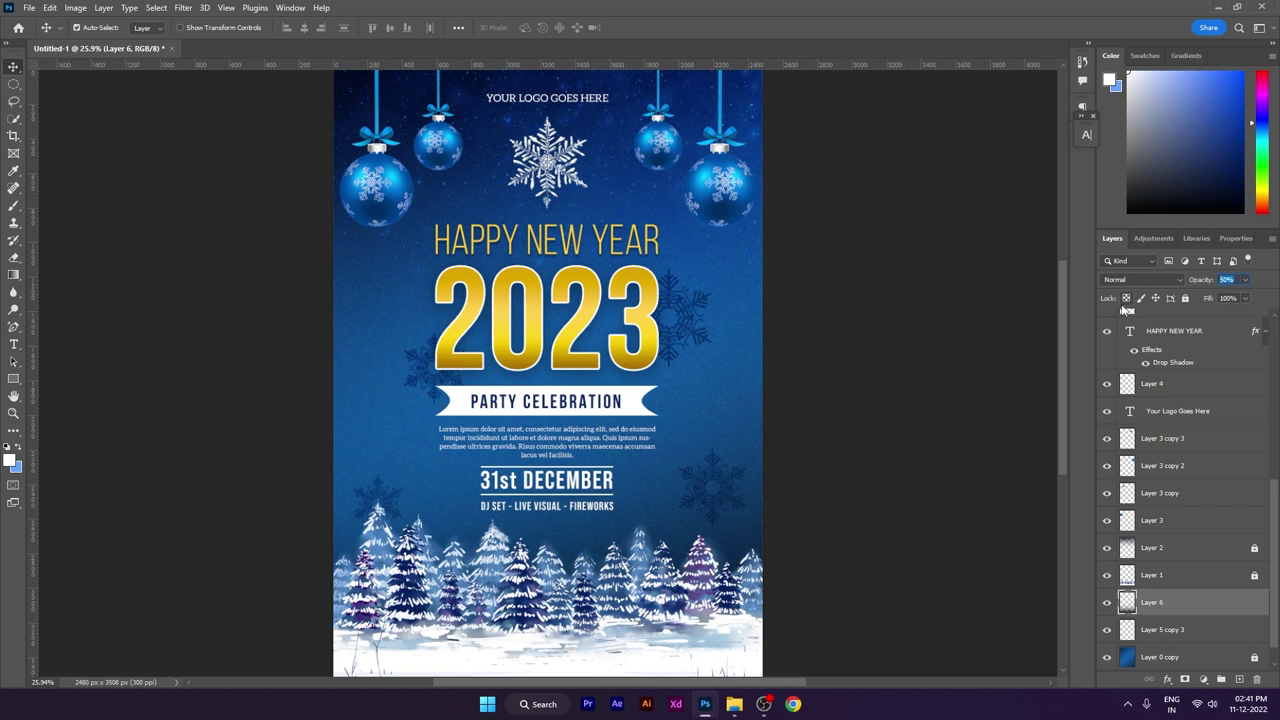
{"action": "type", "text": "65"}
{"action": "left_click", "coordinate": [1050, 530]}
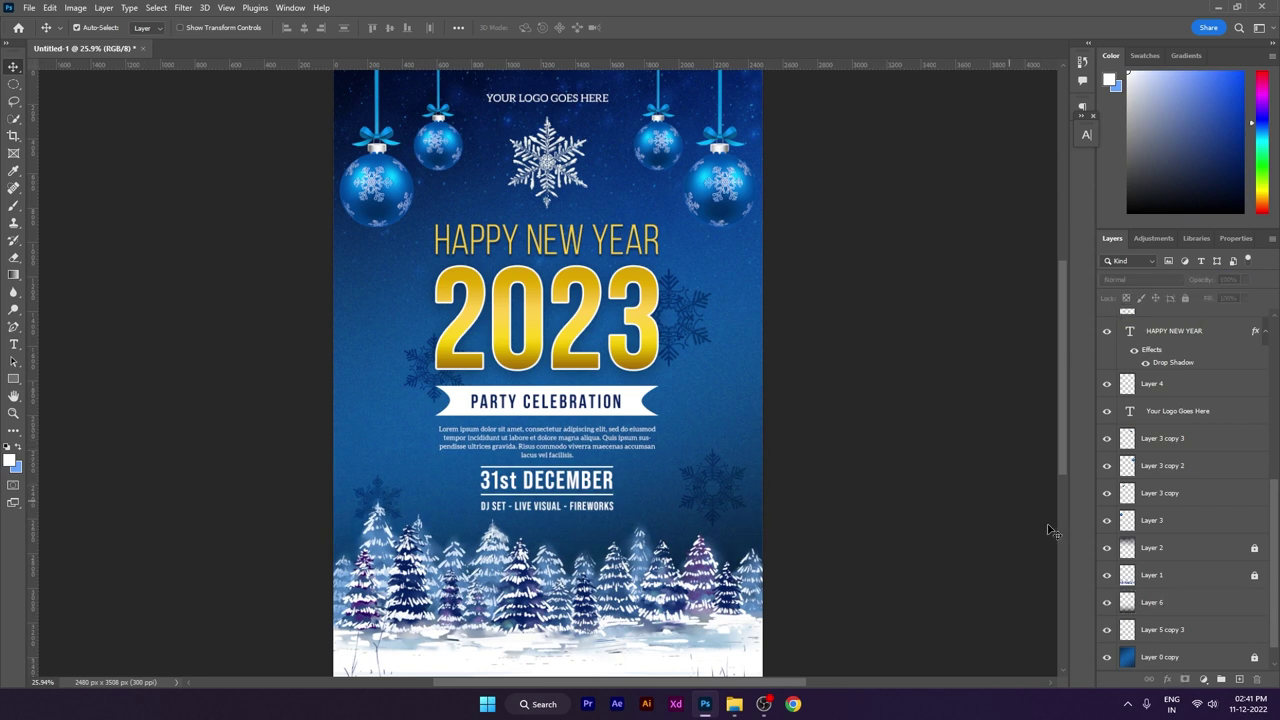
- Compare the poster with and without the black gradient behind the trees by toggling that layer's visibility
{"action": "left_click", "coordinate": [1106, 602]}
{"action": "left_click", "coordinate": [1106, 602]}
{"action": "left_click", "coordinate": [1106, 602]}
{"action": "left_click", "coordinate": [1106, 602]}
{"action": "scroll", "coordinate": [820, 491], "scroll_direction": "down", "scroll_amount": 1}
{"action": "scroll", "coordinate": [907, 511], "scroll_direction": "up", "scroll_amount": 1}
{"action": "left_click", "coordinate": [1106, 602]}
{"action": "left_click", "coordinate": [1106, 602]}
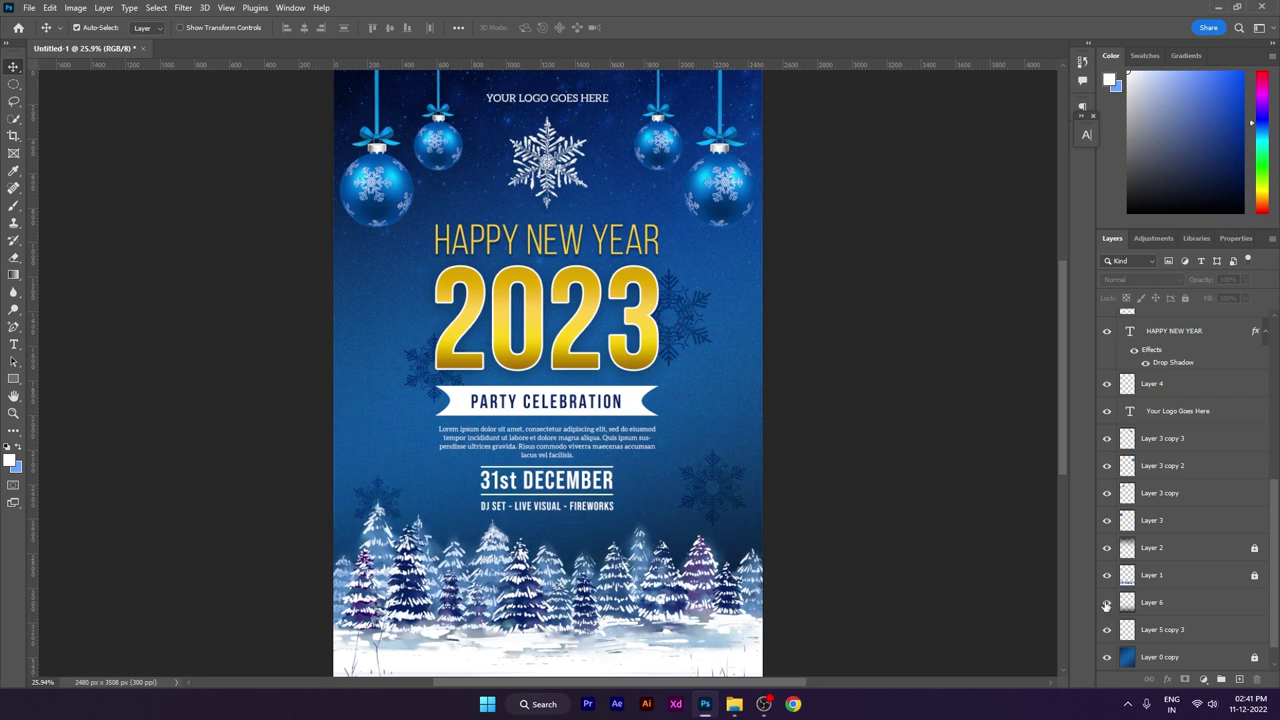